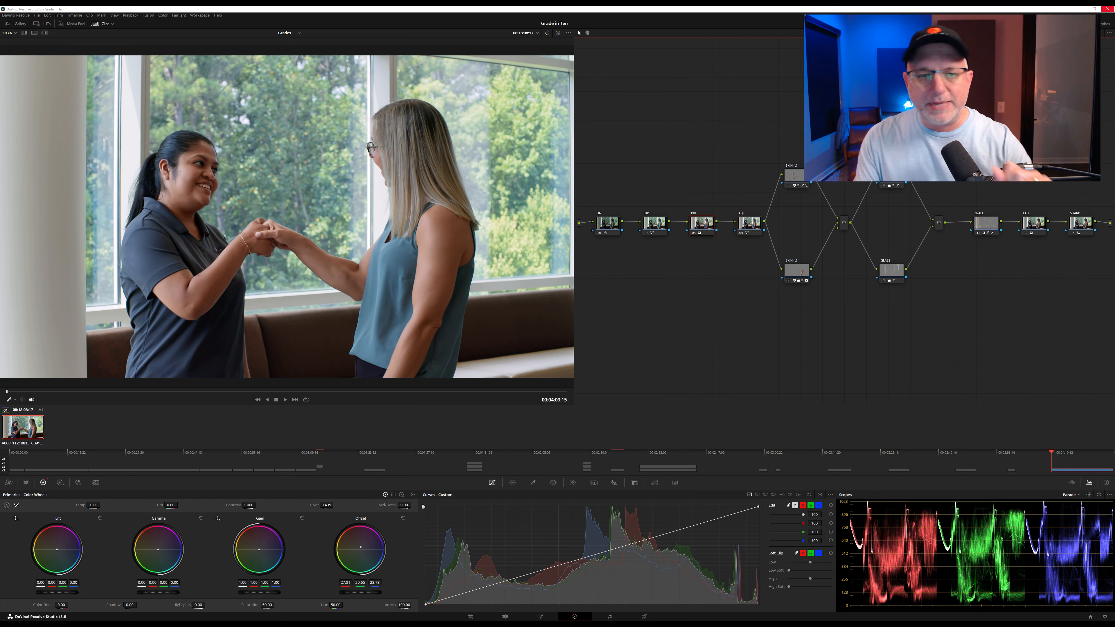
Compare the shot with and without its grade, and delete every node in the clip's node graph.
key(shift+d)
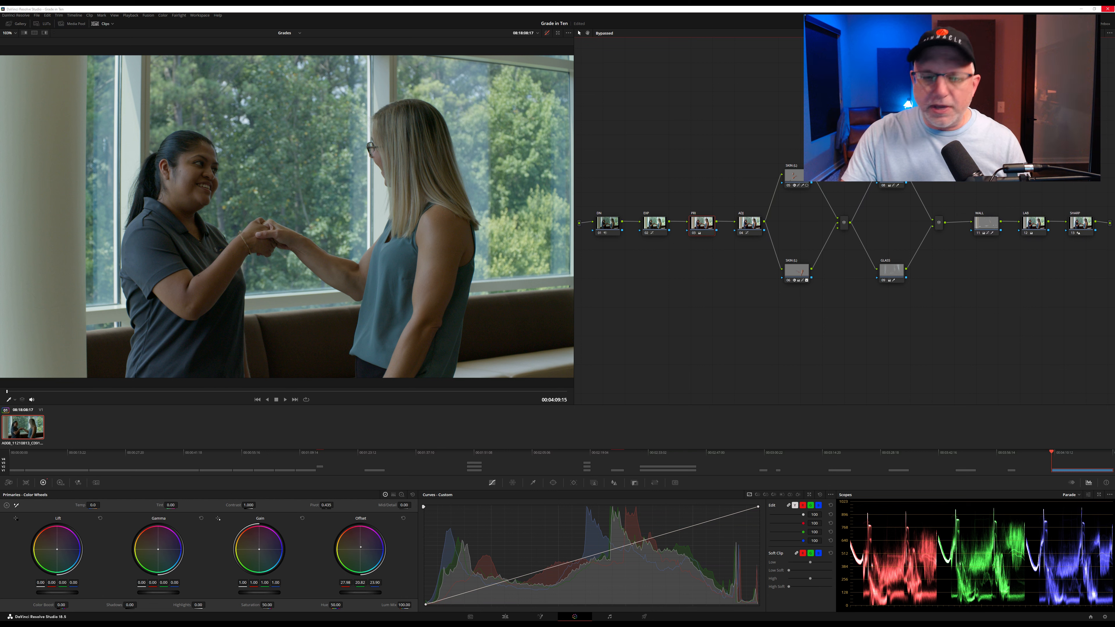
key(shift+d)
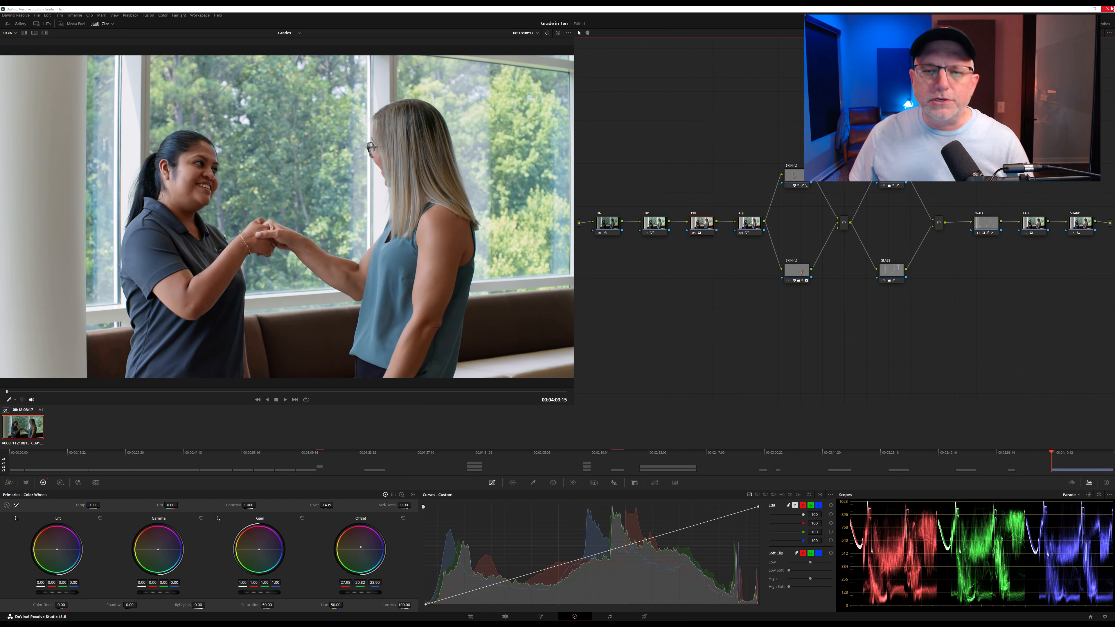
drag(585, 60, 1105, 349)
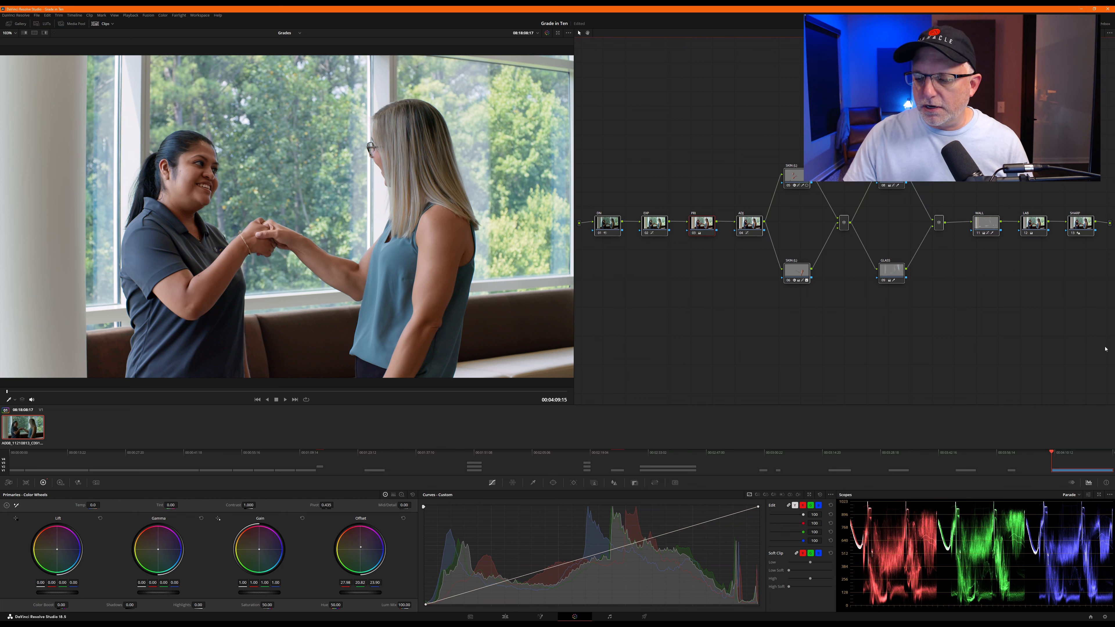
key(Delete)
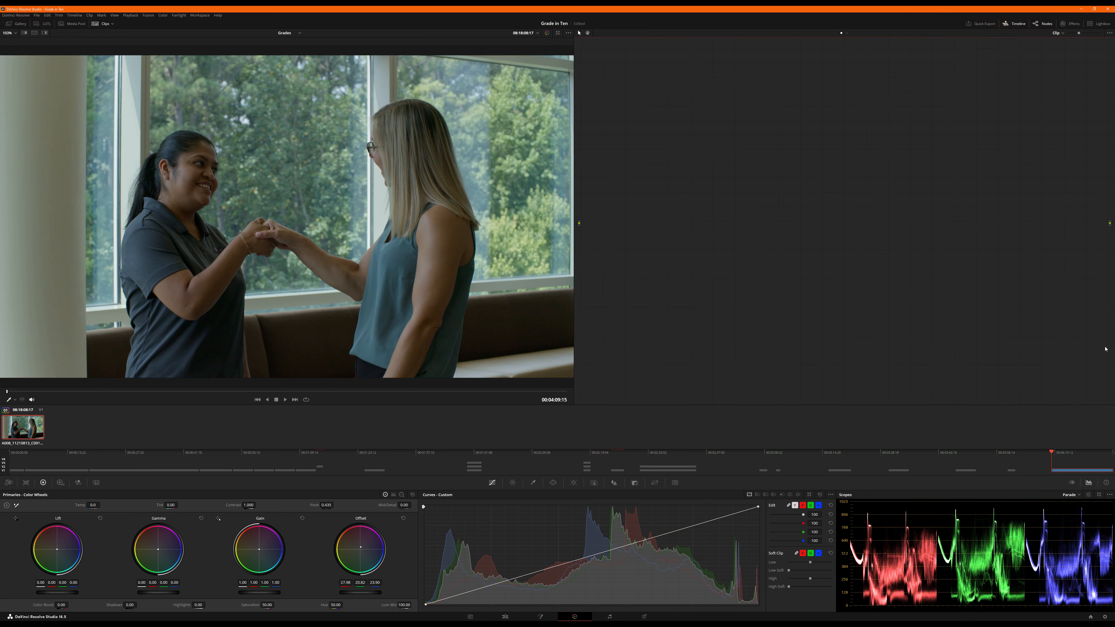
Add a first serial node near the start of the empty node graph and label it DN.
key(alt+s)
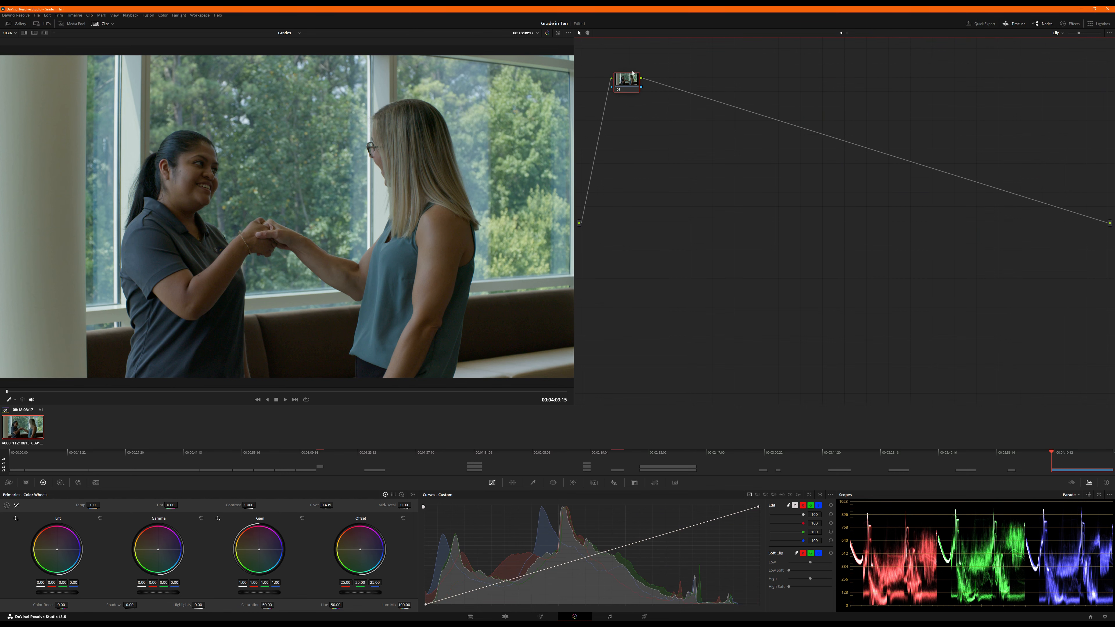
drag(624, 83, 622, 159)
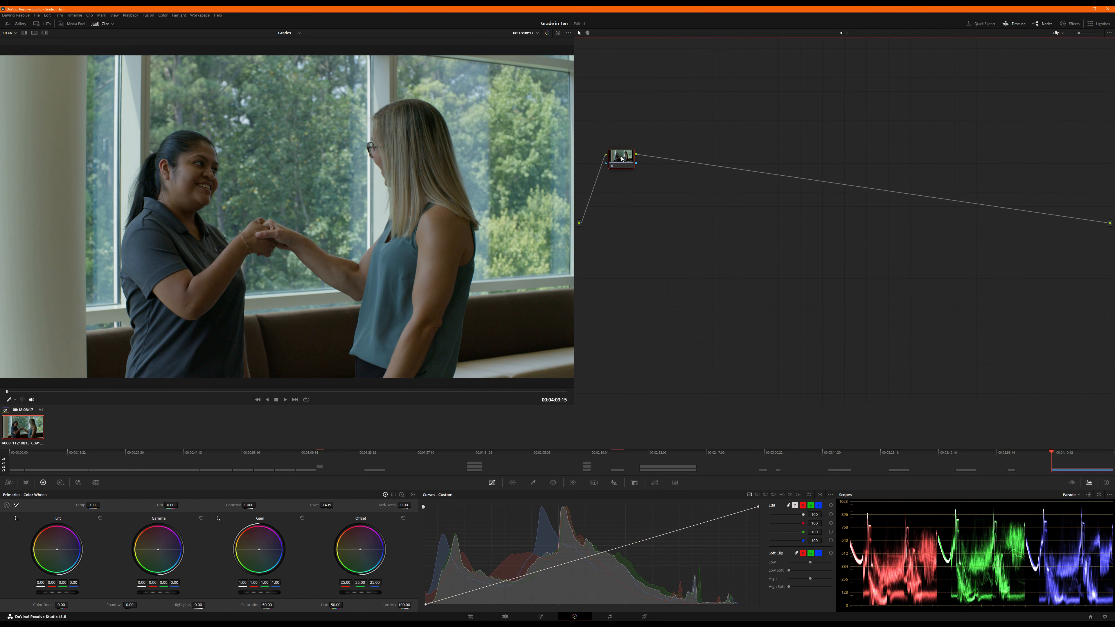
right_click(622, 159)
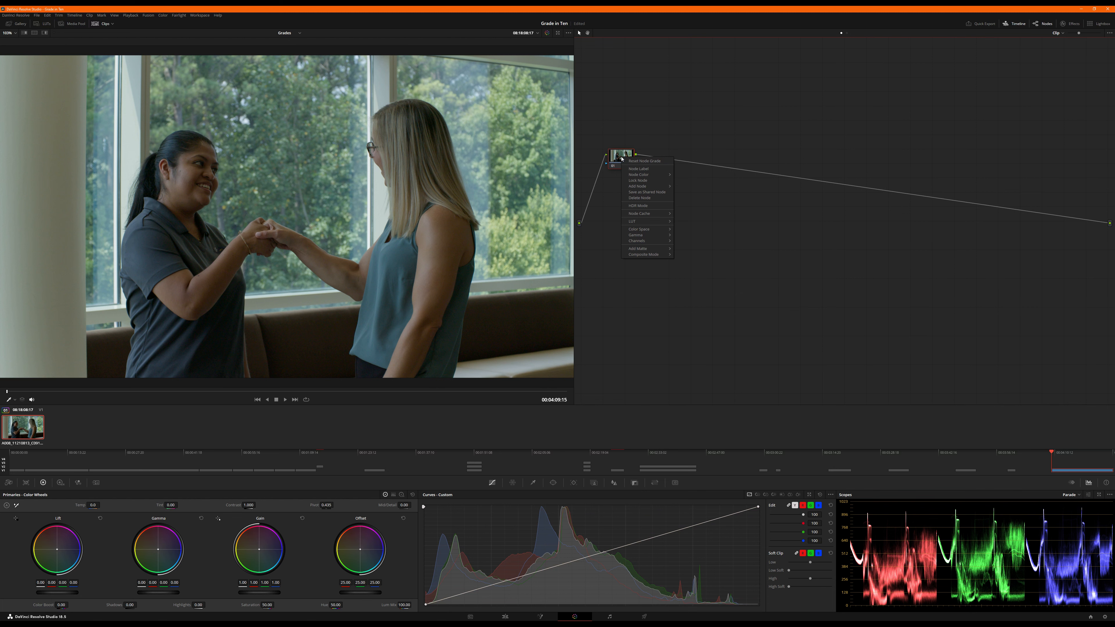
click(631, 170)
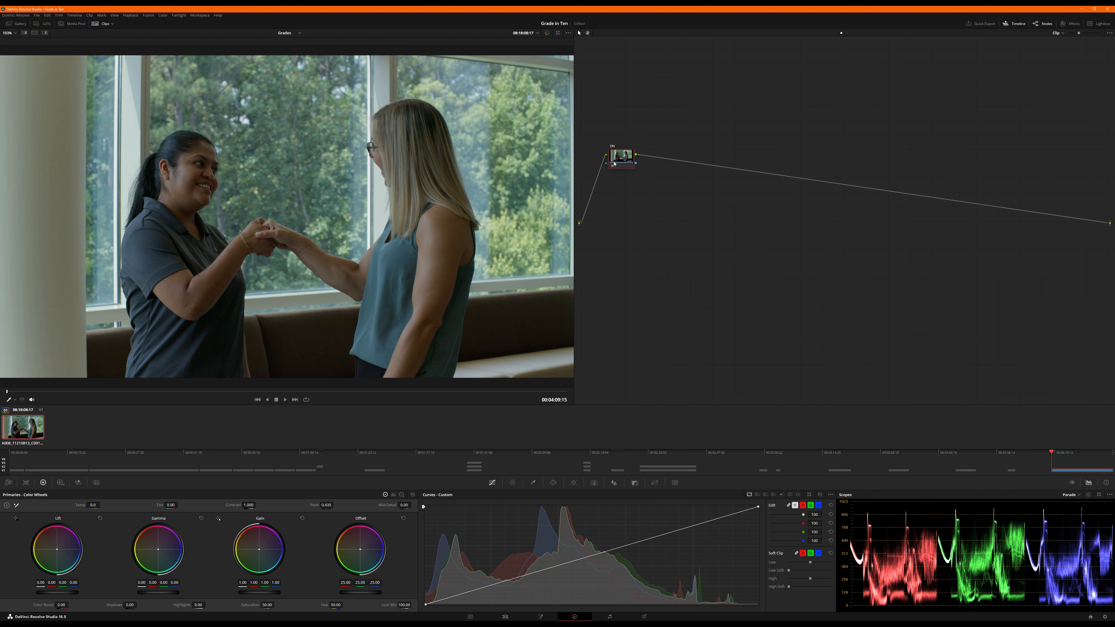
Extend the chain after the DN node with four serial nodes, and branch the last one with a layer node.
key(alt+s)
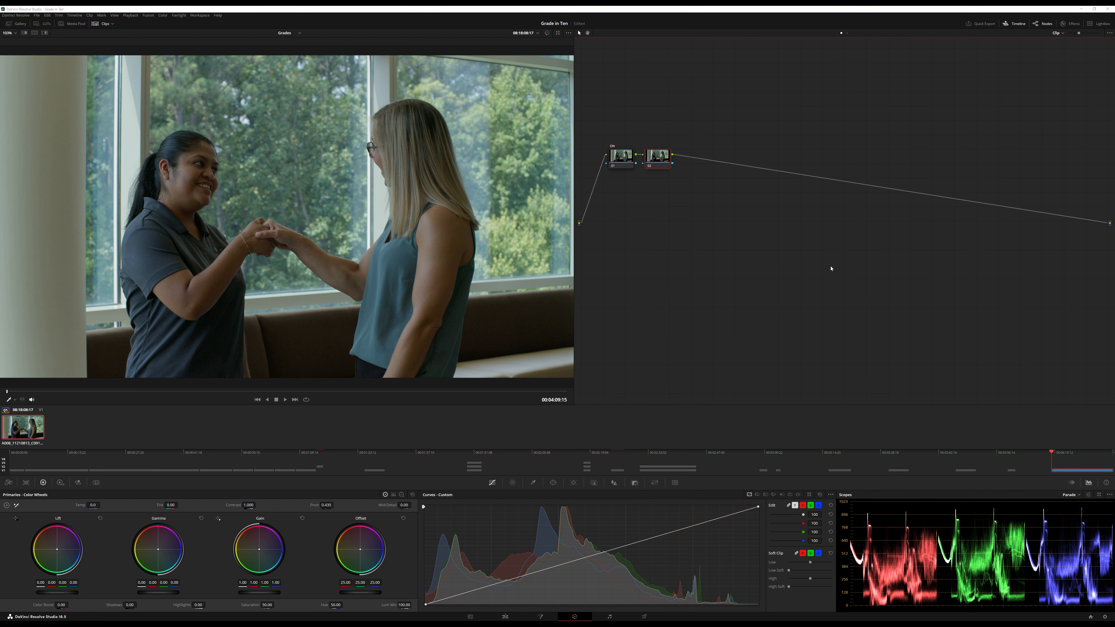
key(alt+s)
key(alt+s)
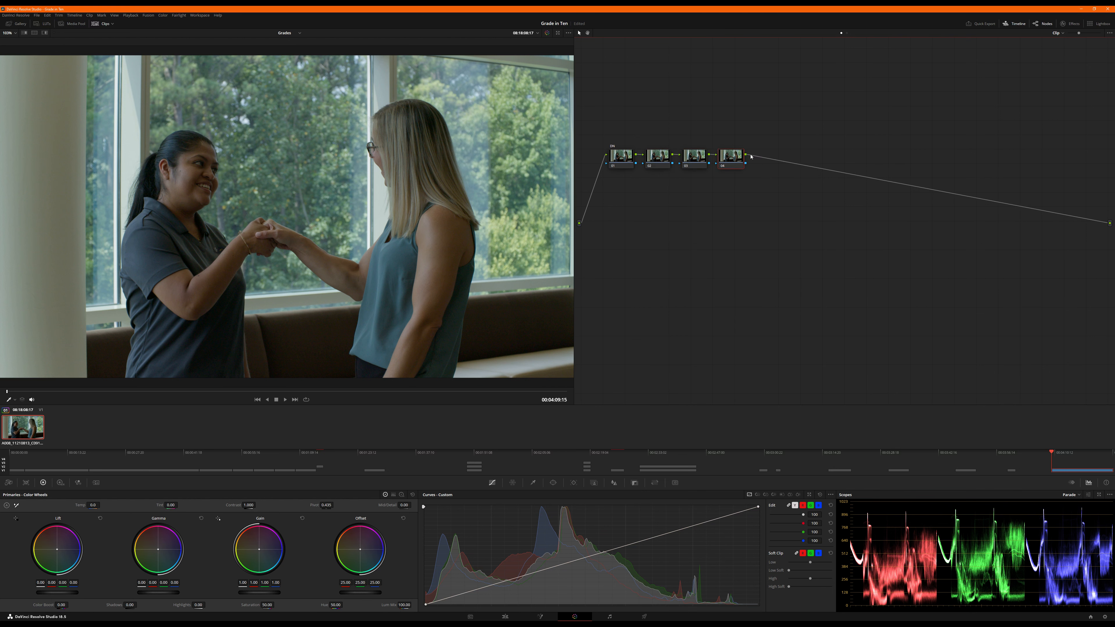
key(alt+s)
key(alt+l)
click(774, 138)
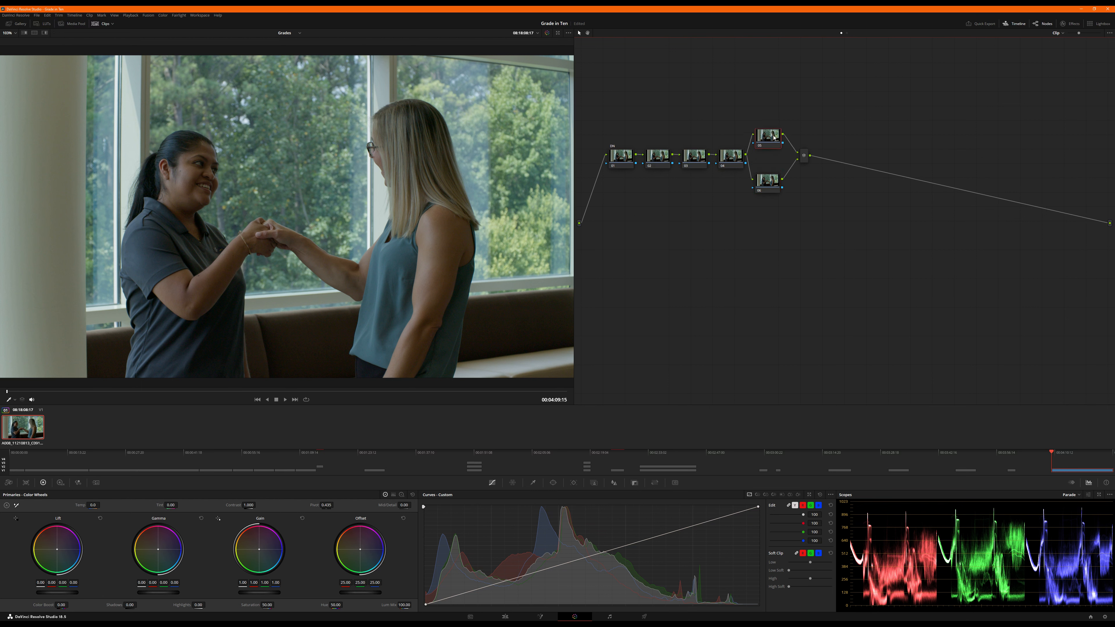
Add a serial node after the first mixer, branch it with a layer node, and raise the upper node to separate the pair.
click(804, 156)
key(alt+s)
key(alt+l)
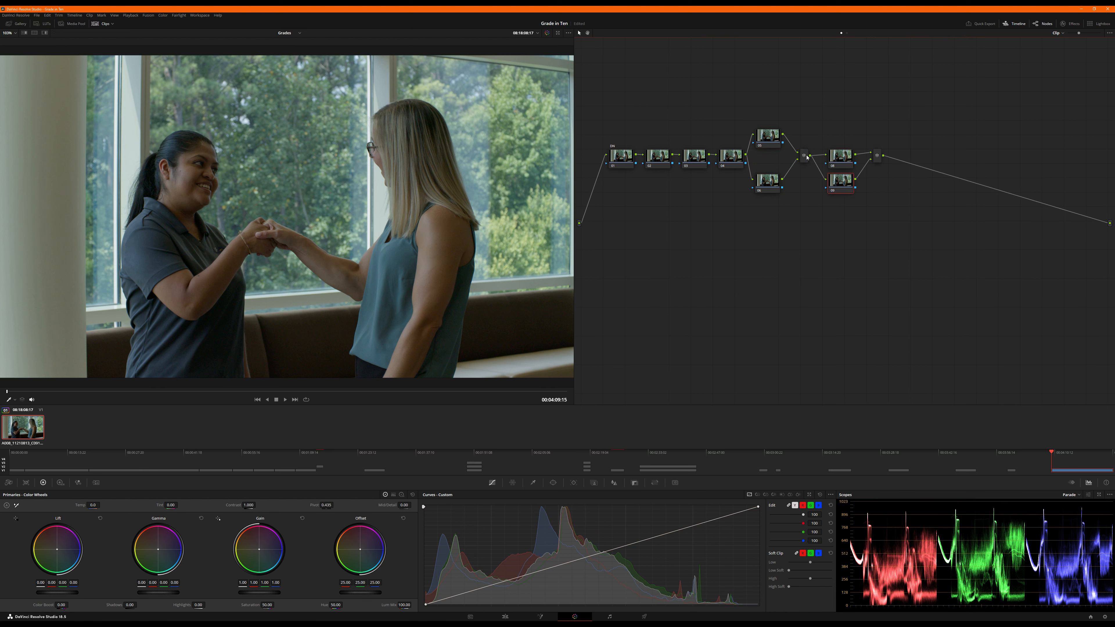
drag(834, 156, 836, 139)
Add three serial nodes after the second mixer and place the last one close to the graph's output.
click(877, 155)
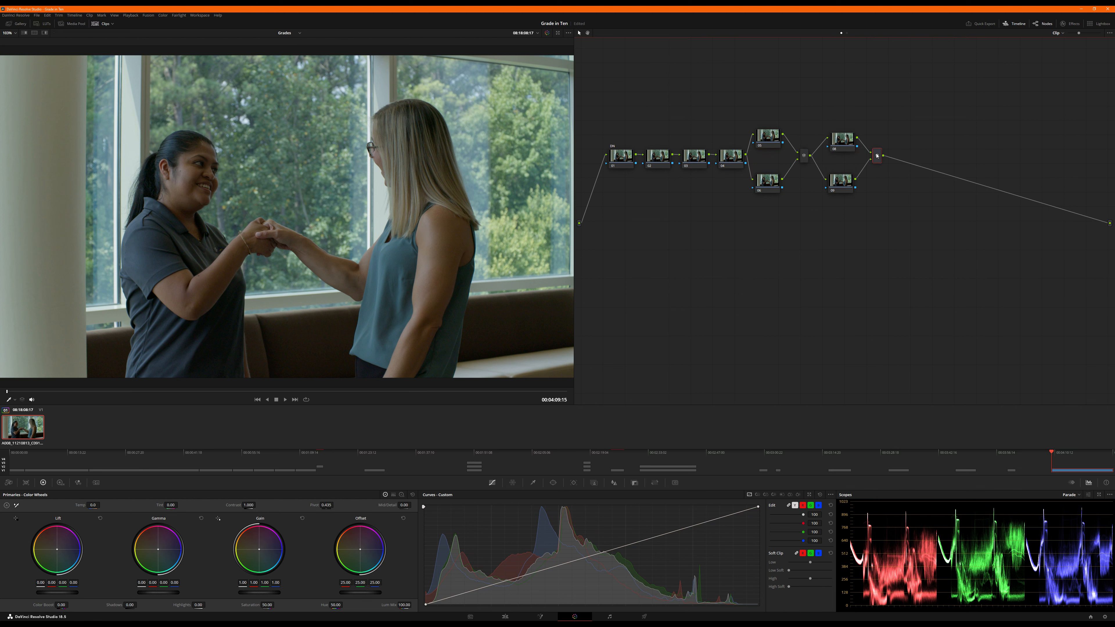
key(alt+s)
key(alt+s)
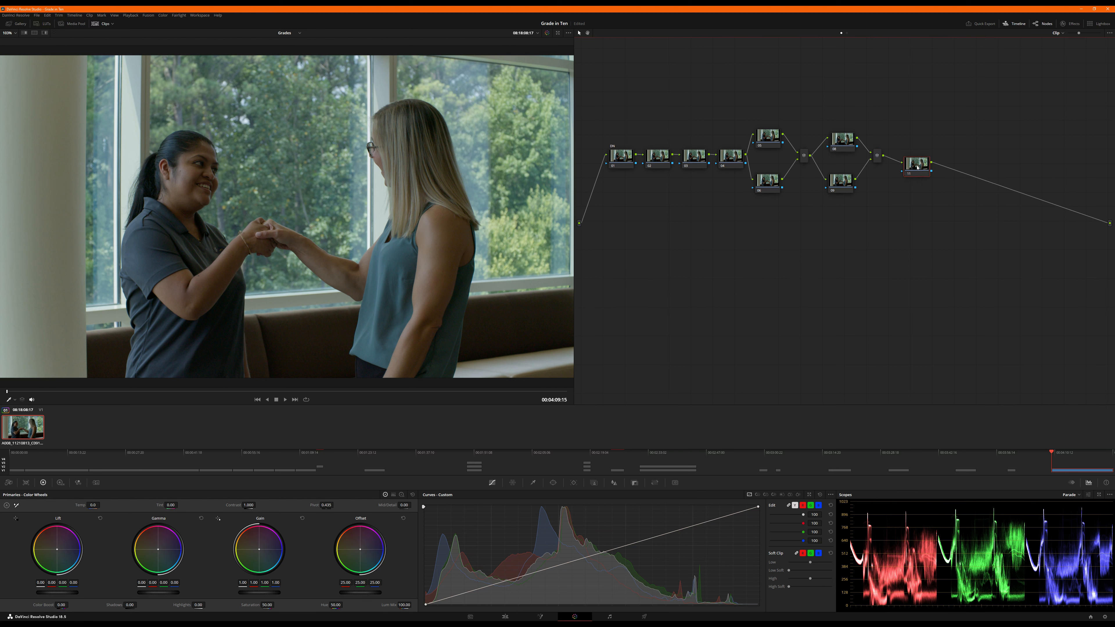
key(alt+s)
drag(985, 163, 1055, 214)
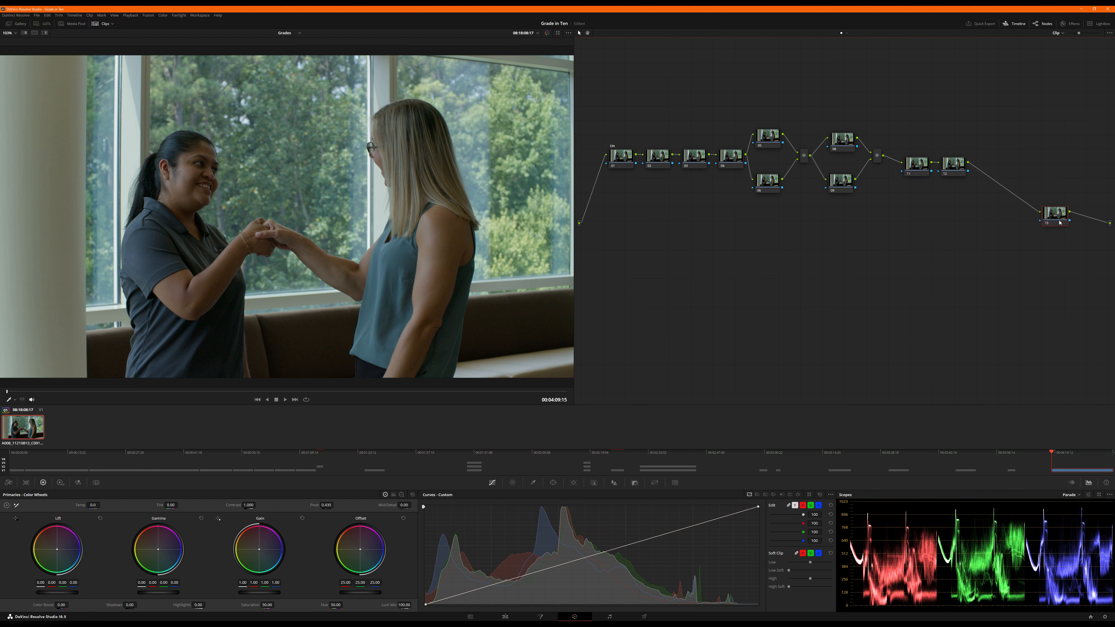
Label the last node SHARP and lower its linked blur radius to 0.47 for sharpening.
right_click(1060, 221)
click(1075, 233)
click(615, 483)
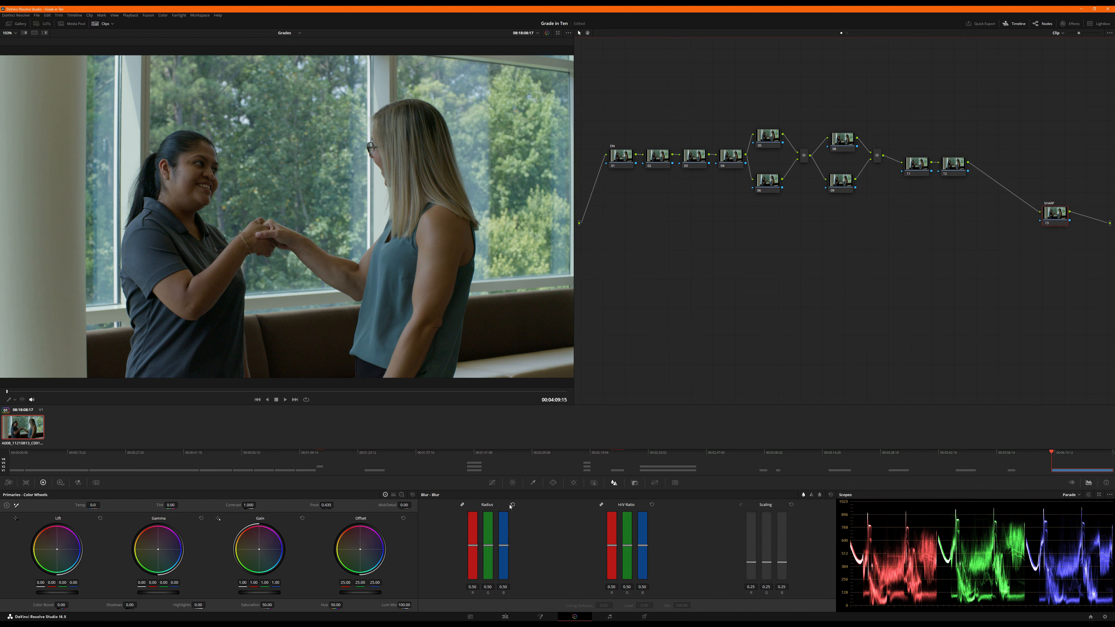
drag(504, 545, 504, 547)
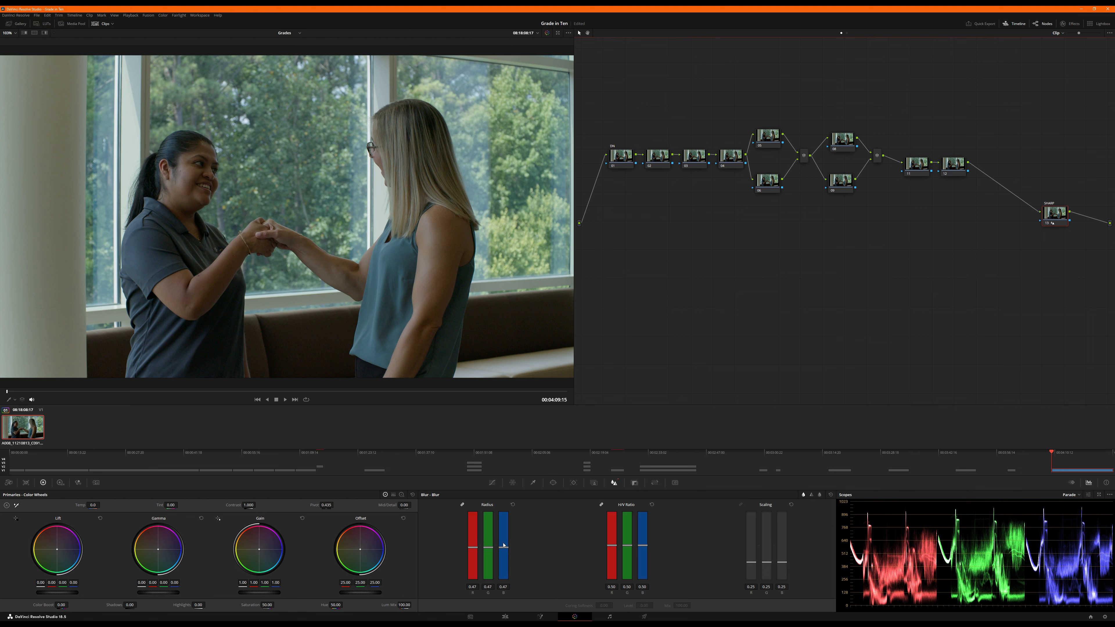
Play the clip to timecode 00:04:10:22 and move the DN node above the rest of the graph.
key(space)
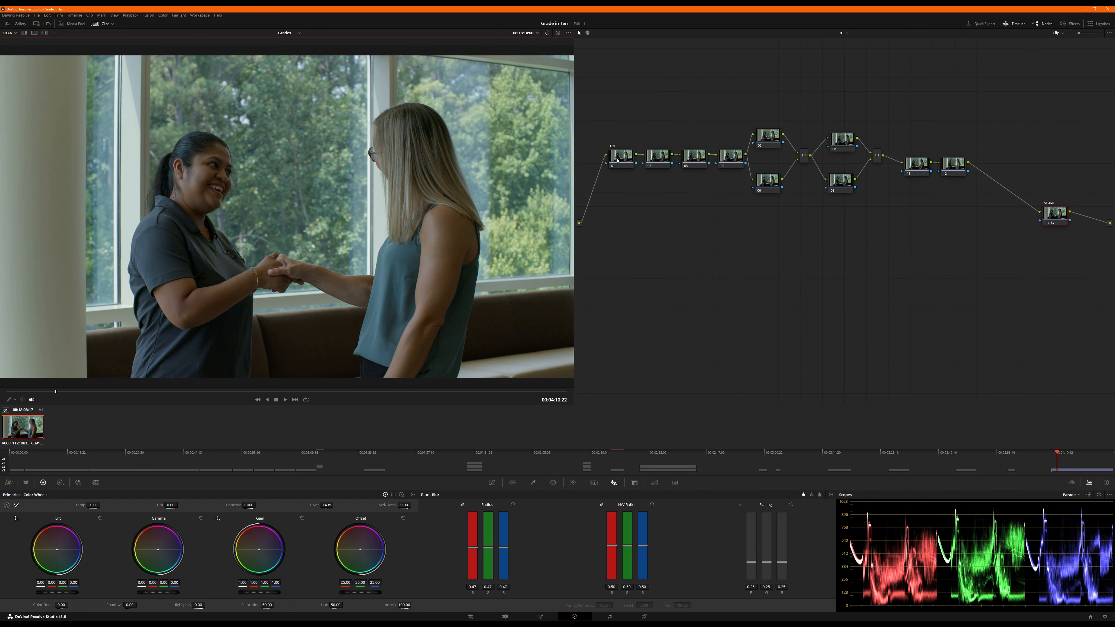
drag(618, 159, 608, 83)
right_click(602, 80)
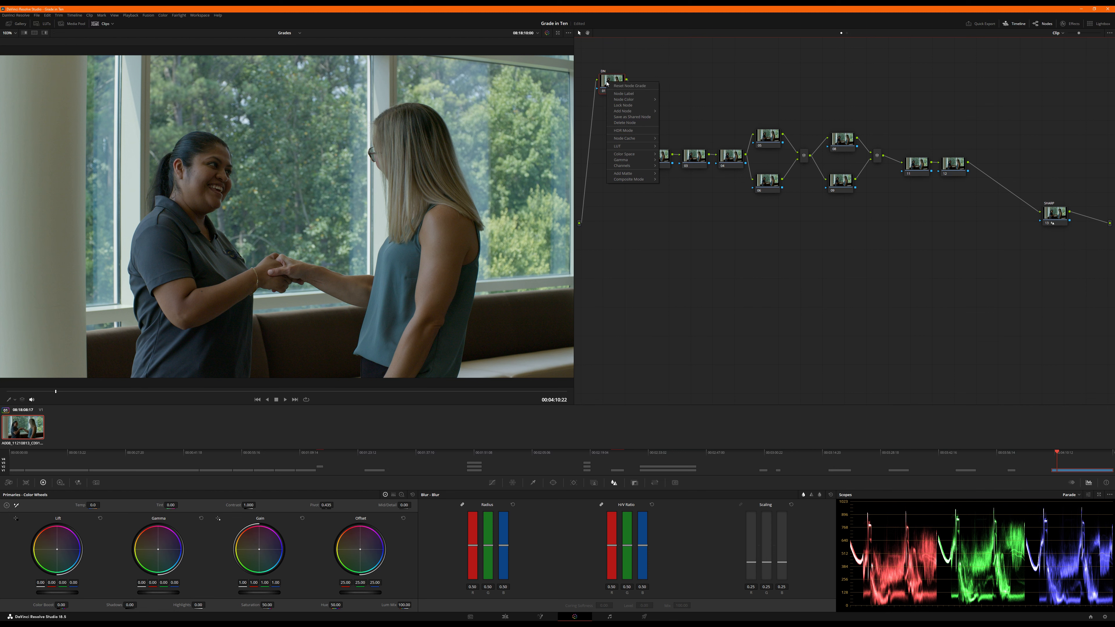
click(603, 80)
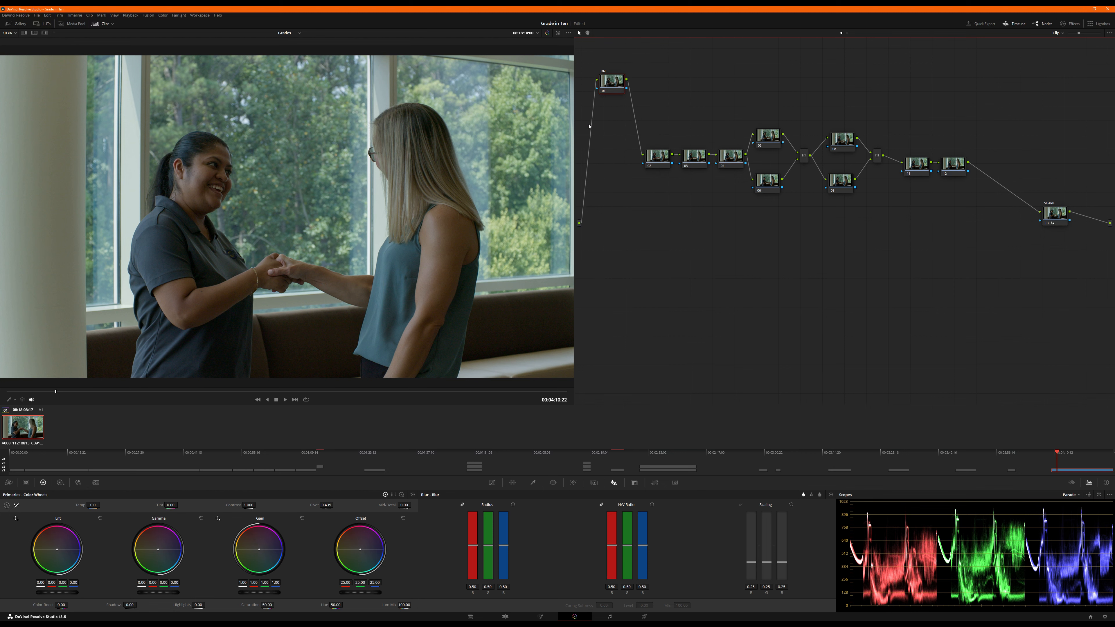
On the DN node, set temporal noise reduction to 1 frame, Small motion range, and luma and chroma thresholds of 25.
click(96, 482)
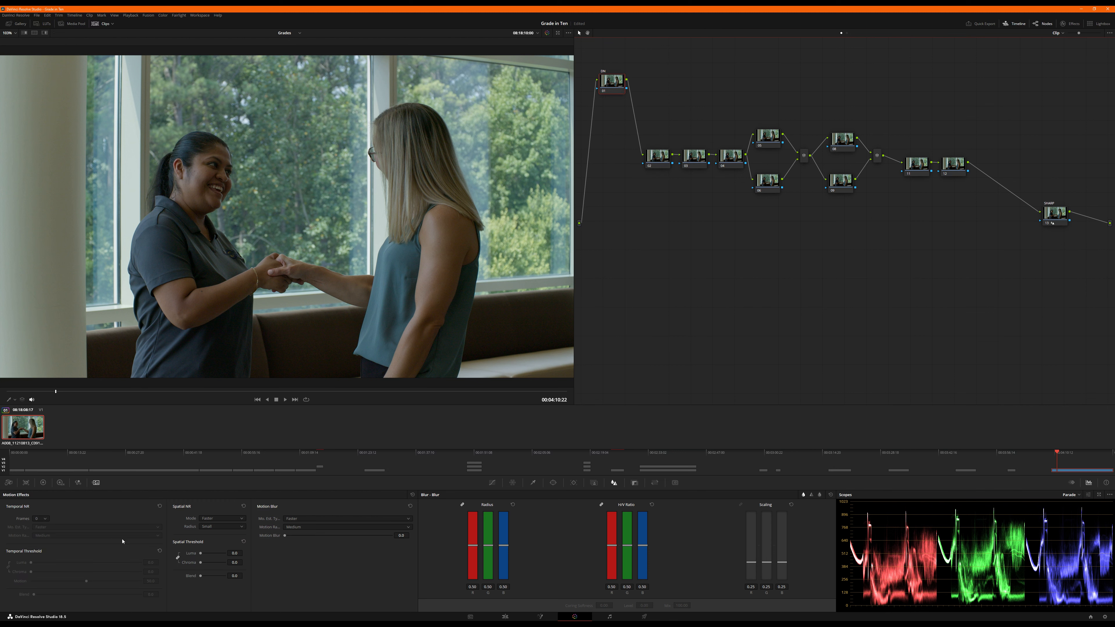
click(46, 519)
click(48, 531)
click(60, 534)
click(42, 552)
click(151, 562)
text(25)
key(Return)
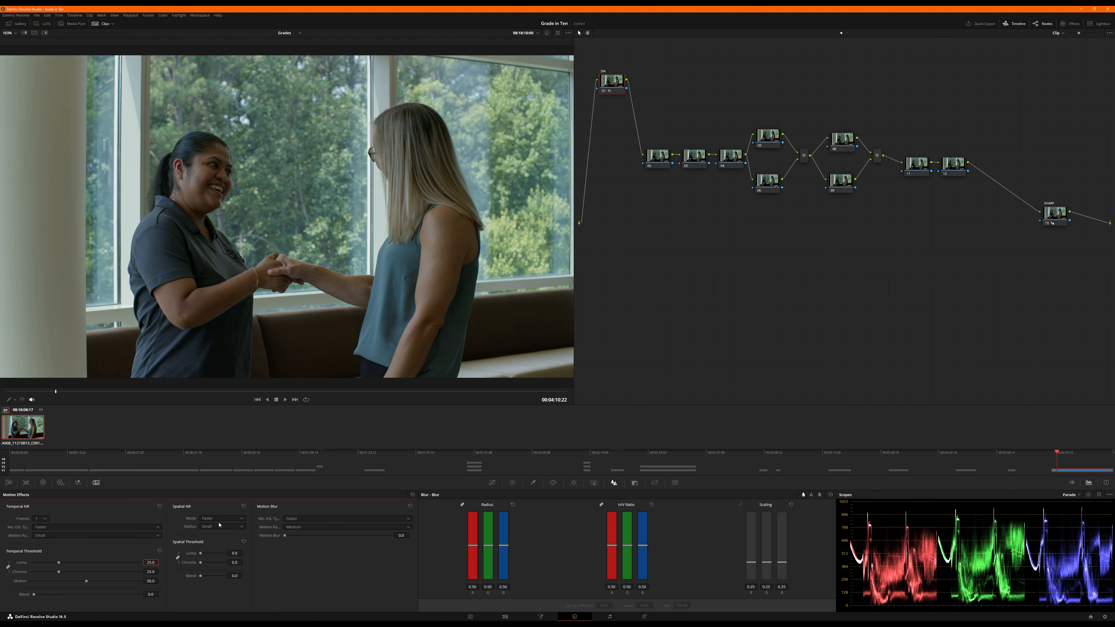
Set the DN node's linked spatial noise reduction threshold to 5.
click(234, 553)
click(233, 552)
text(5)
key(Return)
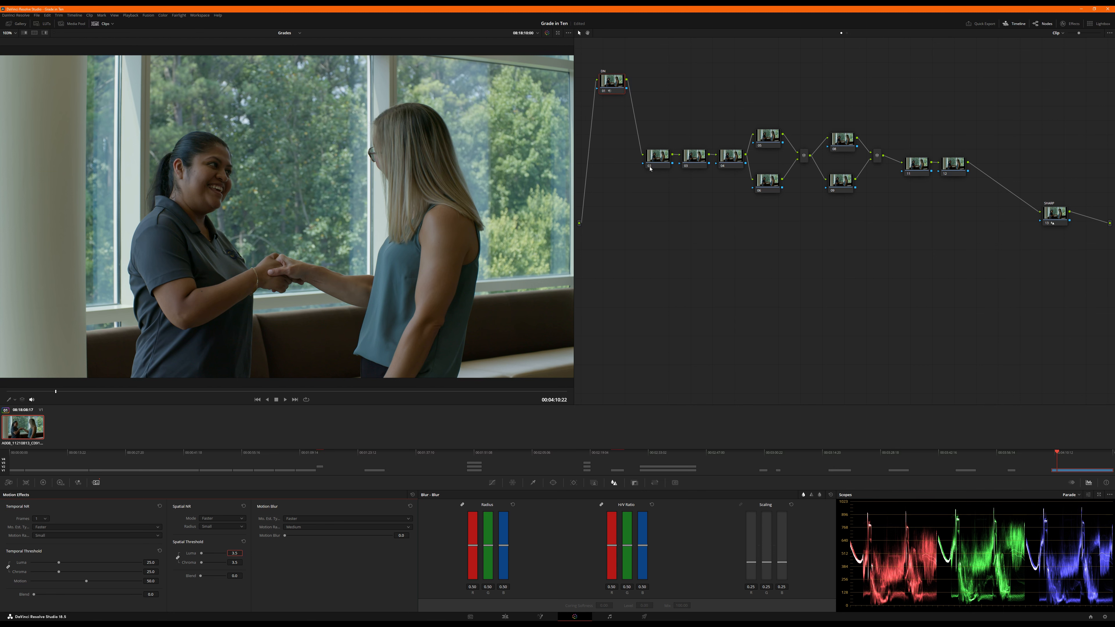
Open the color wheels and custom curves for node 02, label that node EXP, and save the project.
click(657, 160)
click(43, 483)
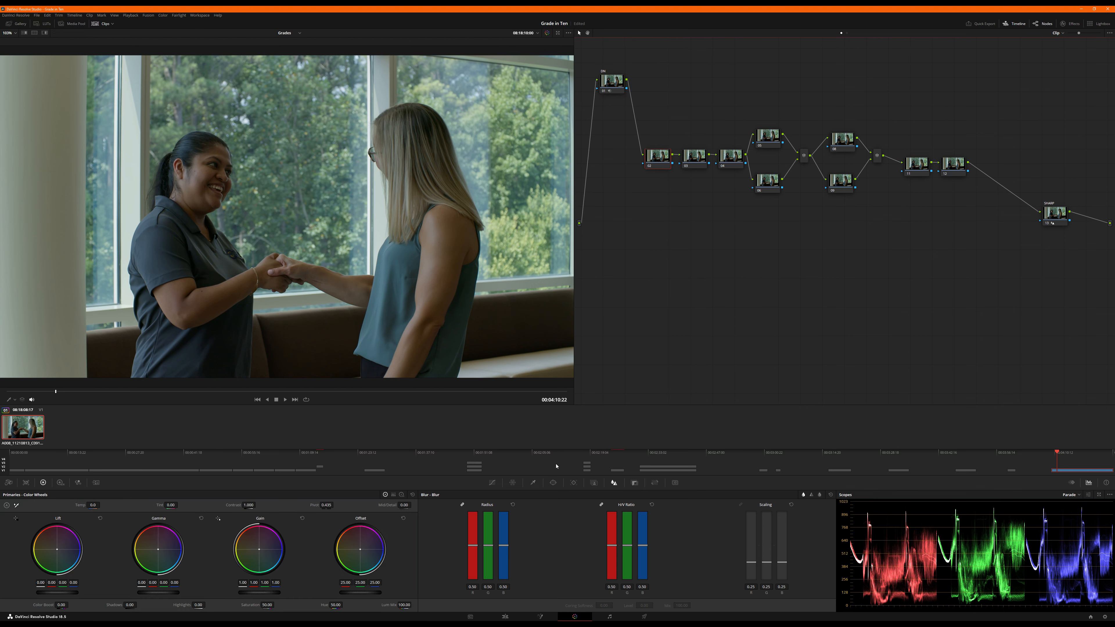
click(492, 482)
drag(662, 158, 647, 160)
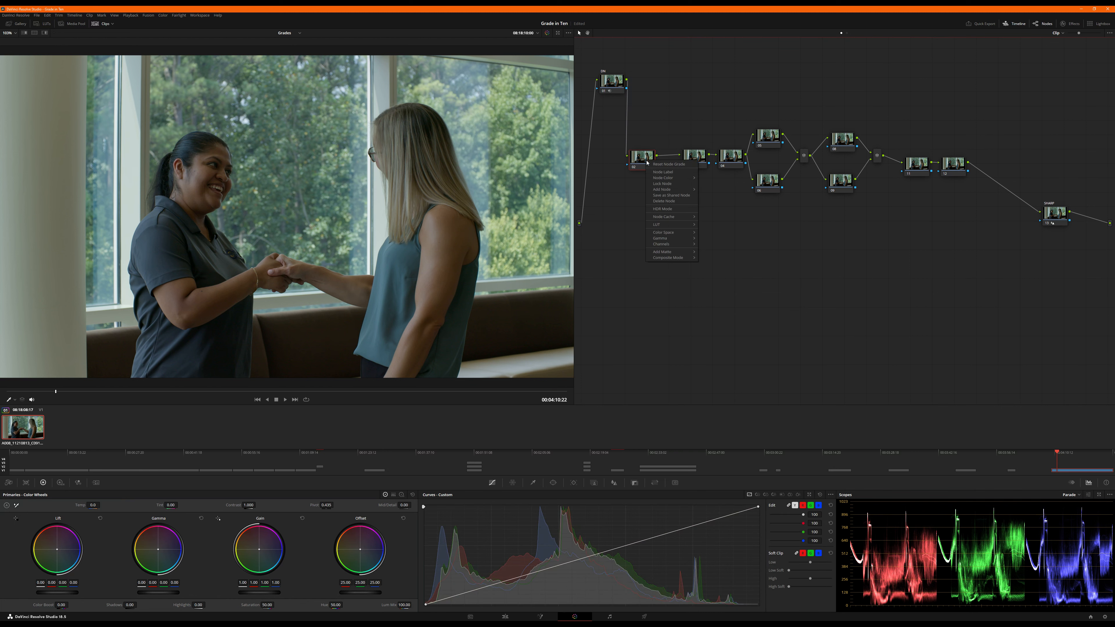
key(Return)
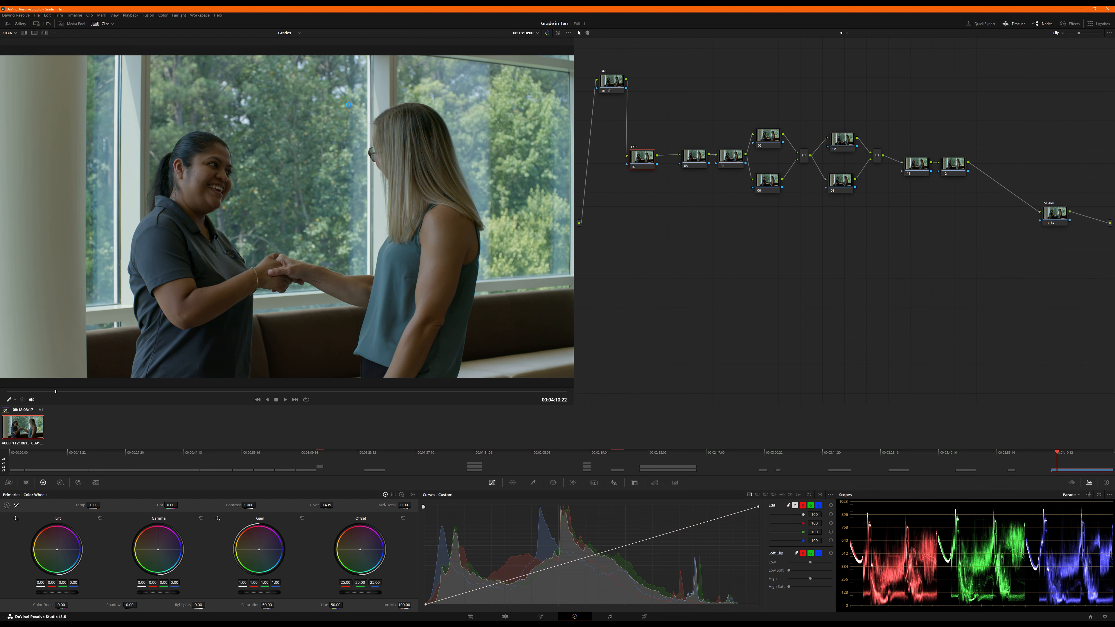
key(ctrl+s)
On the EXP node's custom curve, pull the white point inward and raise a midtone point to brighten the image.
drag(759, 510, 703, 505)
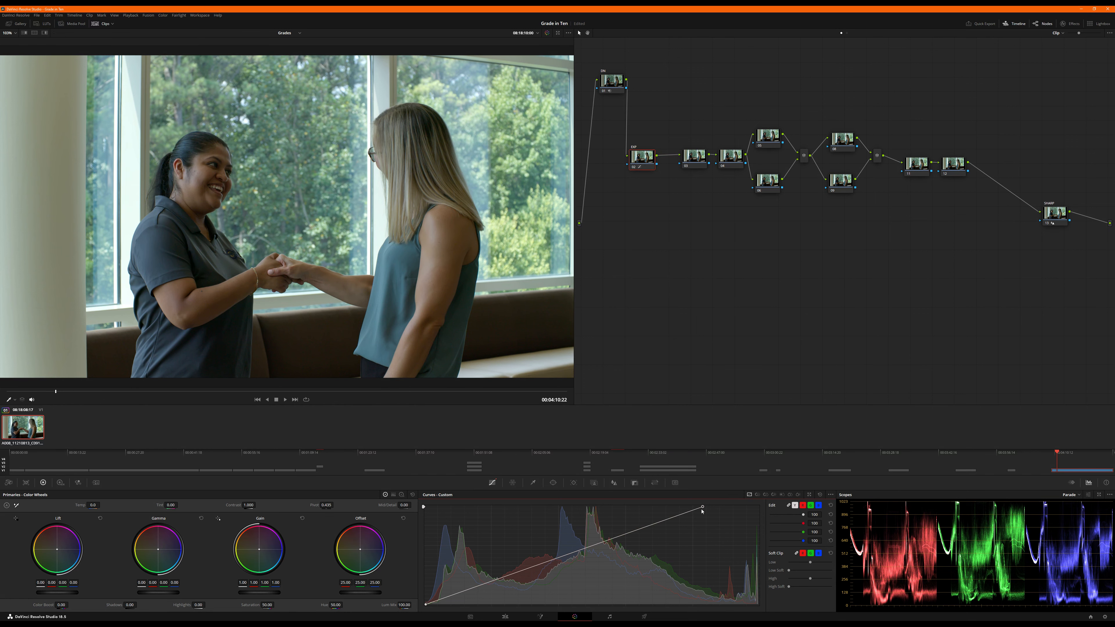
drag(703, 508, 709, 507)
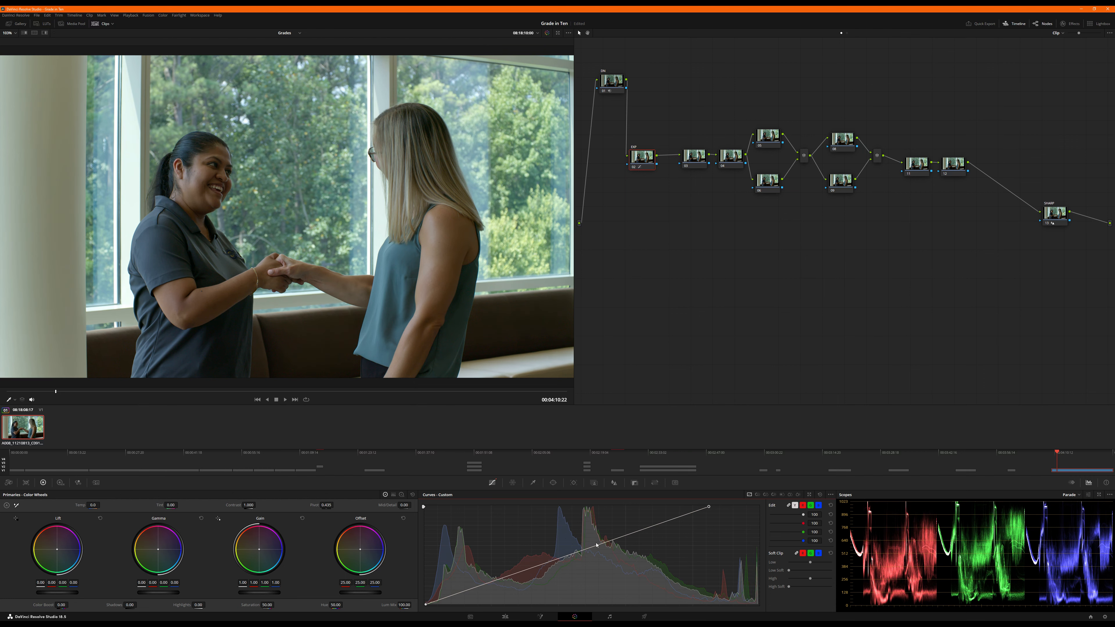
drag(606, 542, 583, 538)
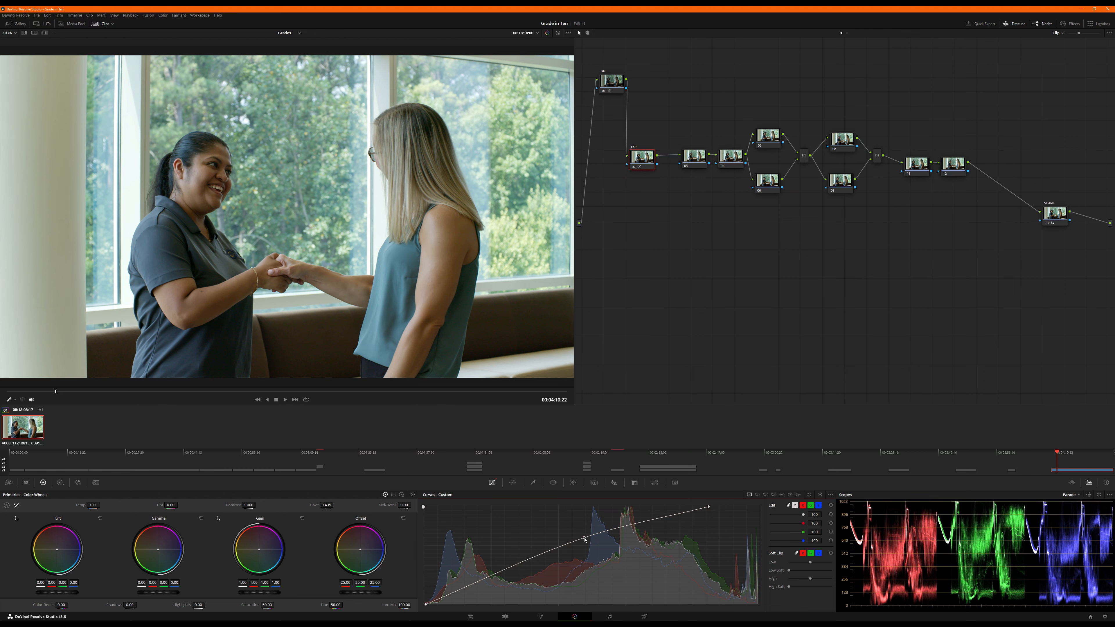
drag(585, 539, 564, 544)
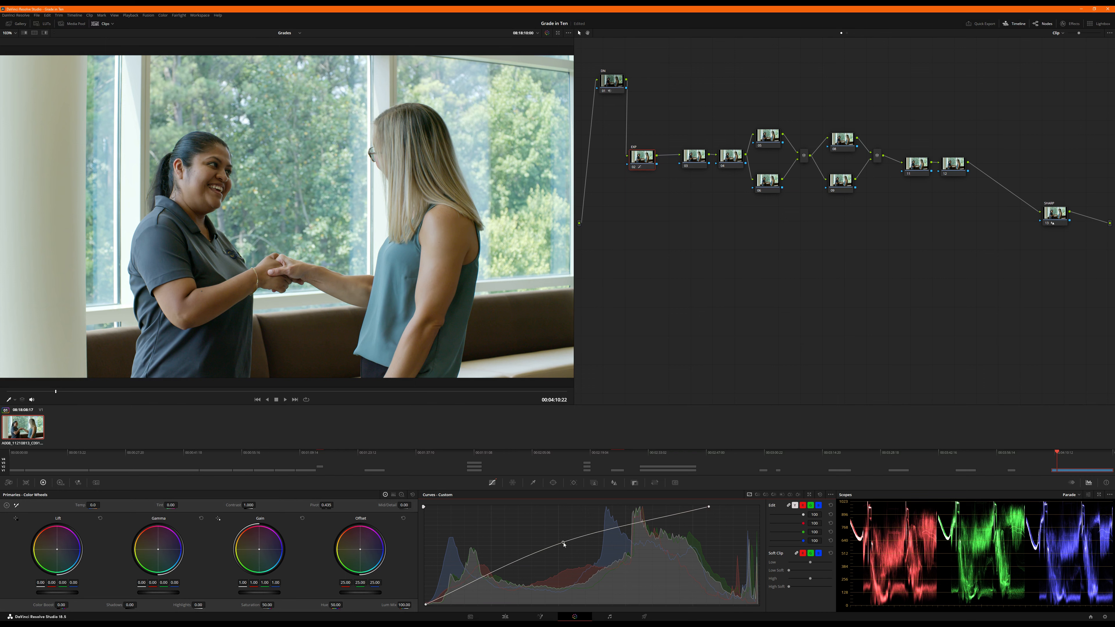
mouse_move(564, 545)
mouse_down()
mouse_move(575, 539)
mouse_move(566, 545)
mouse_up()
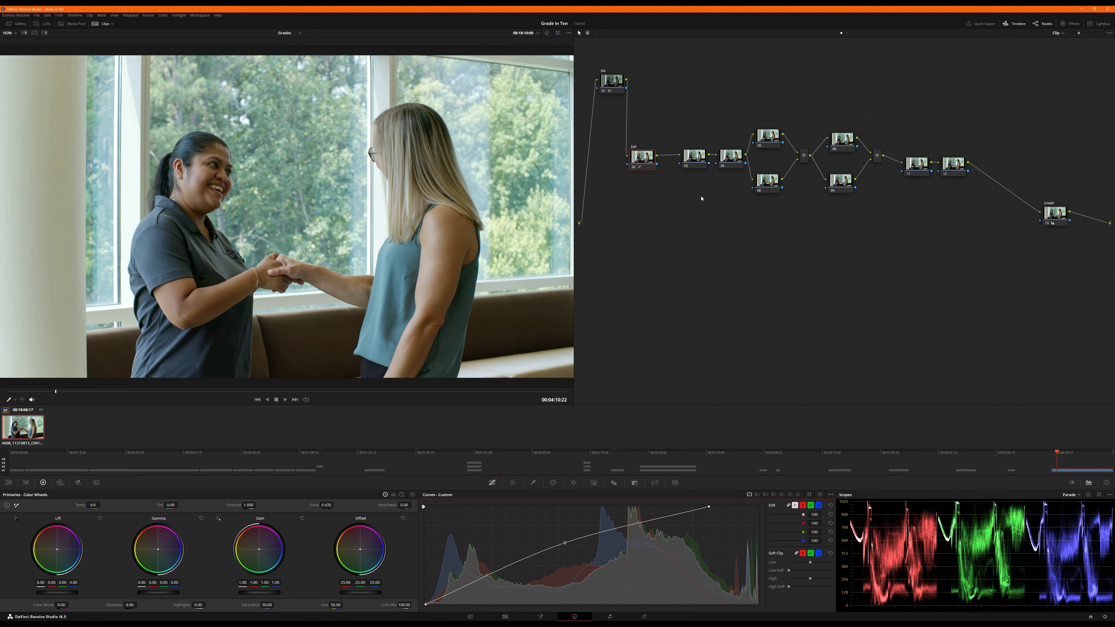
Label node 03 and shift its Offset color balance away from green toward magenta to neutralize the color cast.
drag(693, 161, 685, 164)
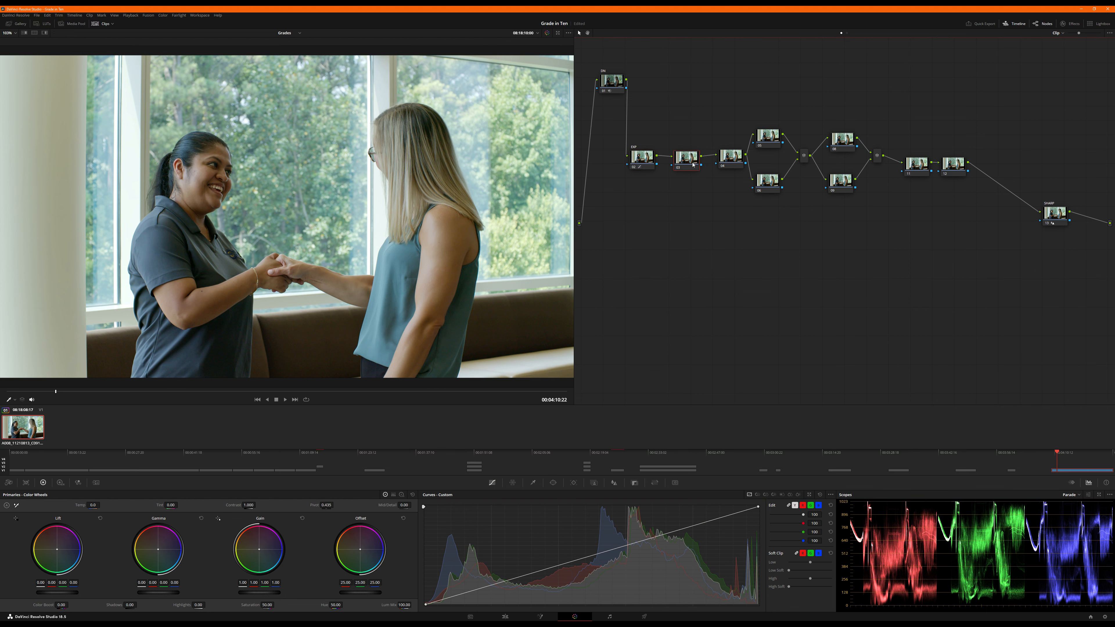
right_click(693, 164)
click(706, 177)
drag(356, 546, 354, 544)
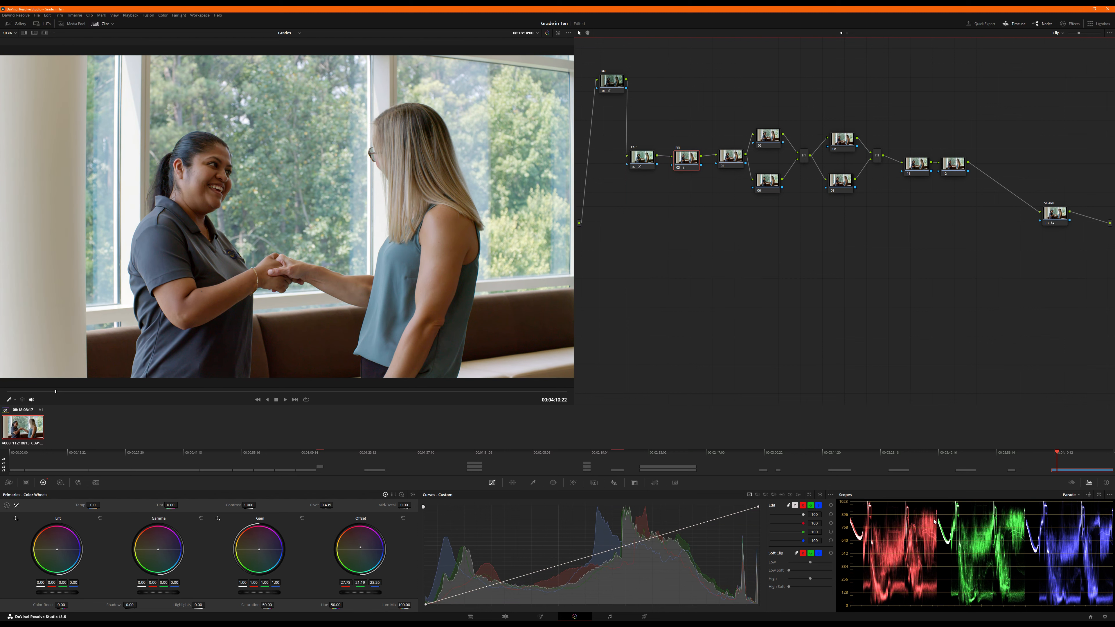
drag(934, 519, 939, 518)
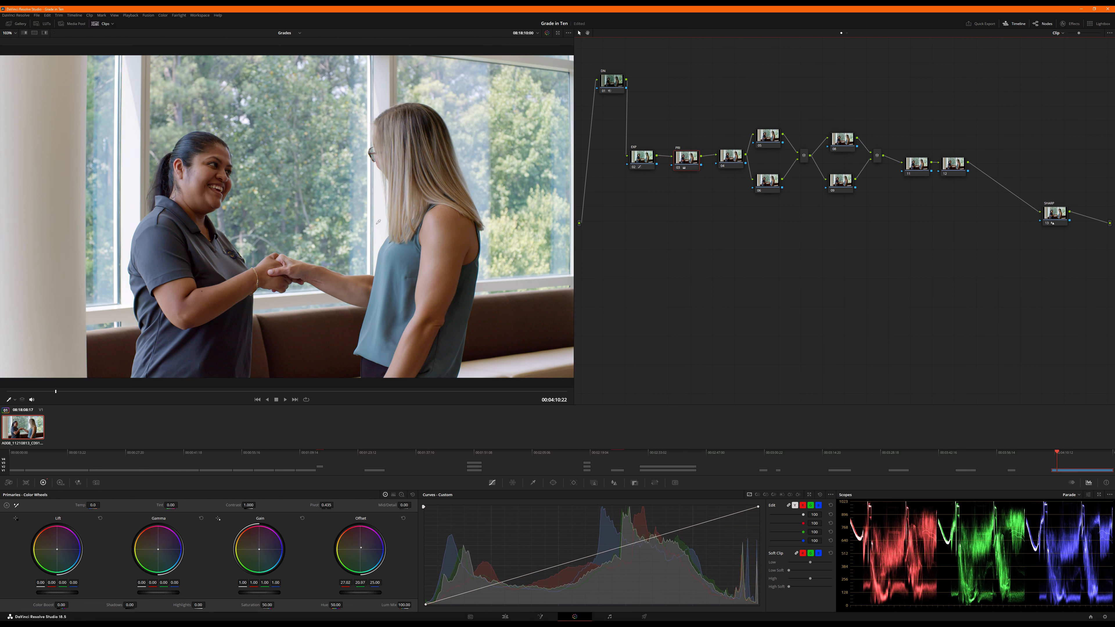
Toggle node 03 off and on to compare the image with and without the color balance correction.
key(ctrl+d)
key(ctrl+d)
key(ctrl+d)
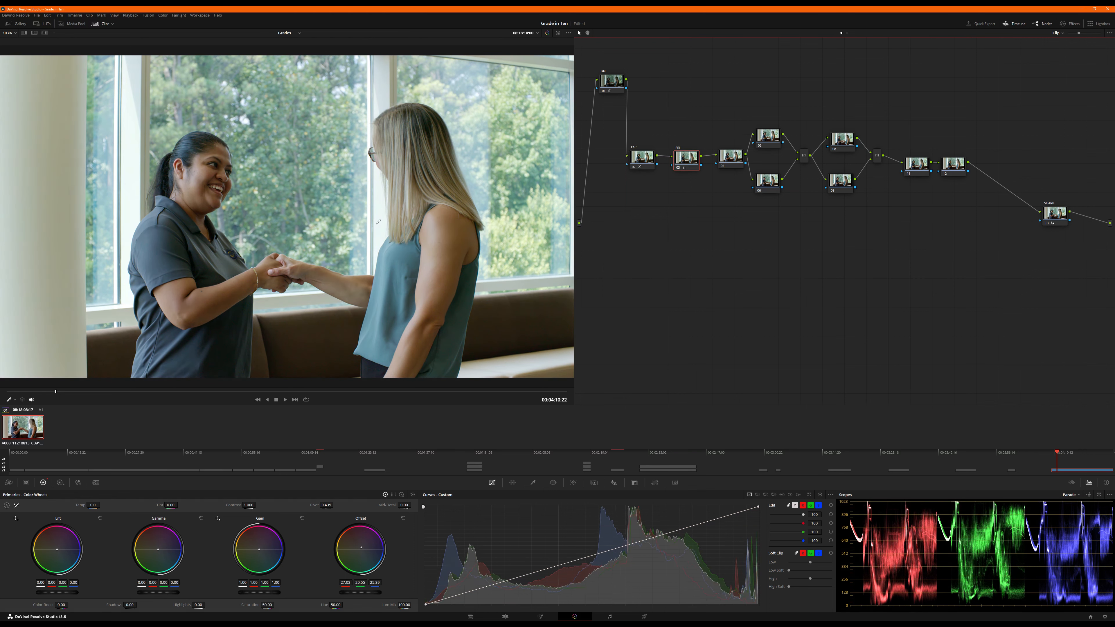
Re-enable node 03, shift node 04 slightly toward it, and label node 04 ADJ.
key(ctrl+d)
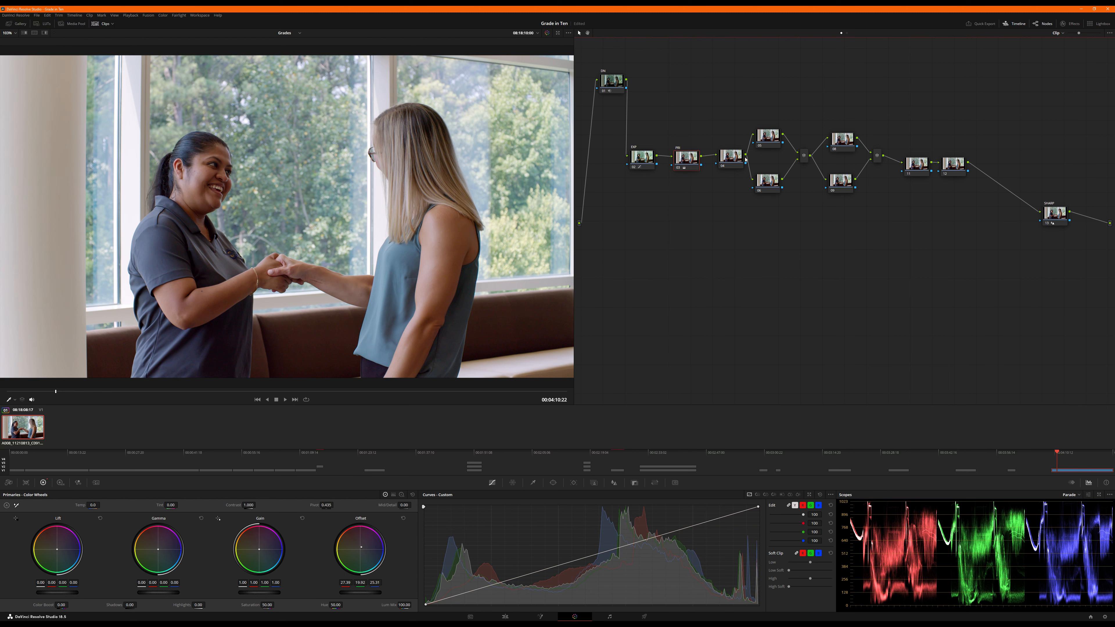
drag(731, 160, 722, 160)
right_click(722, 161)
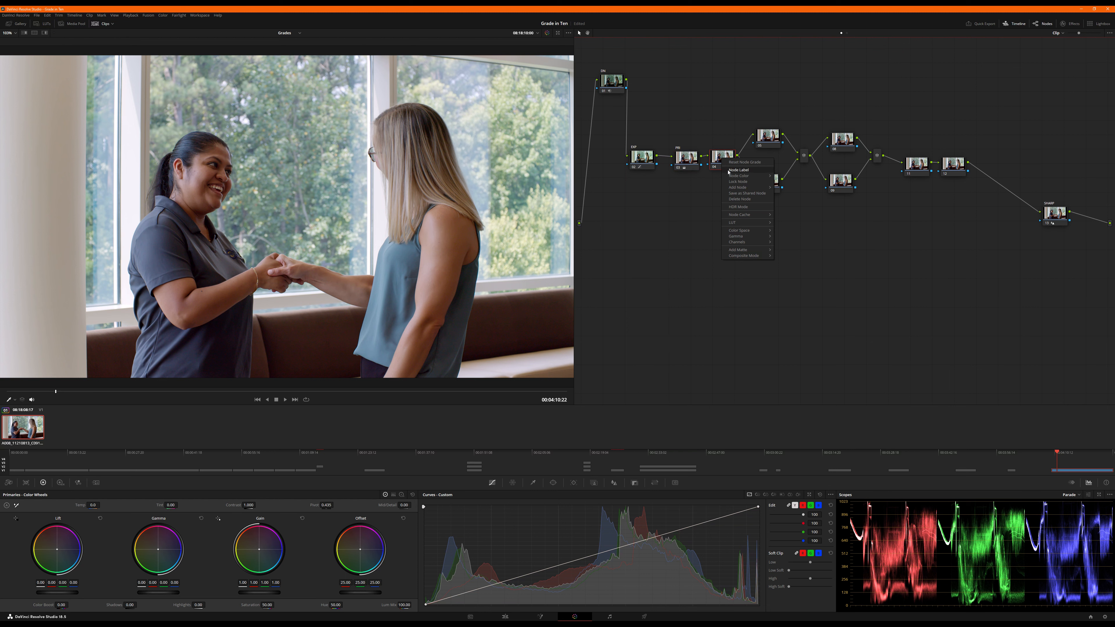
click(728, 170)
text(ADJ)
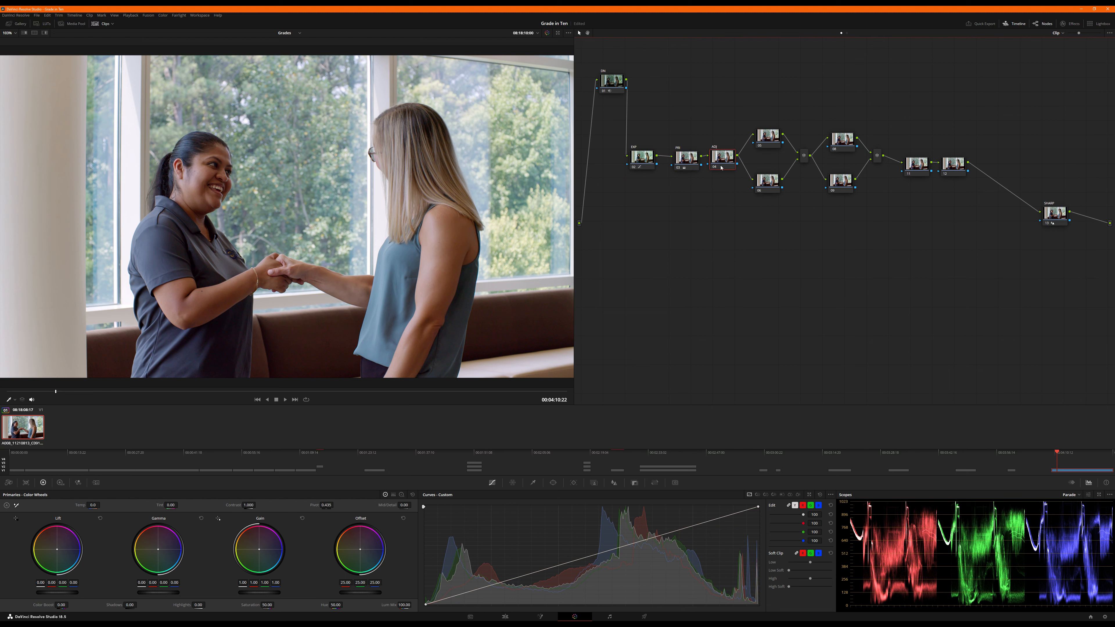
Isolate the red channel on the ADJ node's custom curve, lower its shadows slightly, and save the project.
click(803, 505)
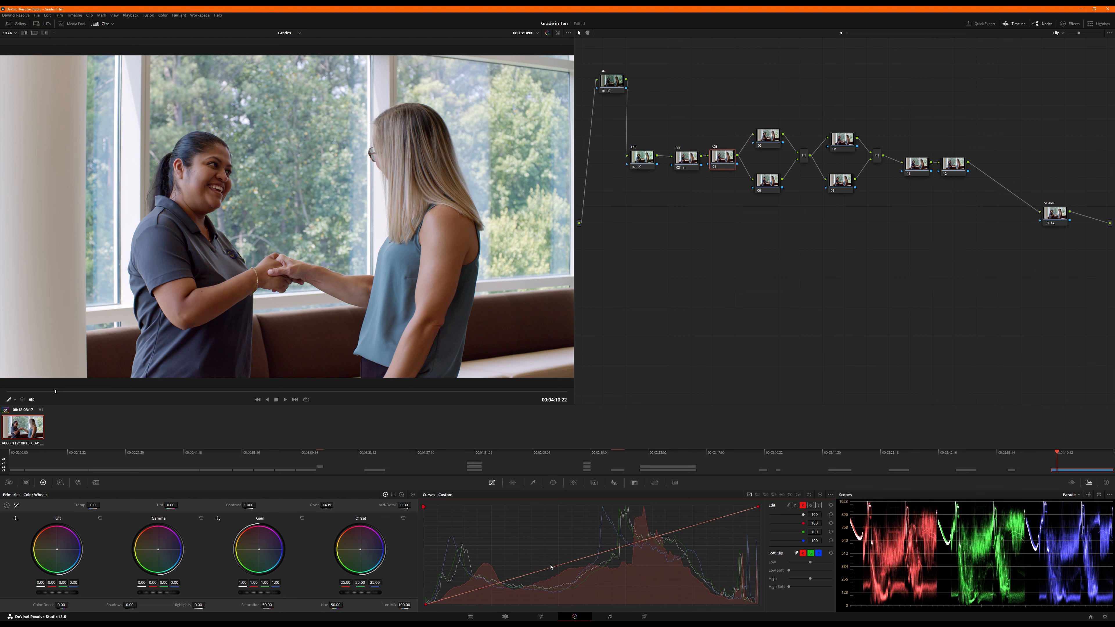
key(ctrl+s)
click(453, 600)
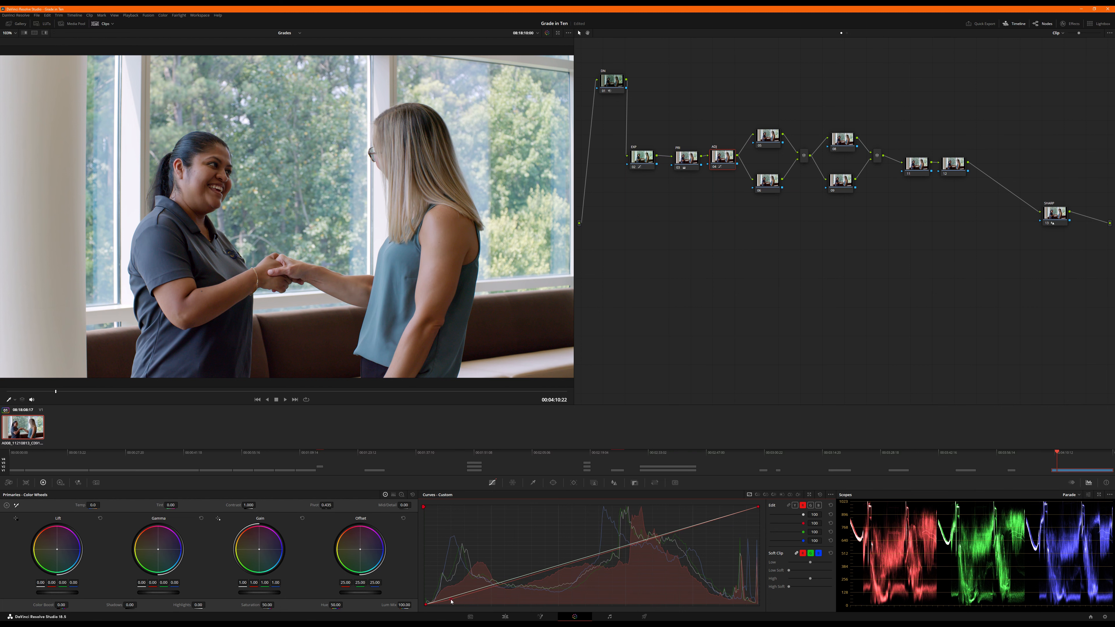
Toggle the ADJ node off and on twice to compare the image with and without the red shadow adjustment.
key(ctrl+d)
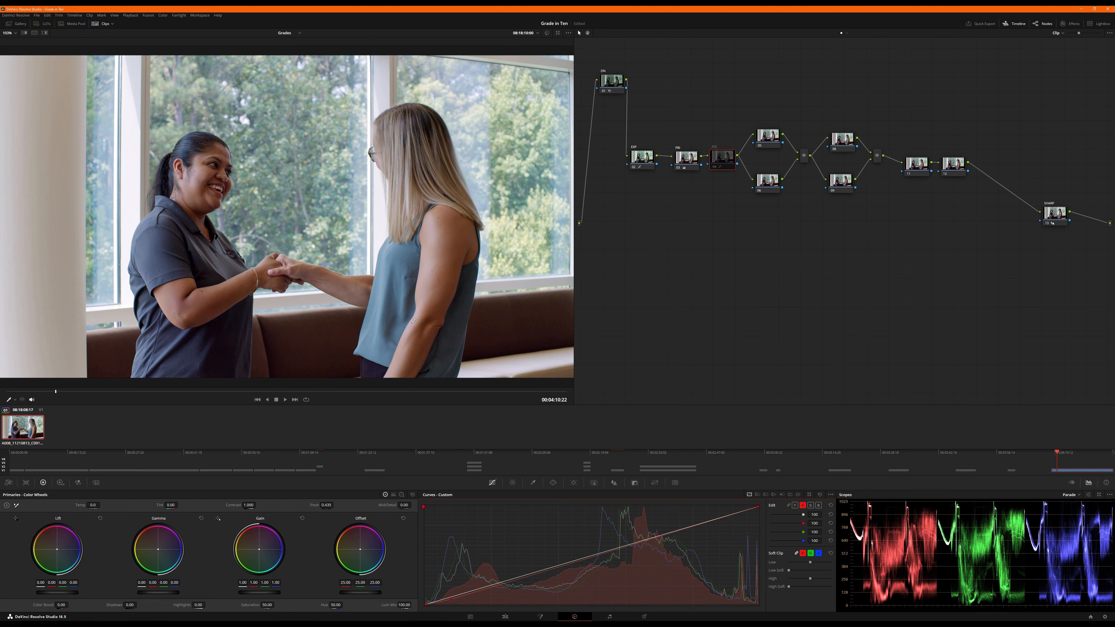
key(ctrl+d)
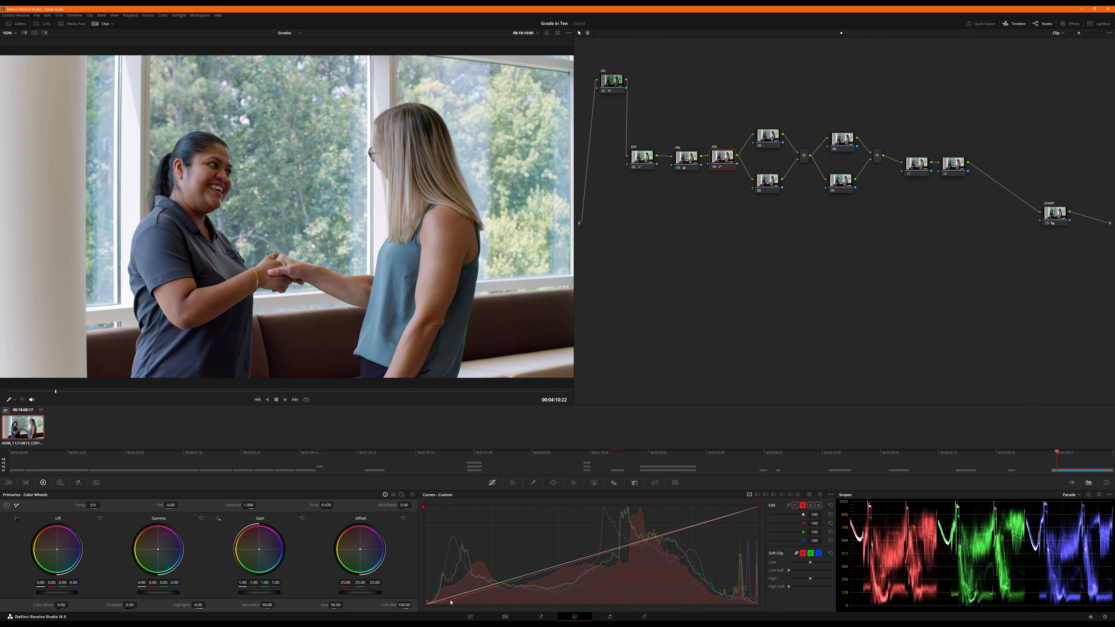
key(ctrl+d)
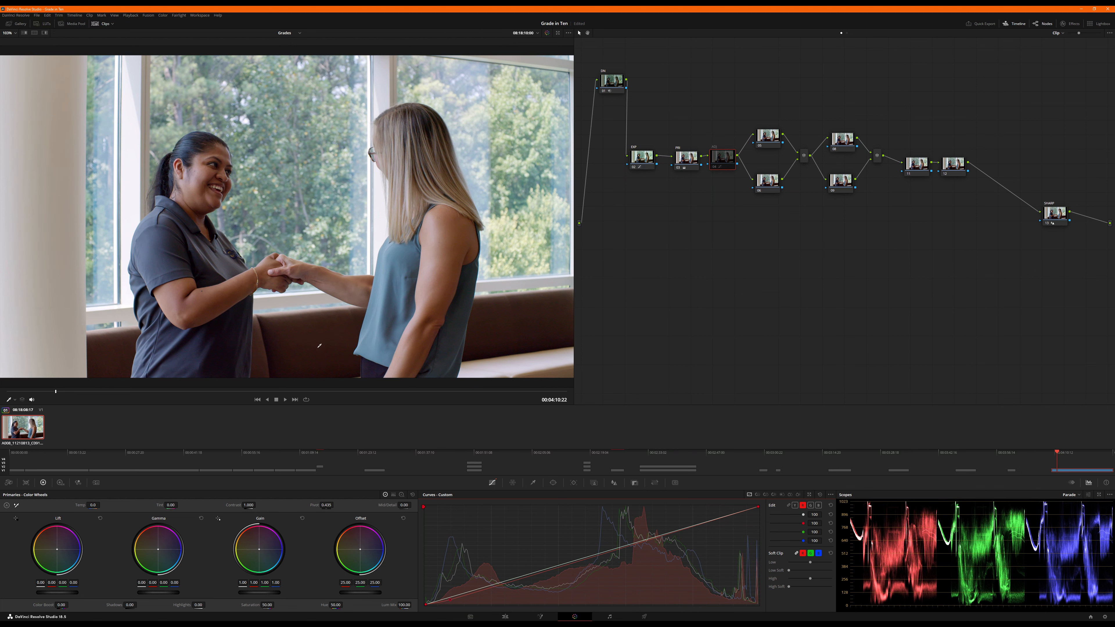
key(ctrl+d)
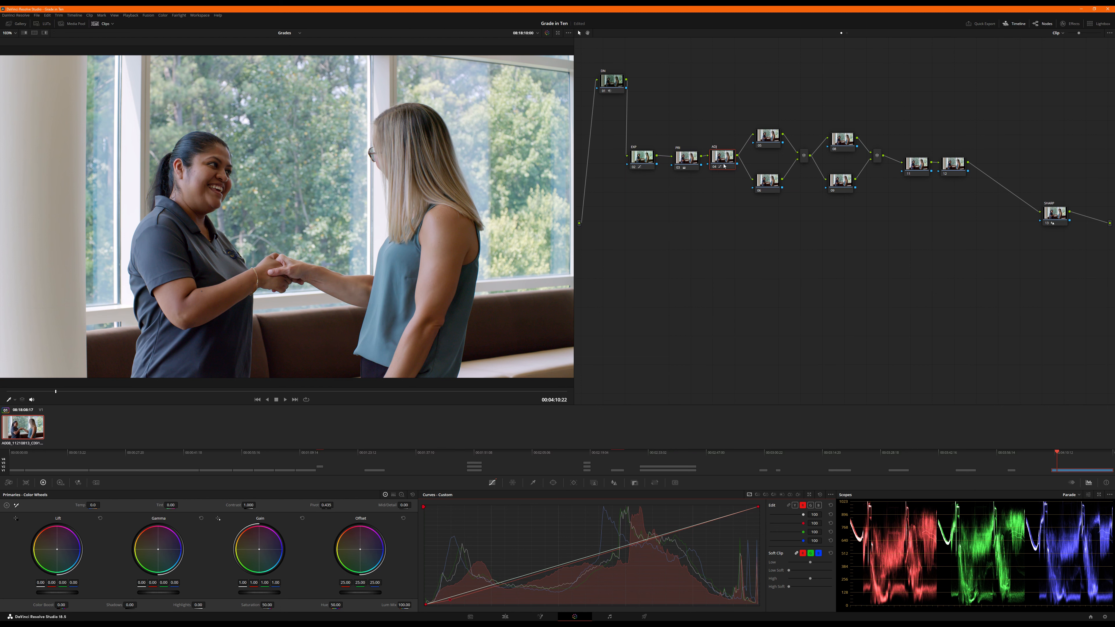
Lower the midtones slightly on the ADJ node's green curve and compare the image with the node off and on.
click(810, 505)
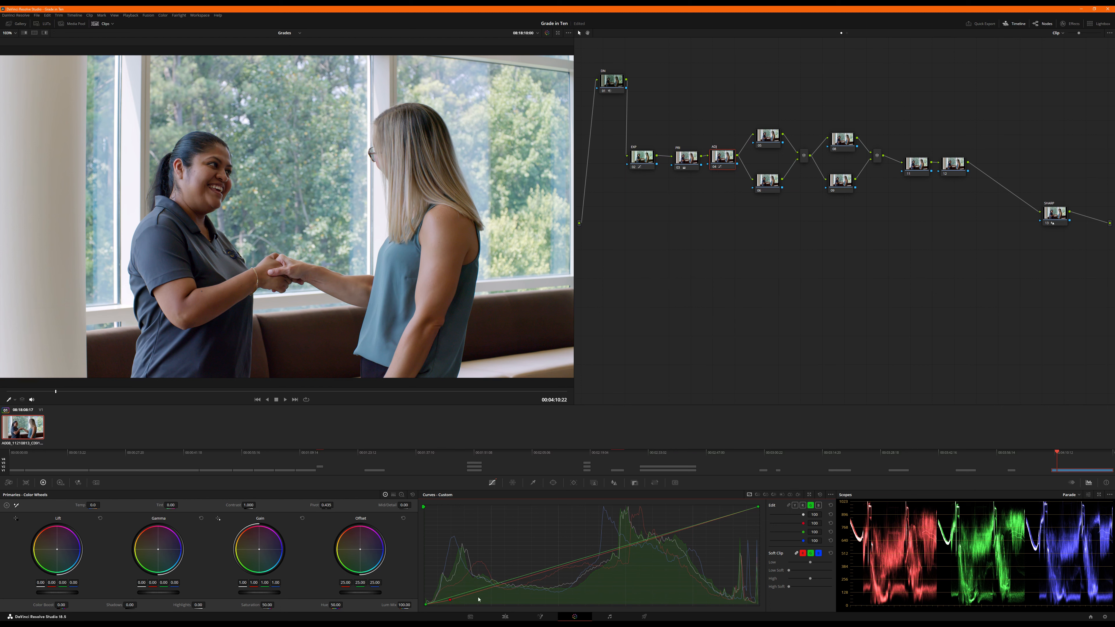
click(593, 558)
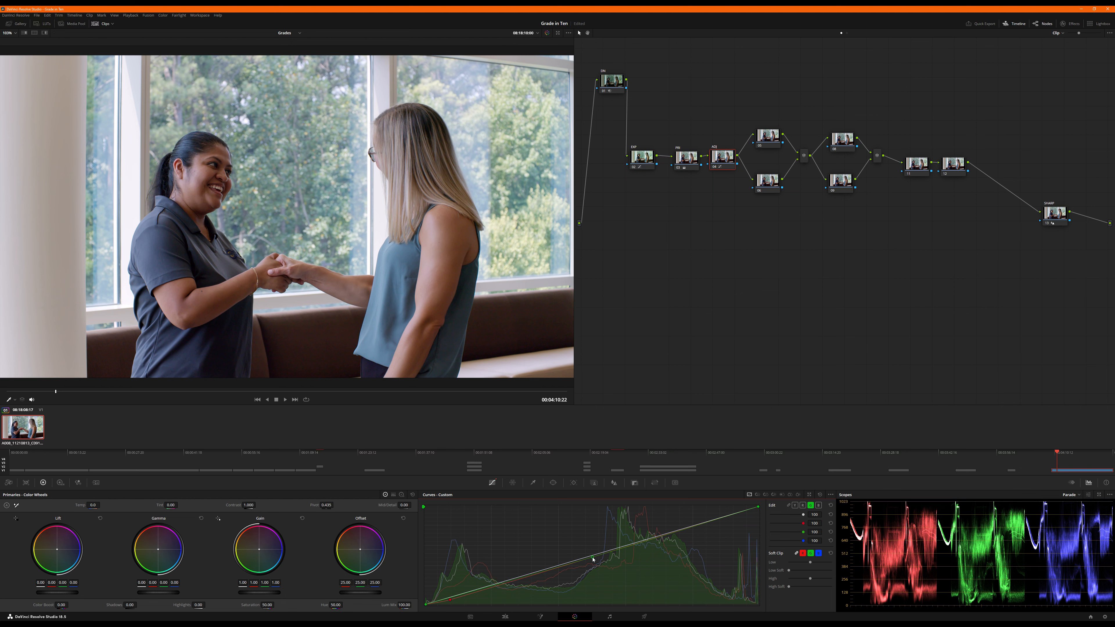
key(ctrl+d)
key(ctrl+d)
key(ctrl+d)
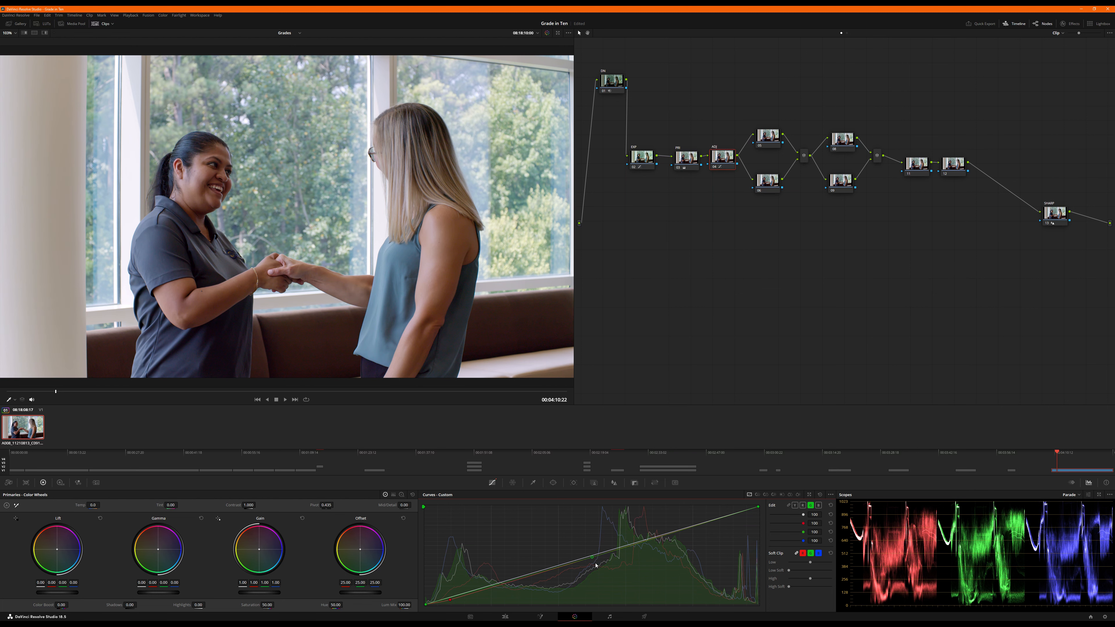
key(ctrl+d)
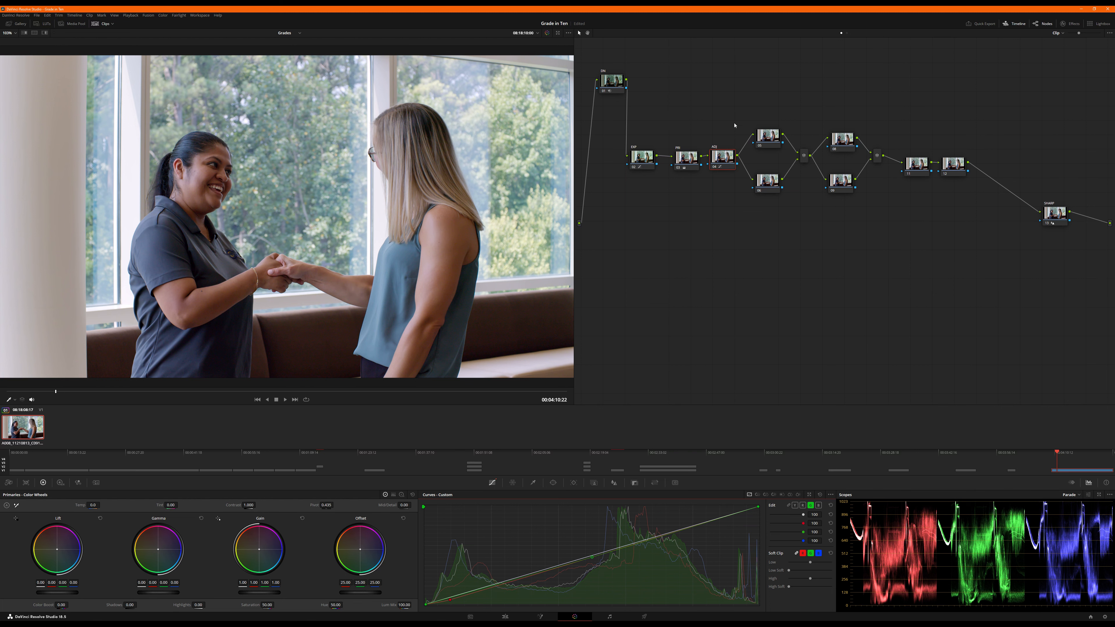
Rearrange the node graph, raising the EXP-to-ADJ row and lowering the parallel nodes, their mixers, the serial pair and the SHARP node.
drag(737, 123, 641, 131)
drag(737, 98, 849, 239)
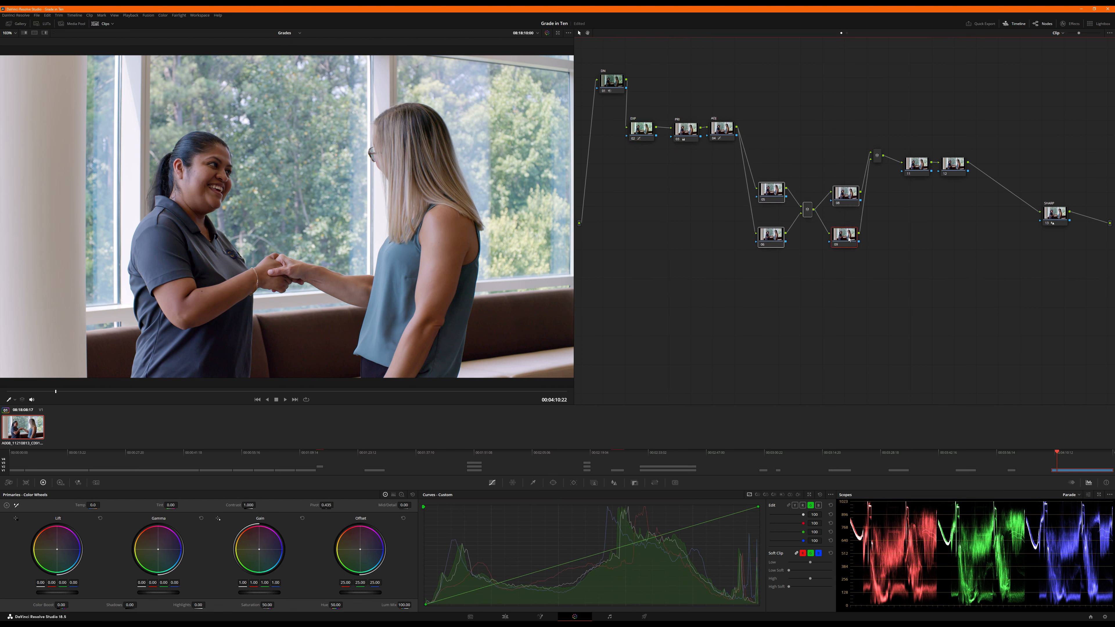
click(912, 114)
drag(877, 155, 879, 217)
drag(889, 109, 969, 269)
drag(1061, 216, 1057, 300)
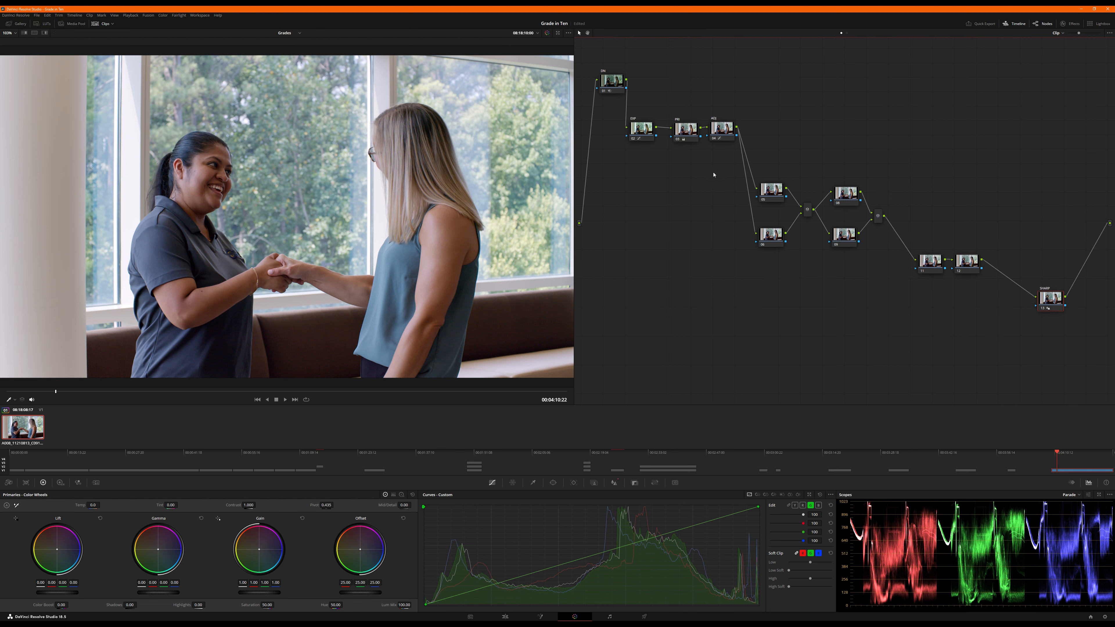
Spread the upper and lower nodes of both parallel pairs farther apart around their mixers.
click(770, 186)
drag(773, 238, 773, 247)
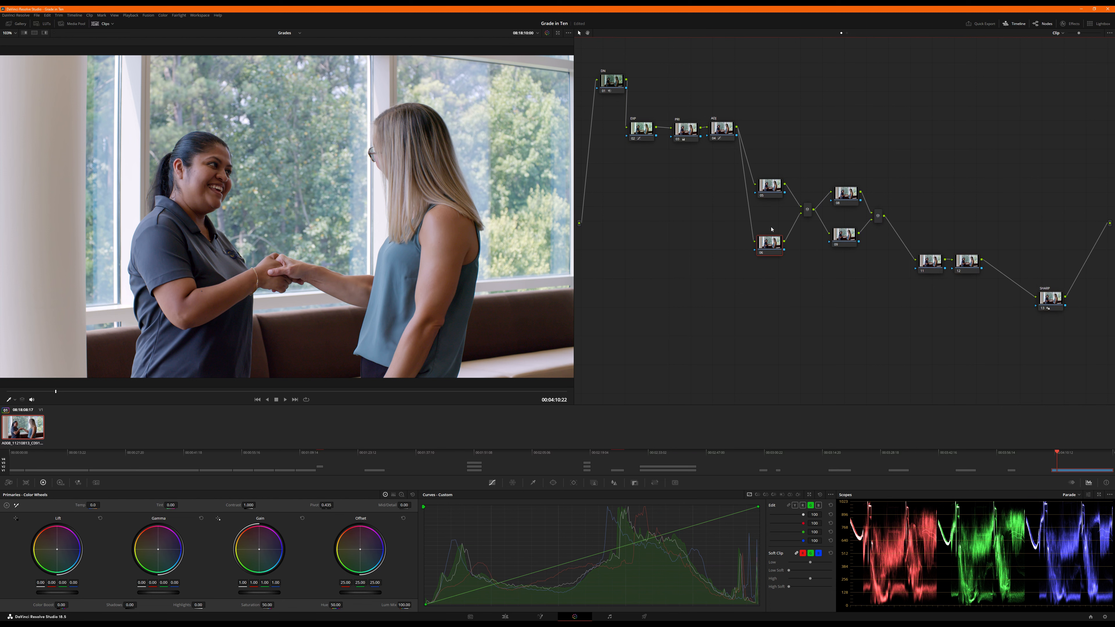
drag(773, 187, 773, 188)
drag(772, 245, 769, 242)
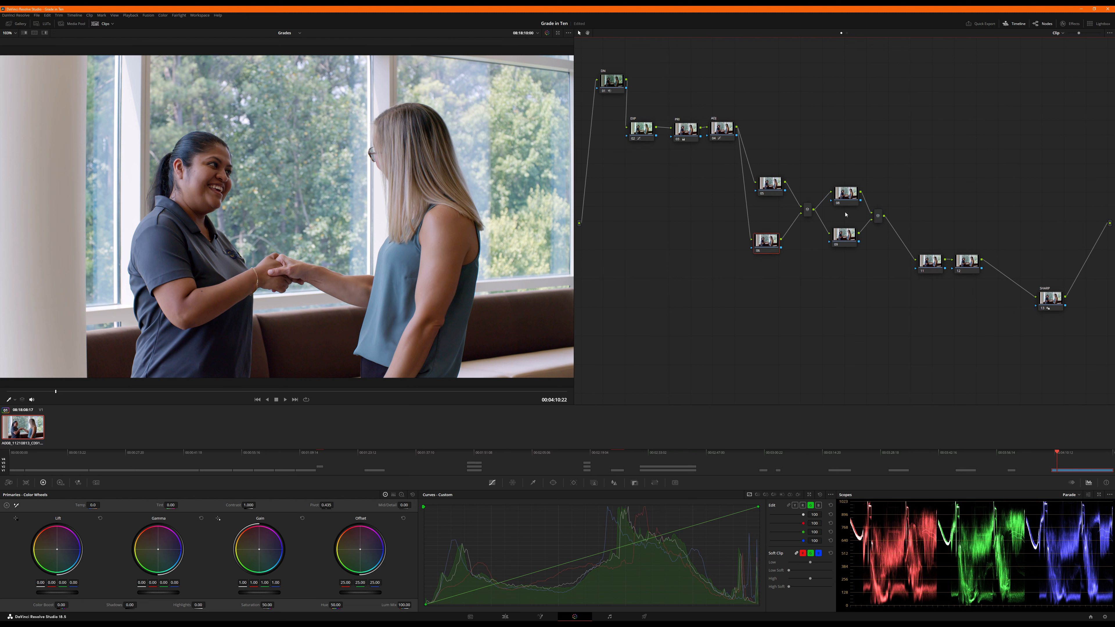
drag(844, 189, 843, 180)
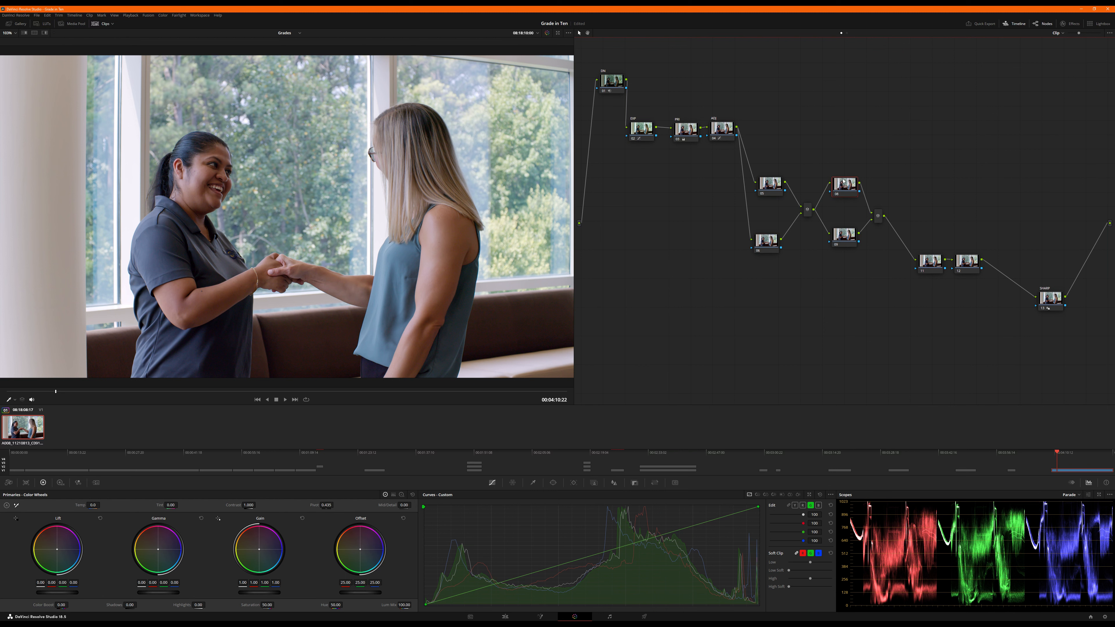
drag(844, 235, 846, 245)
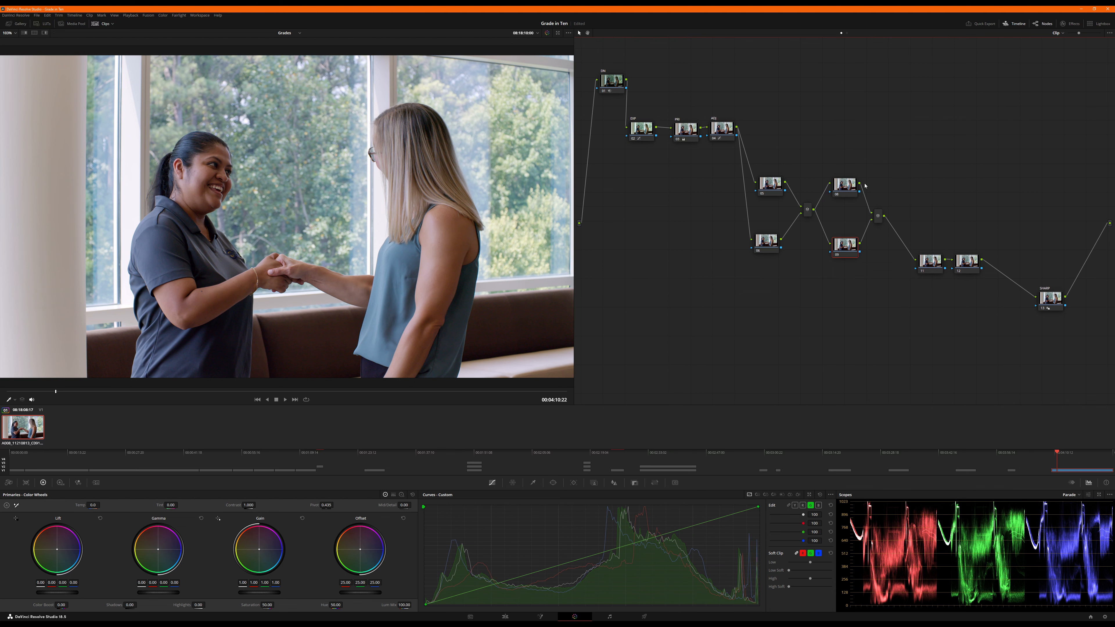
Align the upper node of the first parallel pair above its partner and label it SKIN (L).
click(769, 180)
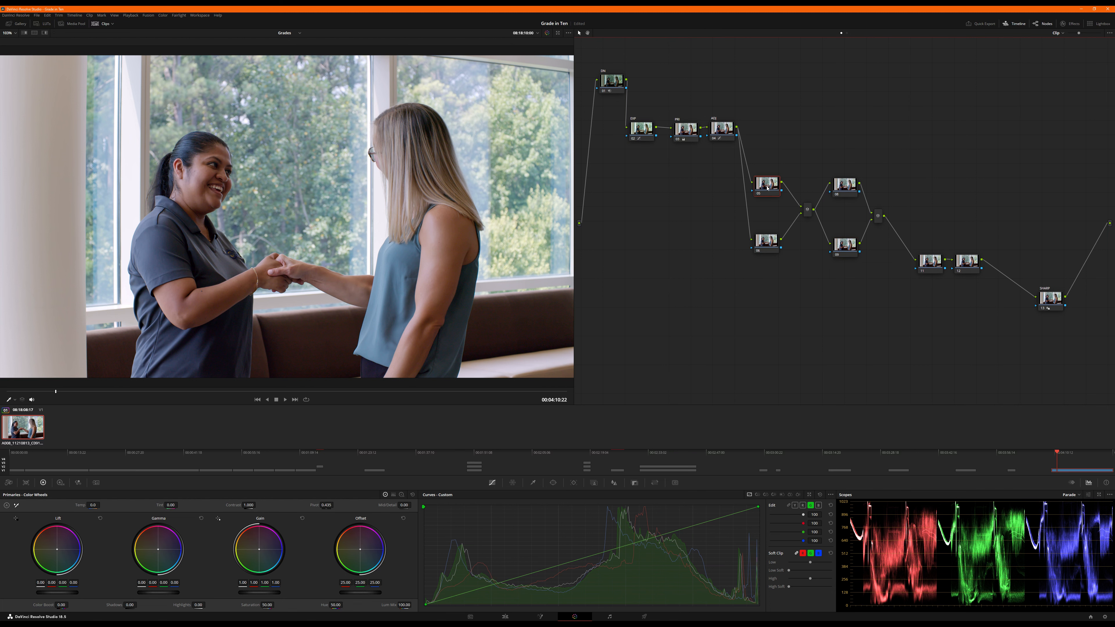
right_click(767, 188)
click(785, 201)
text(SKIN (L))
key(Return)
click(769, 243)
right_click(773, 250)
key(Escape)
key(shift+s)
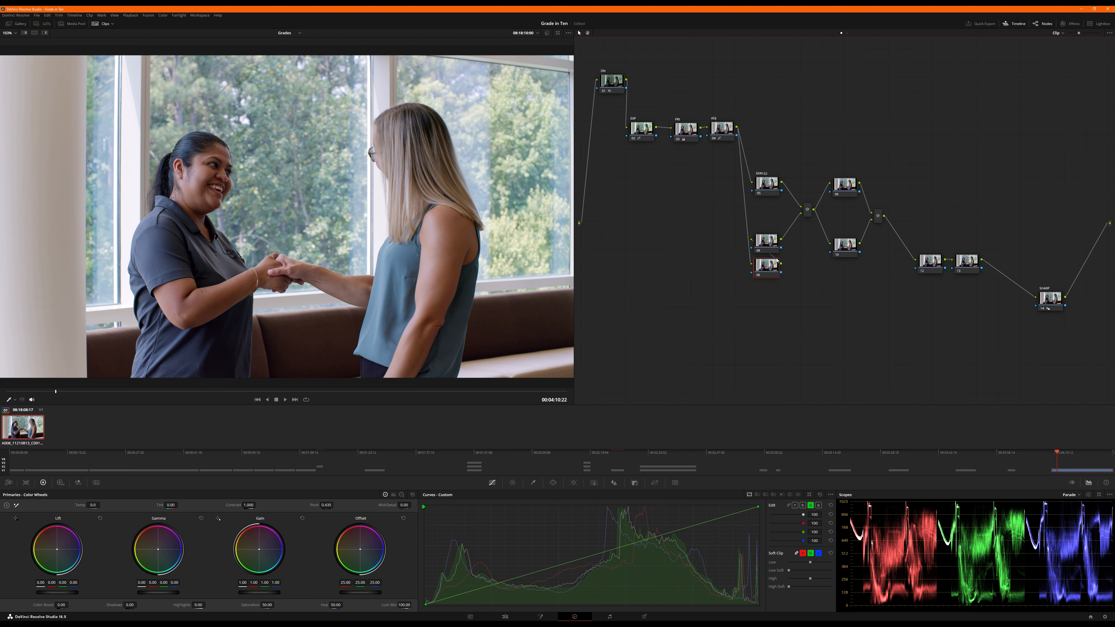
key(ctrl+z)
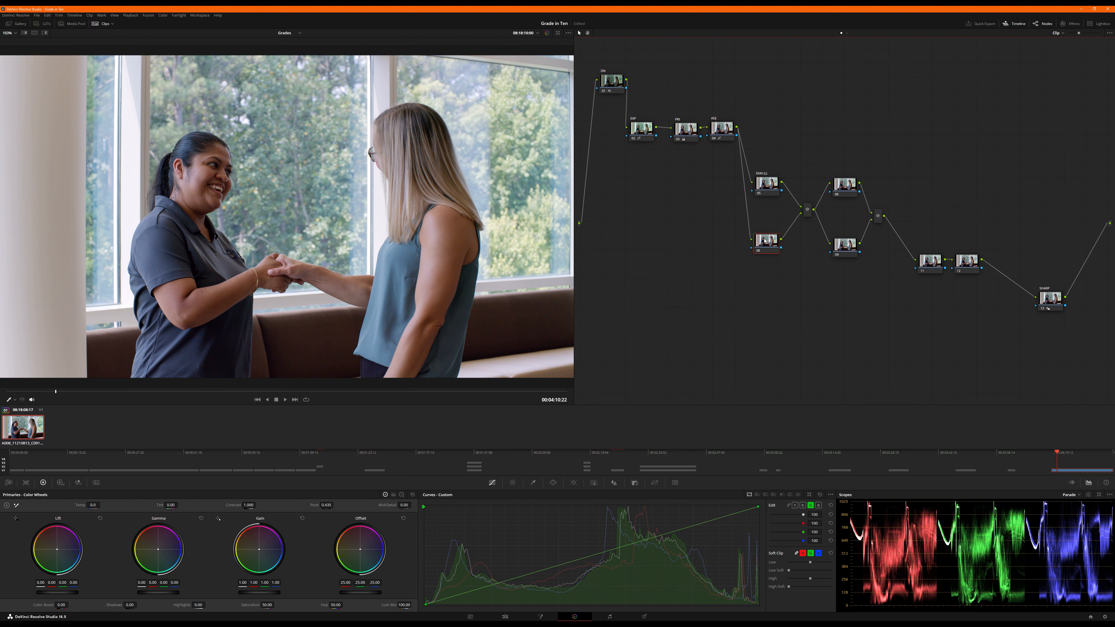
Nudge the lower node of the first parallel pair downward and label it SKIN (R).
drag(764, 241, 765, 245)
right_click(770, 248)
click(773, 258)
text(SKIN (R))
key(Return)
Label the second parallel pair's upper node TREES and its lower node GLASS.
click(839, 192)
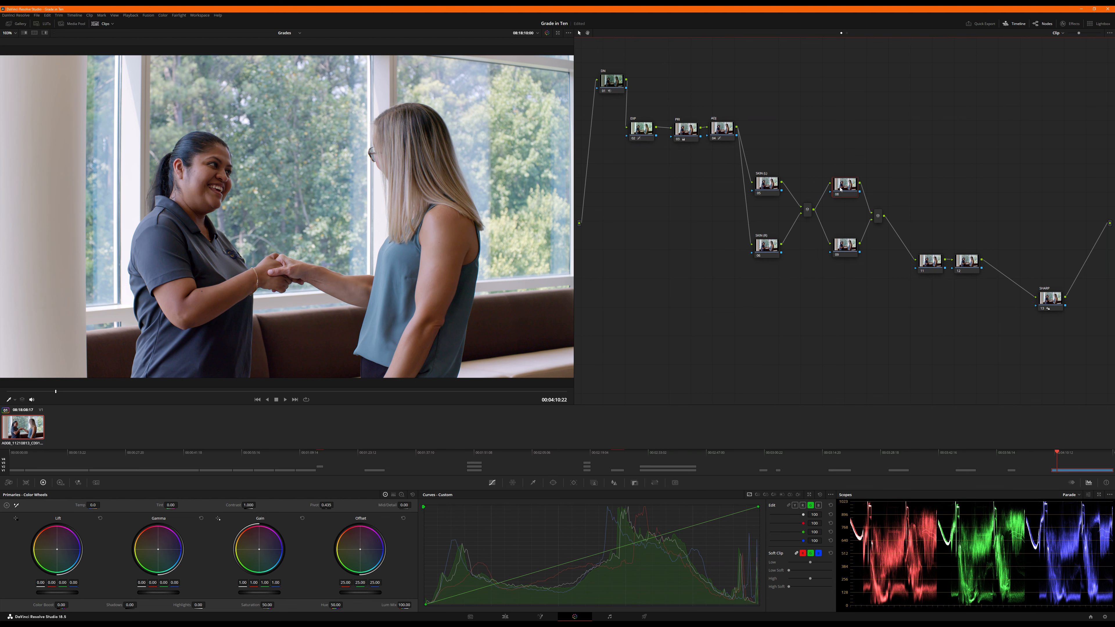
right_click(839, 191)
click(853, 203)
click(848, 251)
right_click(848, 252)
click(858, 263)
right_click(858, 253)
click(851, 264)
On the SKIN (L) node, sample the dark-haired woman's face with the 3D qualifier and turn on Highlight for the selection.
click(770, 189)
click(533, 482)
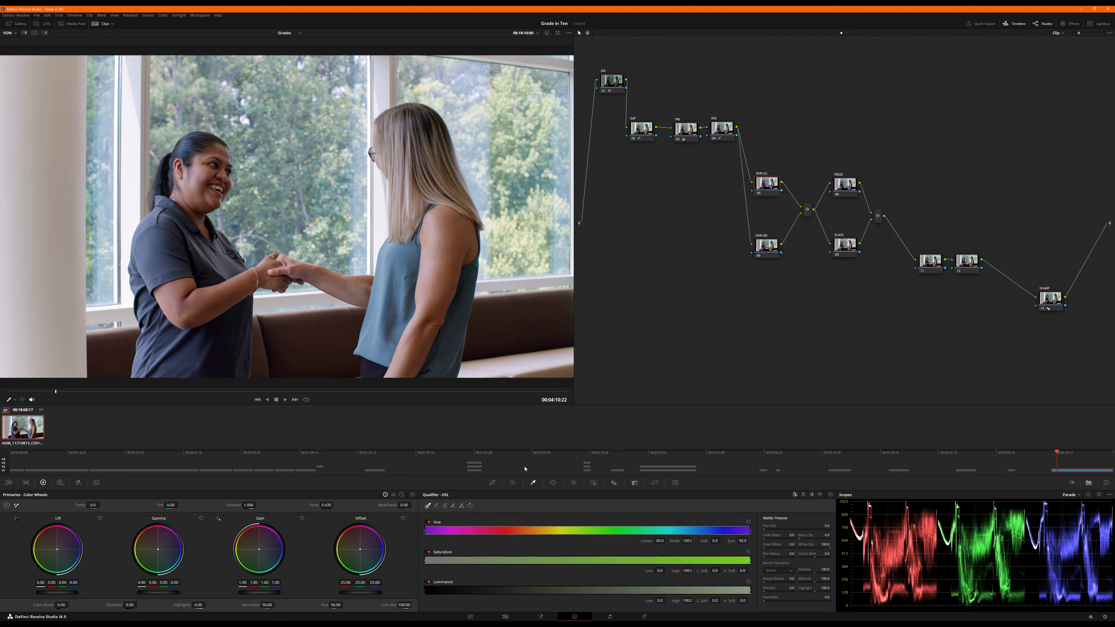
click(819, 496)
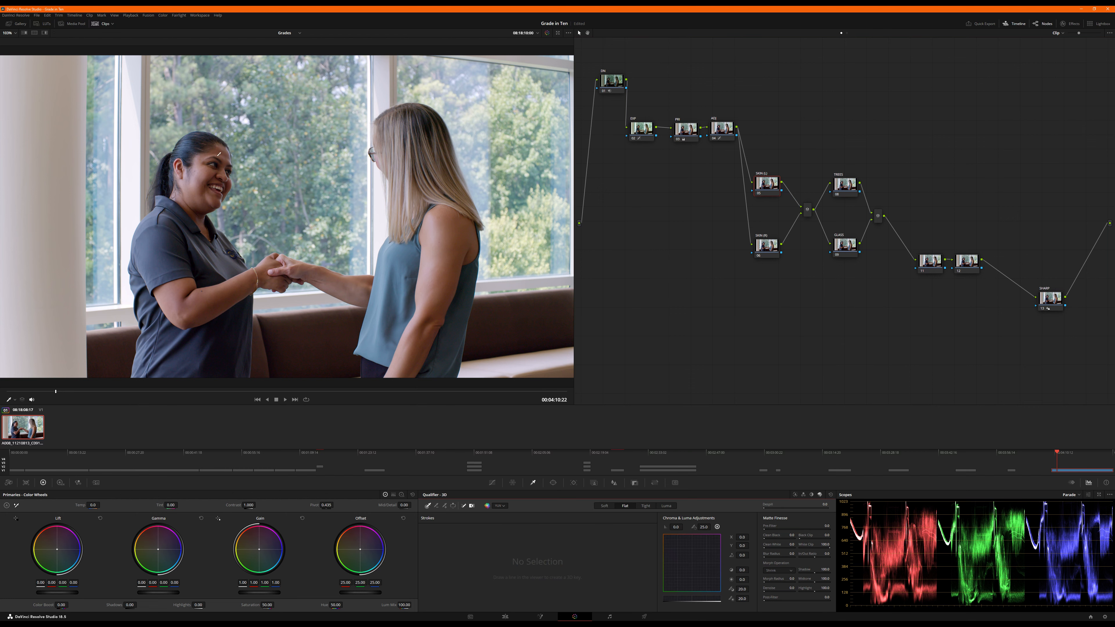
mouse_move(222, 152)
mouse_down()
mouse_move(193, 175)
mouse_move(202, 206)
mouse_up()
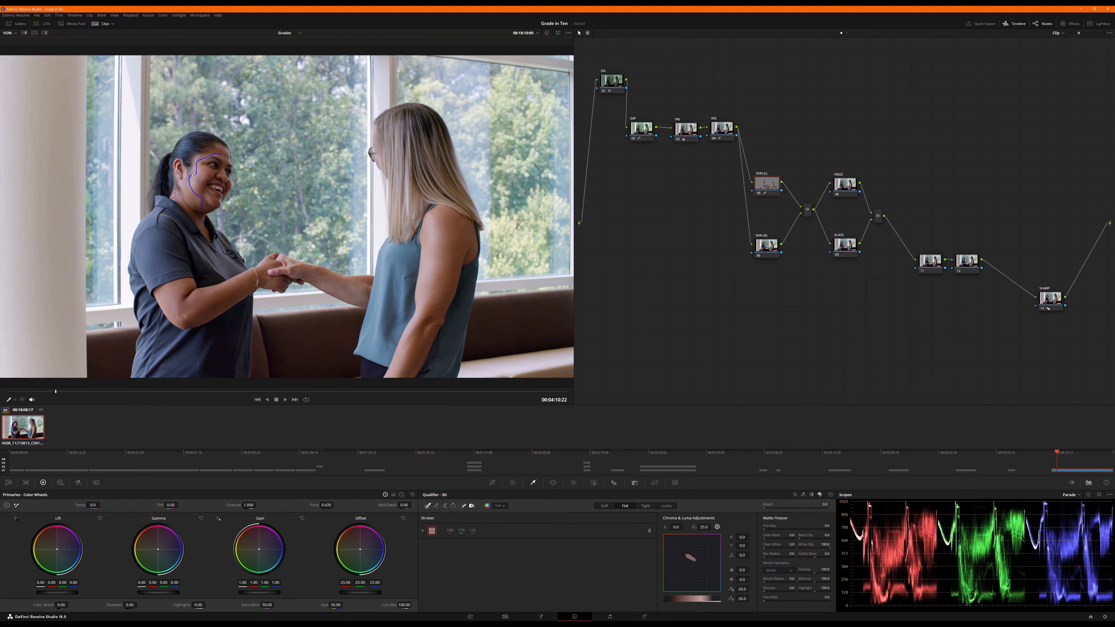
key(shift+h)
key(shift+h)
key(shift+h)
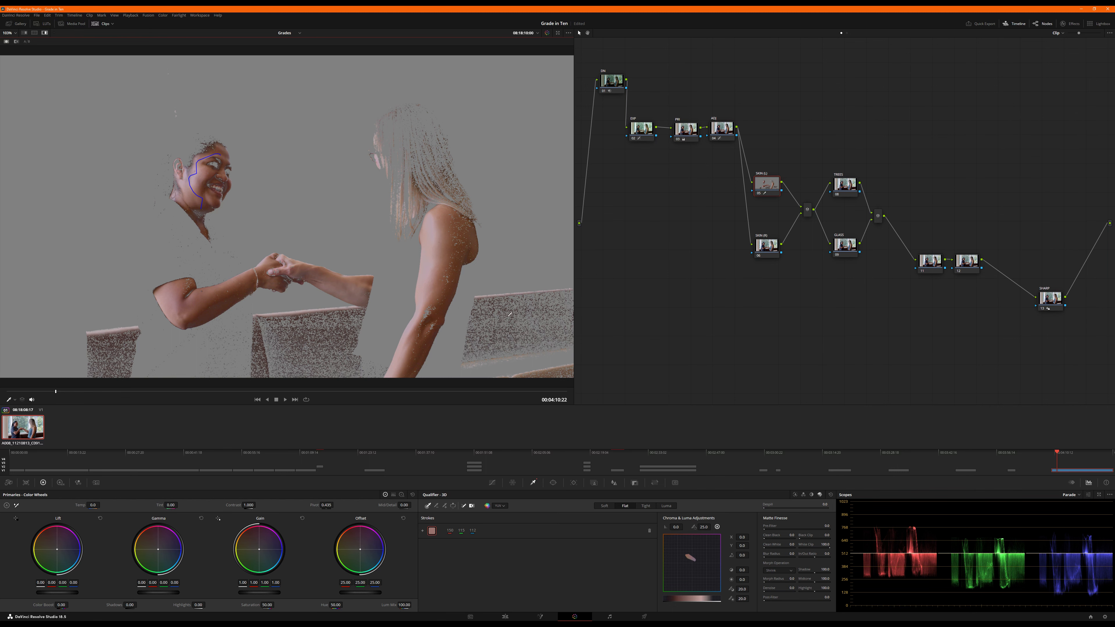
Save the project and refine the skin matte with Pre-Filter, Black Clip, Blur Radius, Denoise and Post-Filter.
key(ctrl+s)
drag(825, 525, 829, 526)
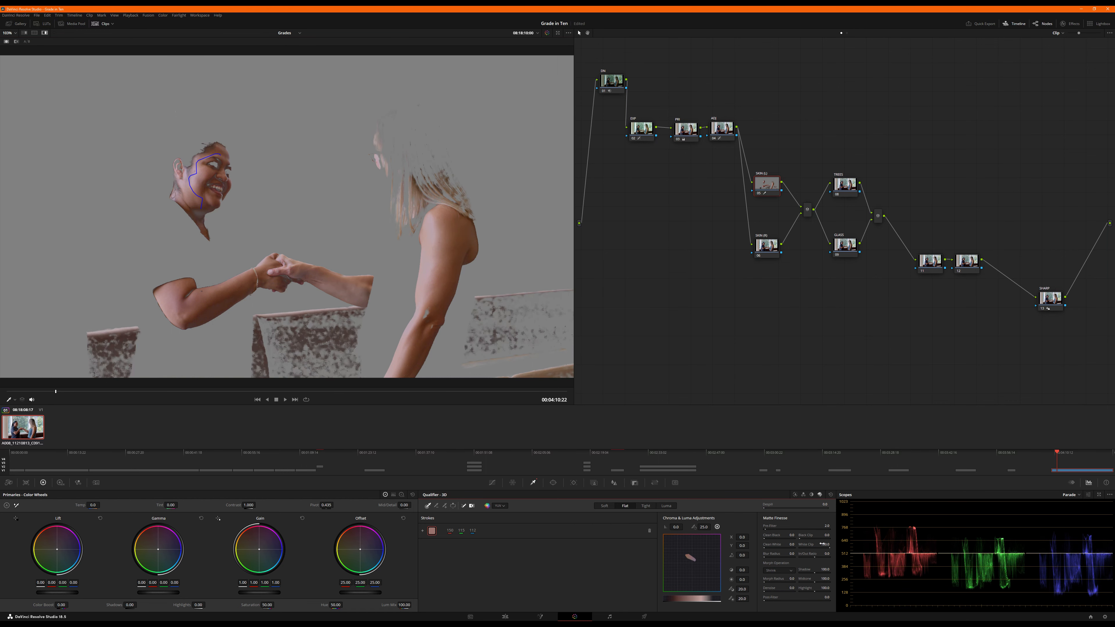
mouse_move(825, 535)
mouse_down()
mouse_move(835, 535)
mouse_move(820, 535)
mouse_up()
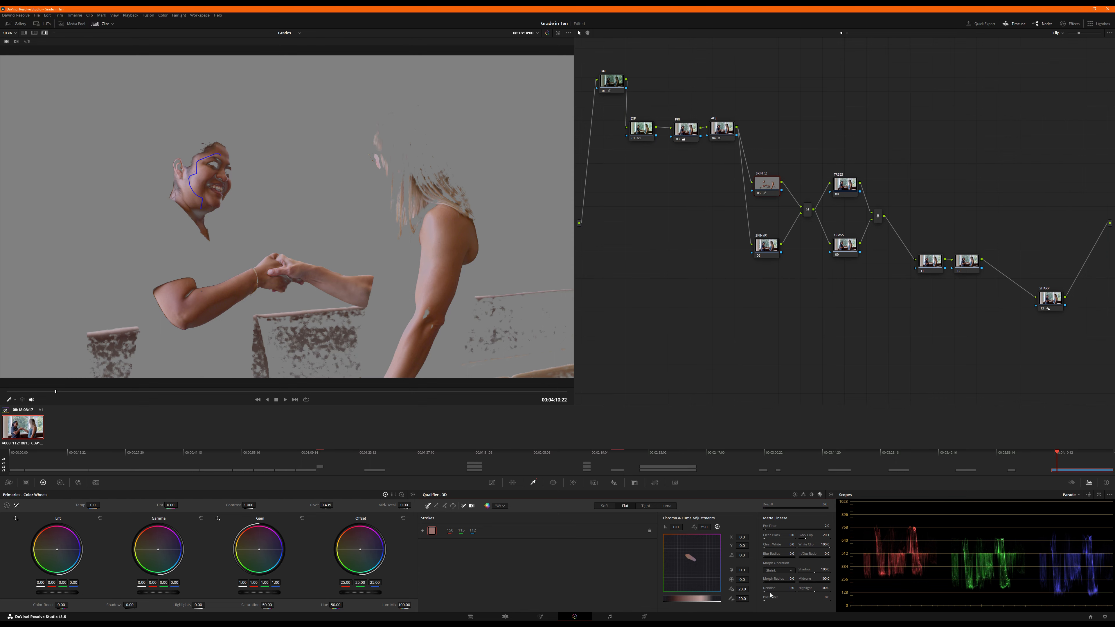
drag(770, 588, 776, 600)
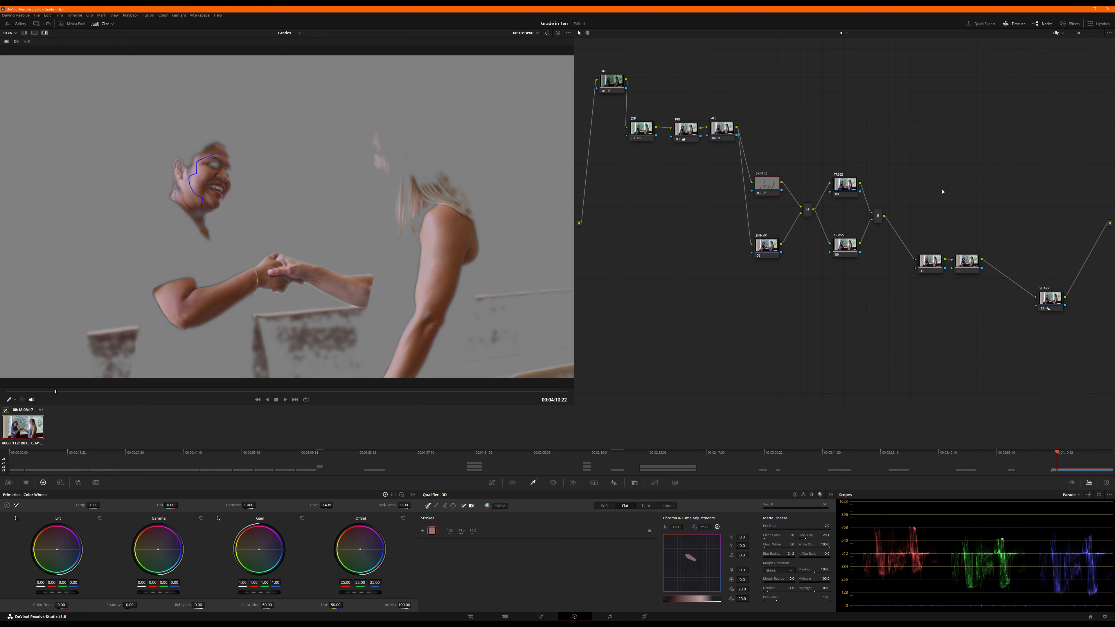
Apply the Color Compressor effect to the SKIN (L) node and sample its Target Color from the dark-haired woman's face.
click(1071, 24)
drag(1035, 165, 766, 185)
click(1054, 52)
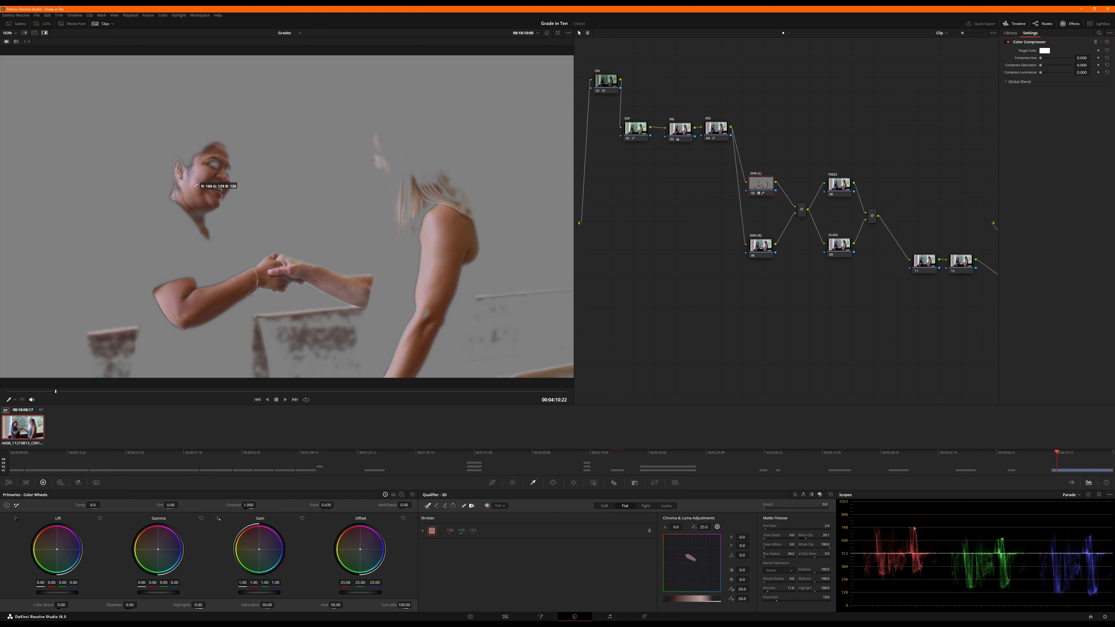
drag(221, 154, 201, 209)
Switch the scope to Vectorscope and resample the Color Compressor's Target Color from the dark-haired woman's face and forearm.
click(1096, 495)
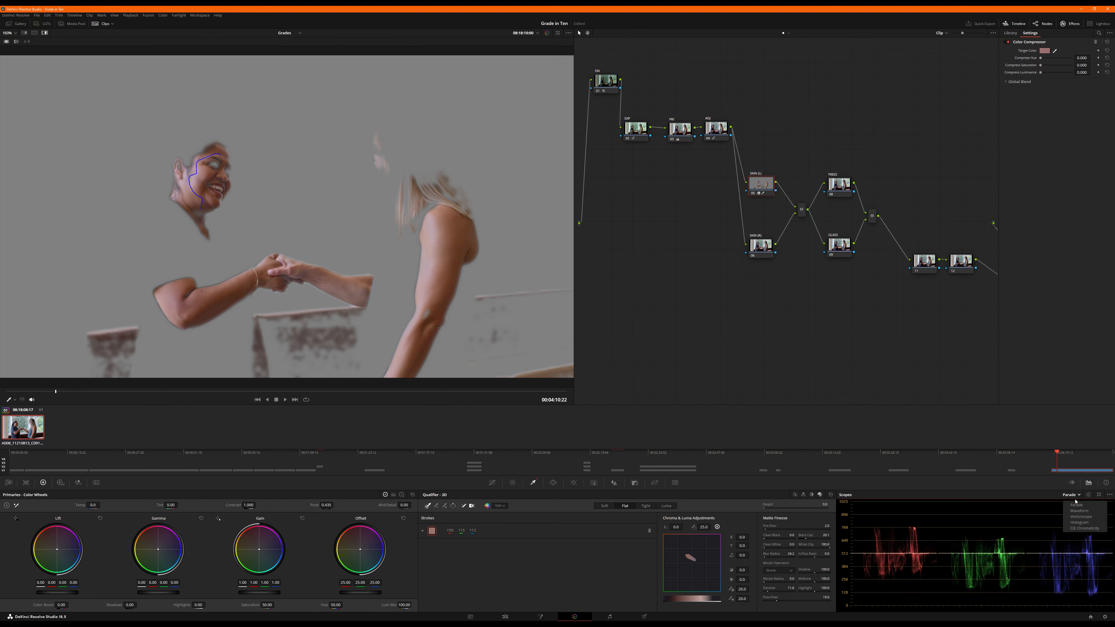
click(1079, 521)
click(1054, 51)
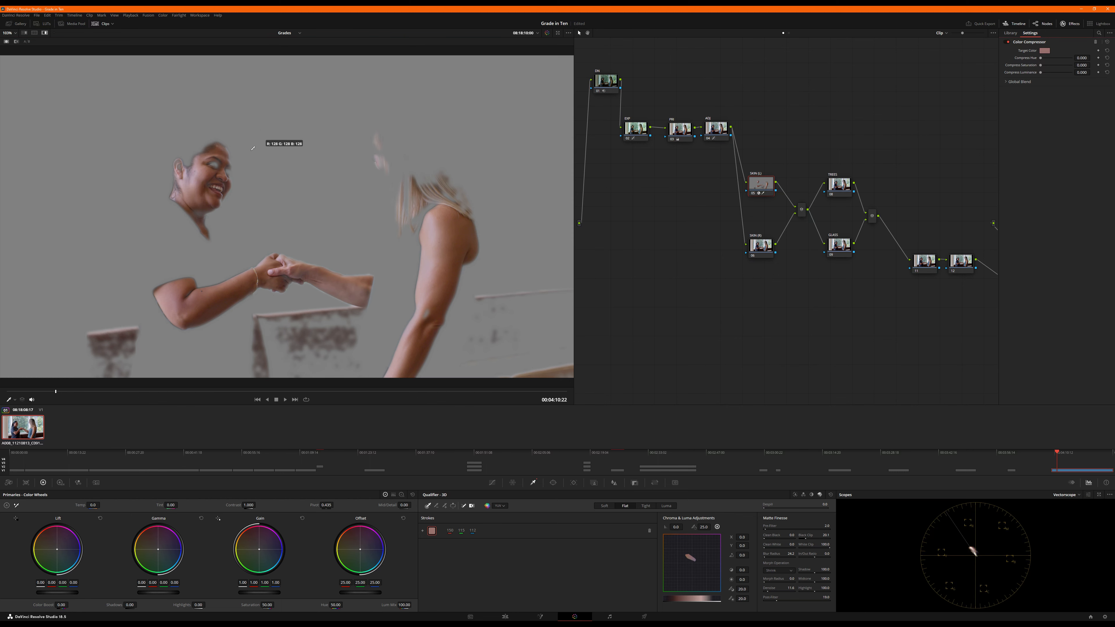
click(203, 170)
click(1055, 53)
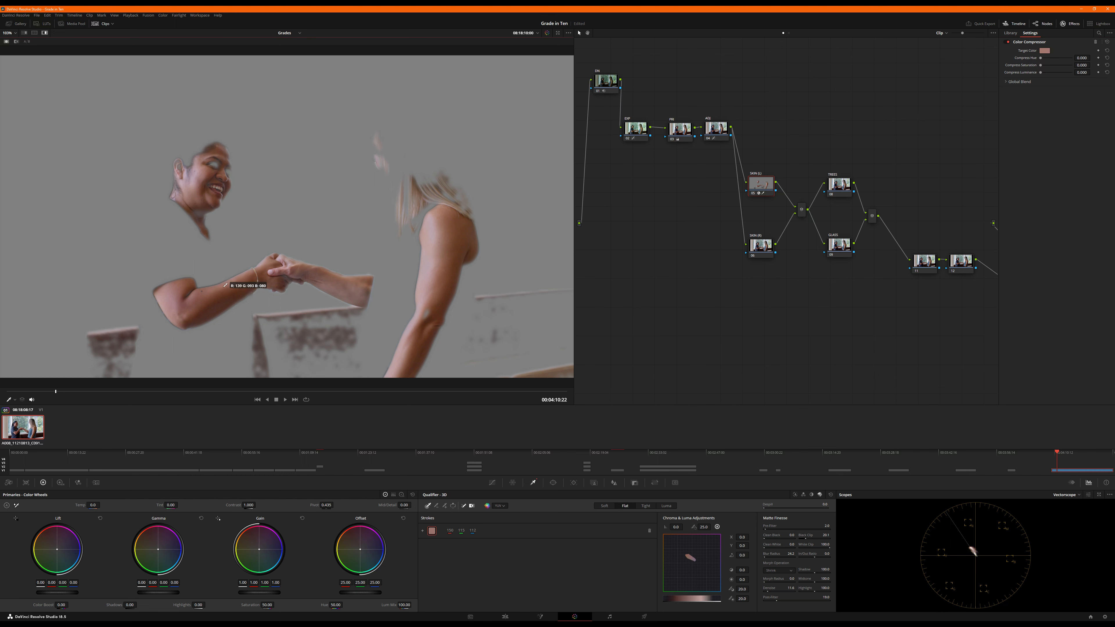
click(237, 288)
Set the Color Compressor's Compress Hue to about 0.715 and Compress Saturation to about 0.294.
drag(1049, 58, 1080, 58)
double_click(1027, 58)
click(1062, 59)
drag(1052, 66, 1051, 67)
Set the SKIN (L) node's Saturation to 45, shift its Offset toward orange, and open the custom curves.
mouse_move(269, 603)
mouse_down()
mouse_move(248, 604)
mouse_move(281, 604)
mouse_up()
click(492, 483)
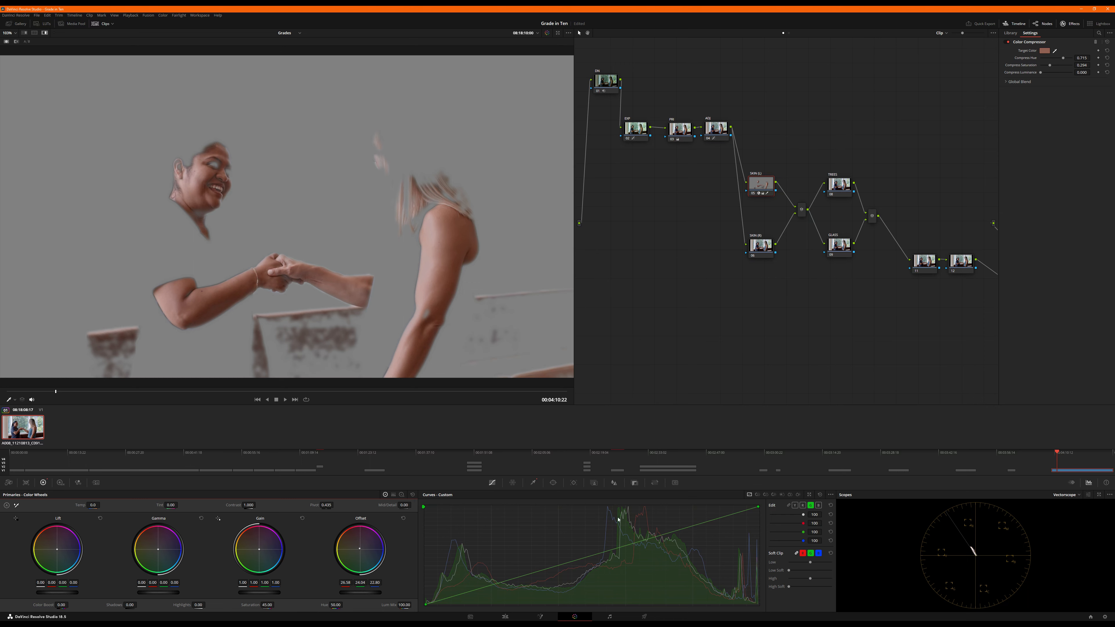
Add a circular power window to SKIN (L) and shape it into a softened tall oval around the dark-haired woman's face and arm.
click(552, 484)
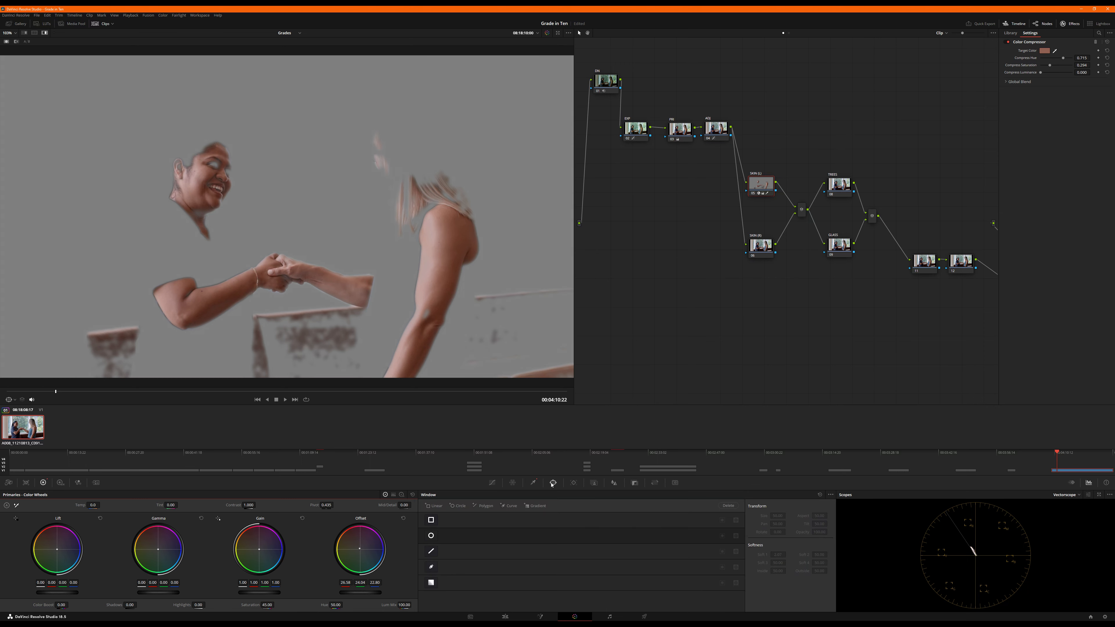
click(431, 536)
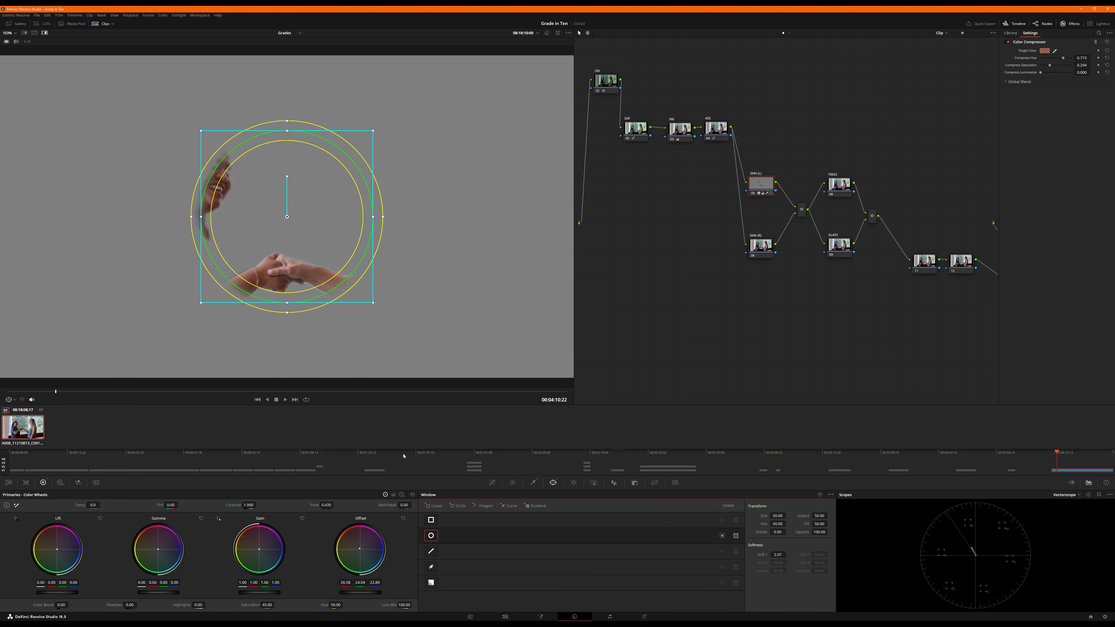
scroll(373, 304, down, 3)
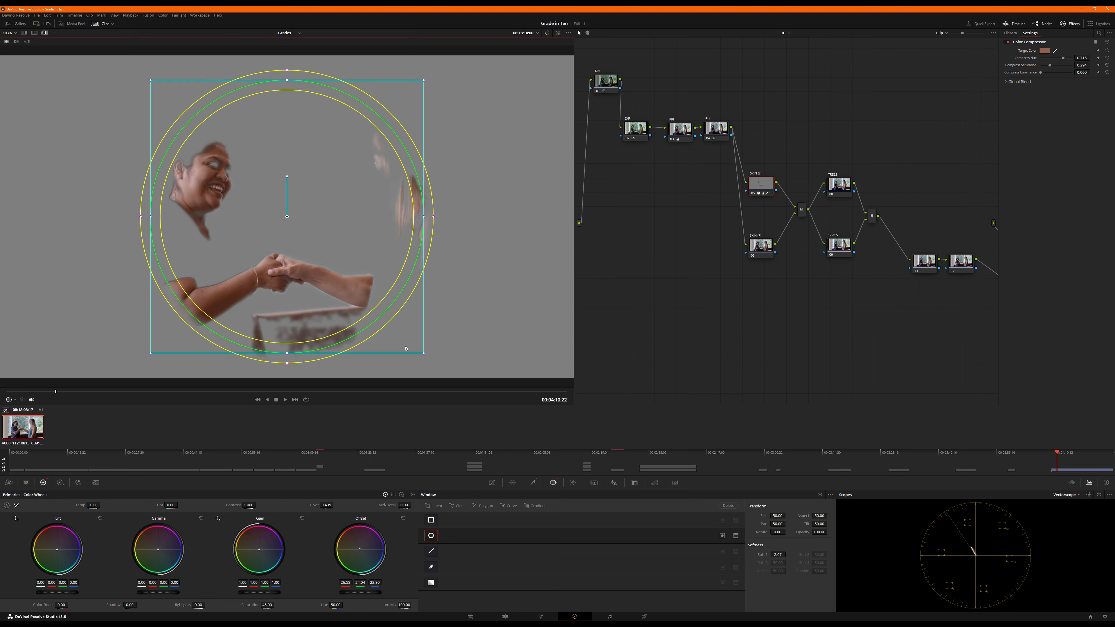
drag(384, 236, 330, 226)
drag(212, 331, 211, 389)
mouse_move(234, 280)
mouse_down()
mouse_move(198, 297)
mouse_move(212, 290)
mouse_move(211, 218)
mouse_move(216, 277)
mouse_up()
mouse_move(193, 83)
mouse_down()
mouse_move(194, 113)
mouse_move(194, 98)
mouse_up()
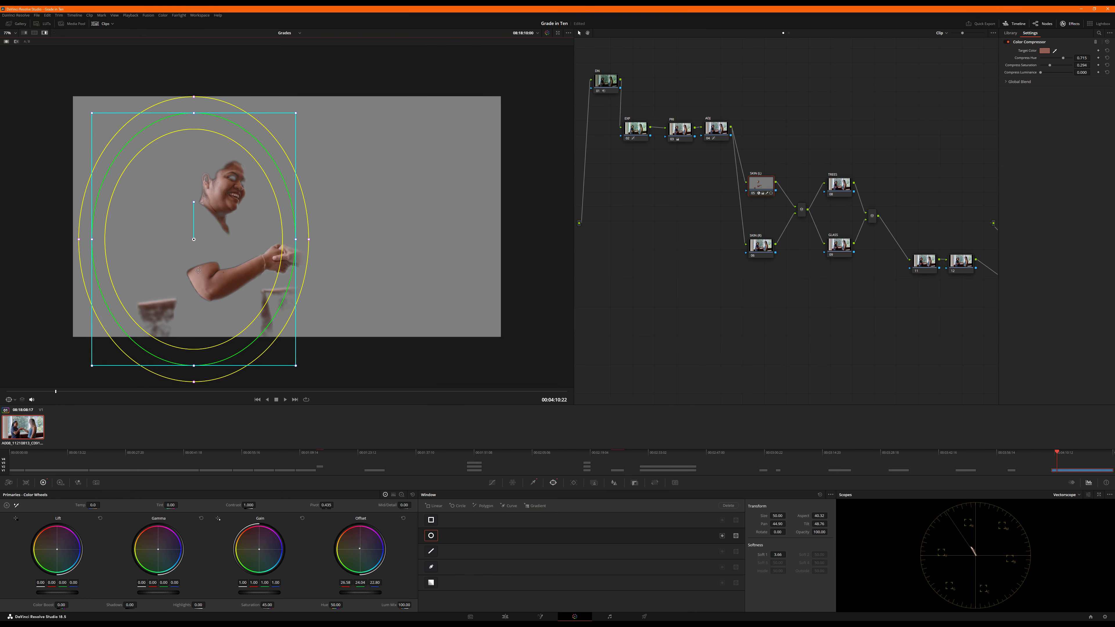
drag(198, 270, 213, 230)
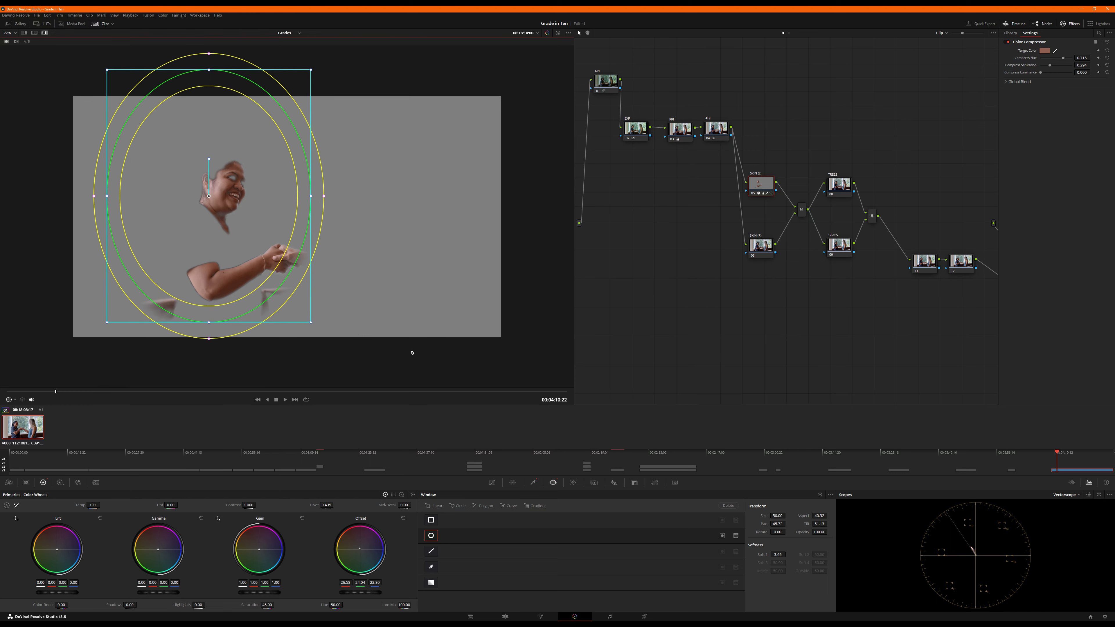
Return to the custom curves, fit the image in the viewer, save the project, and compare the isolated skin with the full picture.
click(492, 482)
click(15, 33)
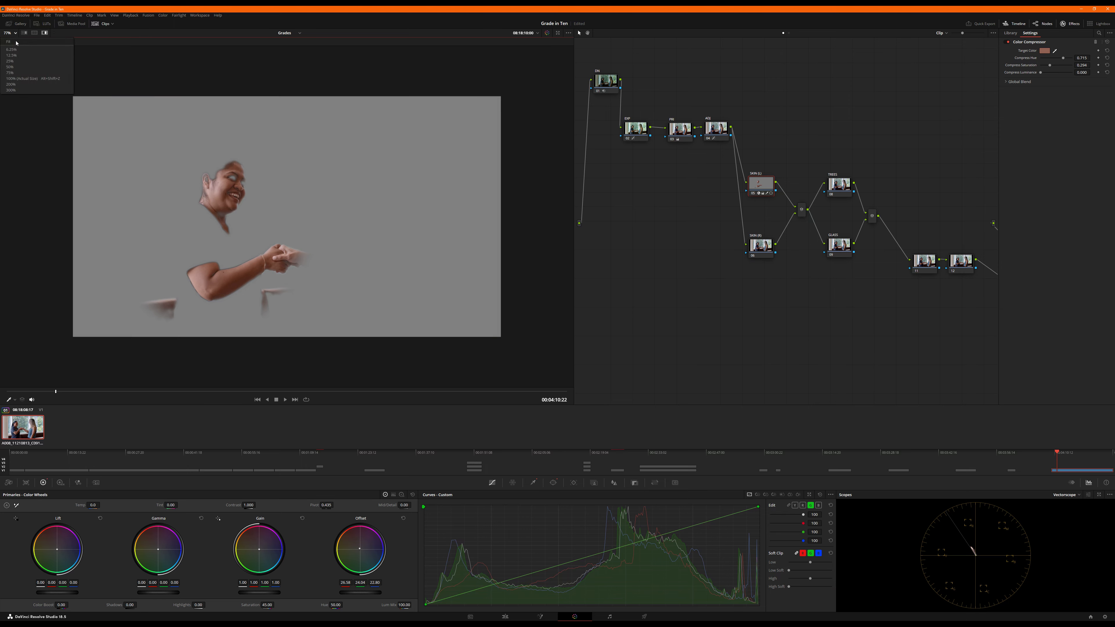
click(16, 42)
key(shift+h)
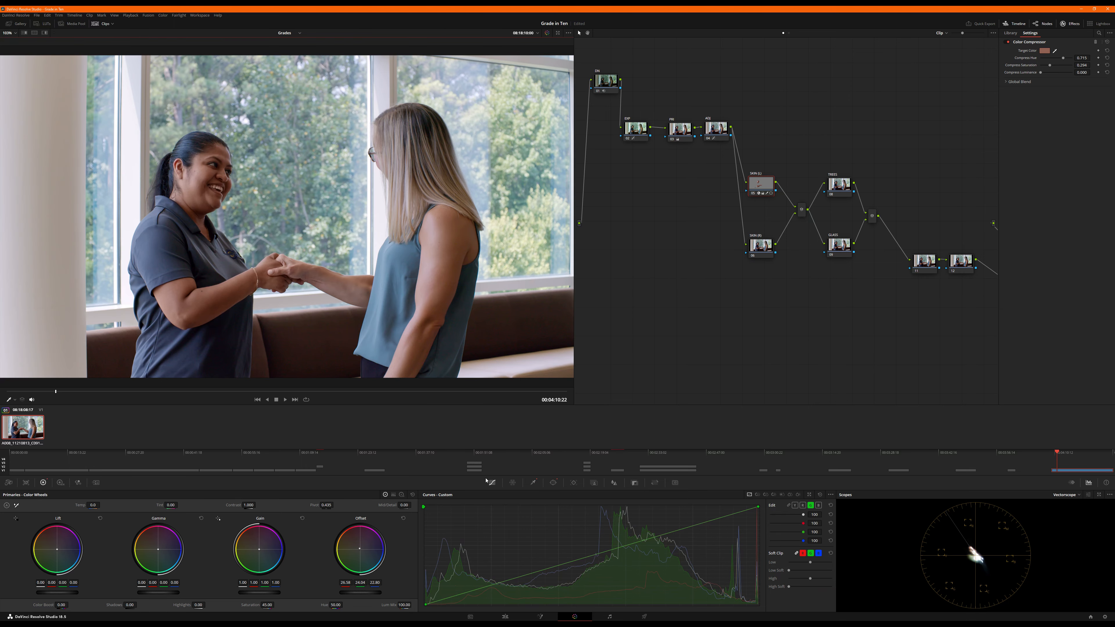
key(ctrl+s)
key(shift+h)
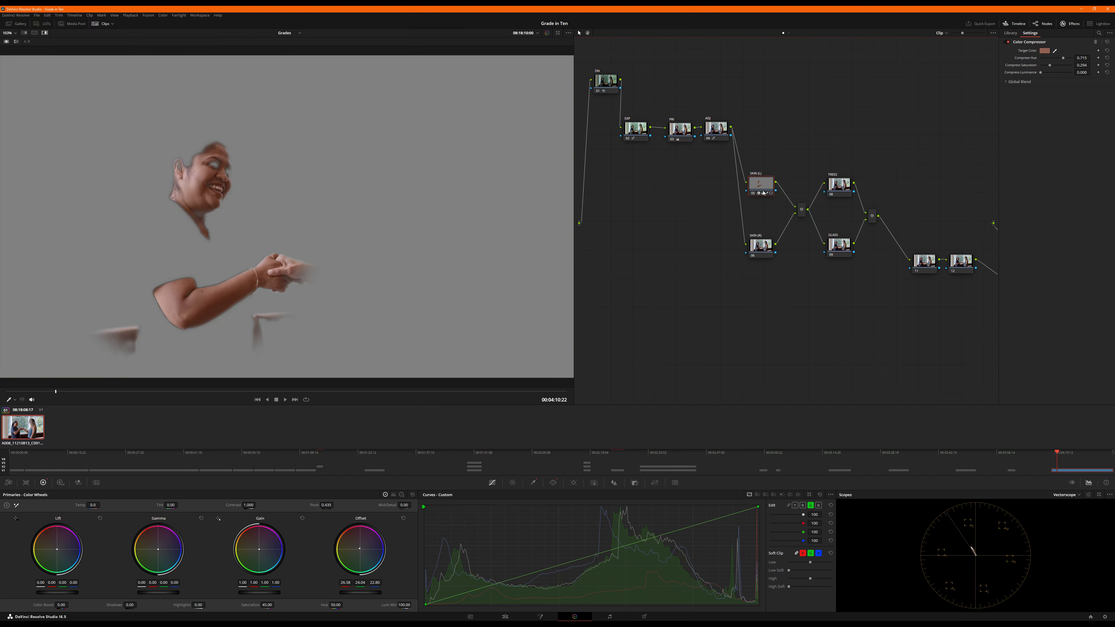
key(shift+h)
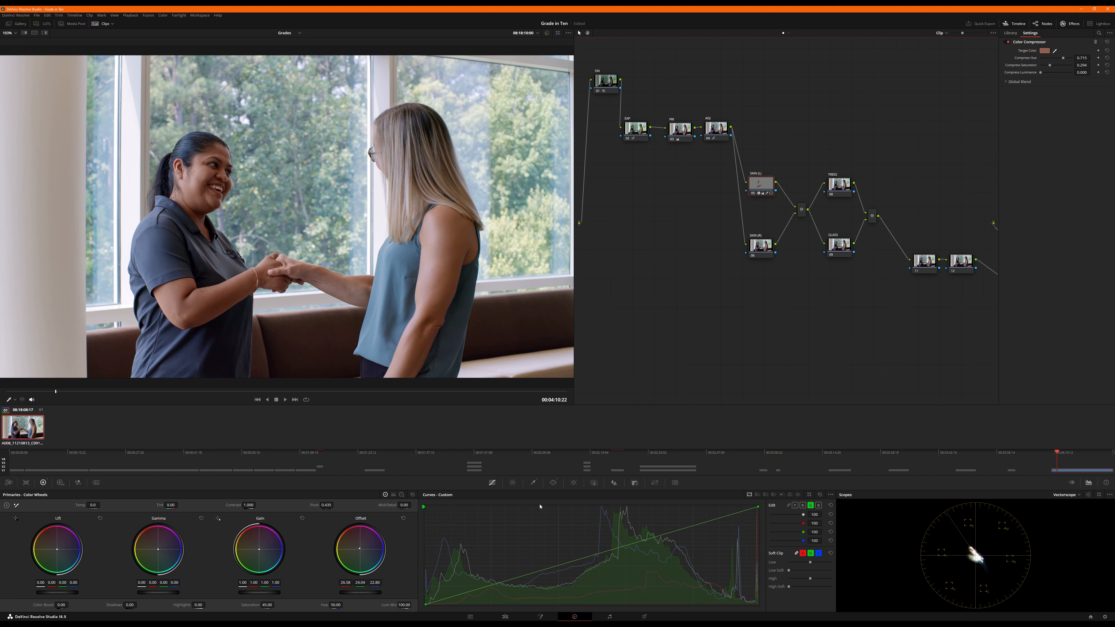
Link all curve channels on SKIN (L) and slightly lift the shadows with a point low on the custom curve.
click(789, 506)
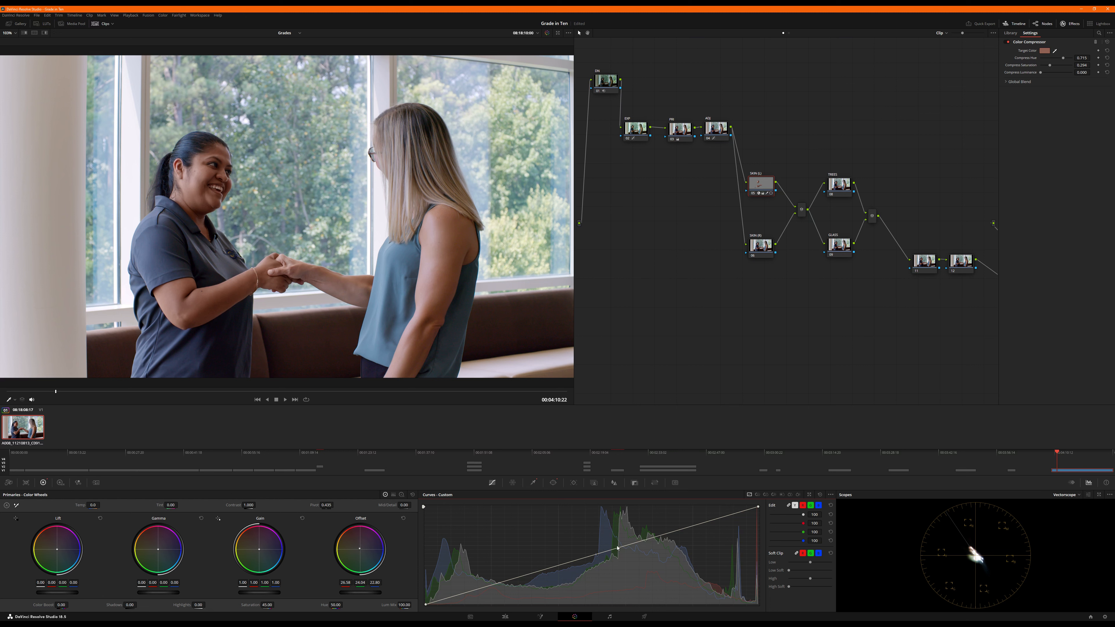
drag(636, 543, 560, 556)
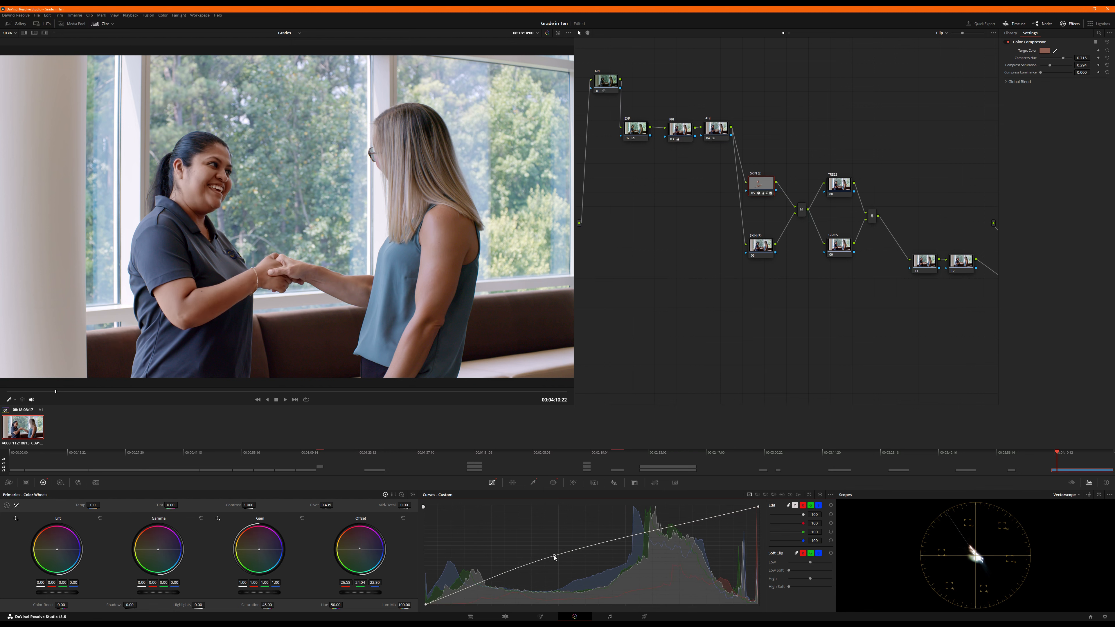
mouse_move(549, 560)
mouse_down()
mouse_move(648, 542)
mouse_move(562, 563)
mouse_up()
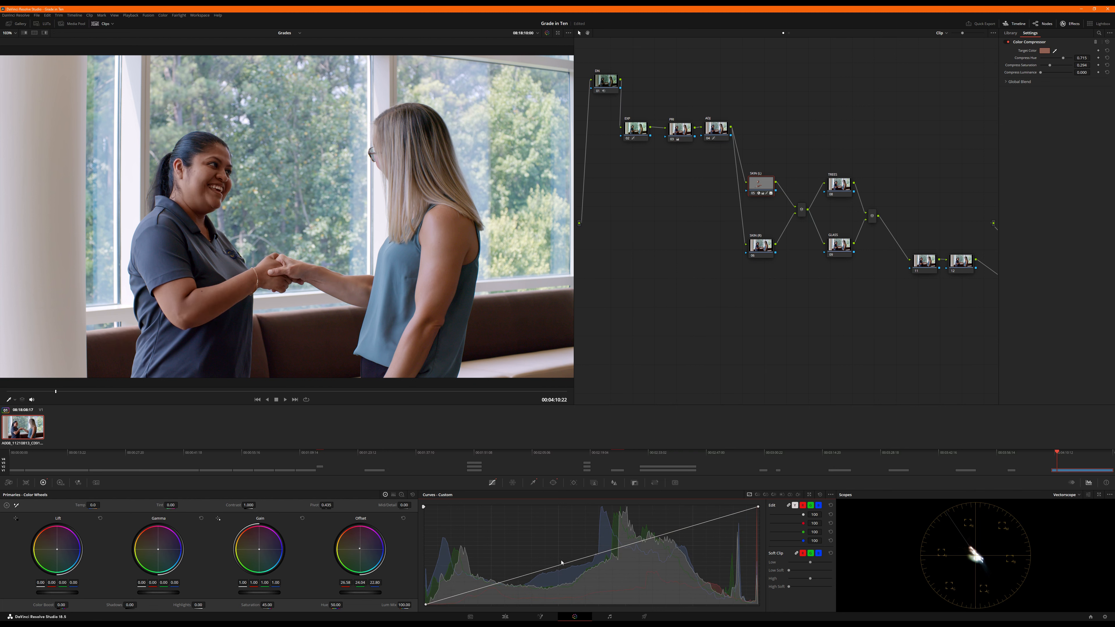
drag(486, 587, 488, 578)
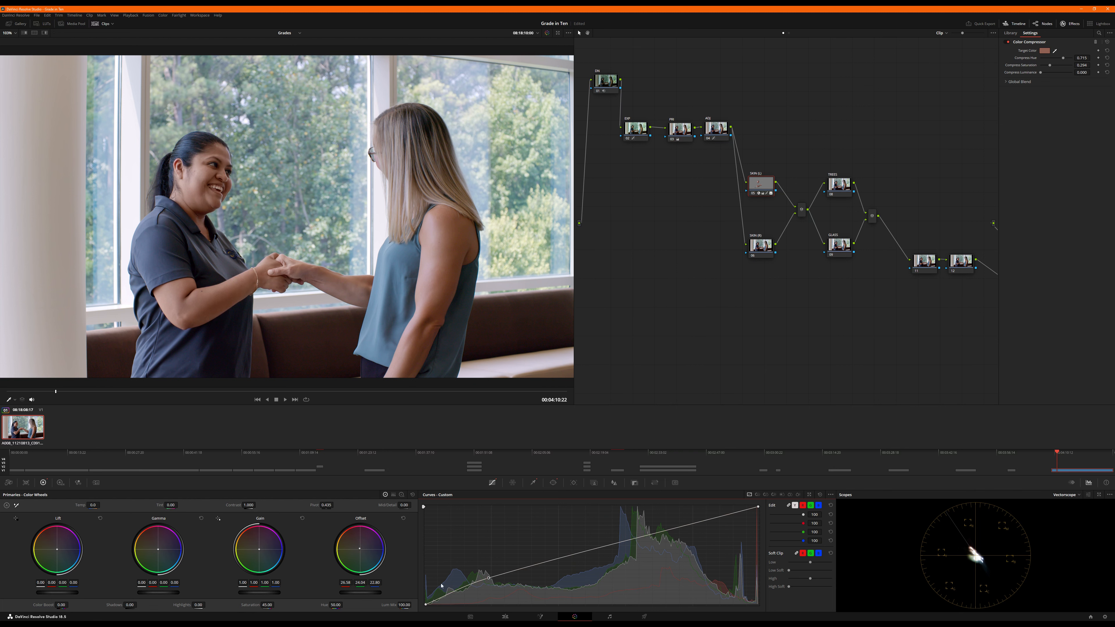
drag(489, 579, 489, 578)
Set the SKIN (L) node's Saturation to 50, push its Offset further toward red-orange, and check the isolated skin on the vectorscope.
click(266, 605)
drag(265, 604, 276, 604)
key(shift+h)
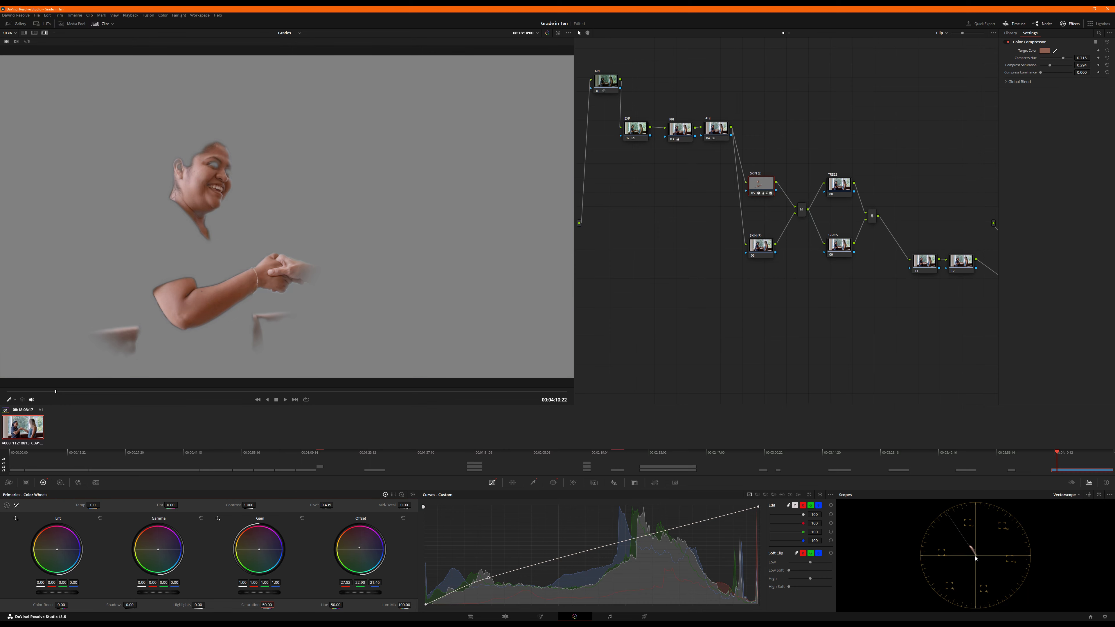
key(shift+h)
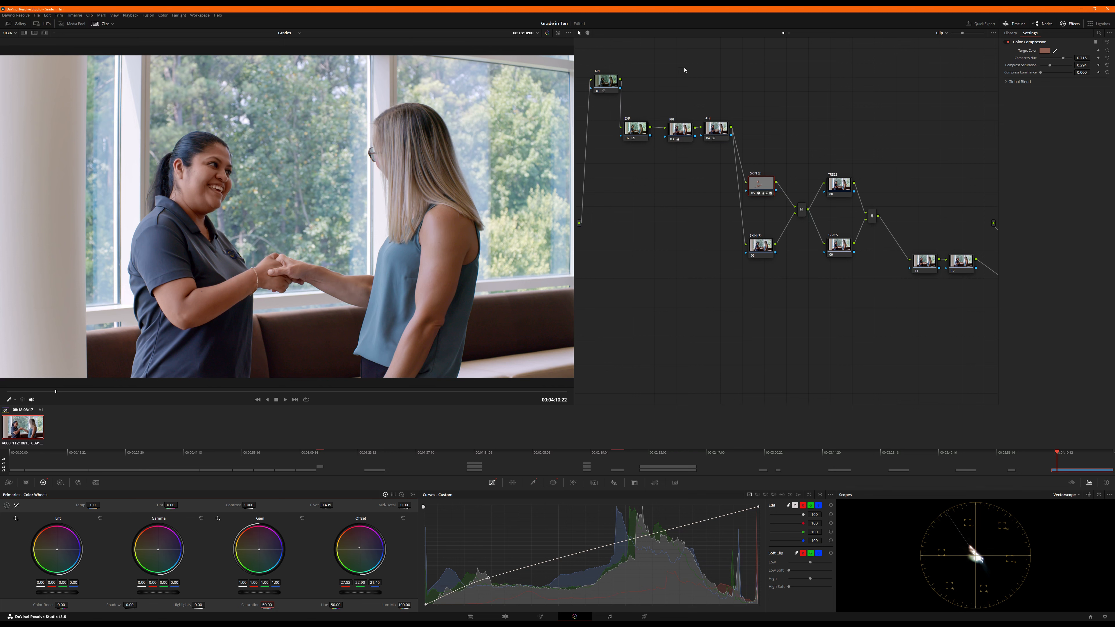
Add a circular power window to the SKIN (R) node, center it near the blonde woman's face, and highlight the isolated area.
click(765, 248)
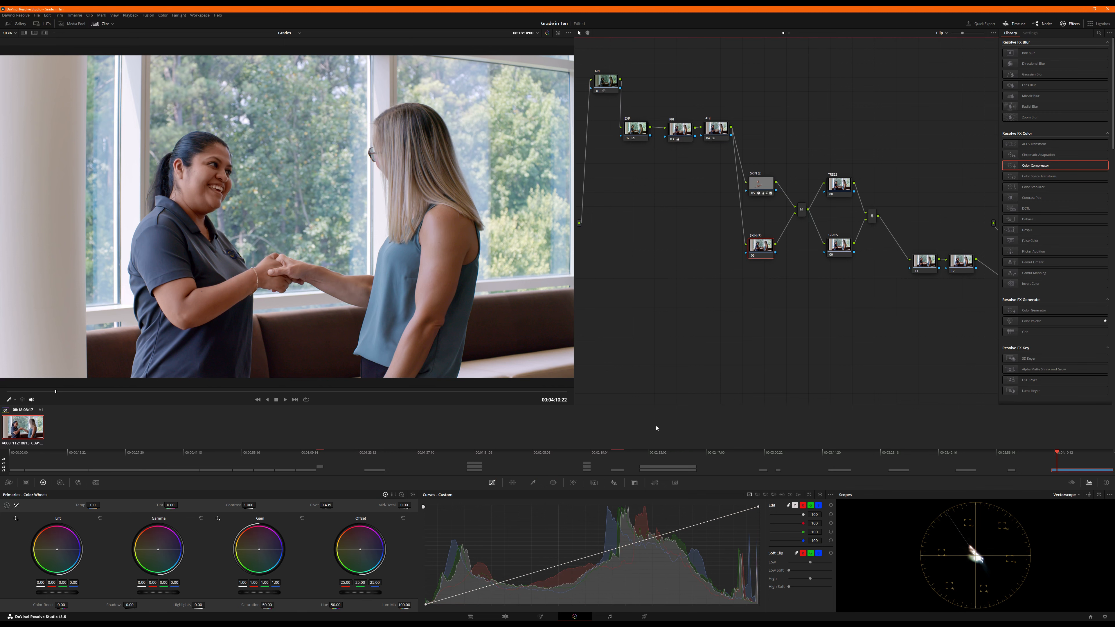
click(553, 483)
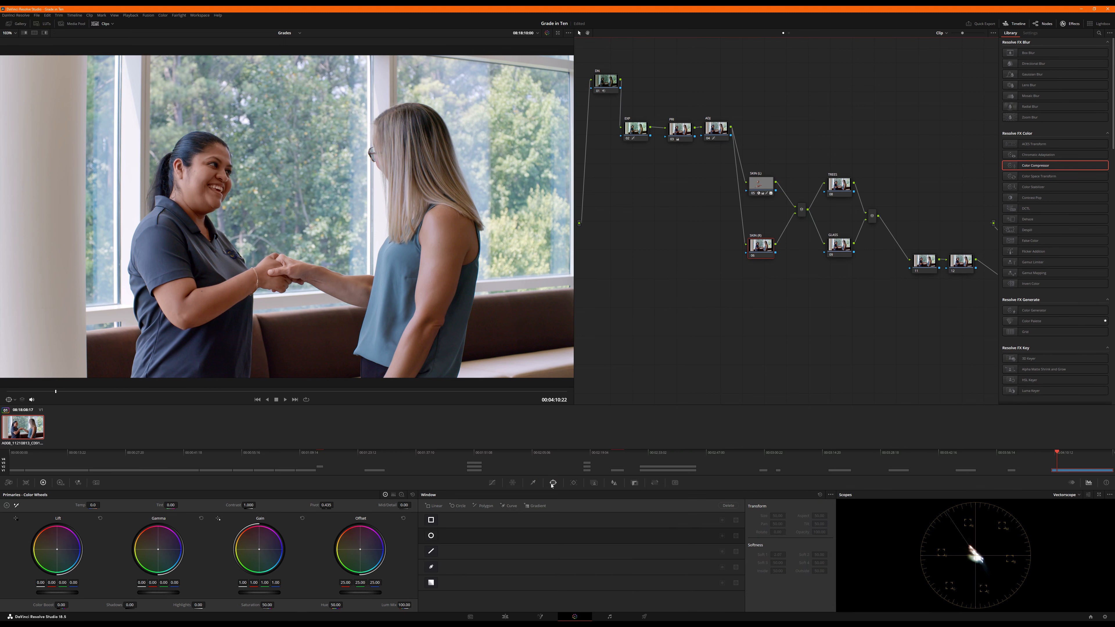
click(431, 535)
drag(259, 214, 345, 183)
key(shift+h)
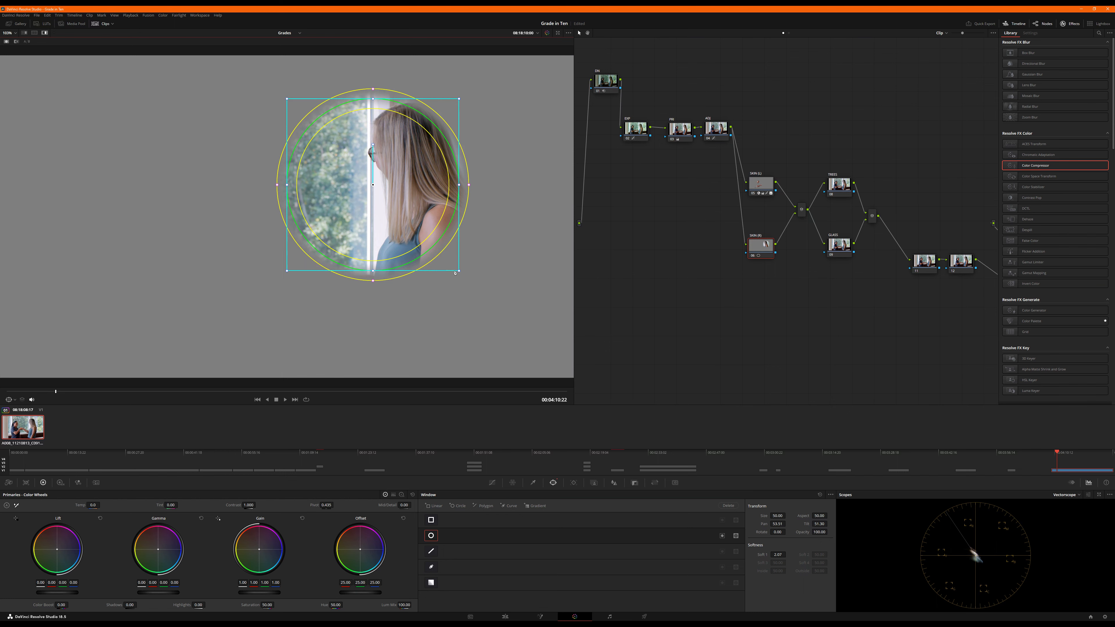
Enlarge and narrow the SKIN (R) window so it covers the blonde woman from her head to her arms and the handshake.
drag(460, 271, 553, 364)
drag(424, 292, 474, 294)
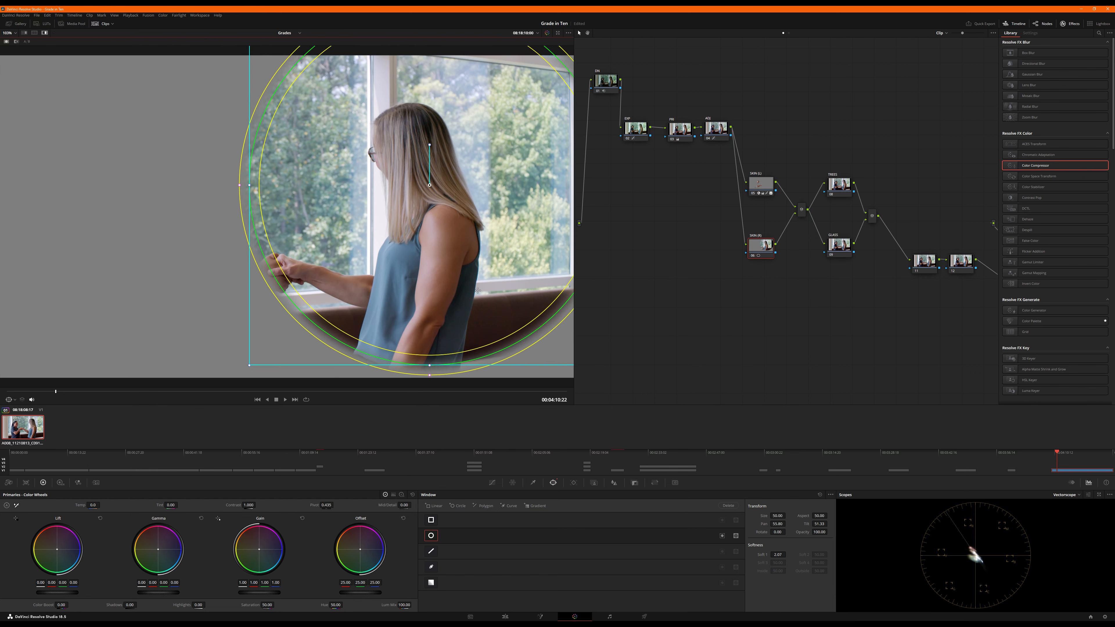
drag(484, 340, 479, 361)
scroll(494, 274, down, 2)
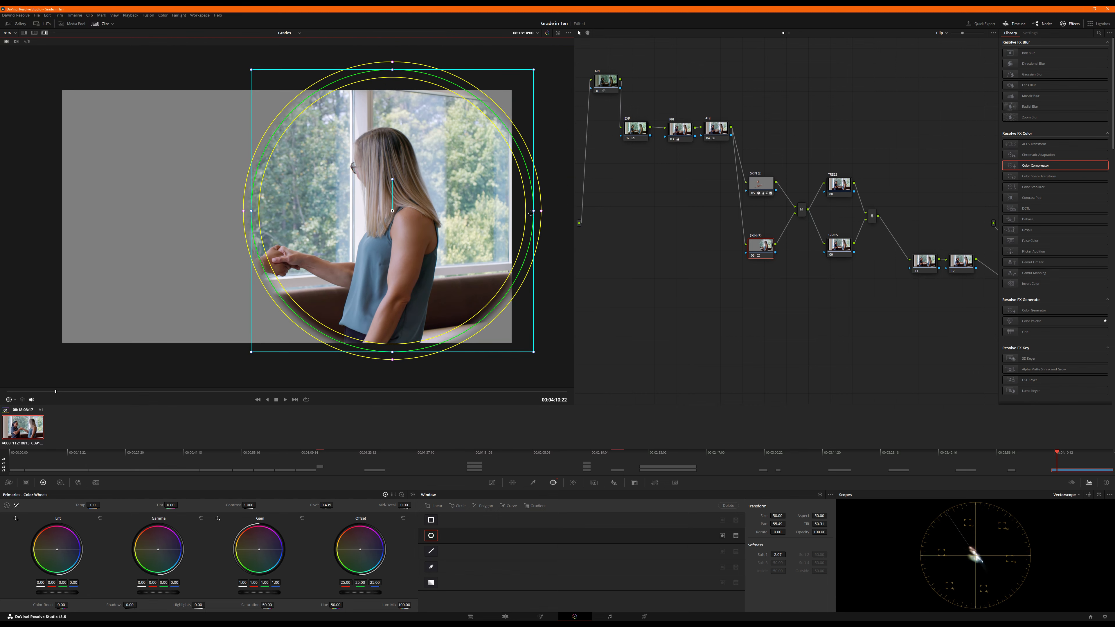
drag(531, 213, 514, 213)
drag(427, 246, 429, 244)
drag(527, 209, 527, 380)
Key the blonde woman's skin on SKIN (R) with the 3D qualifier by sampling along her upper arm and forearm.
click(532, 482)
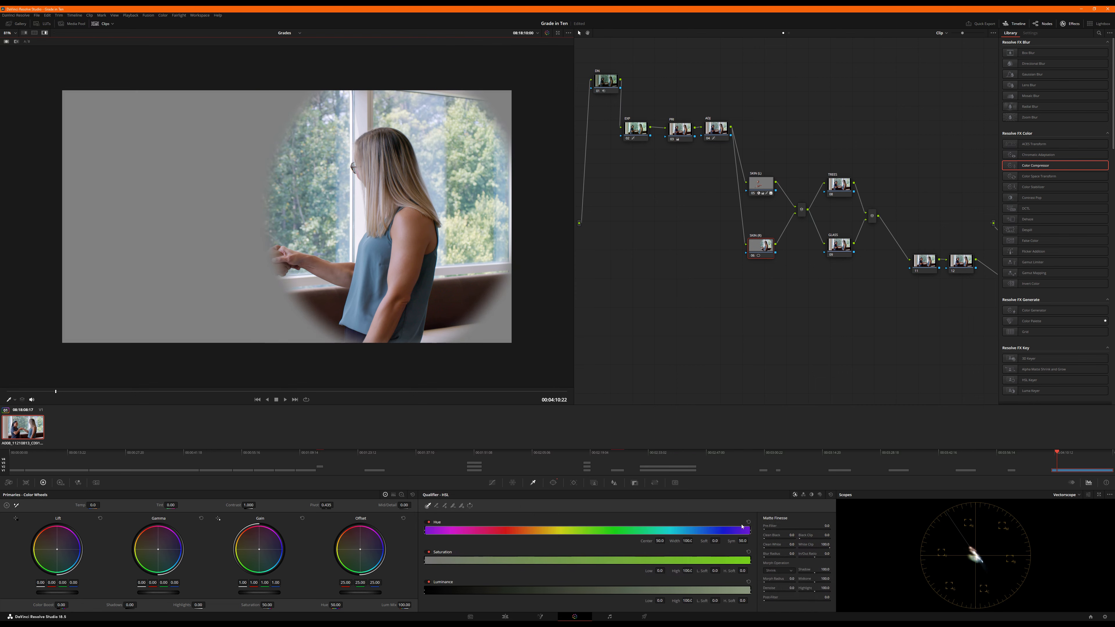
click(820, 496)
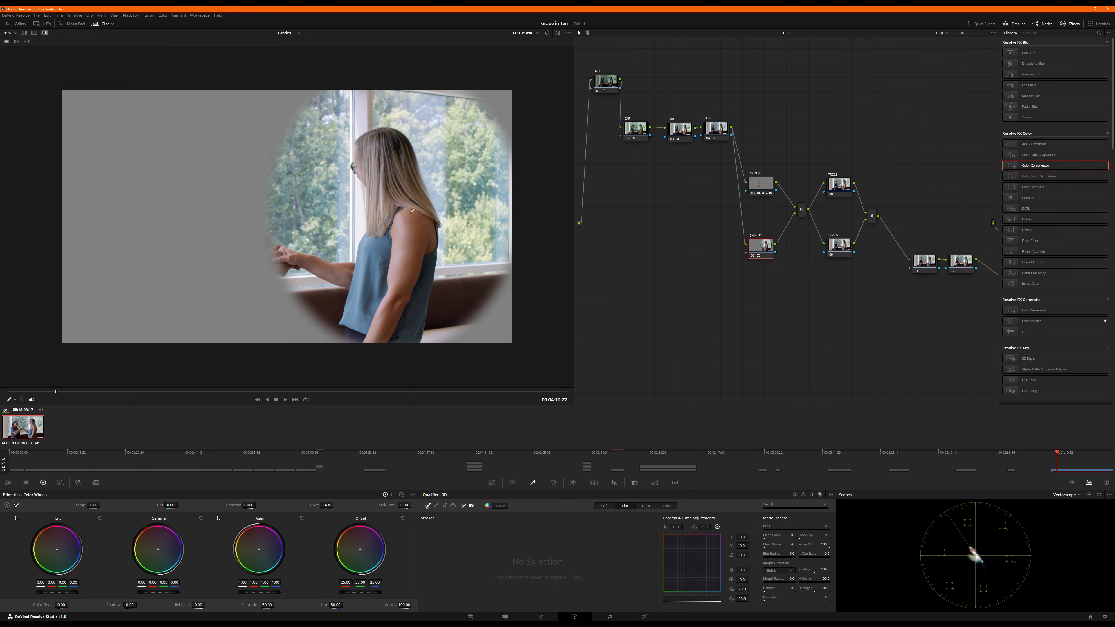
mouse_move(413, 210)
mouse_down()
mouse_move(374, 339)
mouse_move(419, 223)
mouse_up()
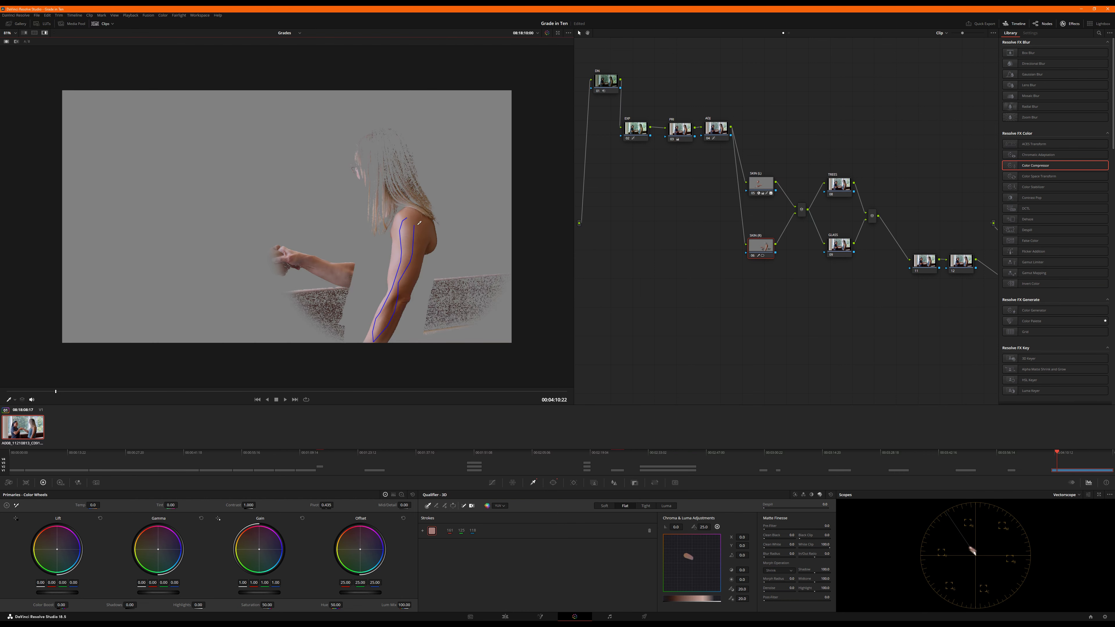
key(shift+h)
key(shift+h)
Clean up the SKIN (R) matte by raising Pre-Filter, Black Clip, Denoise and Post Filter, and save the project.
drag(770, 529, 786, 529)
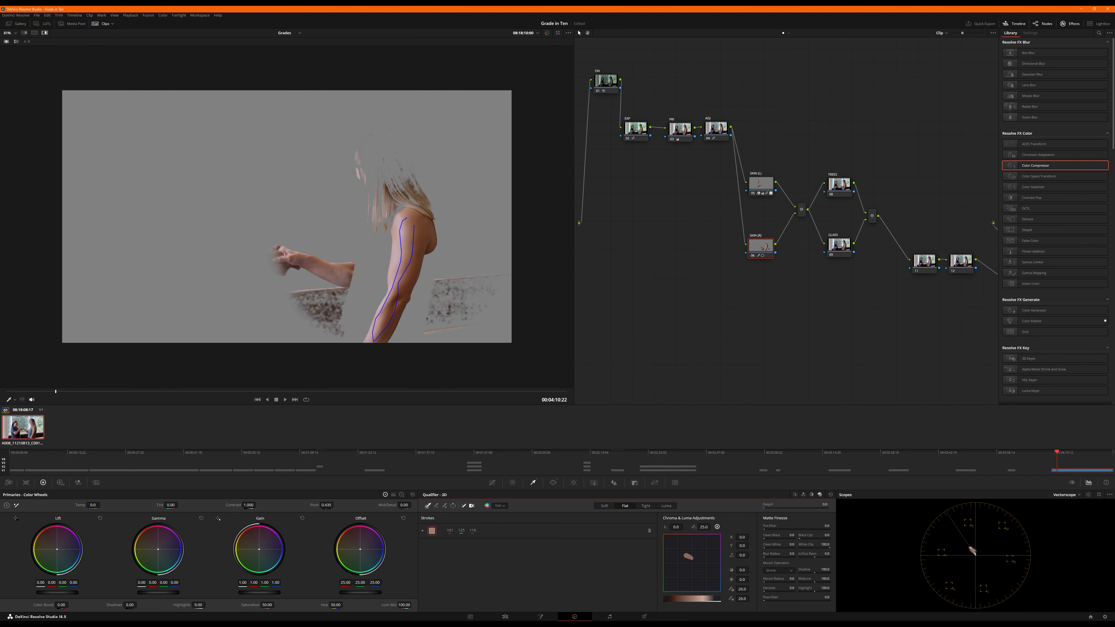
drag(769, 527, 814, 538)
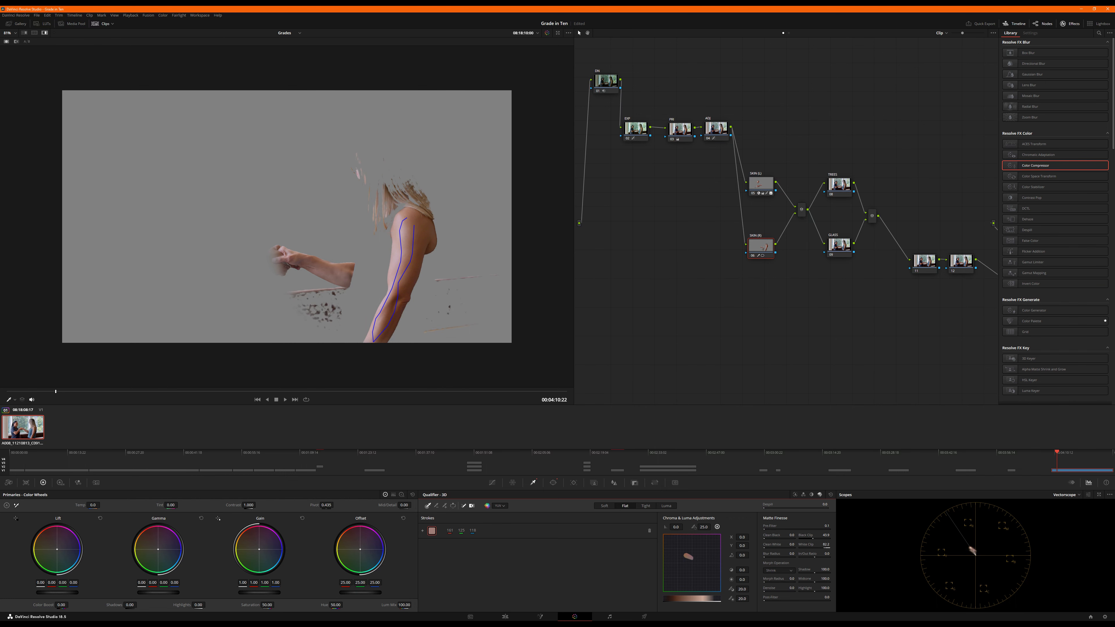
double_click(819, 548)
drag(790, 588, 806, 588)
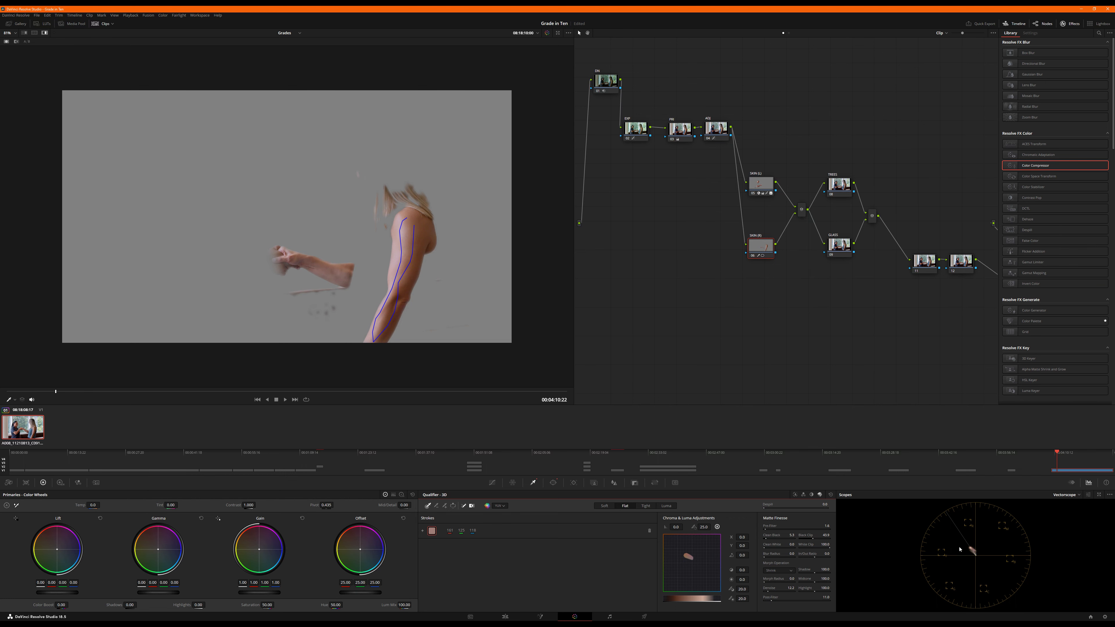
key(ctrl+s)
Apply the Color Compressor effect to the SKIN (R) node and sample its Target Color from the blonde woman's upper arm and shoulder.
drag(1031, 168, 762, 248)
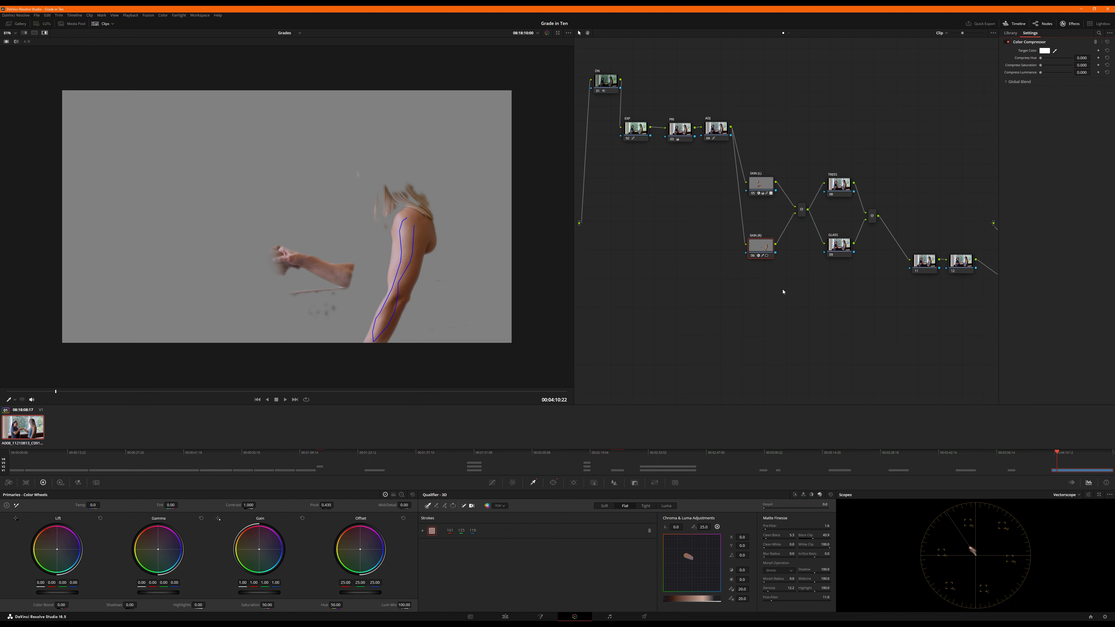
click(1055, 51)
click(428, 236)
click(1055, 51)
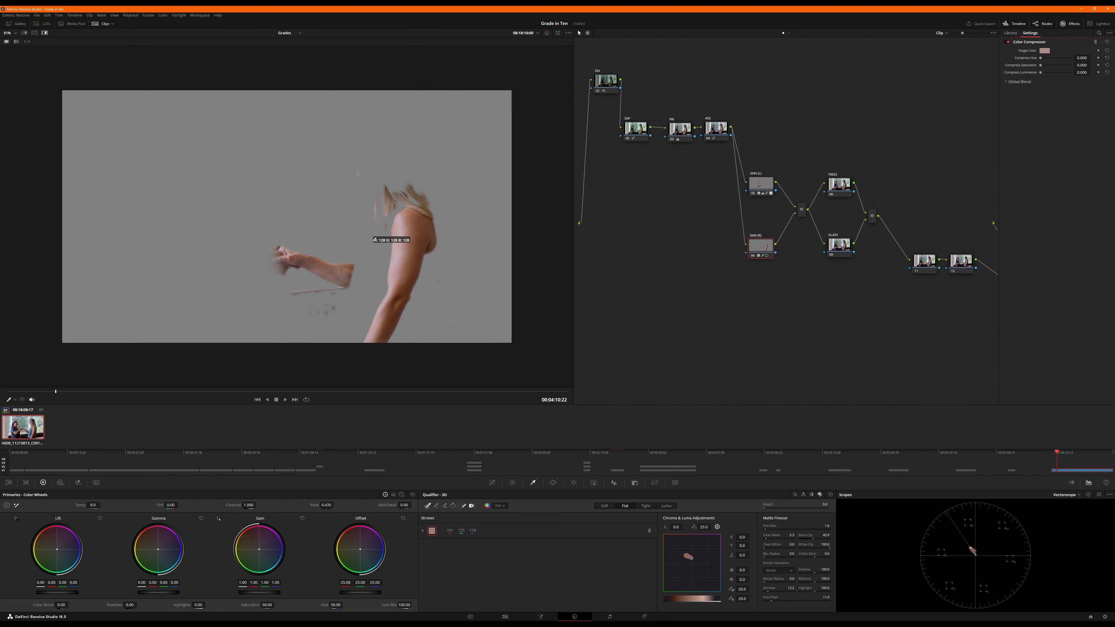
click(406, 215)
Set the SKIN (R) Compress Hue to about 0.6 and Compress Saturation to about 0.3, and fit the full picture in the viewer.
drag(1052, 60, 1059, 60)
key(shift+h)
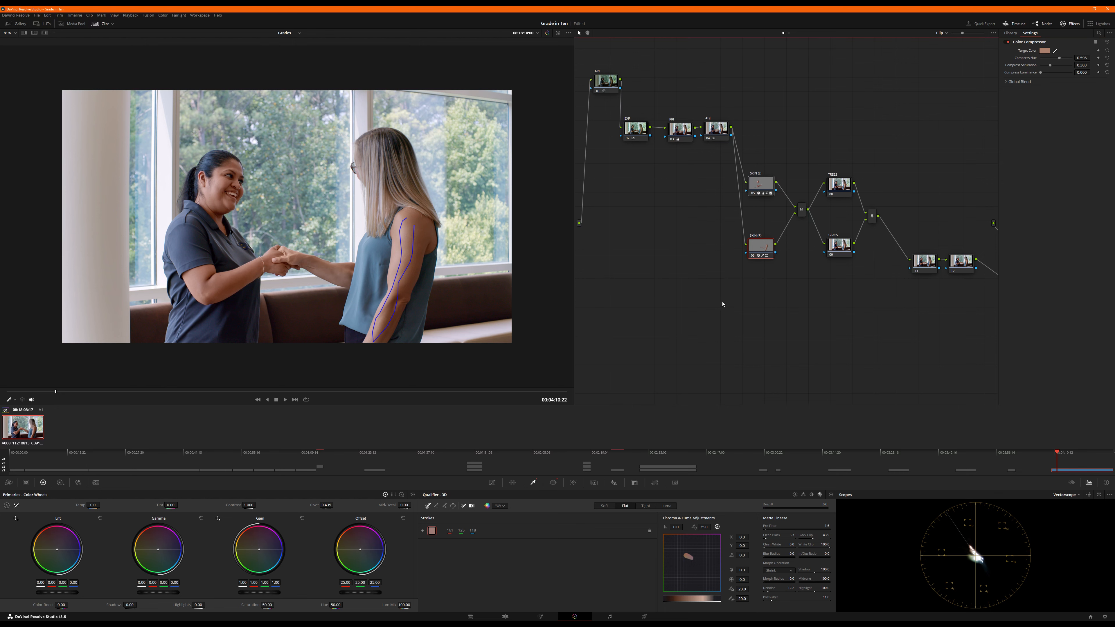
click(16, 34)
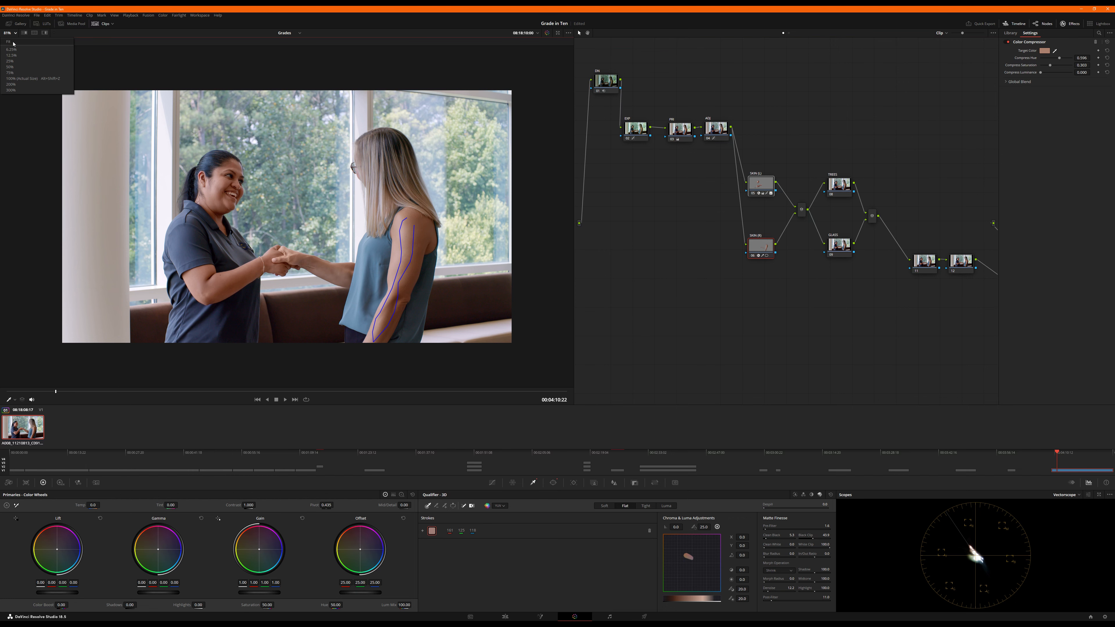
click(13, 42)
Compare the picture with and without the SKIN (L) correction by repeatedly toggling that node, including once together with SKIN (R).
click(761, 183)
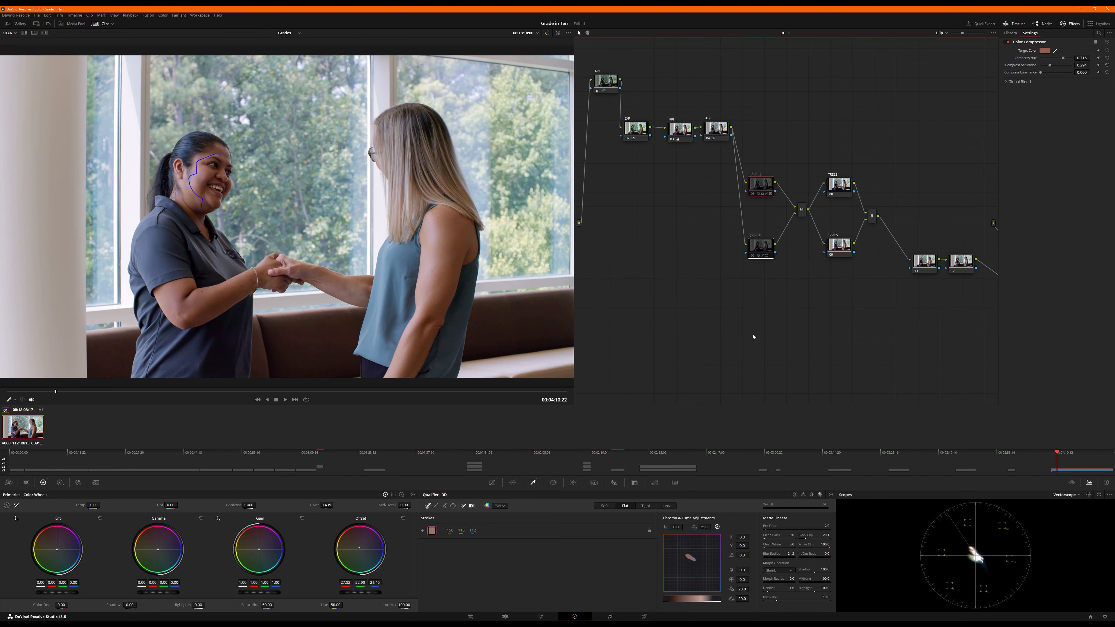
key(ctrl+d)
key(ctrl+d)
key(ctrl+d)
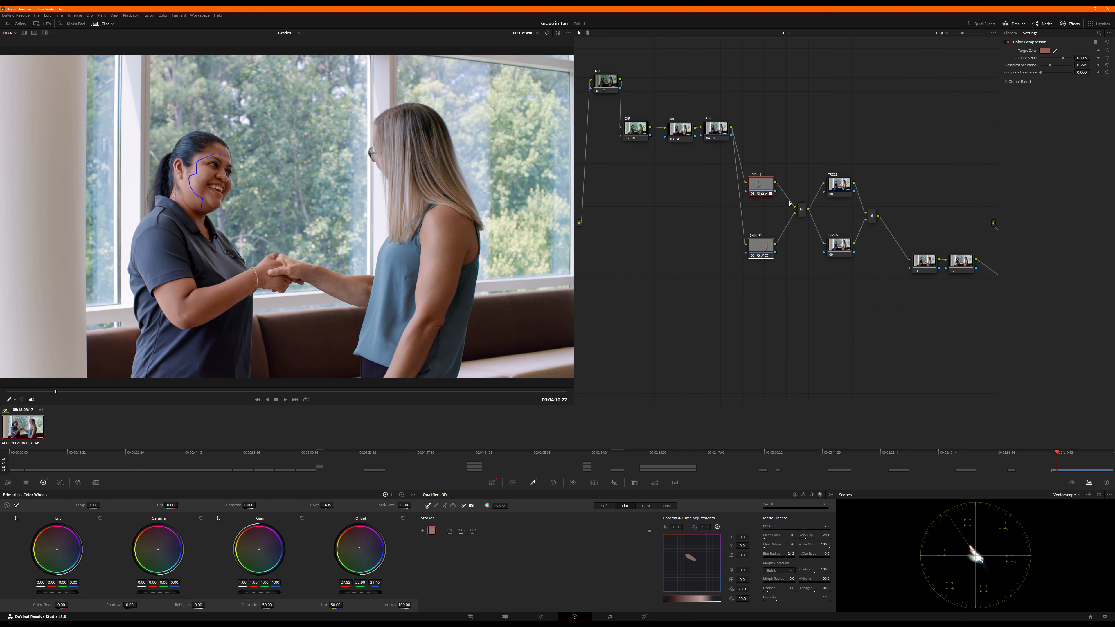
key(ctrl+d)
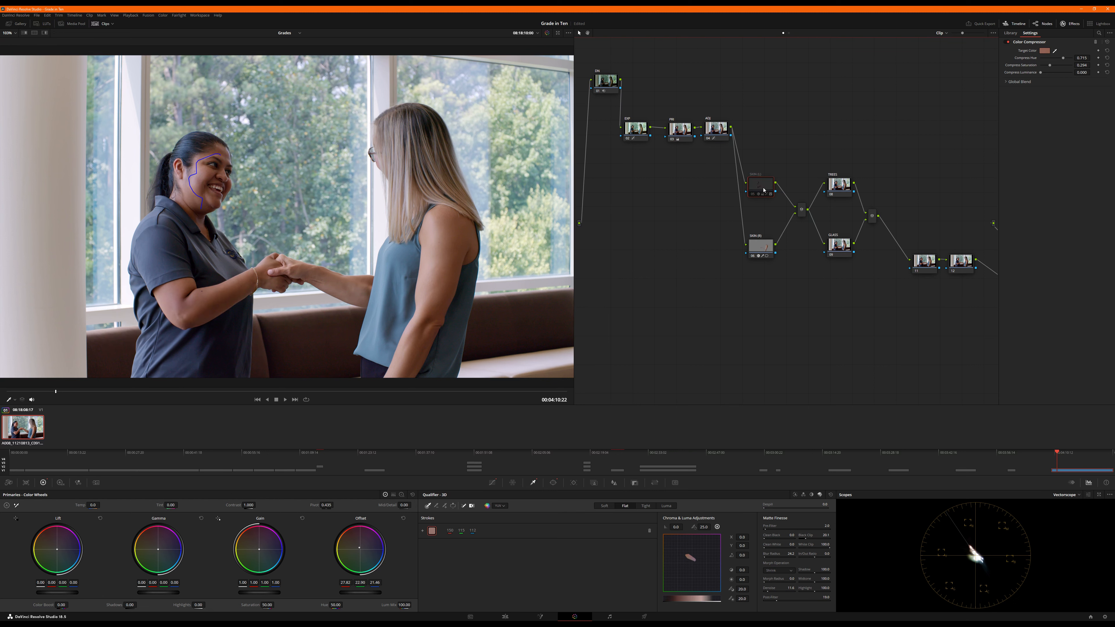
key(ctrl+d)
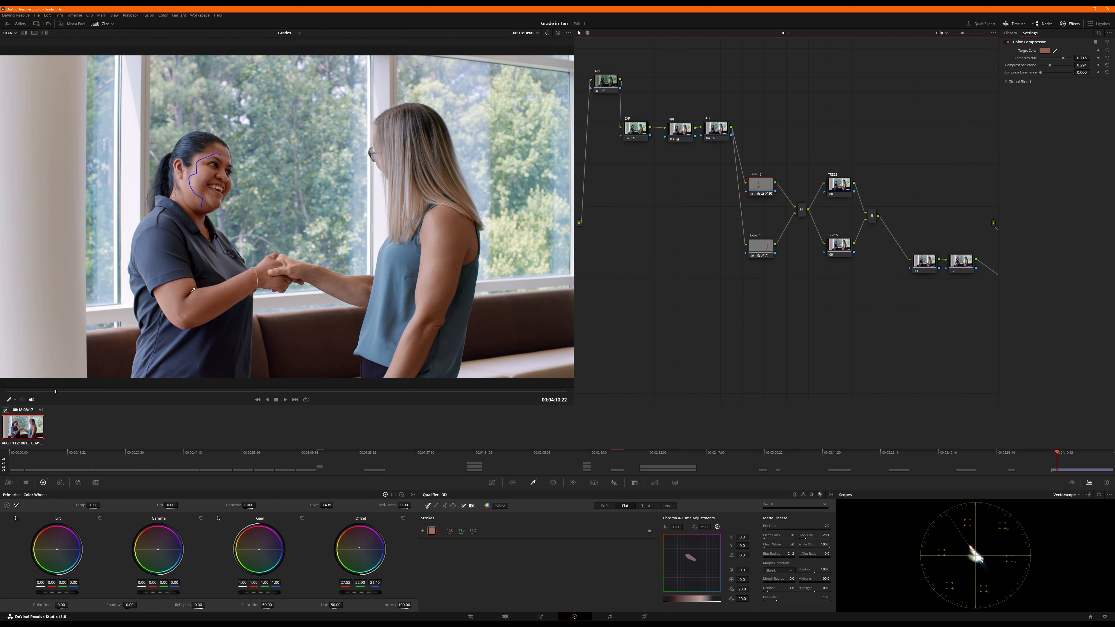
key(ctrl+d)
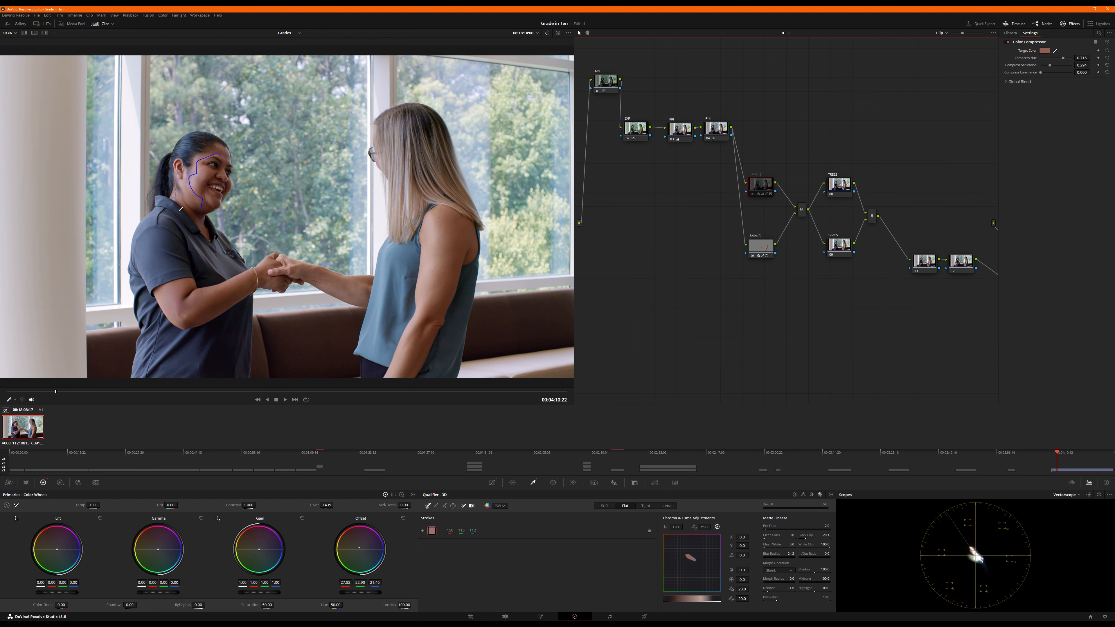
key(ctrl+d)
key(ctrl+d)
key(ctrl+d)
key(ctrl+d)
key(ctrl+d)
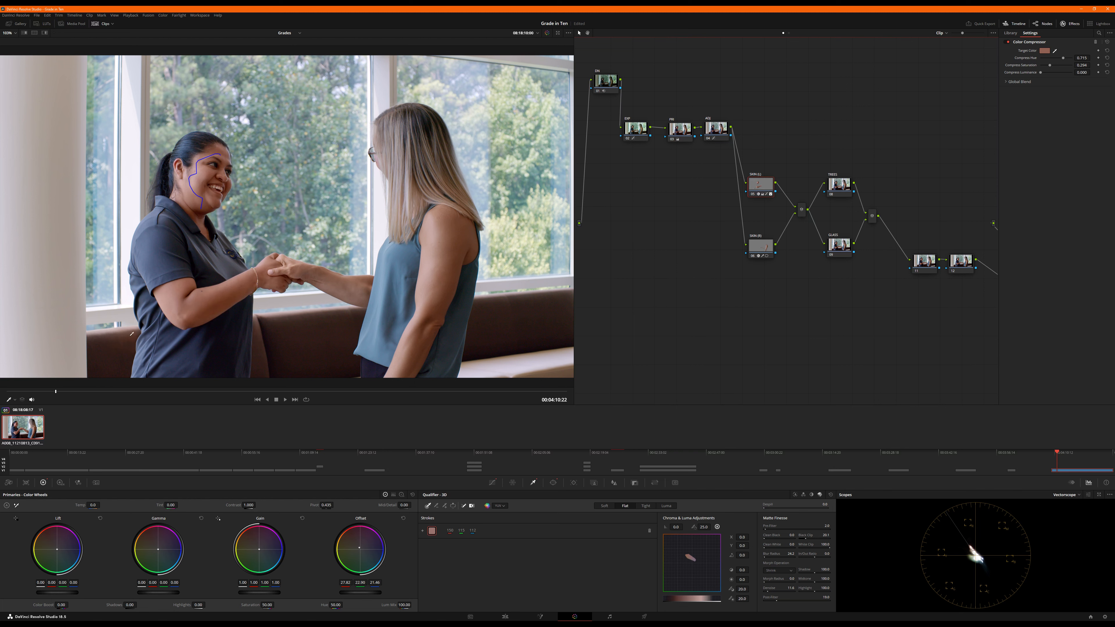
key(ctrl+d)
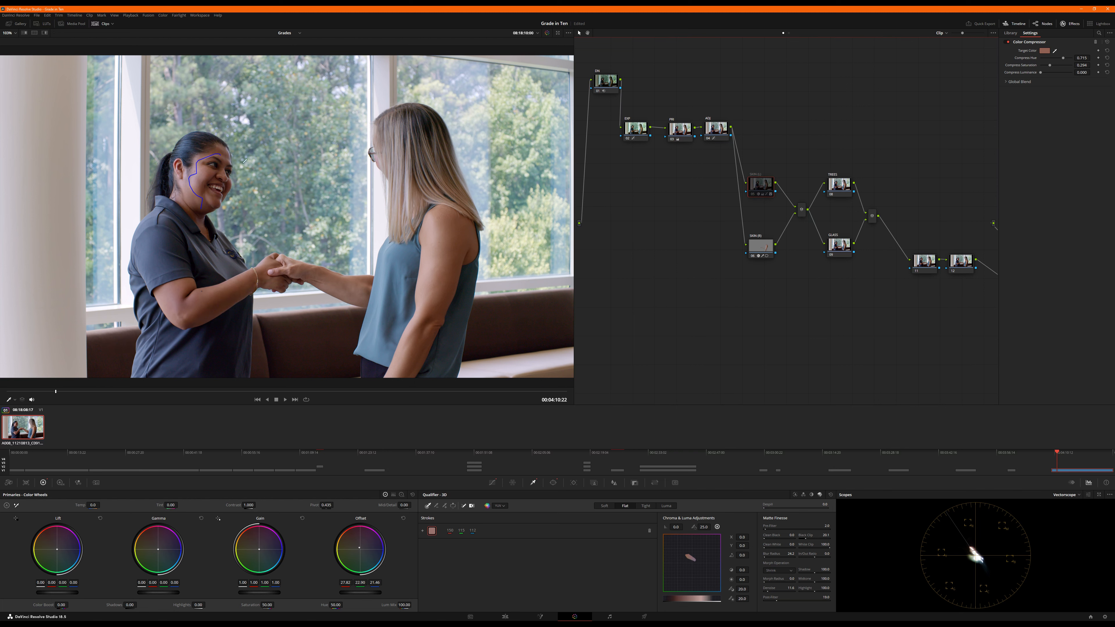
key(ctrl+d)
key(ctrl+d)
key(ctrl+d)
key(ctrl+d)
key(ctrl+d)
Compare the picture with and without the SKIN (R) correction and inspect the node's isolated matte.
click(762, 251)
key(ctrl+d)
key(ctrl+d)
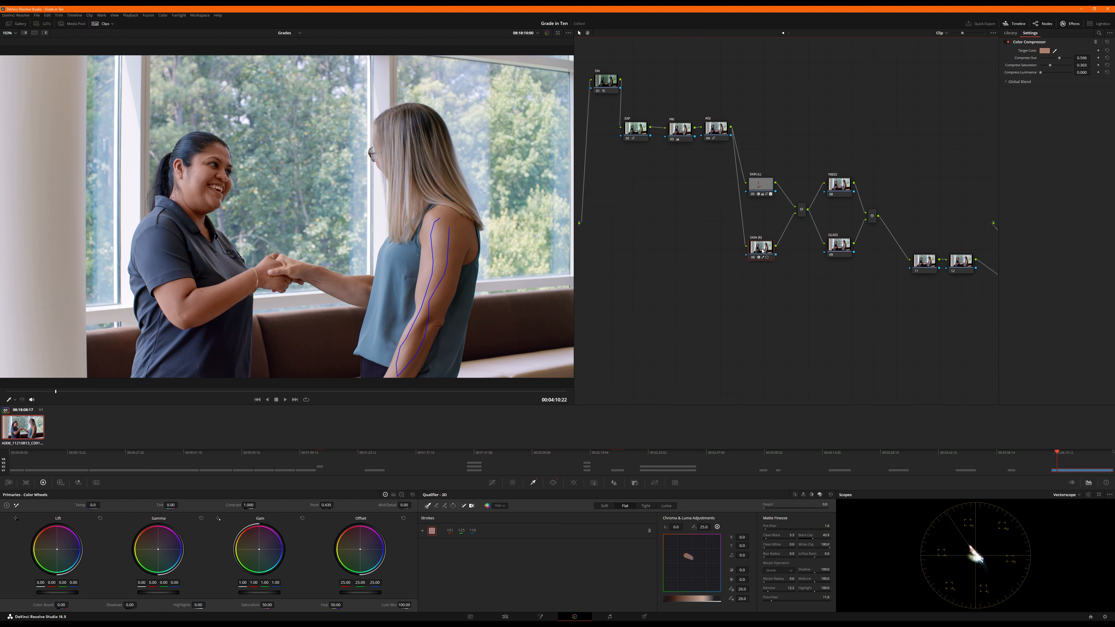
drag(754, 258, 750, 259)
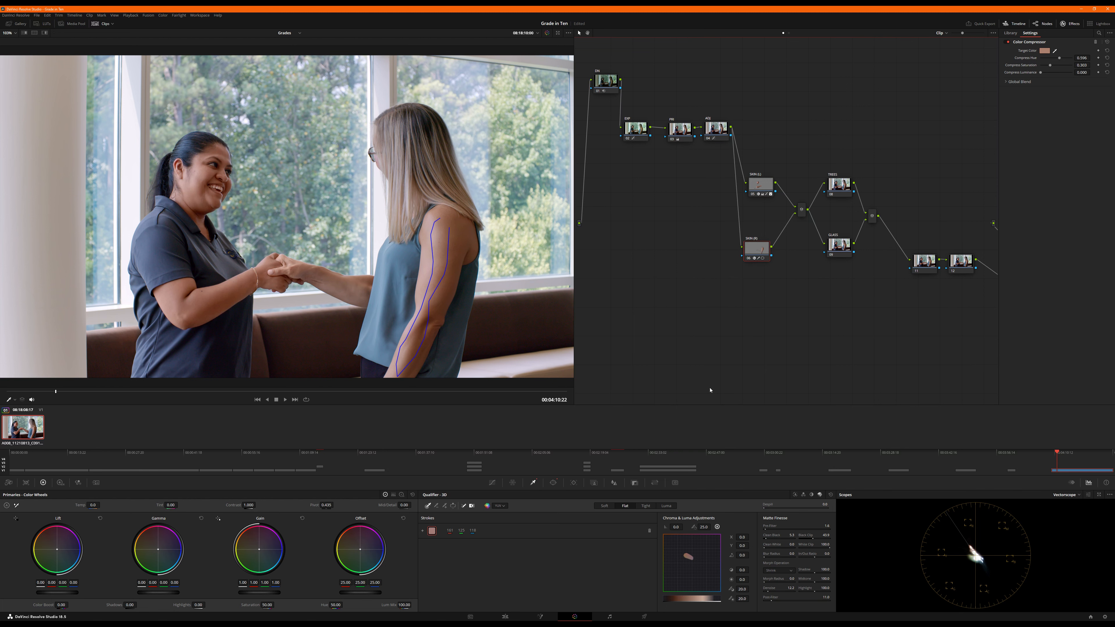
key(ctrl+d)
key(ctrl+d)
key(ctrl+d)
key(ctrl+d)
key(shift+h)
key(ctrl+d)
key(ctrl+d)
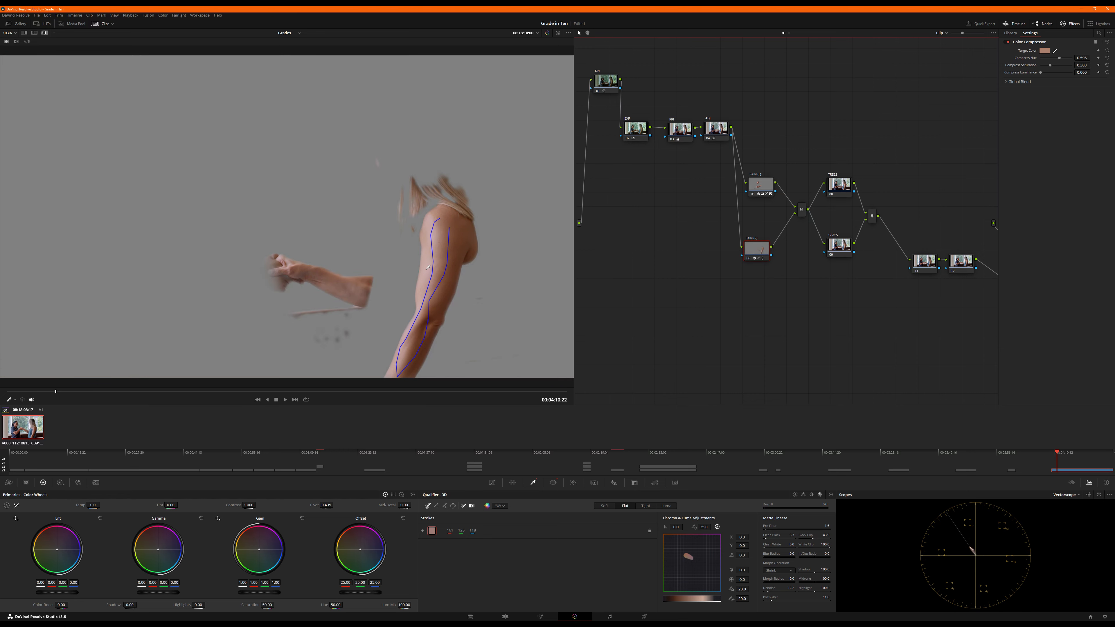
key(shift+h)
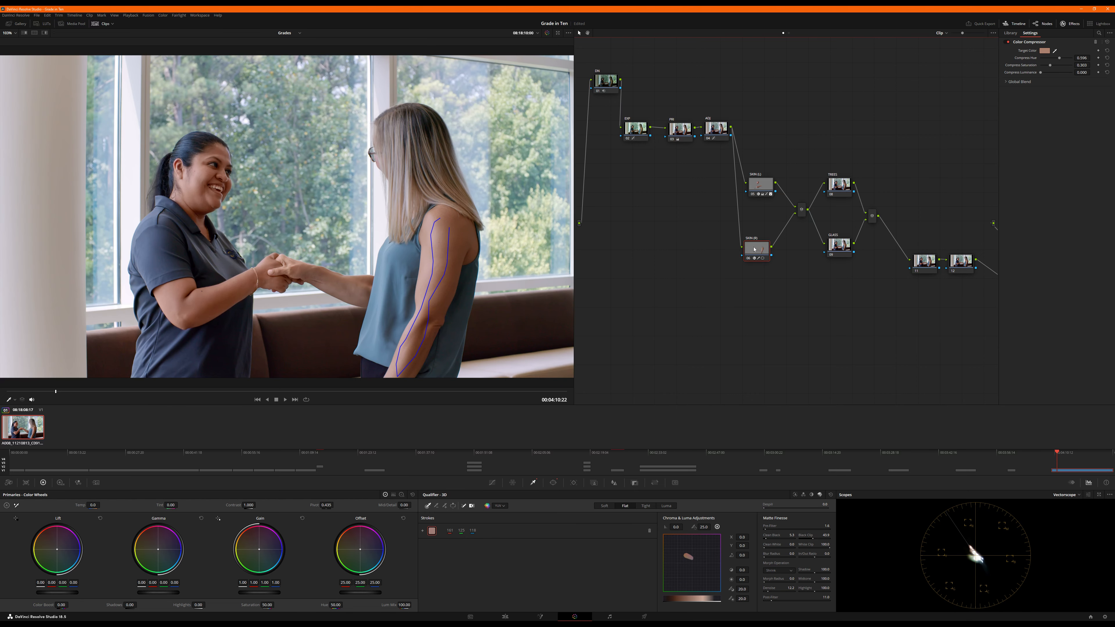
Warm the SKIN (R) node with Offset at about red 27.4, green 22.4 and blue 22.7, and set its Saturation to 45.
key(shift+h)
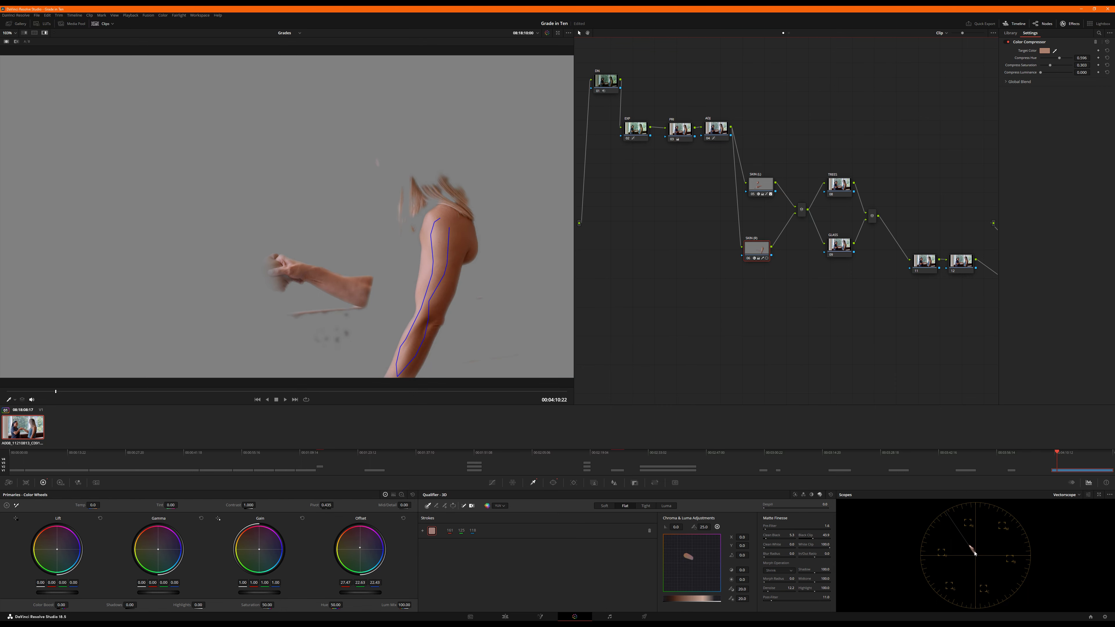
key(shift+h)
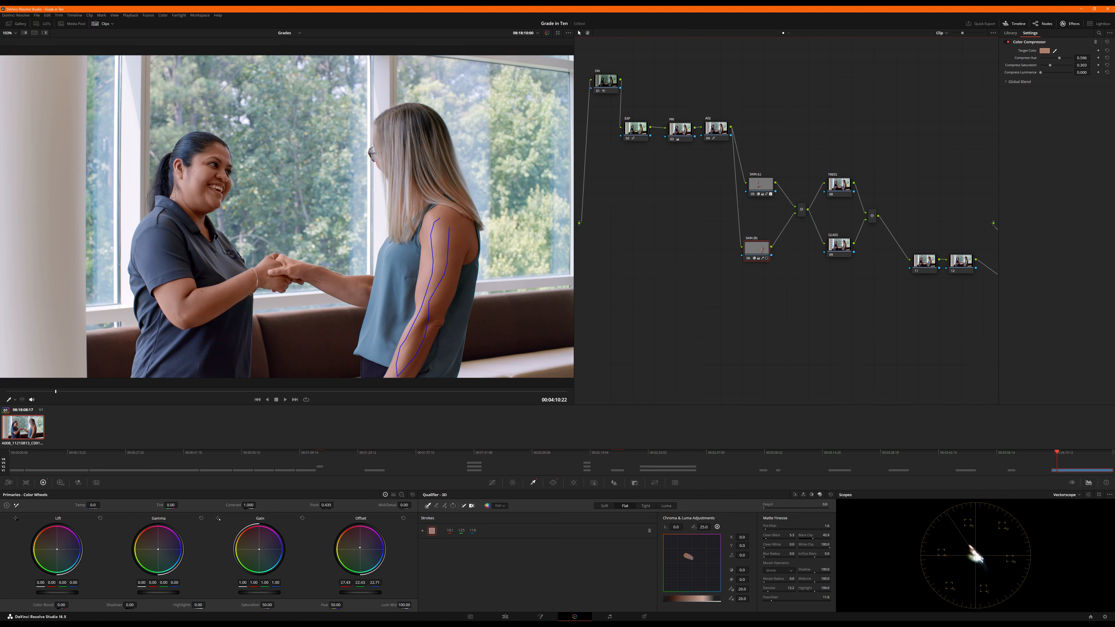
key(shift+h)
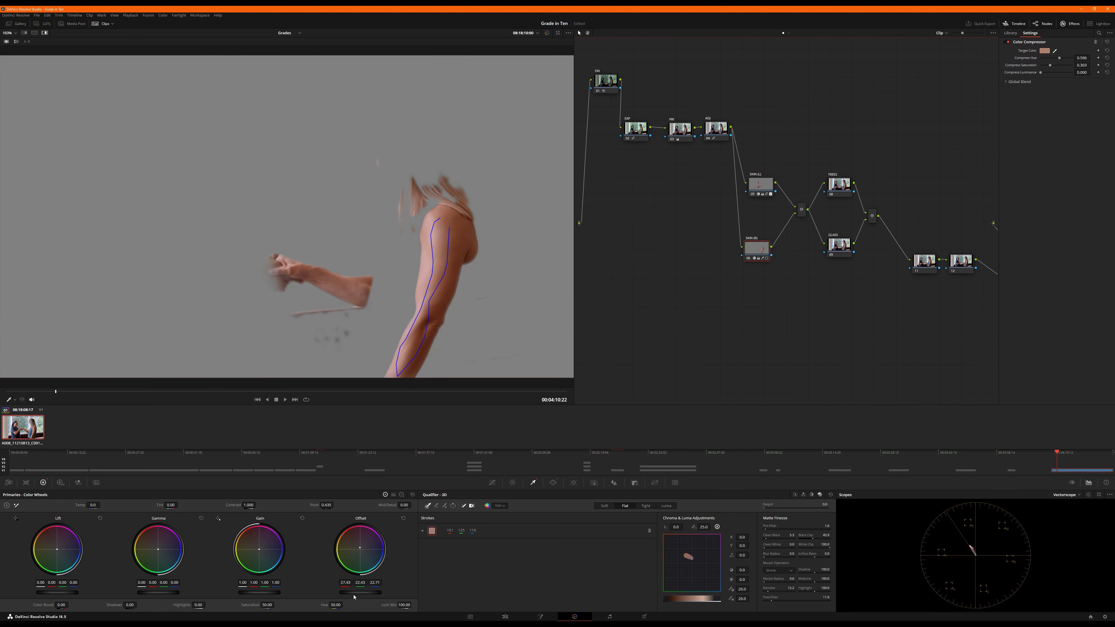
click(268, 606)
Adjust the shadow end of the red custom curve on SKIN (R), restore the full picture, and realign the node under SKIN (L).
click(491, 484)
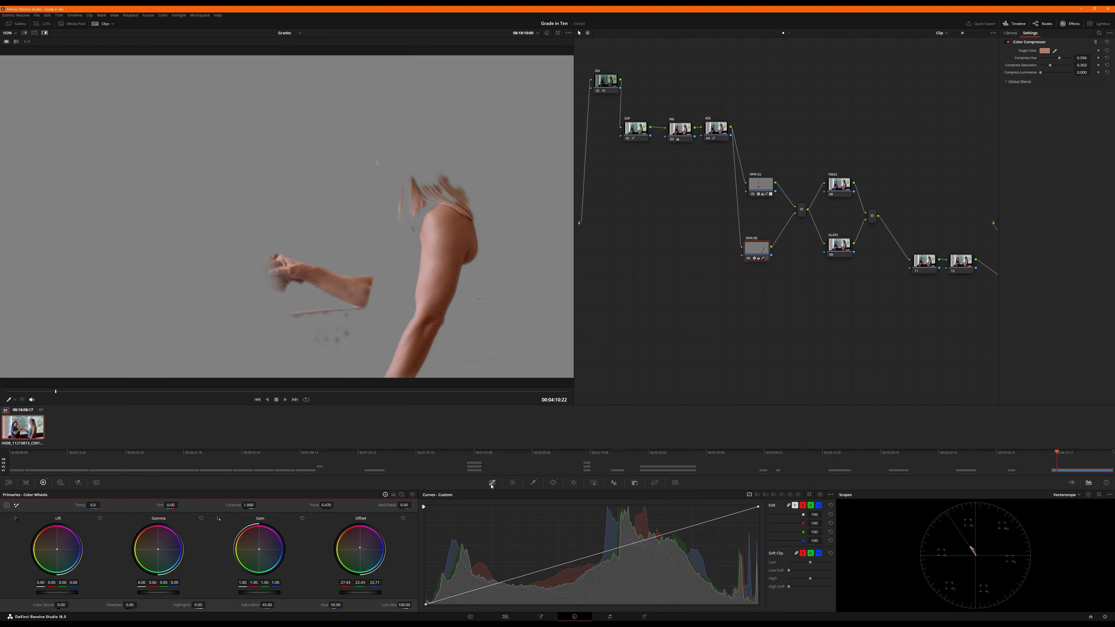
click(803, 506)
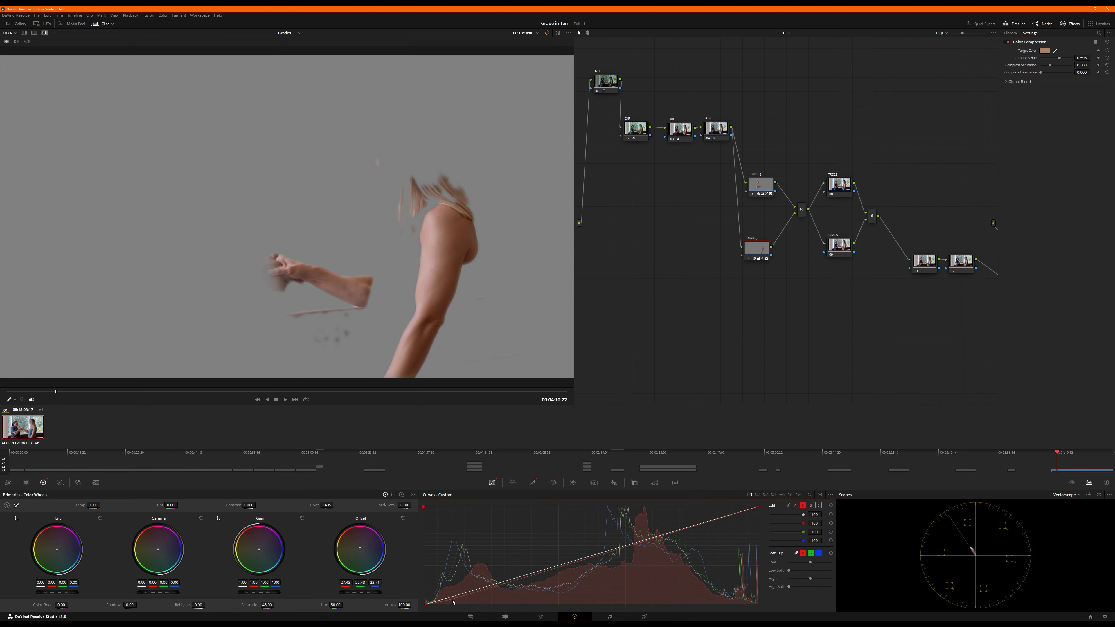
key(shift+h)
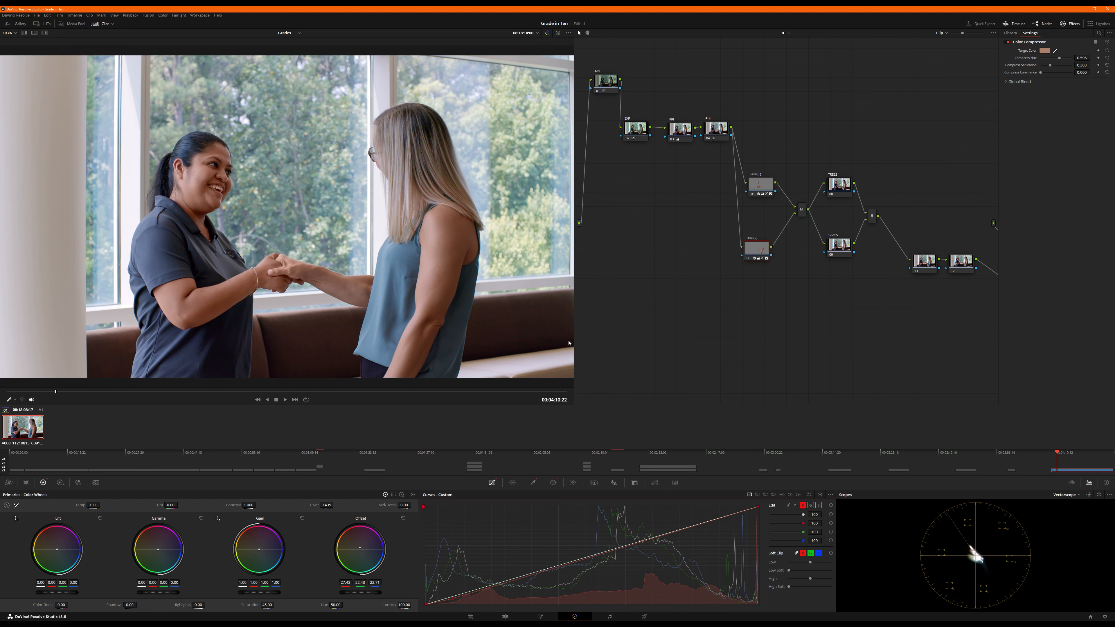
drag(757, 249, 763, 250)
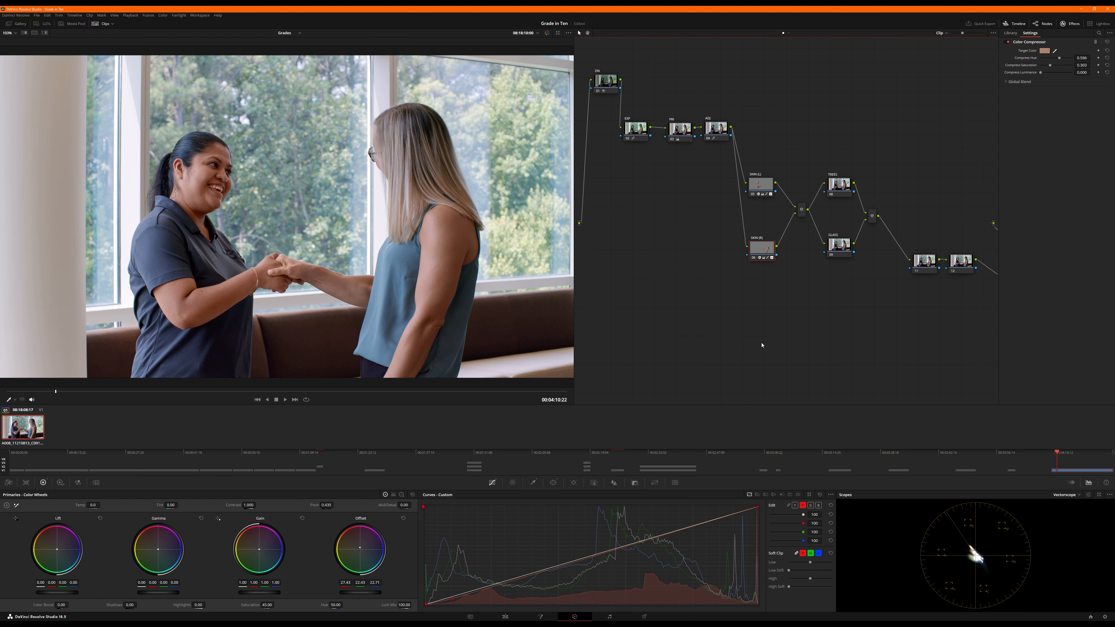
Set up the GLASS node for keying with the 3D qualifier and change the scope to Parade.
click(837, 186)
click(841, 245)
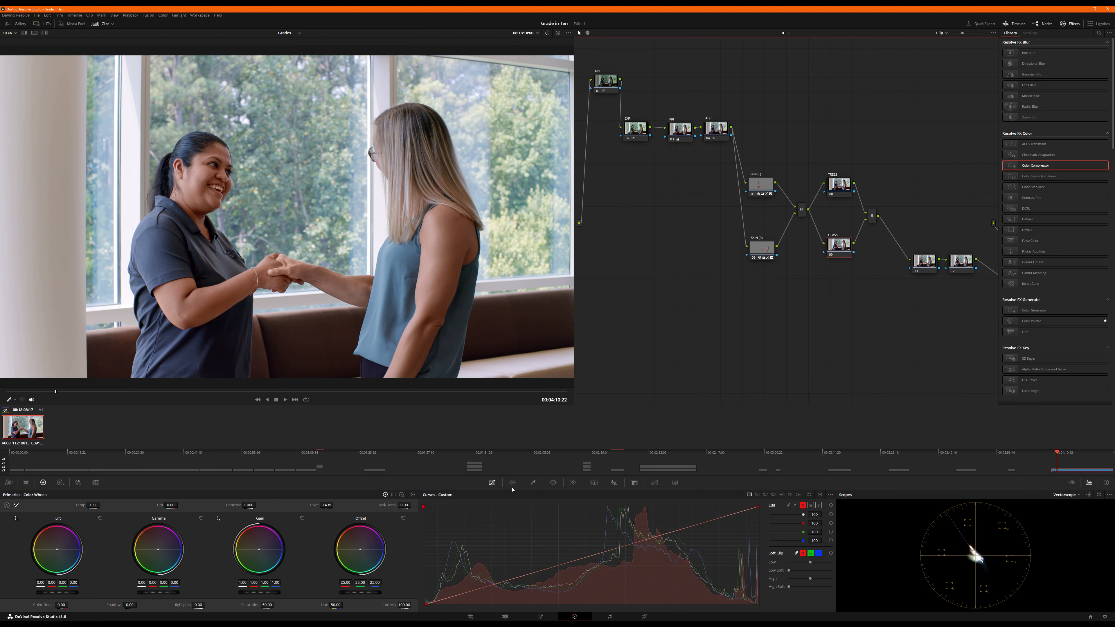
click(533, 482)
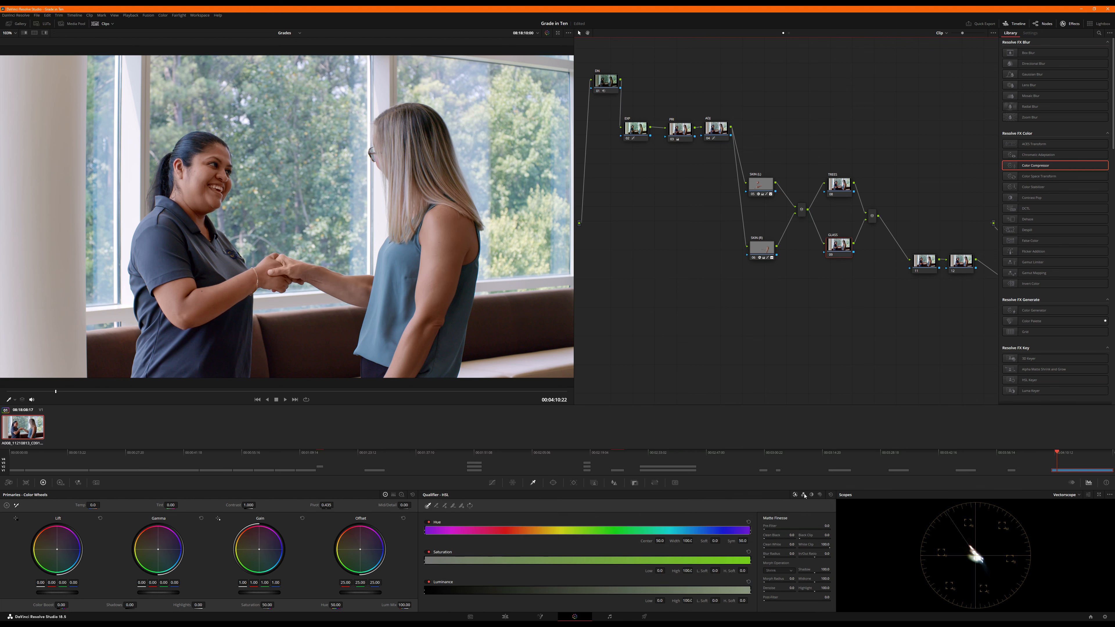
click(820, 496)
click(1066, 495)
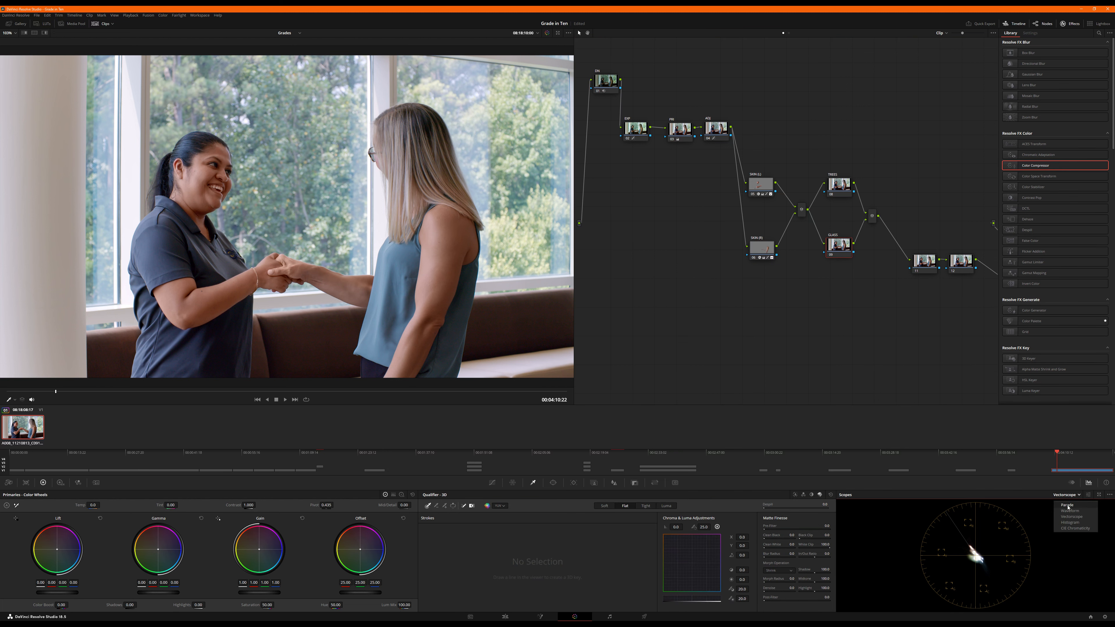
click(1068, 505)
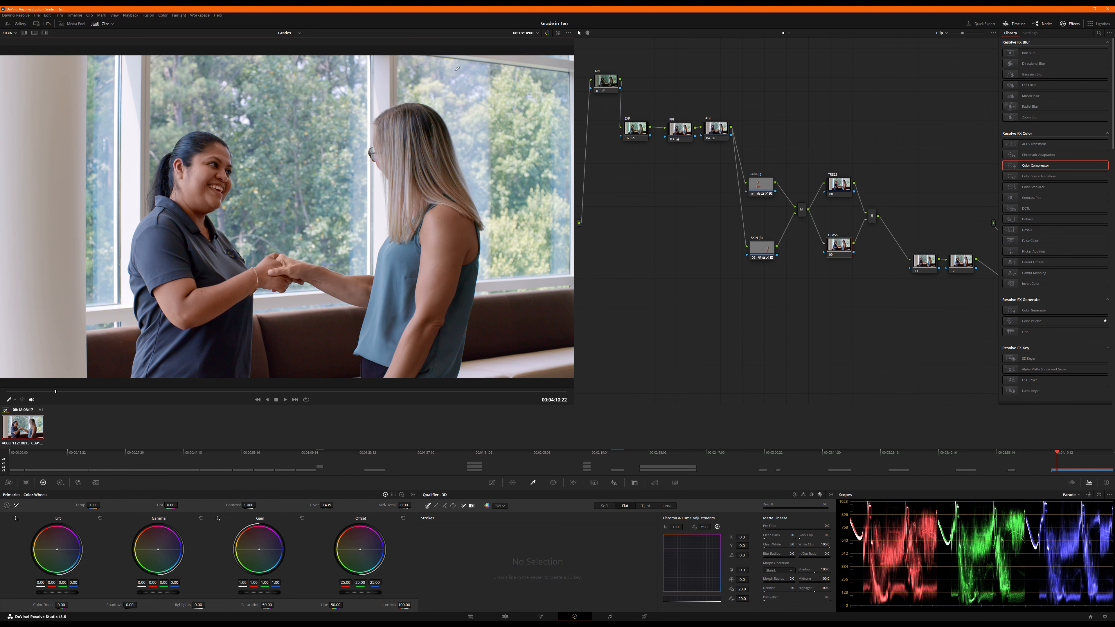
Key the bright window glass on GLASS by sampling a stroke beside the blonde woman's hair, and preview the isolated matte.
drag(452, 66, 474, 180)
mouse_move(462, 76)
mouse_down()
mouse_move(455, 110)
mouse_move(478, 191)
mouse_up()
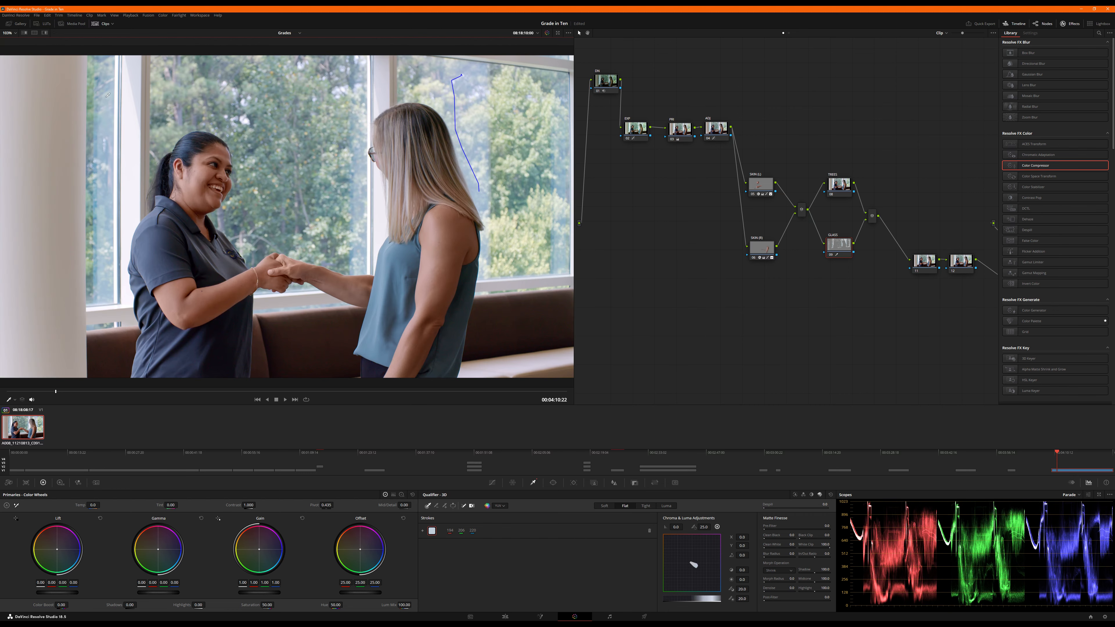
drag(107, 94, 102, 253)
drag(463, 163, 436, 95)
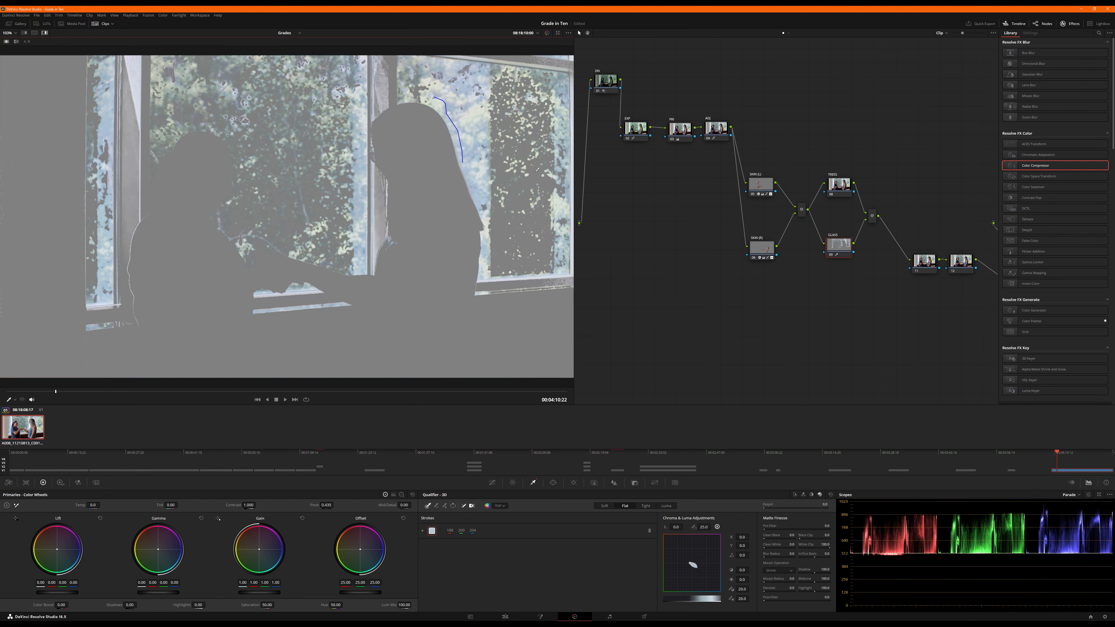
key(shift+h)
key(shift+h)
key(shift+h)
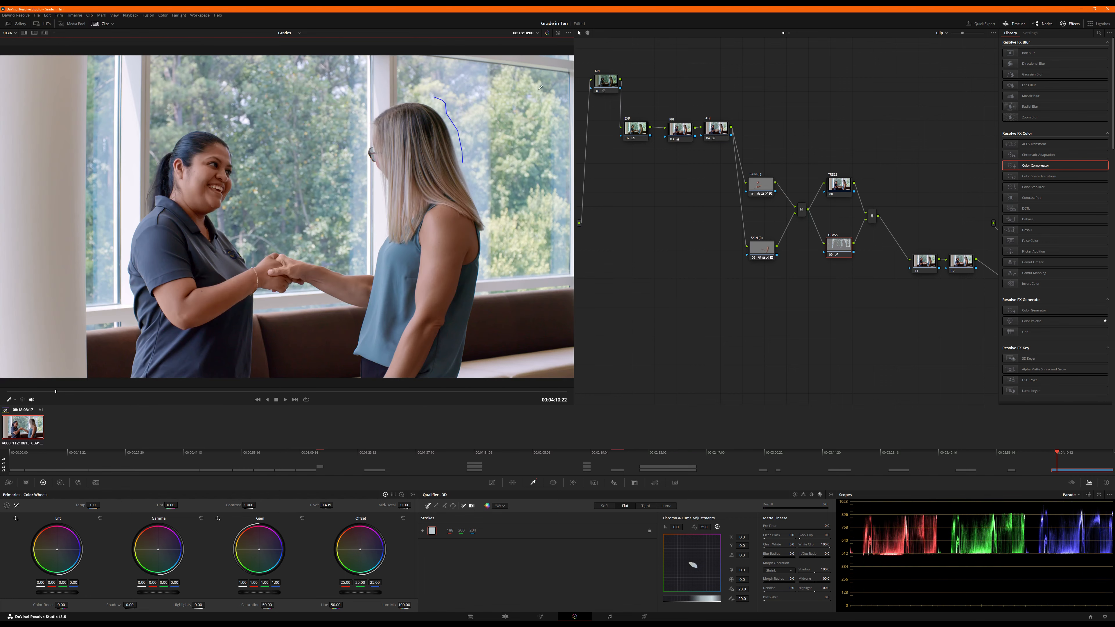
key(shift+h)
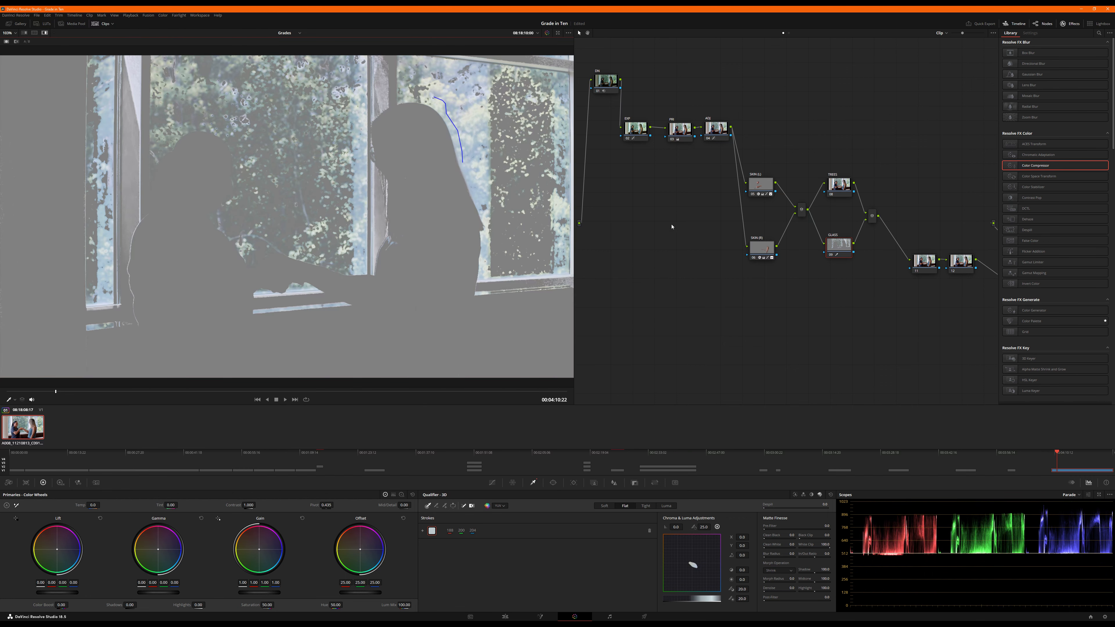
Refine the GLASS matte by raising Pre-Filter, Clean Black, Blur Radius, Denoise and Post Filter, lowering White Clip, and resetting Black Clip to 0.
click(491, 482)
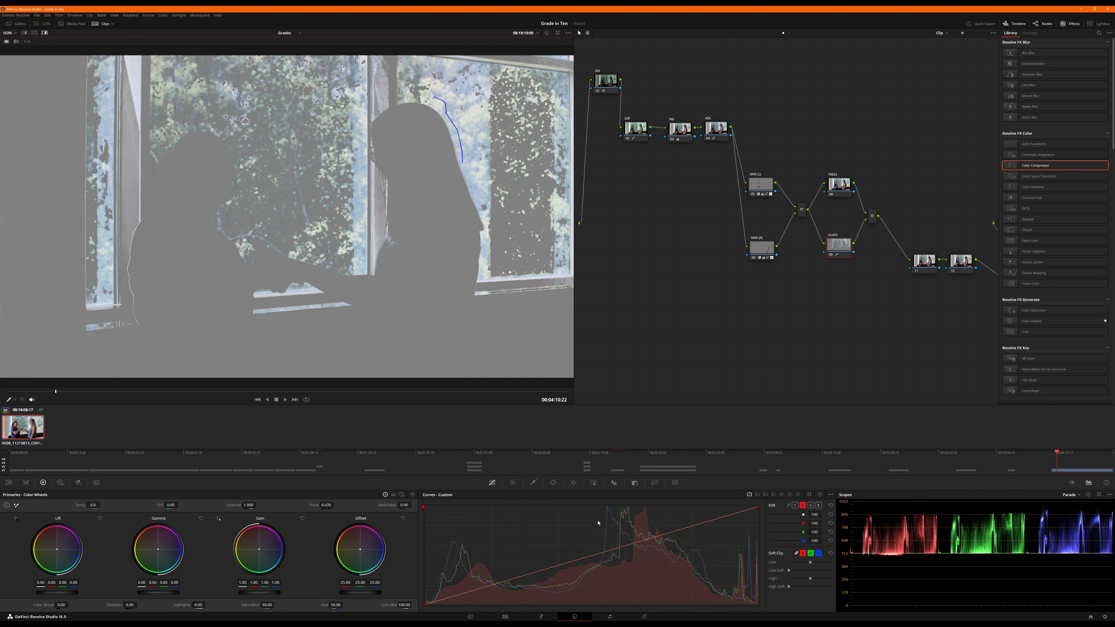
click(534, 482)
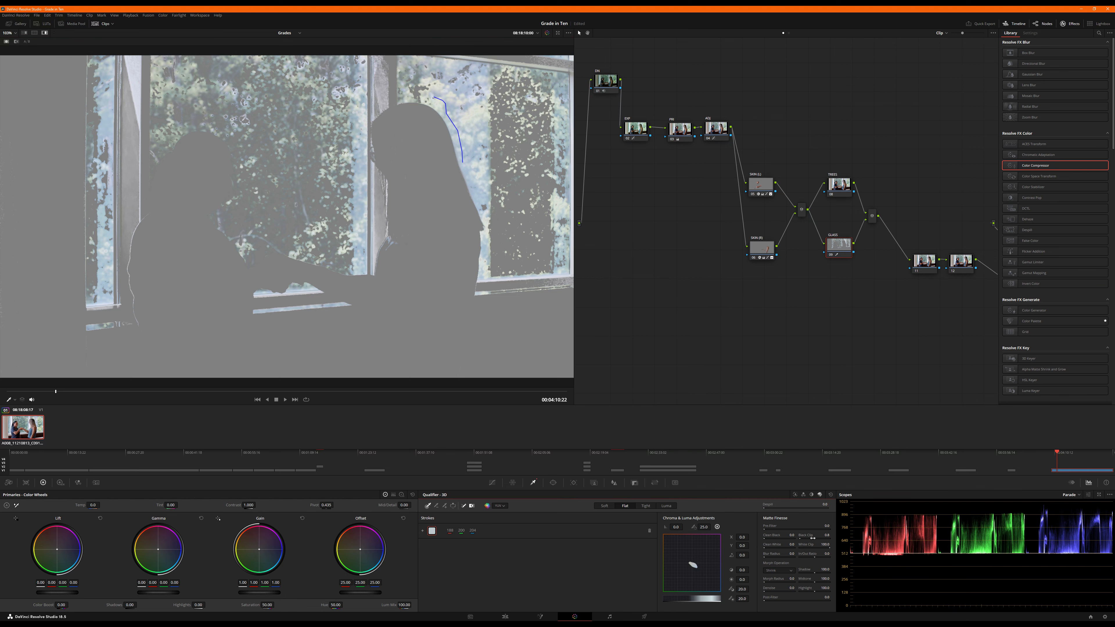
drag(814, 539, 854, 547)
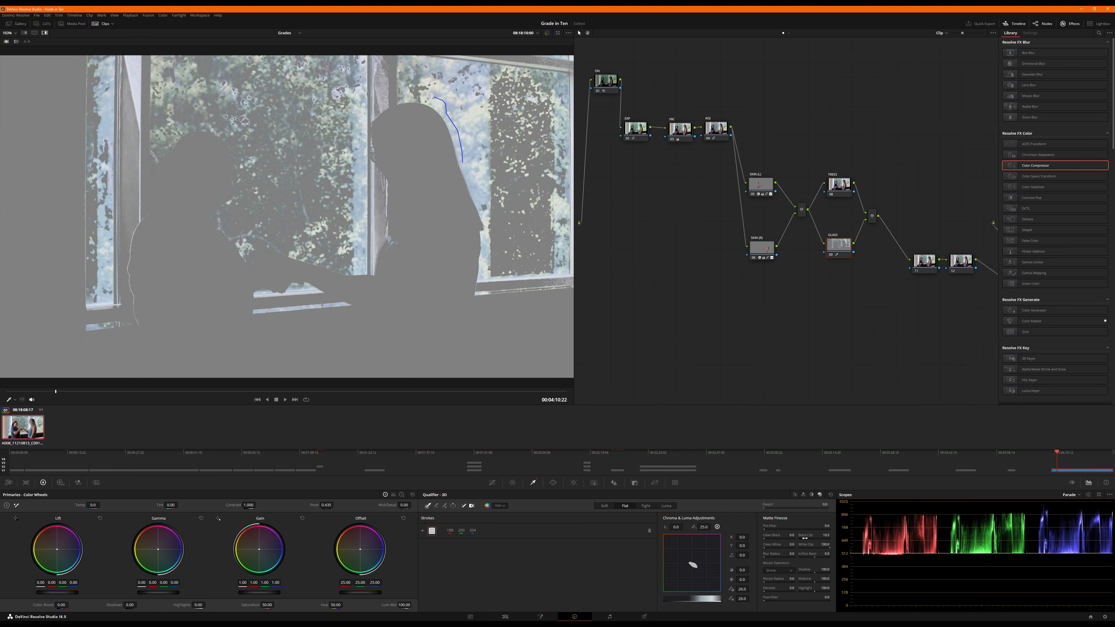
mouse_move(804, 538)
mouse_down()
mouse_move(820, 538)
mouse_move(809, 538)
mouse_up()
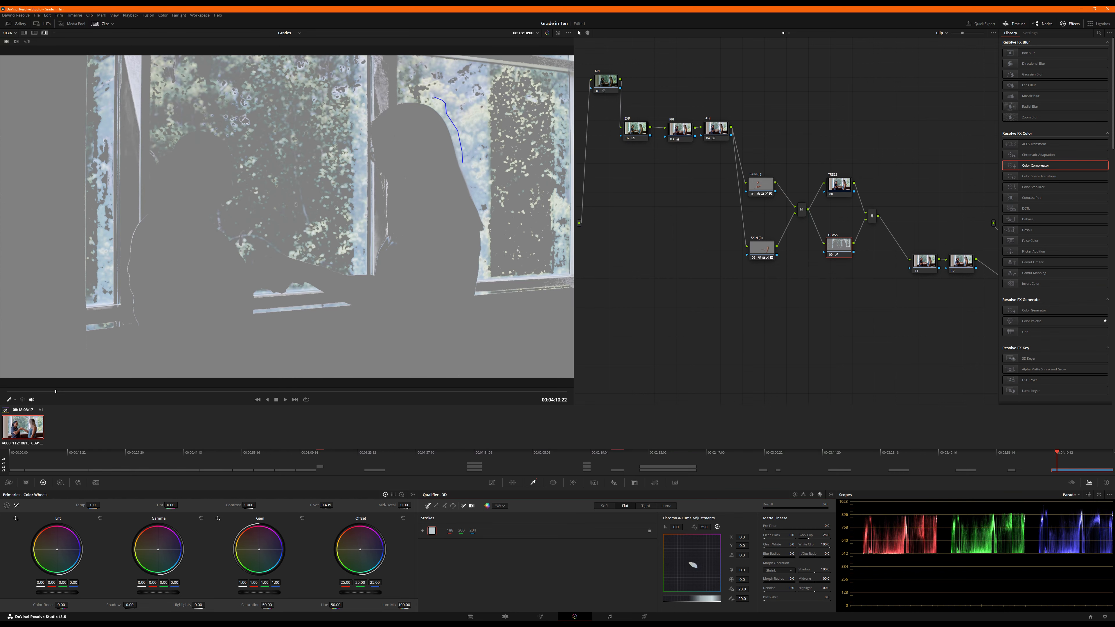
drag(829, 547, 768, 530)
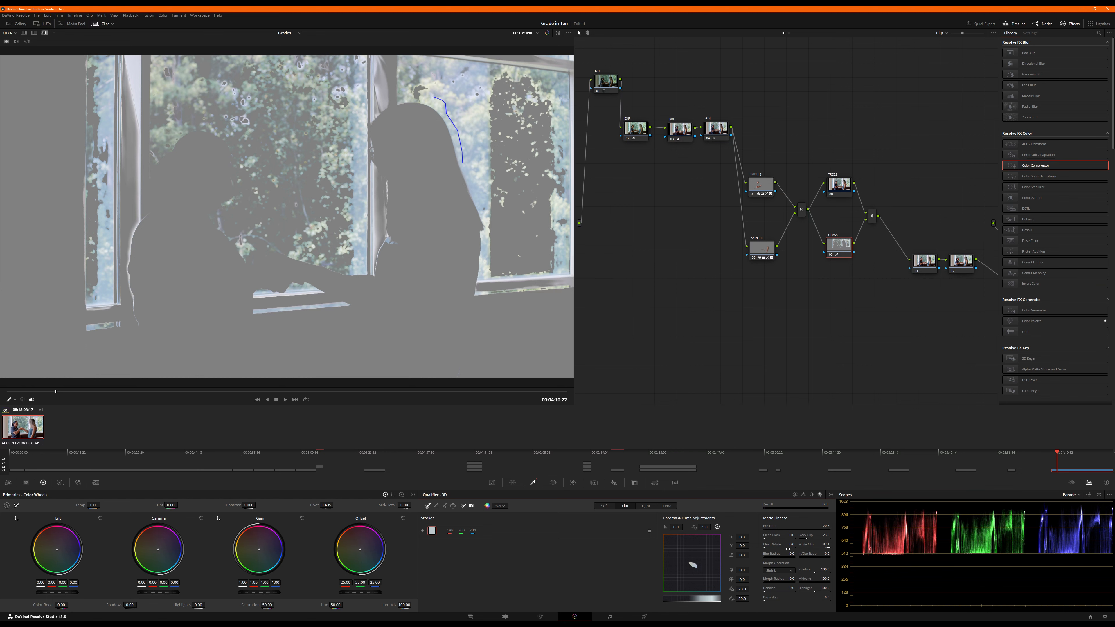
drag(770, 556, 775, 591)
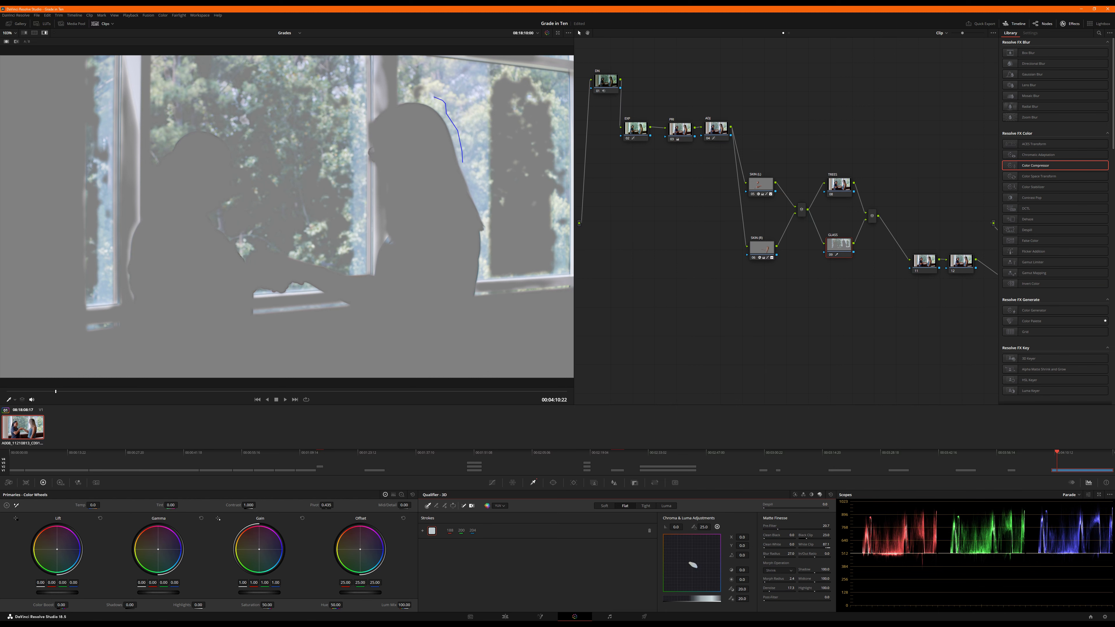
drag(778, 601, 777, 600)
drag(765, 538, 767, 538)
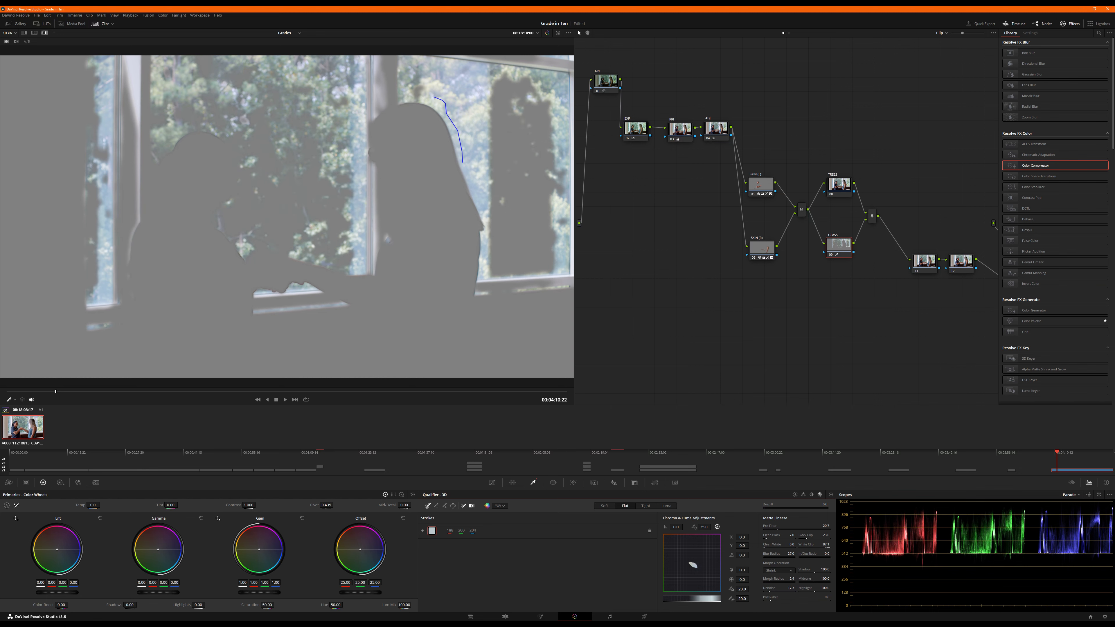
double_click(811, 538)
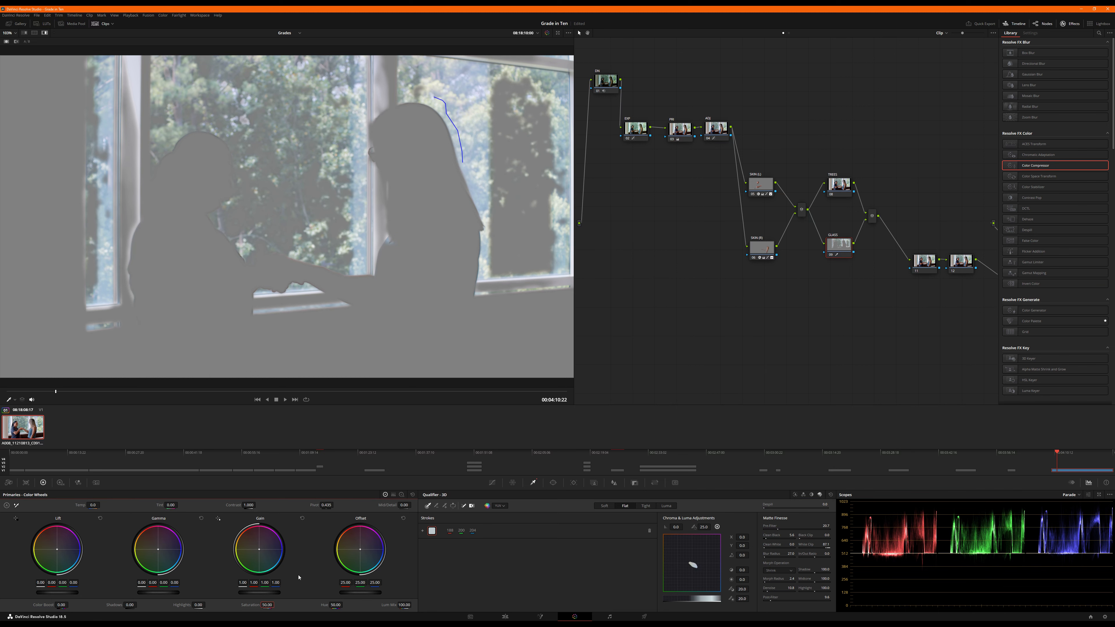
Set the GLASS node's Saturation to 25 and show the full picture again.
text(25)
key(Return)
key(shift+h)
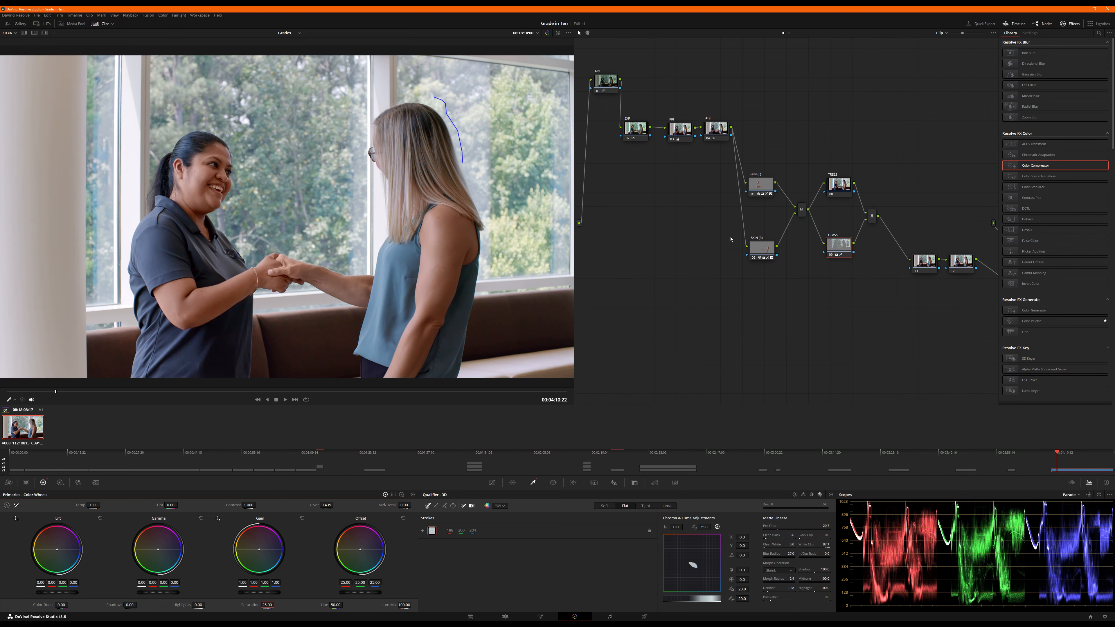
Move the GLASS node slightly lower in the node tree and compare the picture with its correction off and on.
drag(842, 257, 841, 255)
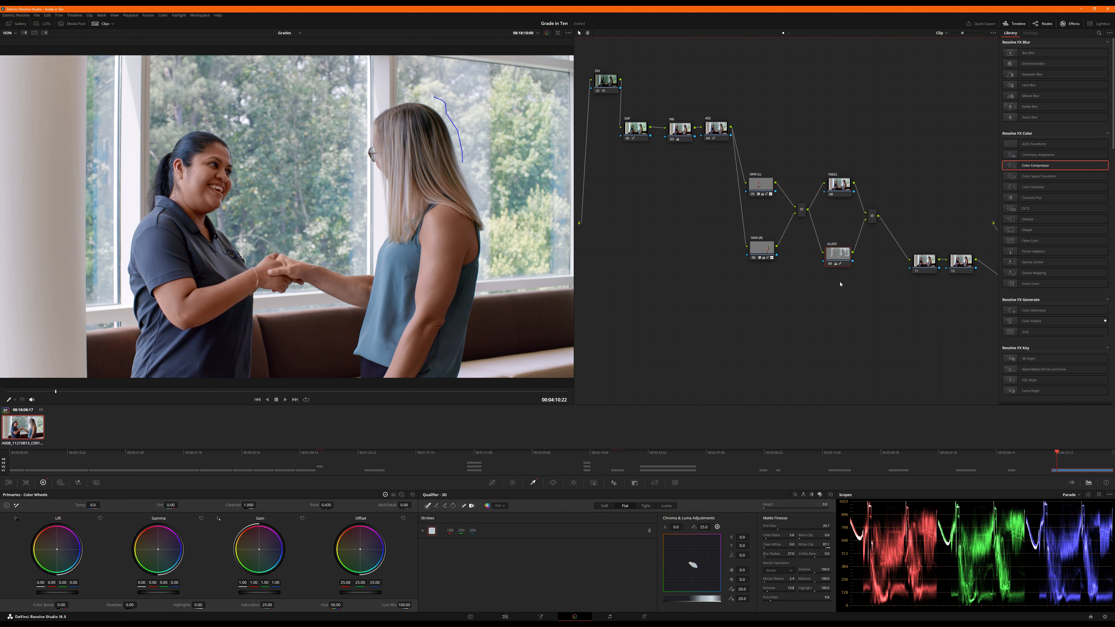
key(ctrl+d)
key(ctrl+d)
key(ctrl+d)
key(ctrl+d)
Extend the GLASS key with an added sample stroke low in the far-right window, checking the isolated matte and returning to the full picture.
key(shift+h)
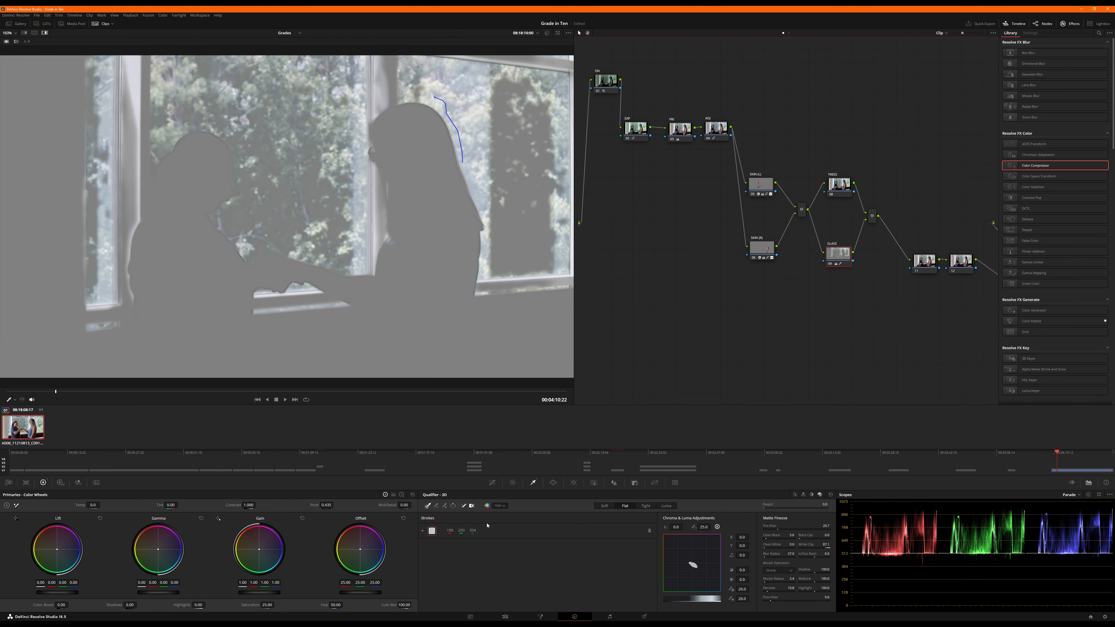
click(444, 505)
key(shift+h)
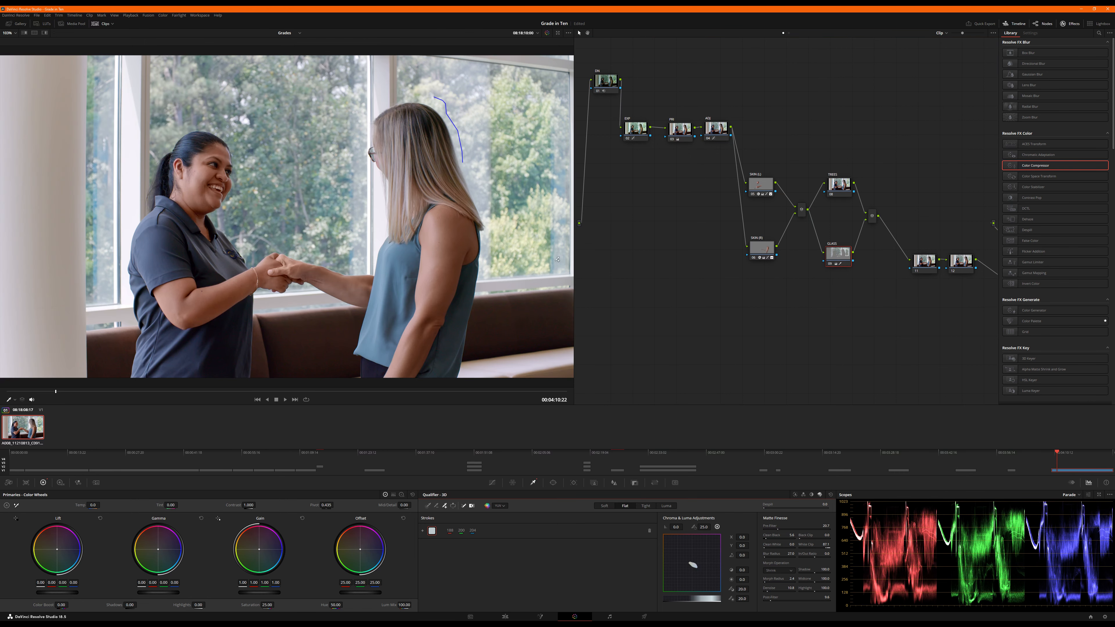
key(shift+h)
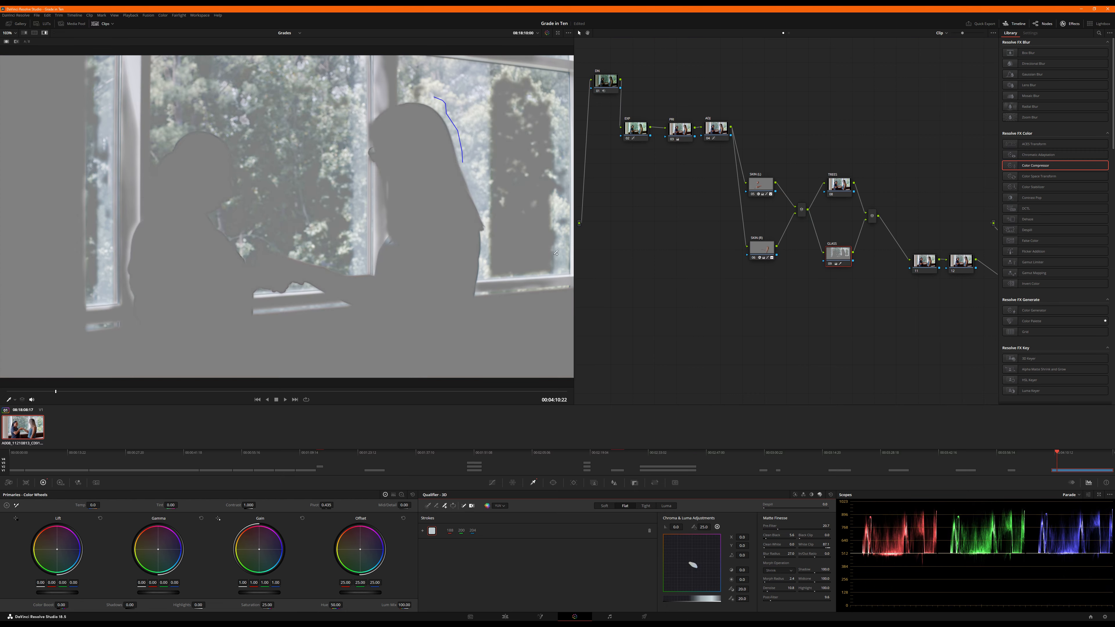
drag(554, 257, 553, 262)
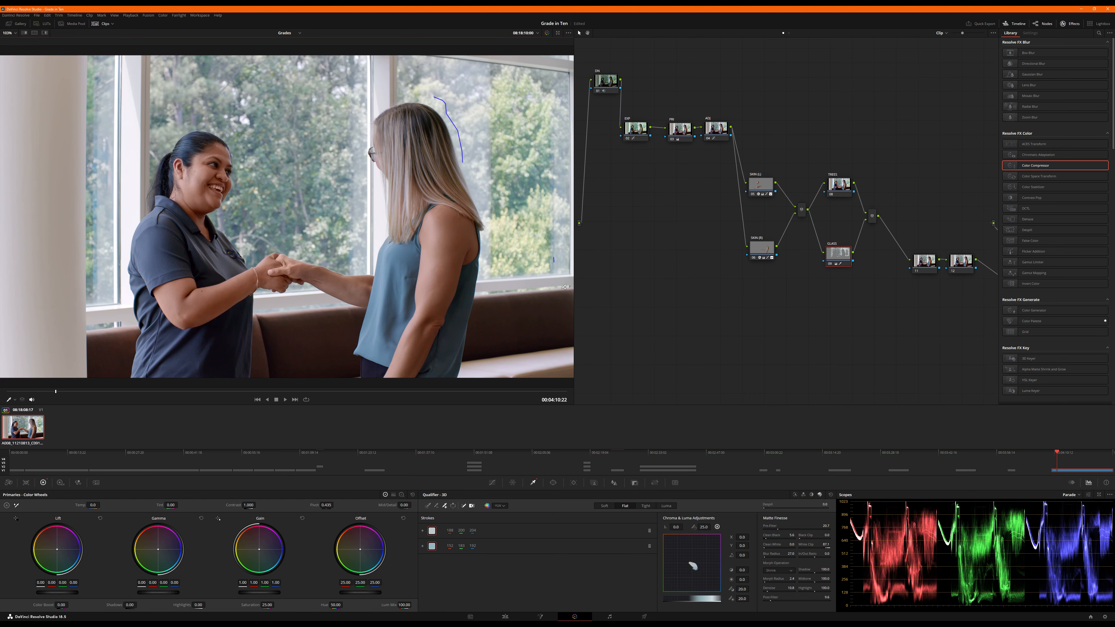
key(shift+h)
Darken the shadows on GLASS by pulling the lower part of the custom curve down slightly with all channels linked.
click(492, 483)
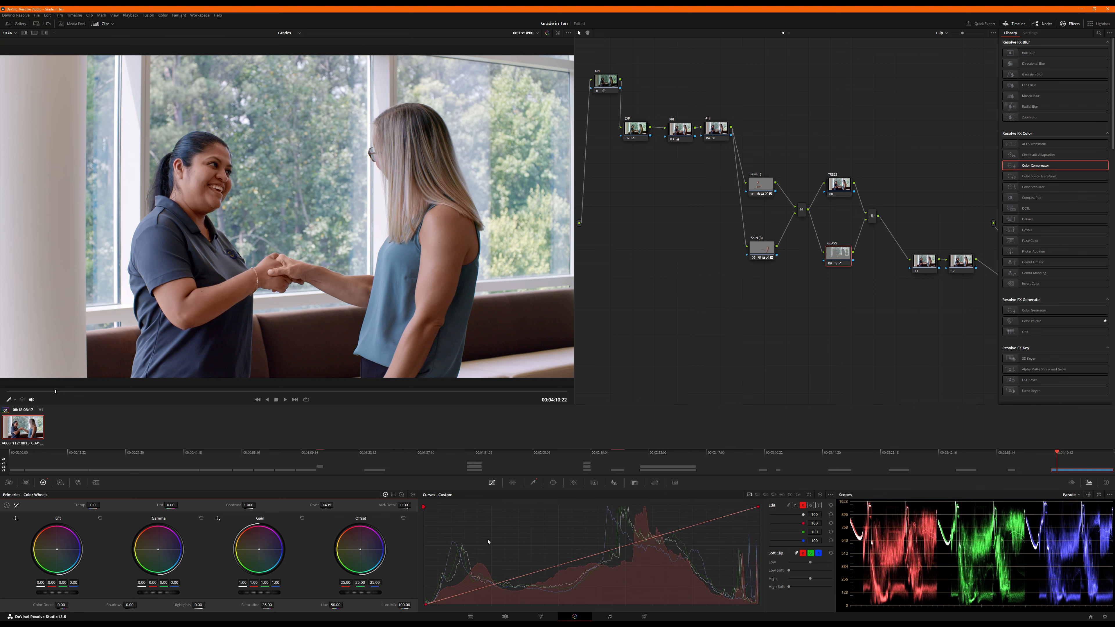
click(788, 505)
drag(517, 577, 665, 545)
right_click(666, 543)
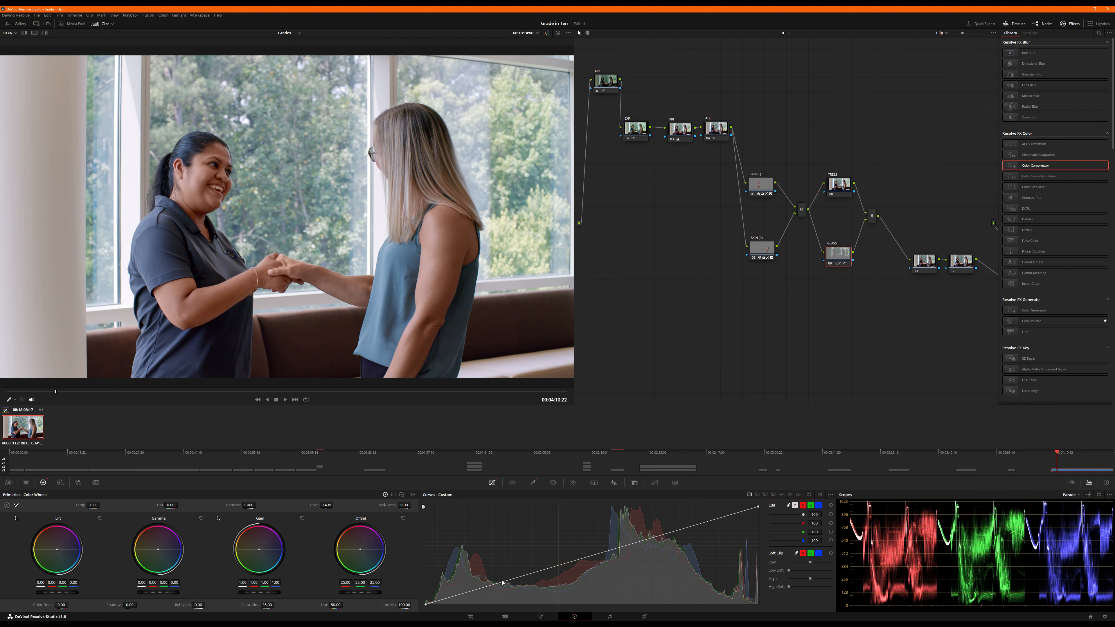
drag(504, 582, 509, 592)
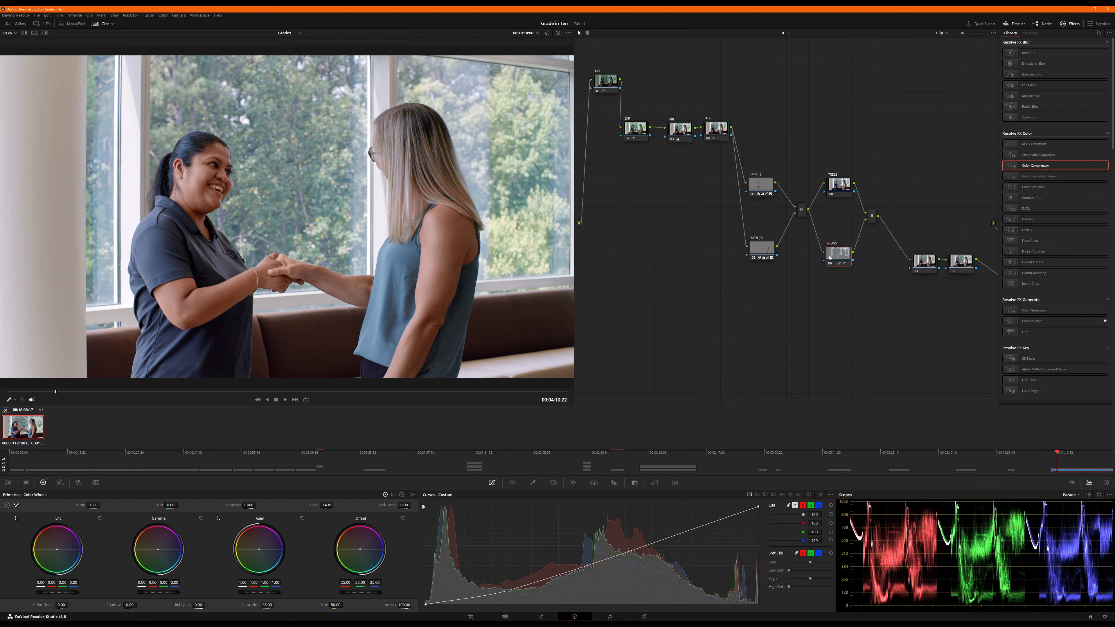
Compare the picture with the GLASS correction off and on, and preview the isolated glass area.
key(ctrl+d)
key(ctrl+d)
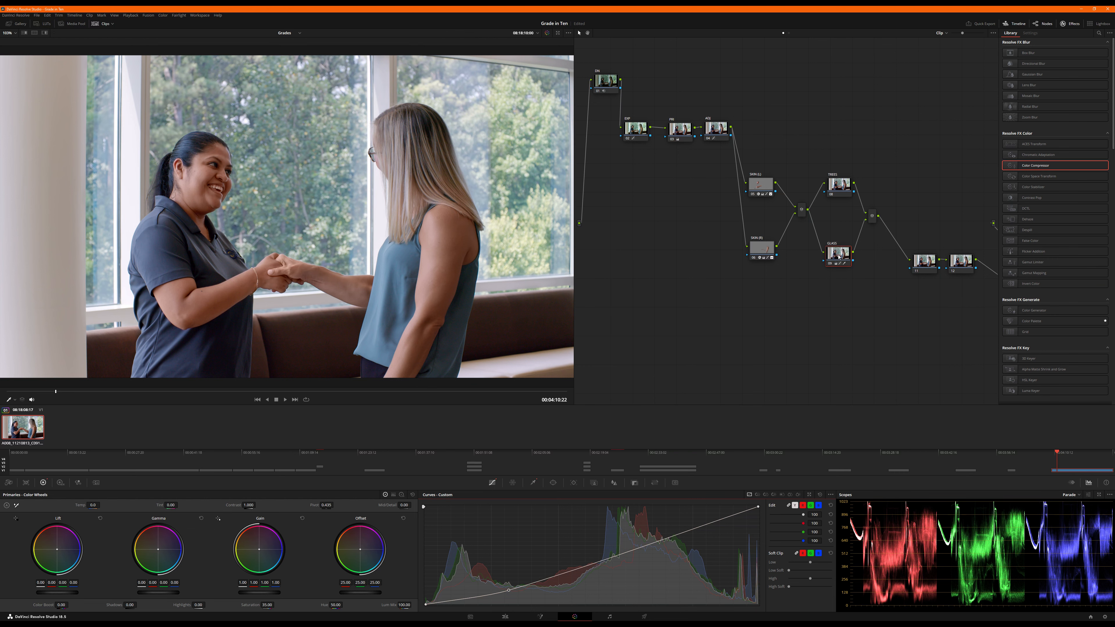
key(ctrl+d)
key(ctrl+d)
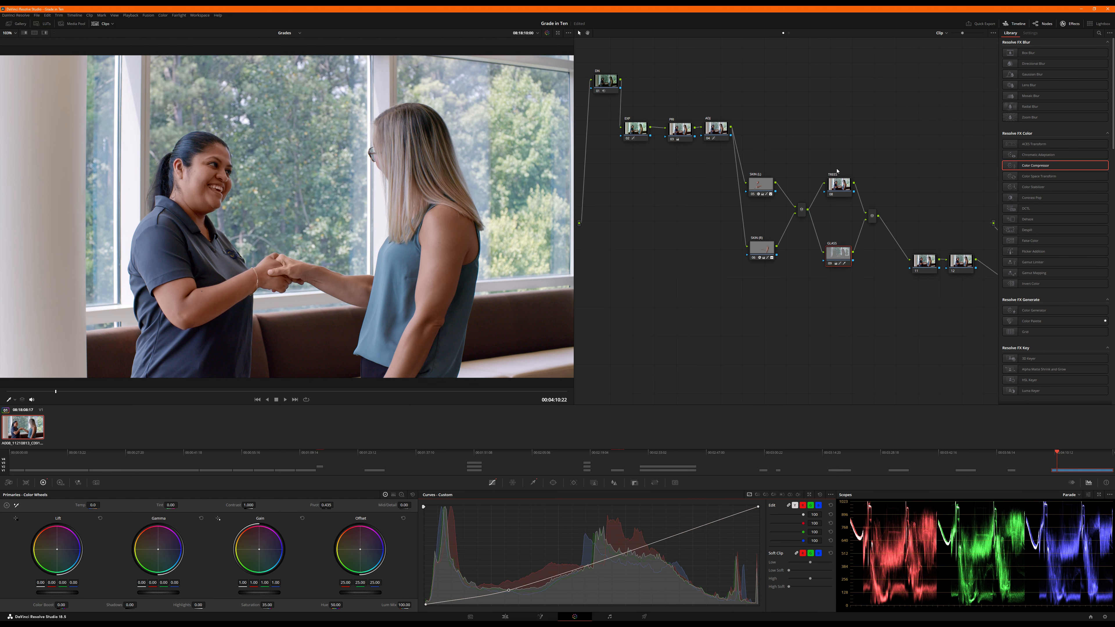
key(shift+h)
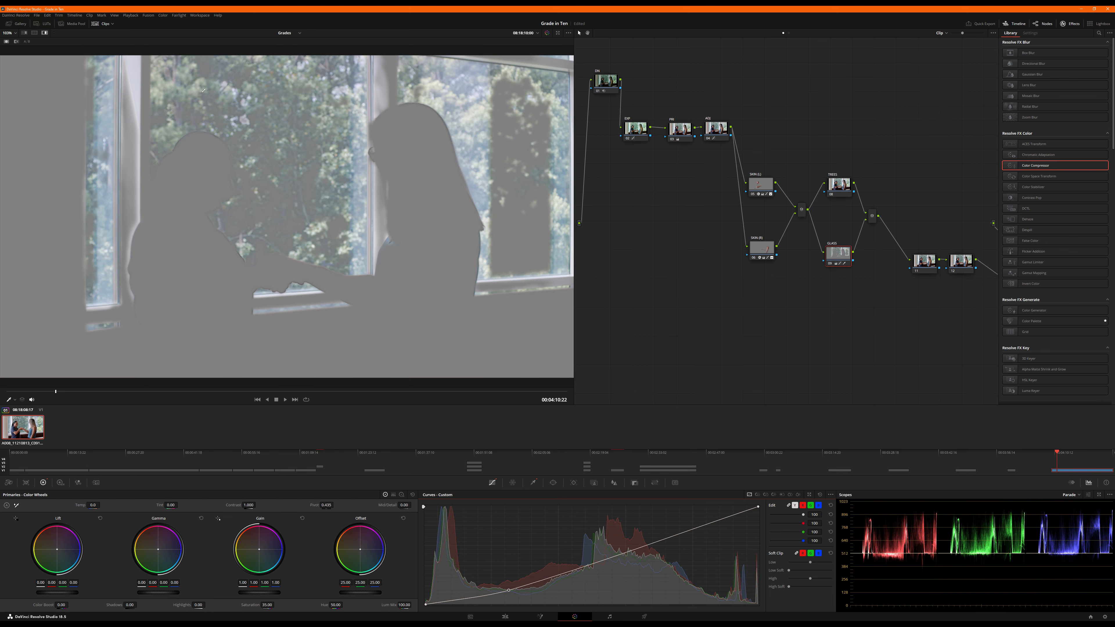
Set the TREES node to the 3D qualifier, sample a looping stroke over the far-right window's foliage, and preview the matte.
click(837, 196)
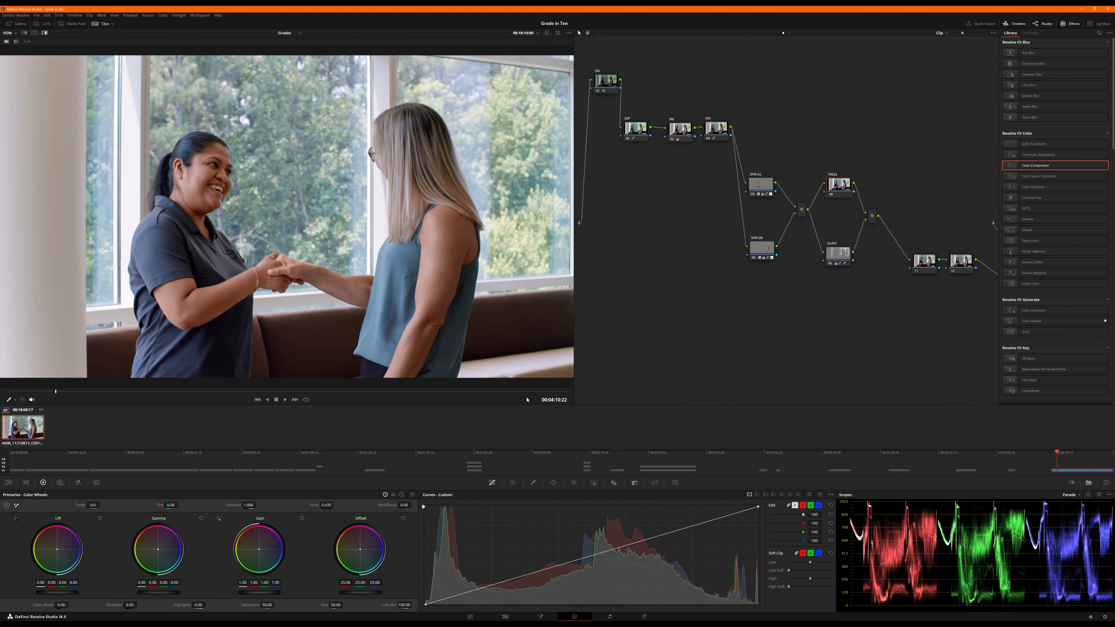
click(533, 483)
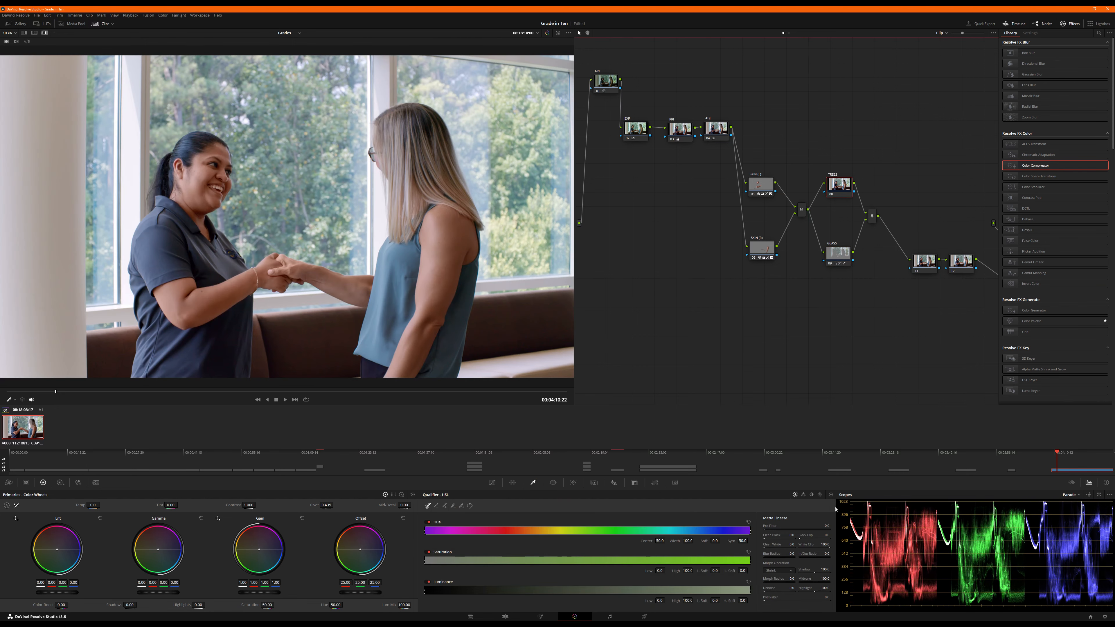
click(819, 494)
drag(506, 92, 532, 129)
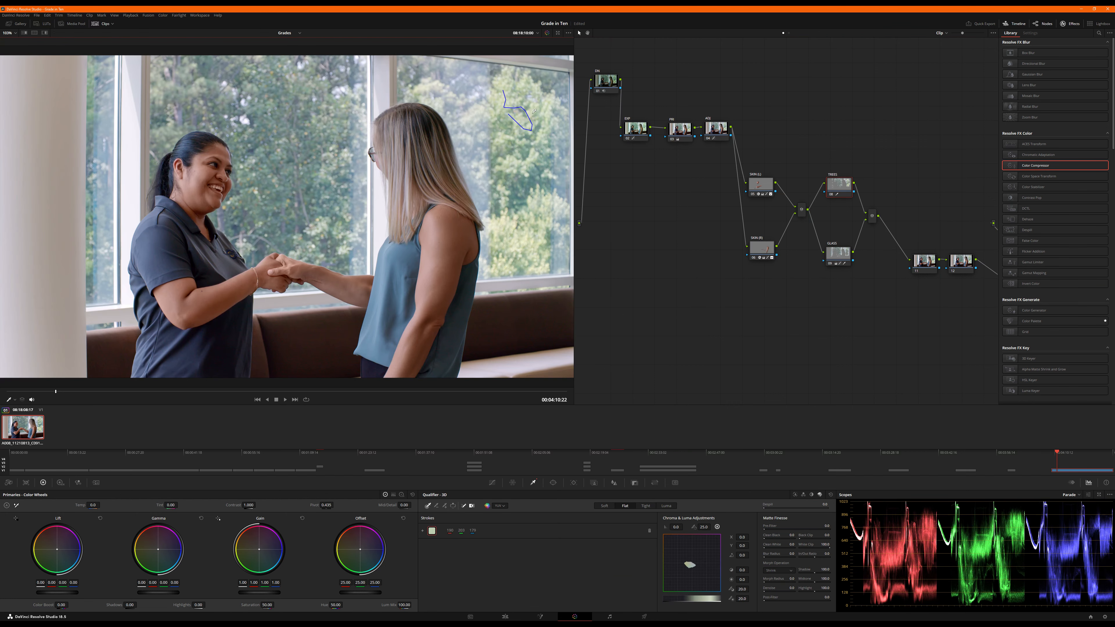
key(shift+h)
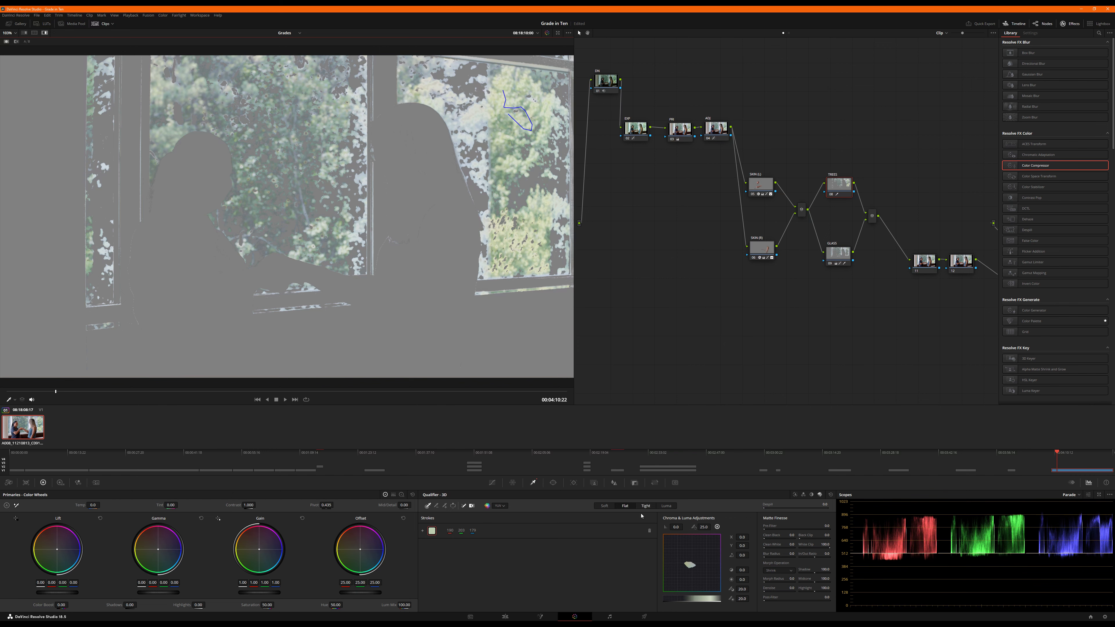
Replace the TREES sample with a short stroke on the bright foliage high in the far-right window, checking the matte against the full picture.
drag(500, 80, 503, 99)
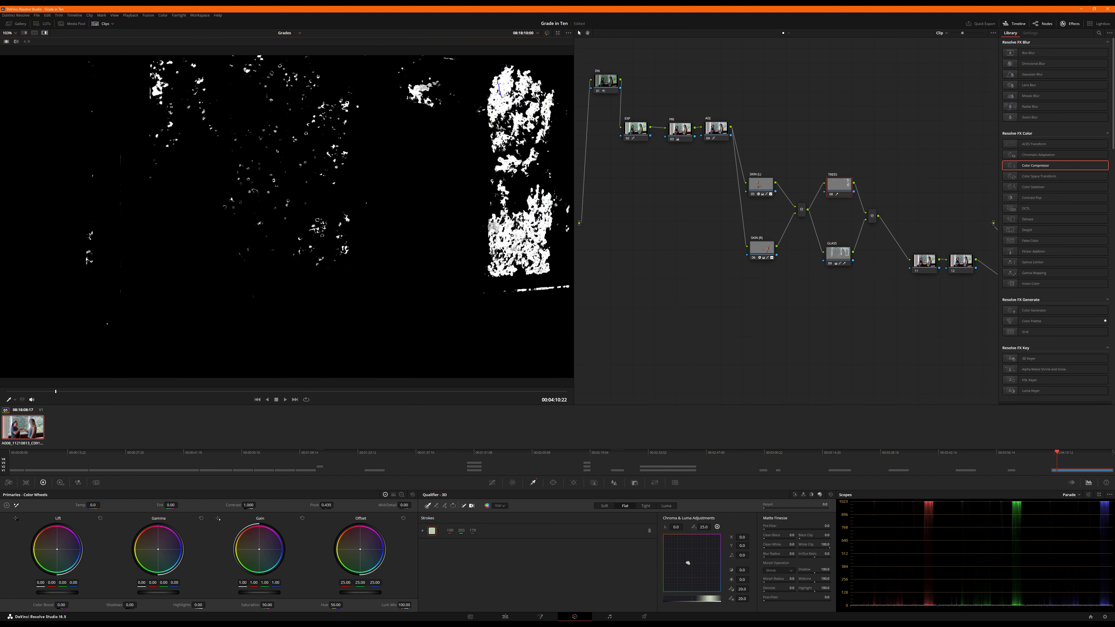
key(shift+h)
key(shift+h)
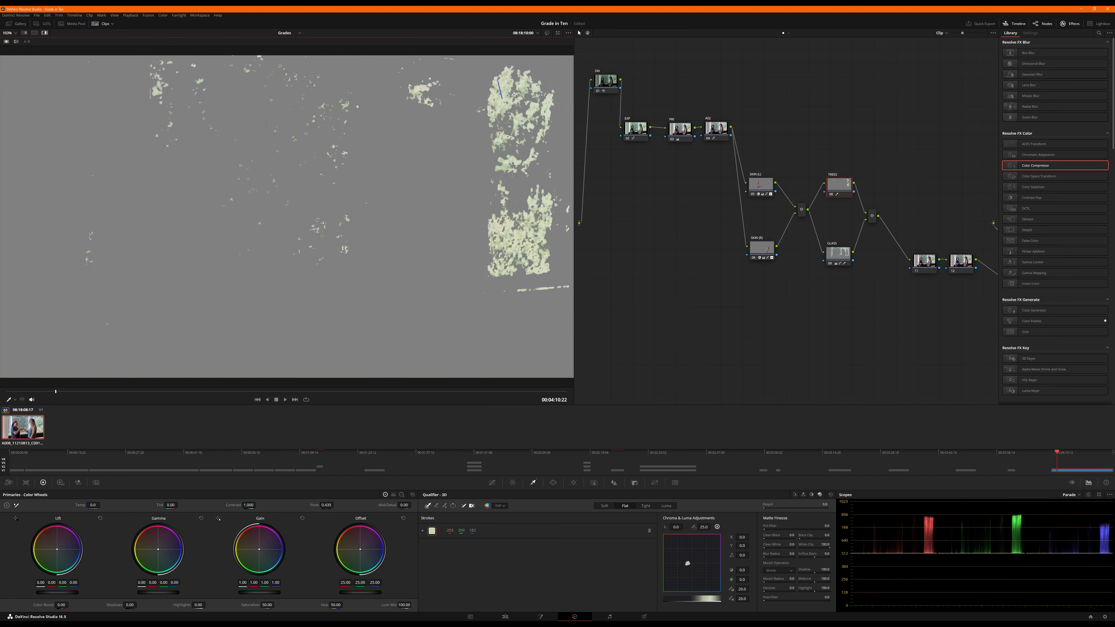
key(shift+h)
key(shift+h)
key(shift+h)
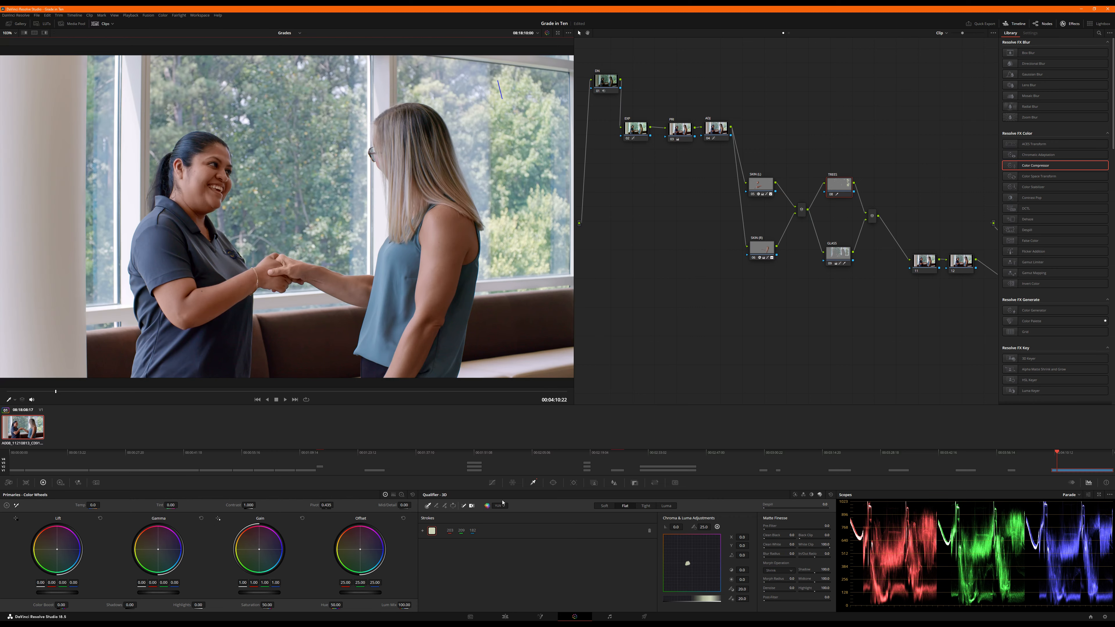
Add a small sample stroke on the darker trees between the two women to the TREES key, and preview the widened matte.
key(shift+h)
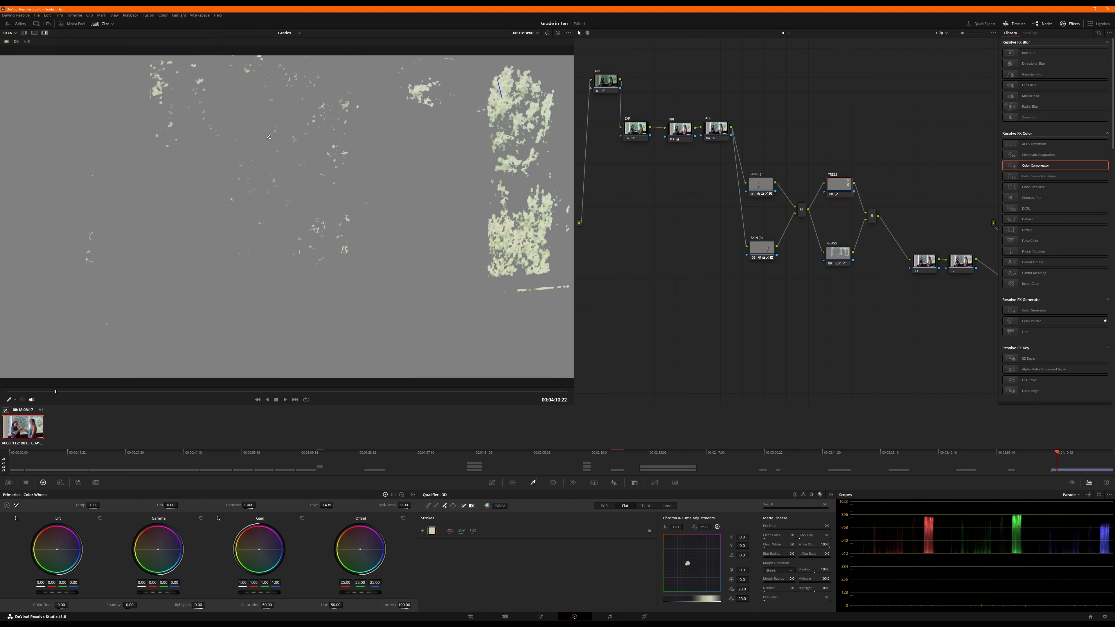
key(alt+shift+h)
drag(268, 139, 269, 140)
key(shift+h)
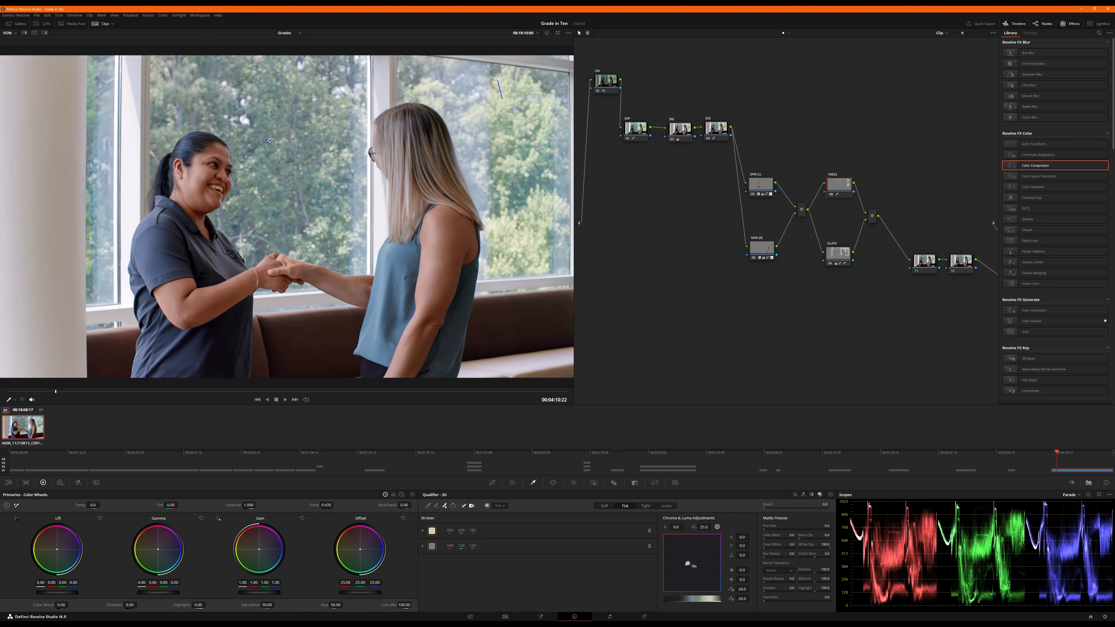
key(shift+h)
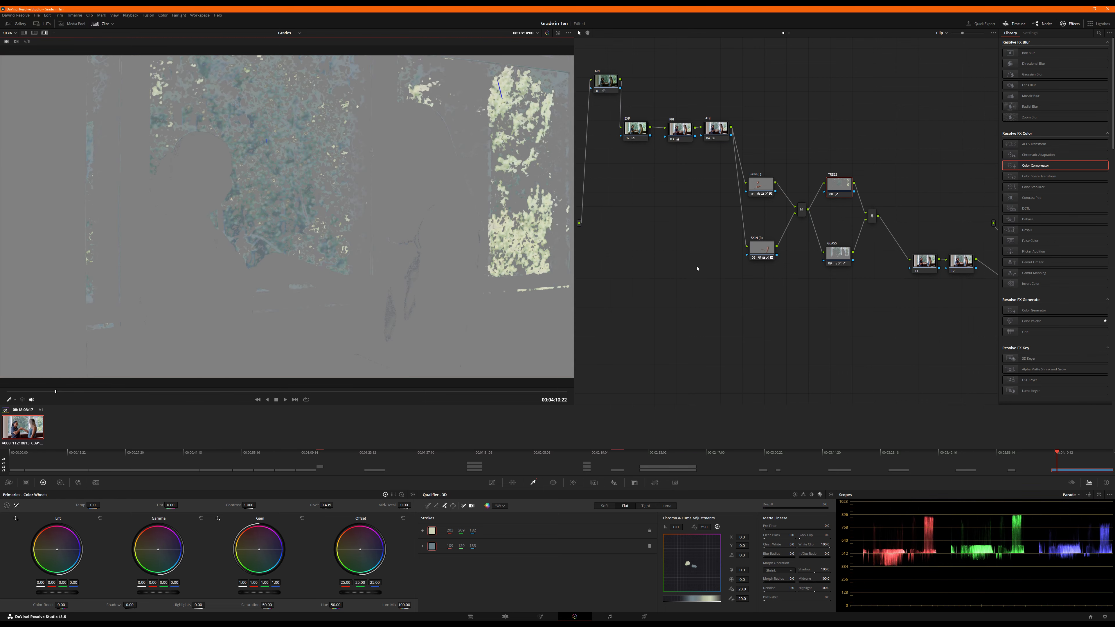
Refine the TREES matte by raising Black Clip, Clean White, Blur Radius and Denoise, and lowering White Clip.
click(493, 482)
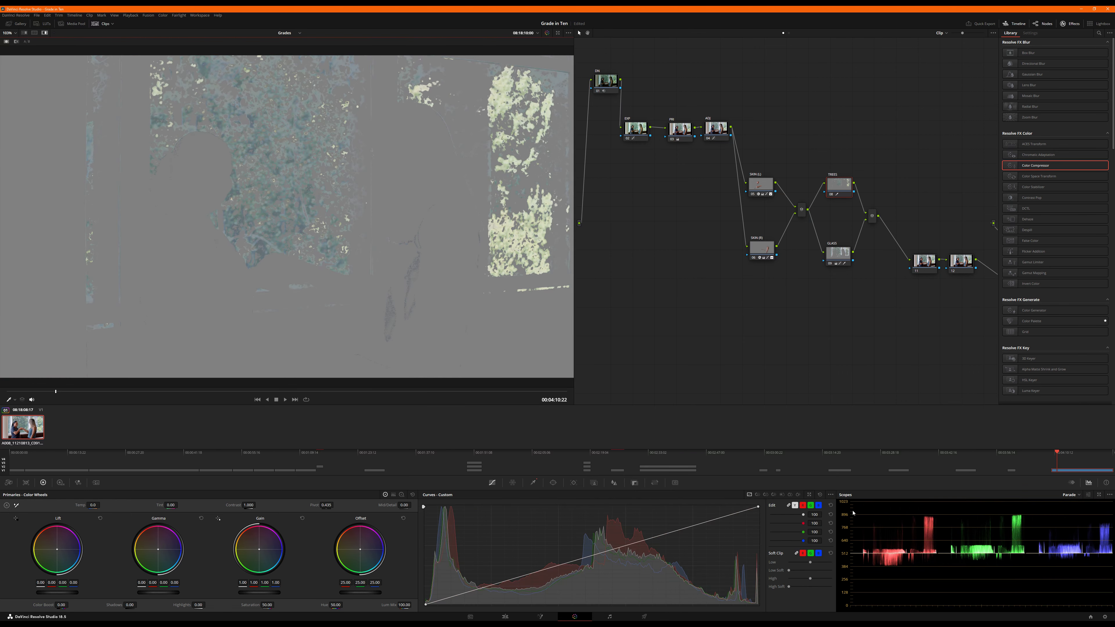
click(534, 483)
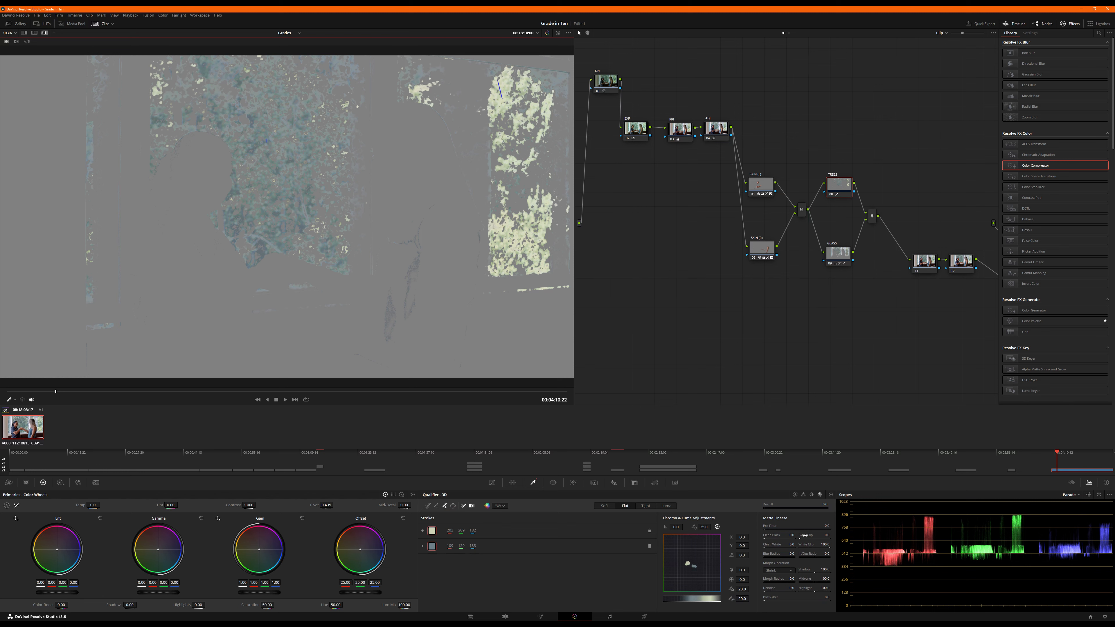
drag(824, 535, 835, 535)
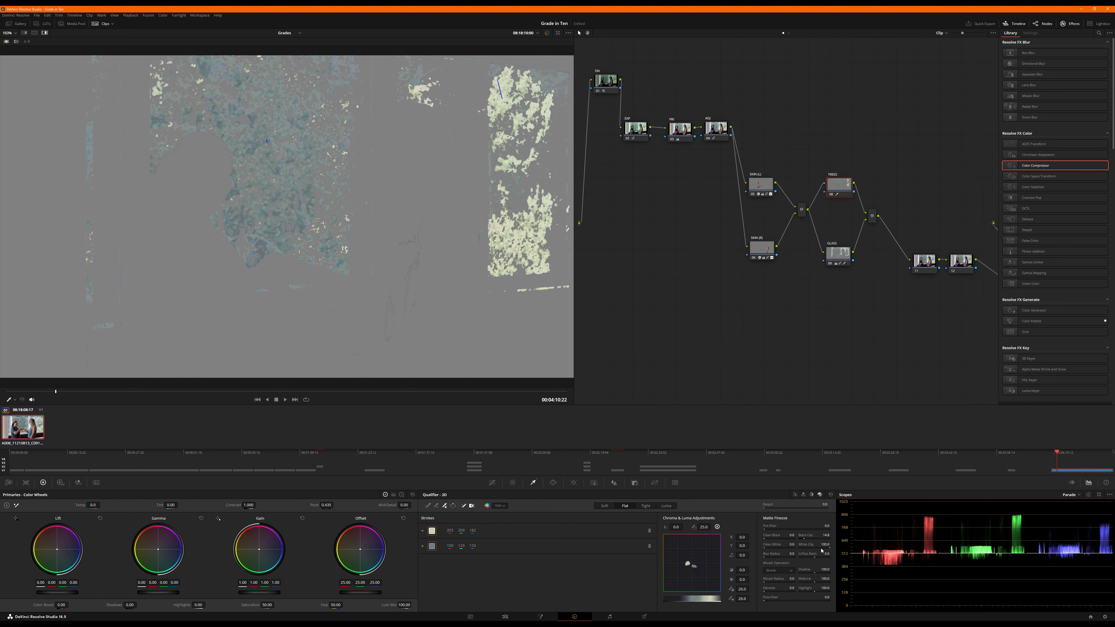
drag(825, 544, 772, 591)
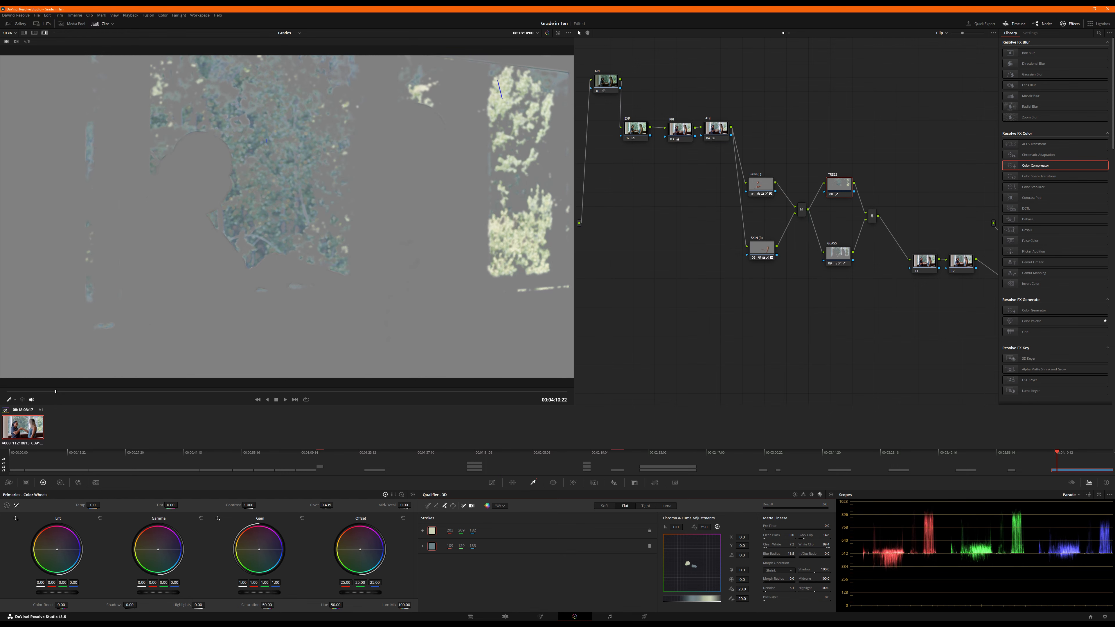
Show the full picture and adjust the TREES custom curves, lowering the blue highlights slightly and lifting the green shadows slightly.
click(492, 483)
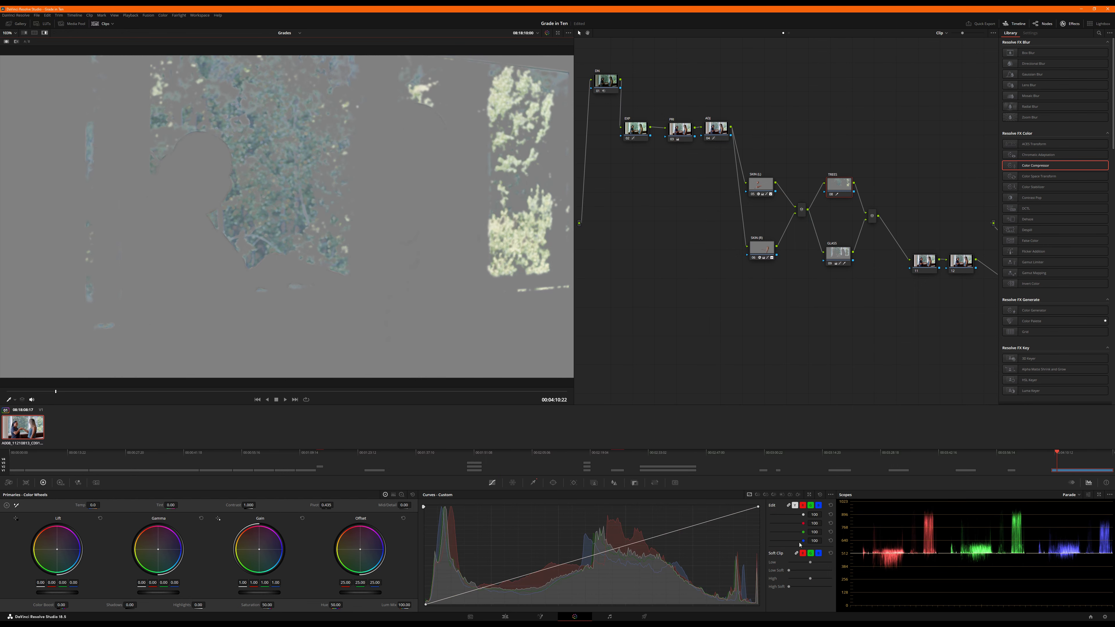
key(shift+h)
click(817, 506)
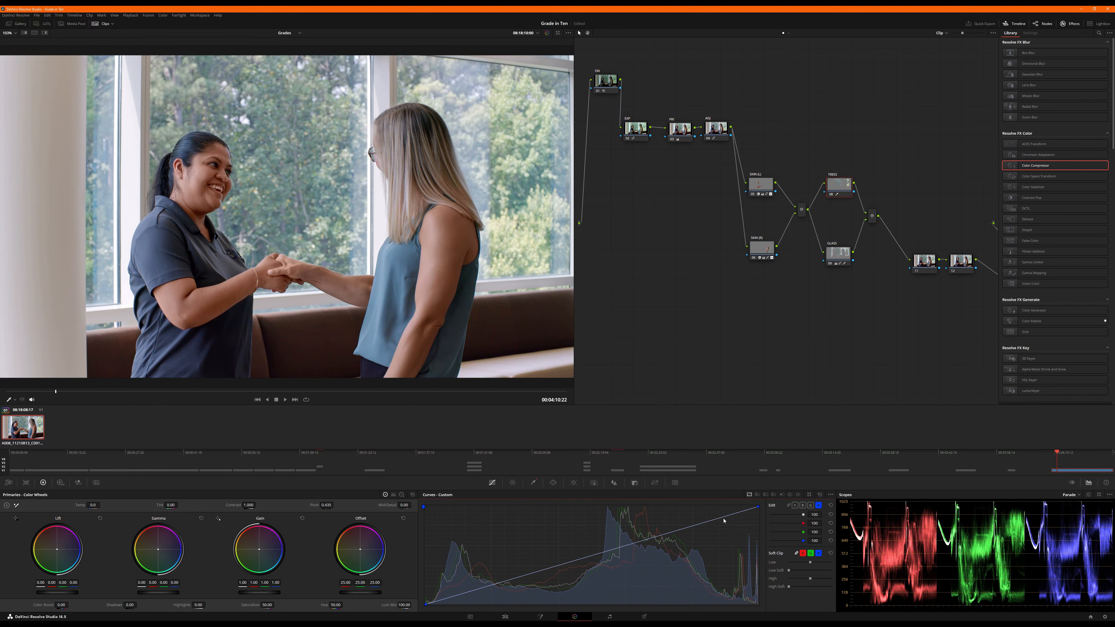
drag(722, 520, 722, 522)
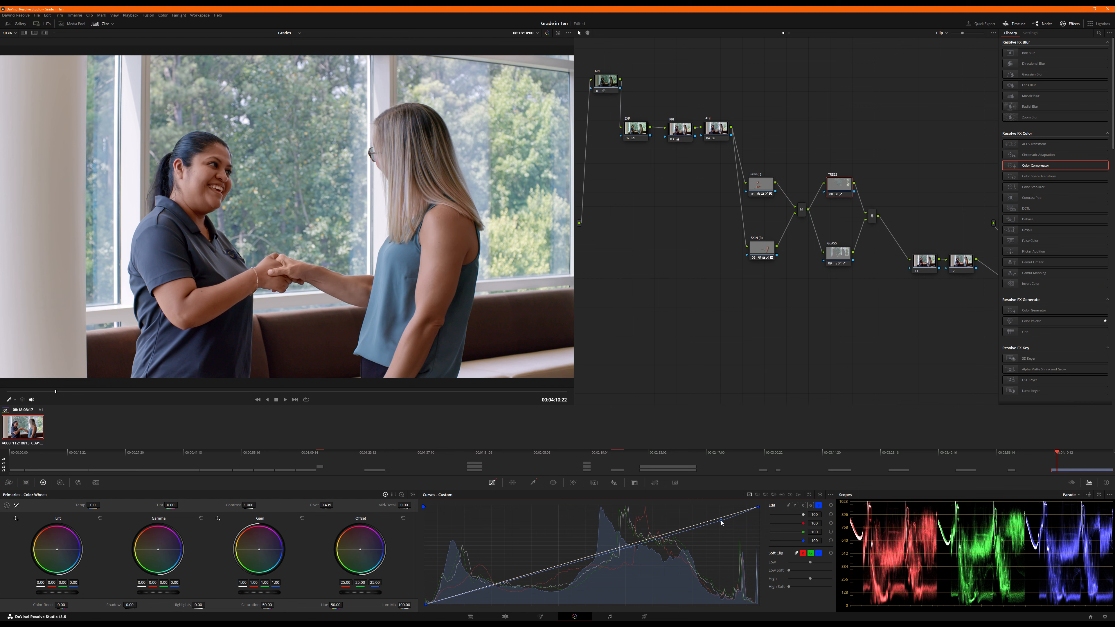
click(811, 505)
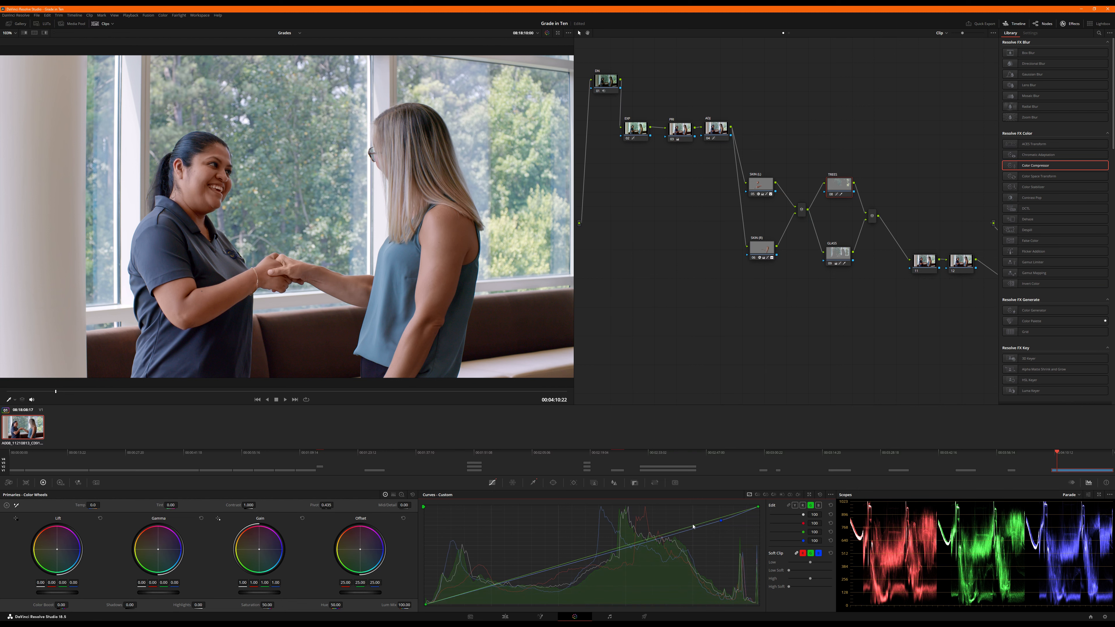
drag(690, 527, 674, 524)
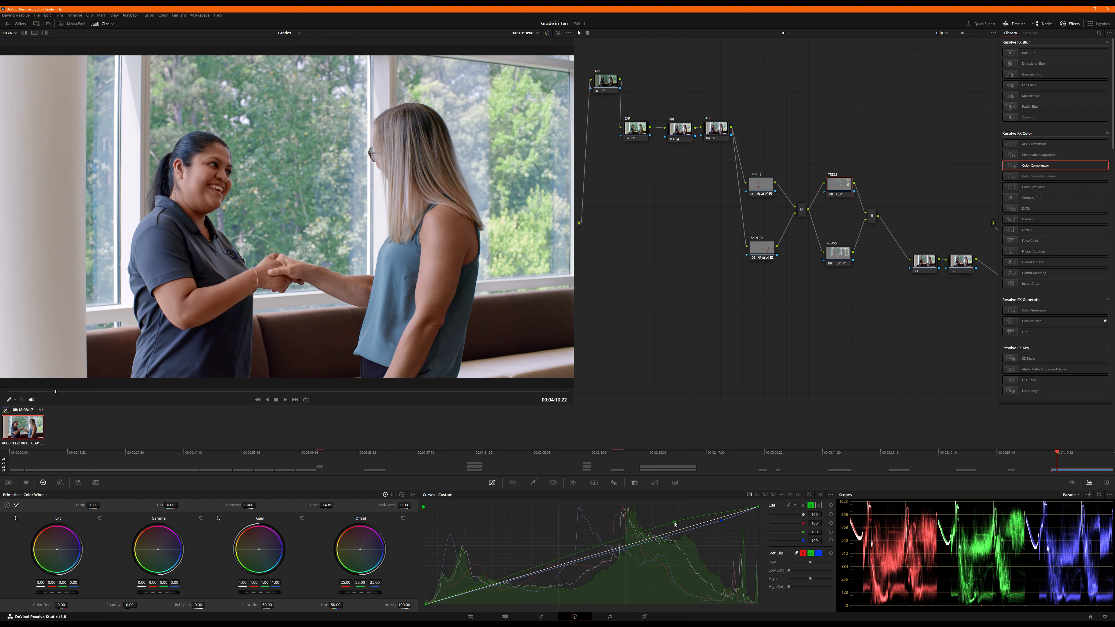
right_click(675, 523)
drag(585, 562, 526, 577)
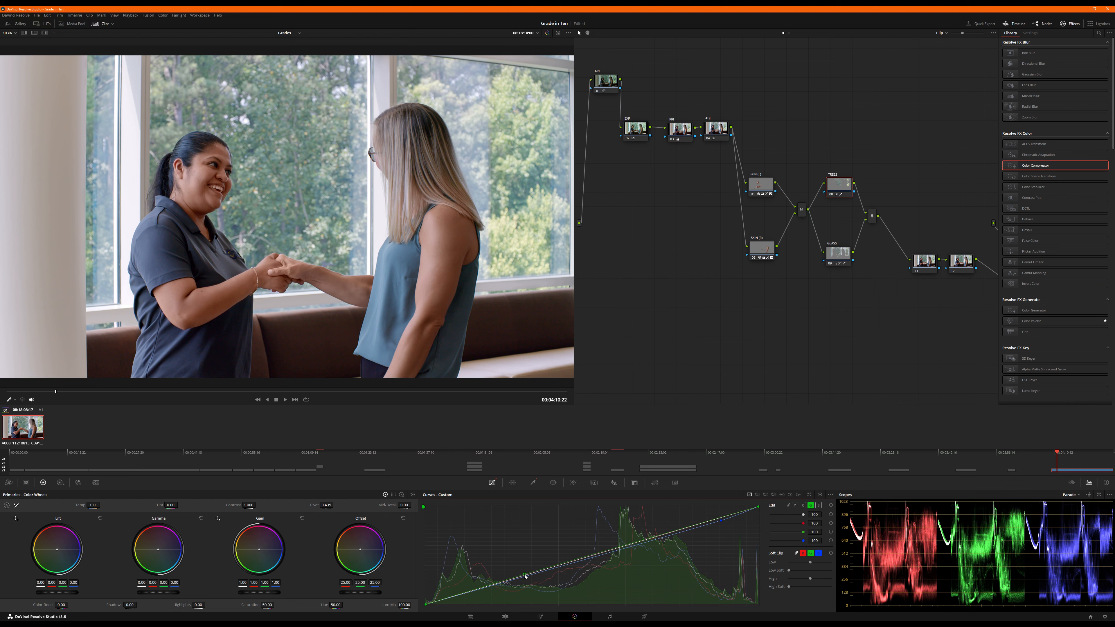
Set the TREES node's Saturation to 75, and ease it back to 65.
double_click(268, 604)
text(75)
key(Return)
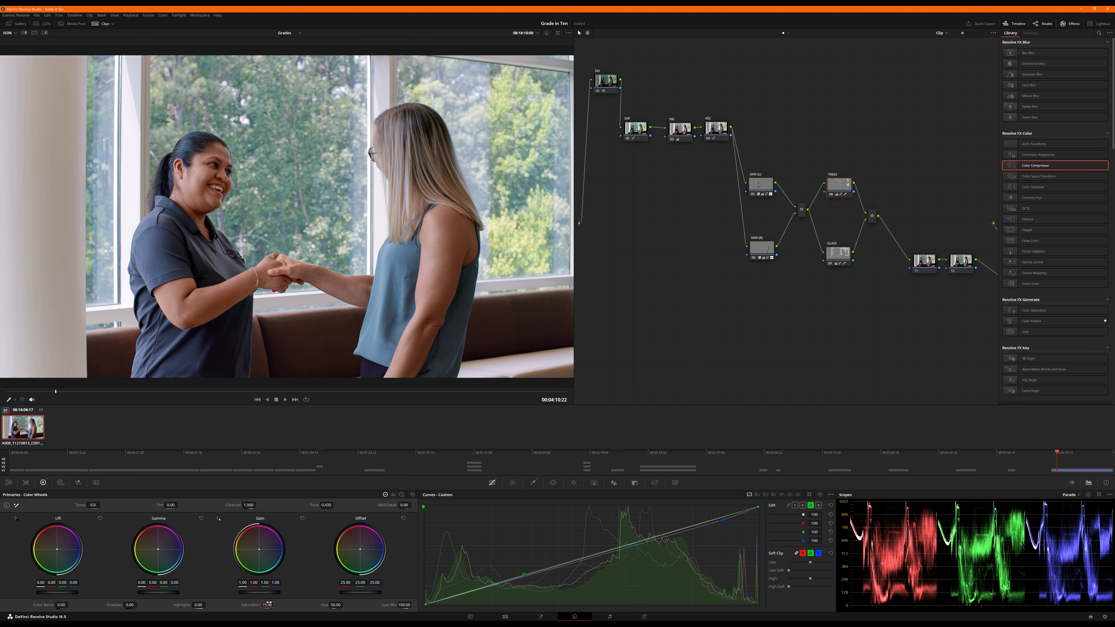
drag(268, 603, 260, 603)
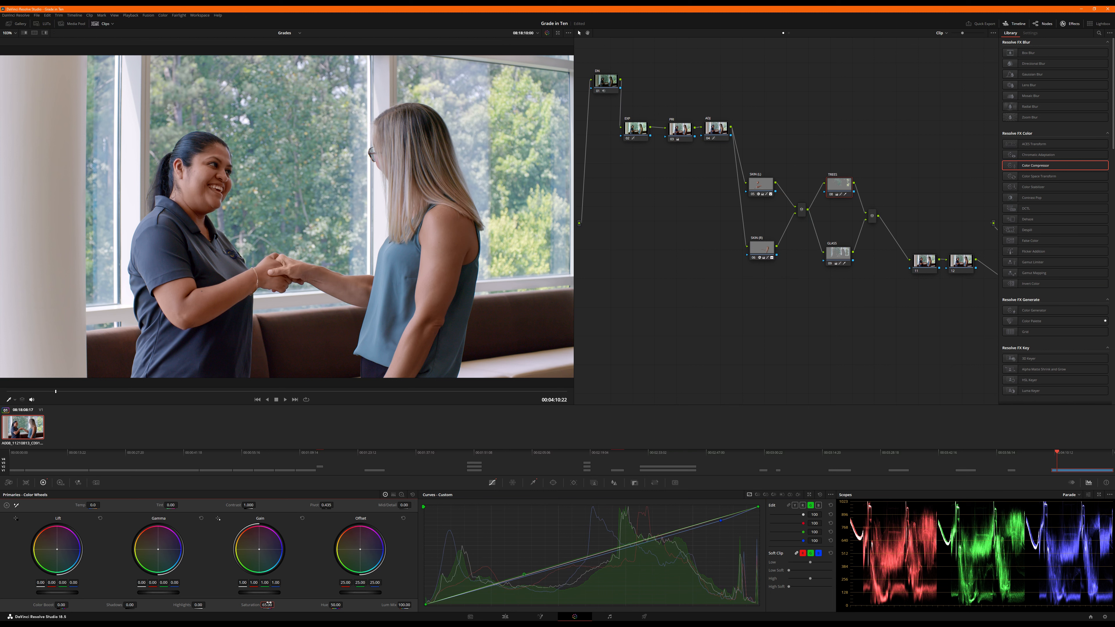
Compare the picture with the TREES correction off and on, and remove the highlight point from its blue curve.
click(524, 574)
key(ctrl+d)
key(ctrl+d)
key(ctrl+d)
key(ctrl+d)
click(819, 505)
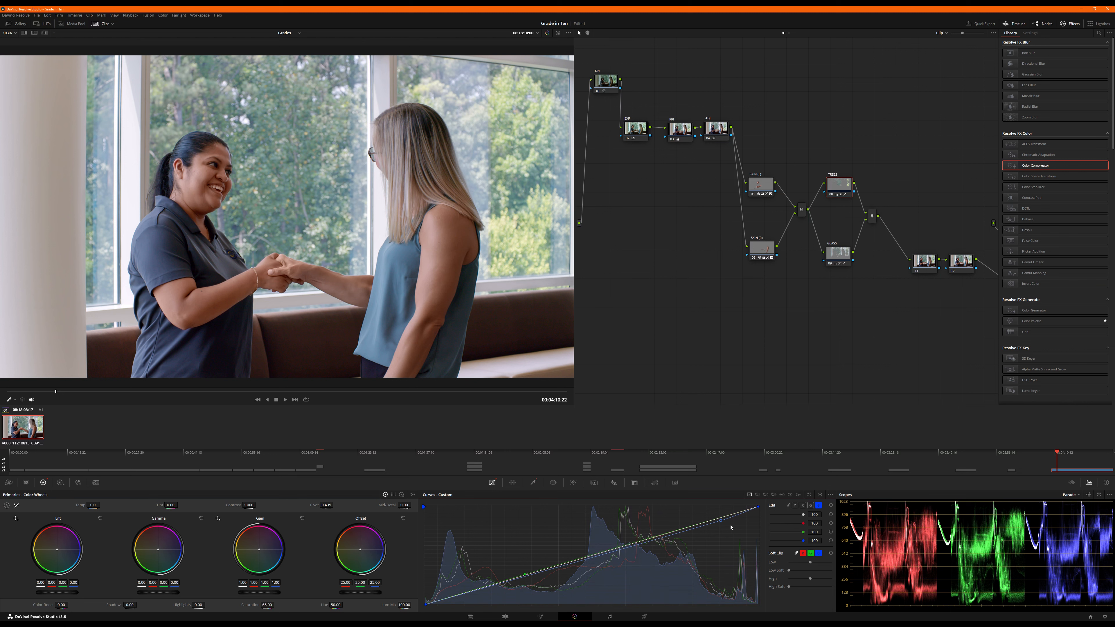
right_click(721, 521)
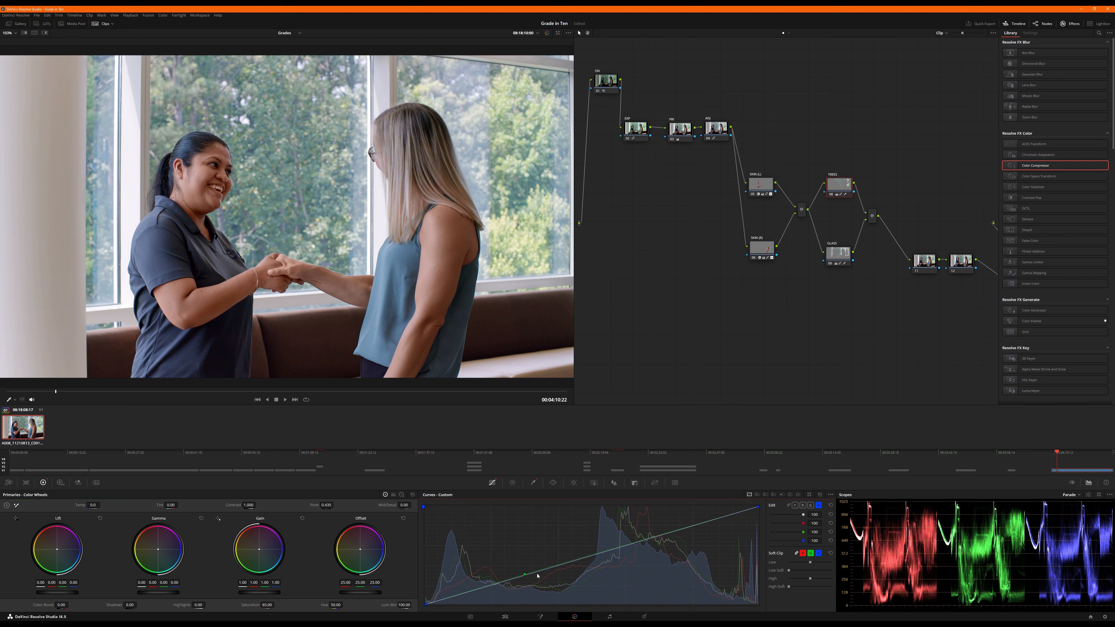
Adjust the shadows of the TREES blue curve, and compare the picture with the TREES and GLASS corrections off and on.
drag(538, 576, 466, 596)
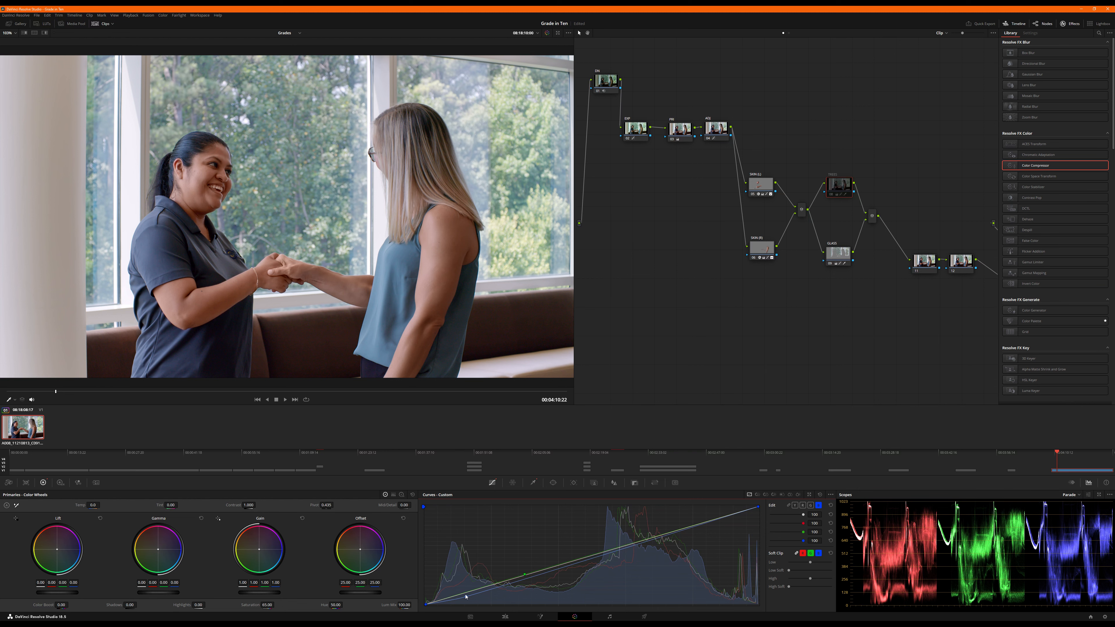
click(838, 253)
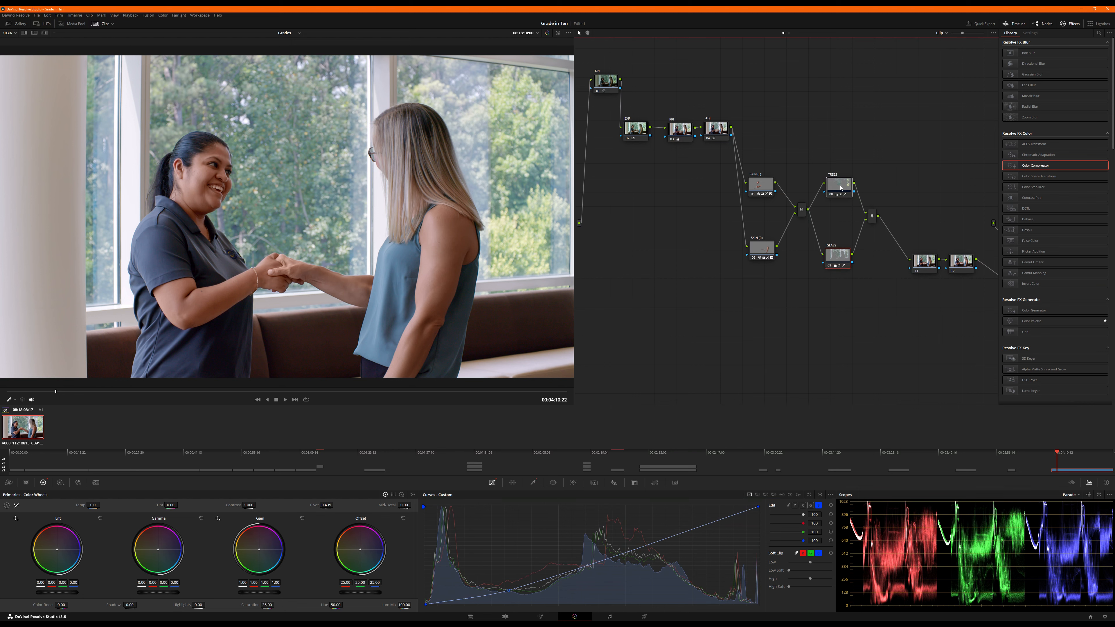
key(ctrl+d)
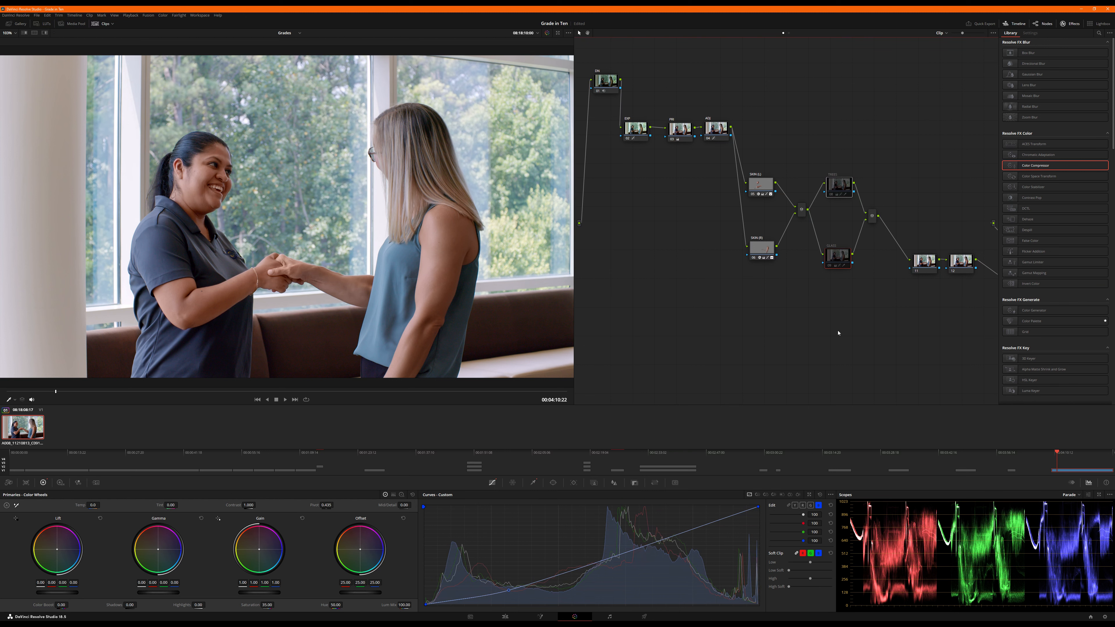
key(ctrl+d)
key(ctrl+d)
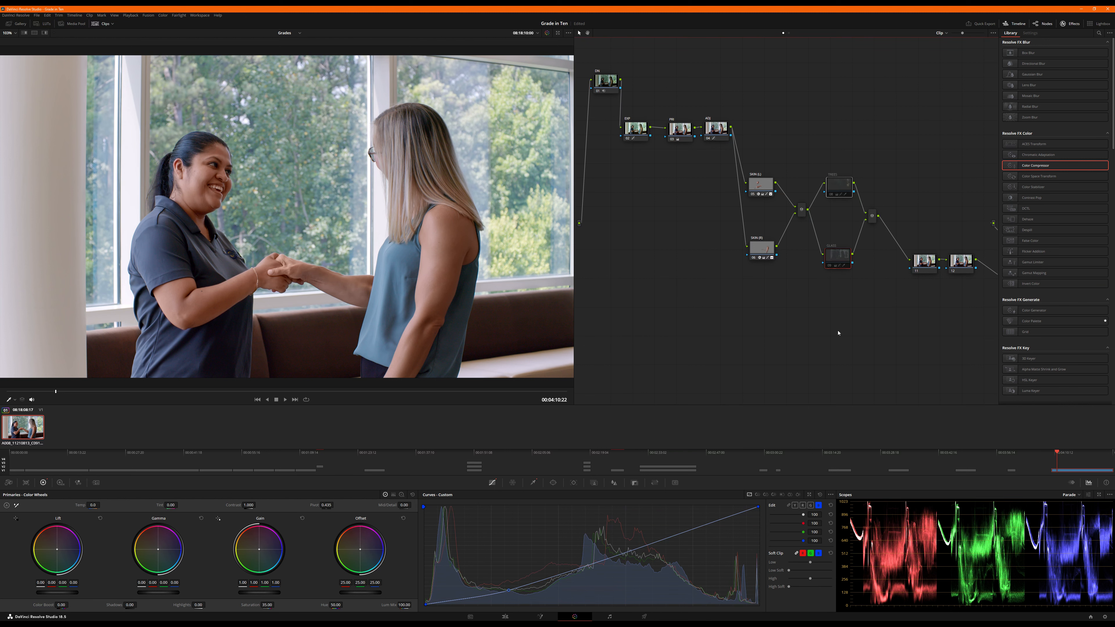
key(ctrl+d)
key(ctrl+d)
key(ctrl+d)
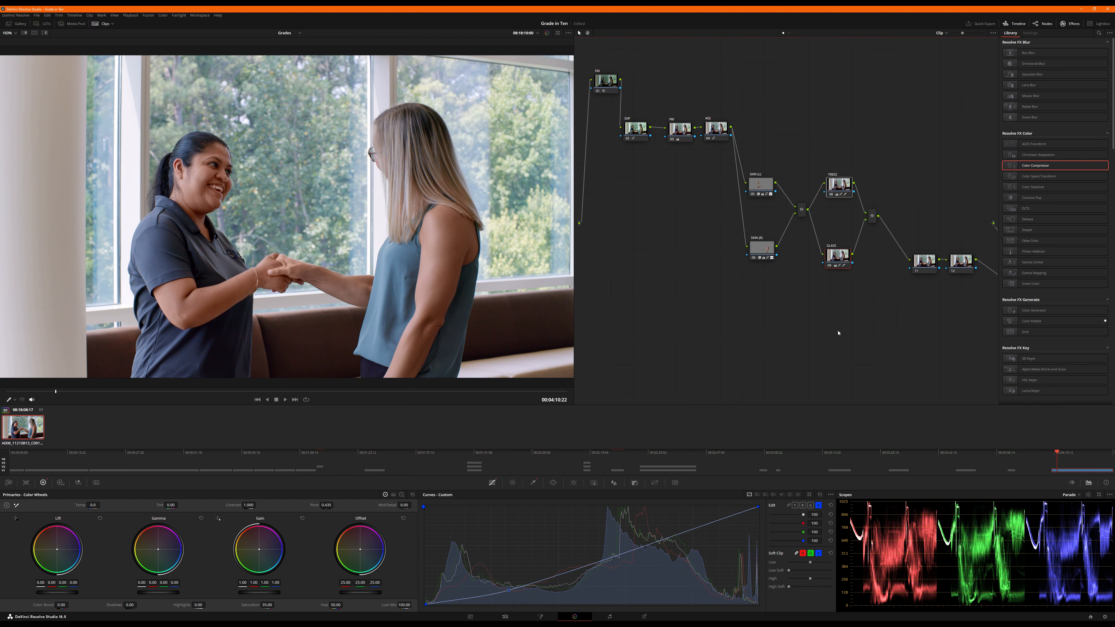
key(ctrl+d)
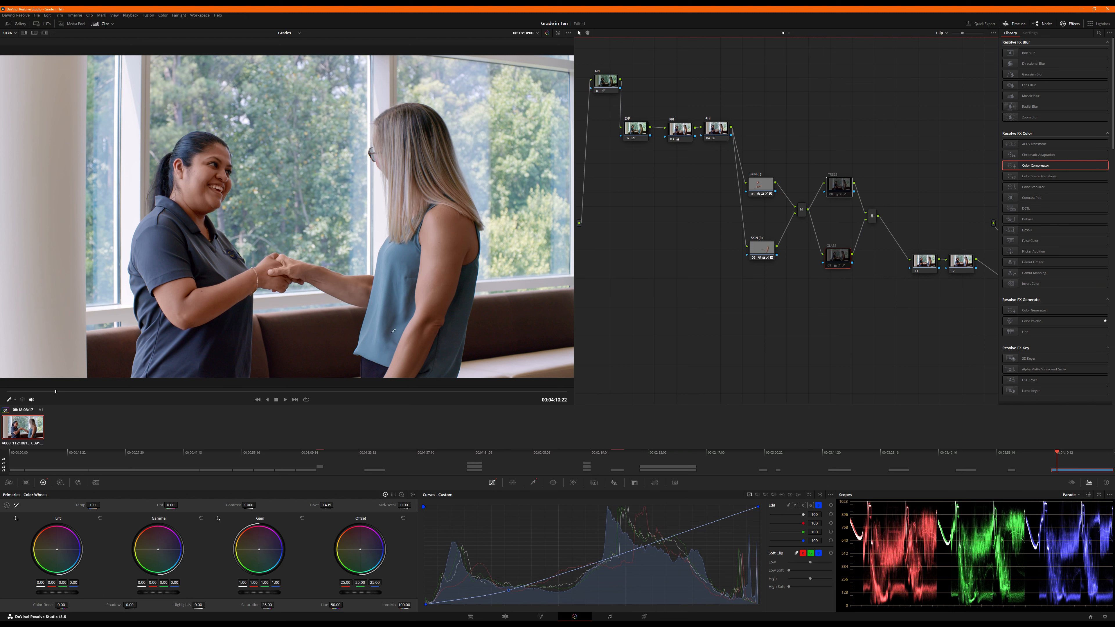
key(ctrl+d)
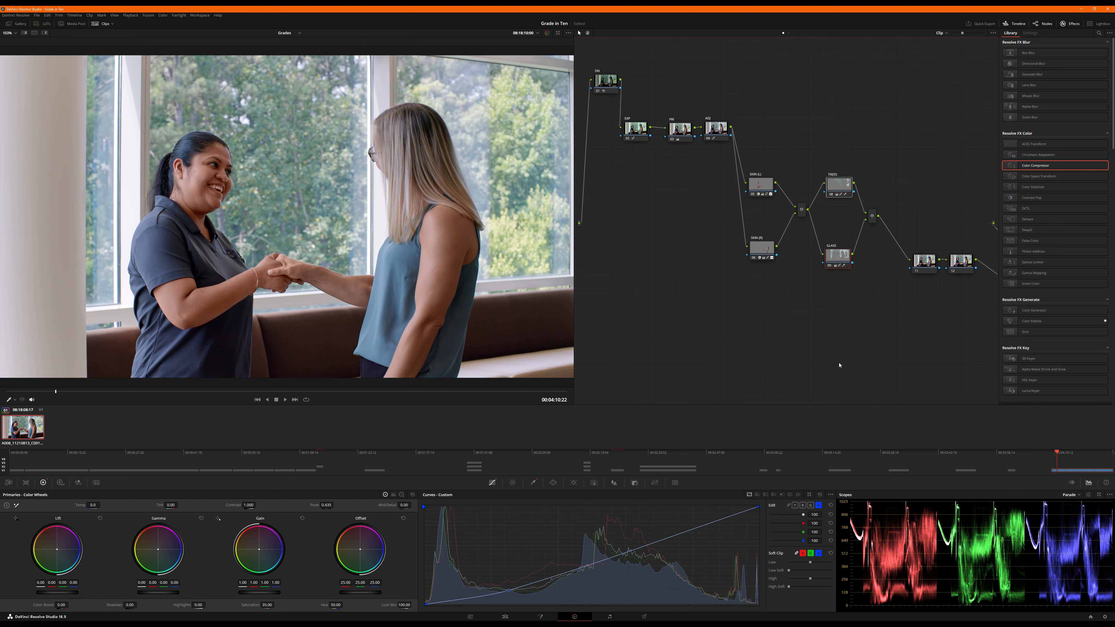
Set the GLASS node's Saturation to 25 and save the project.
double_click(267, 605)
text(25)
key(Return)
key(ctrl+s)
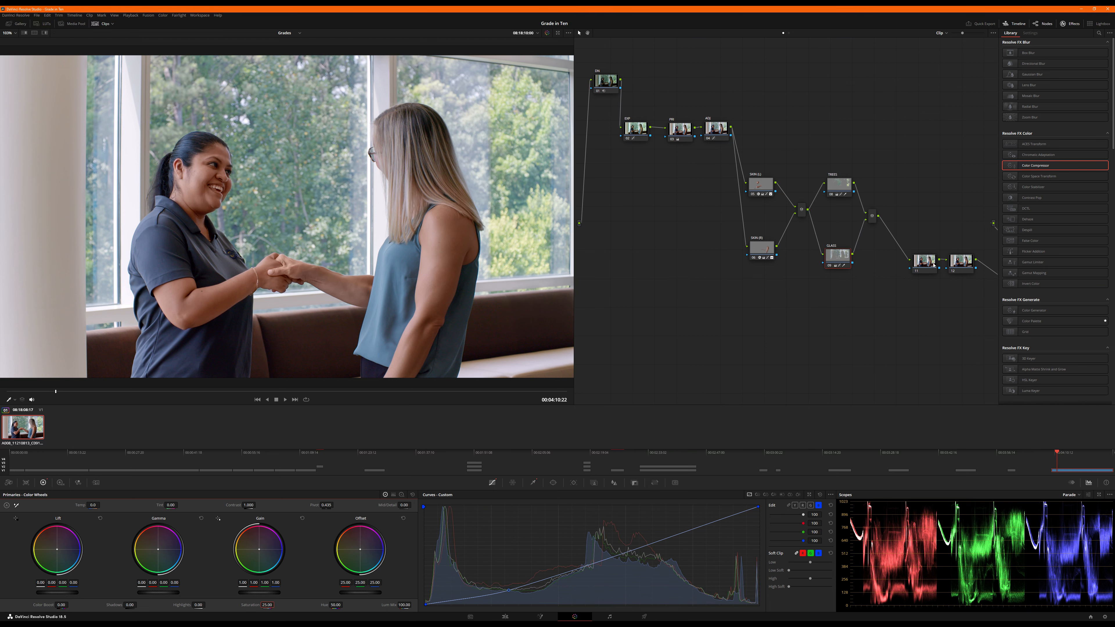
Hide the effects library, and shift the first unlabelled node after the TREES and GLASS mixer slightly and label it WALL.
right_click(875, 329)
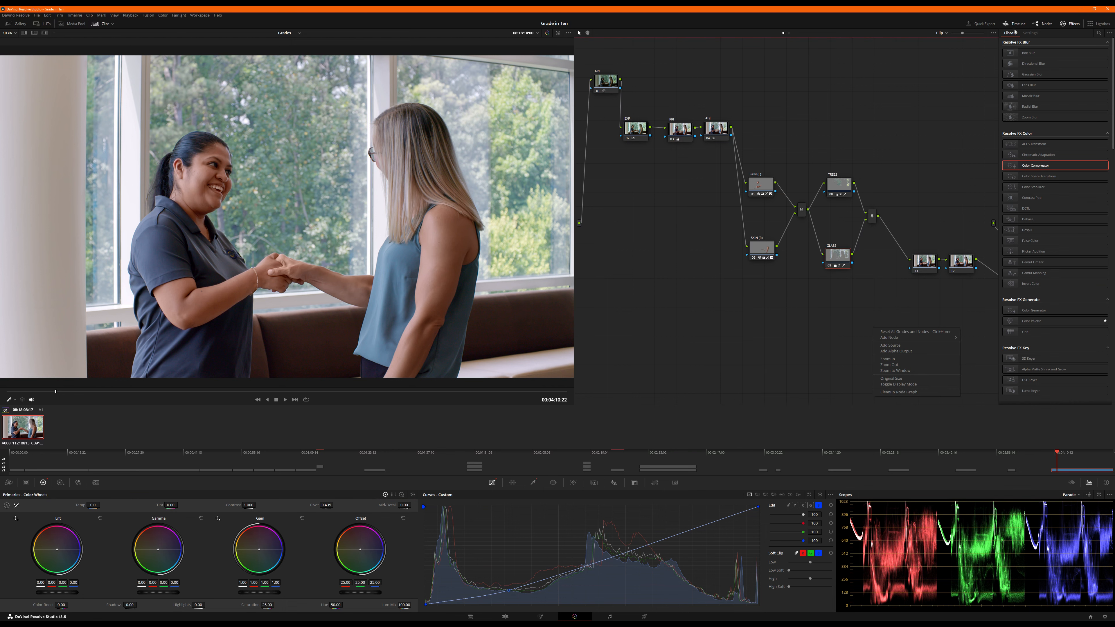
click(1069, 24)
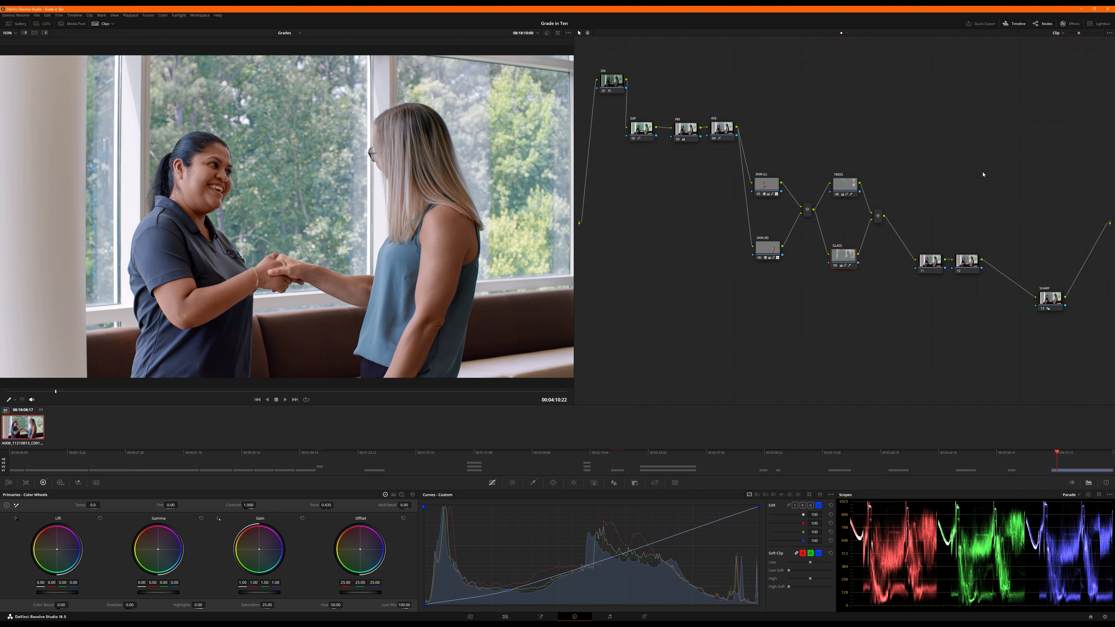
drag(932, 263, 922, 260)
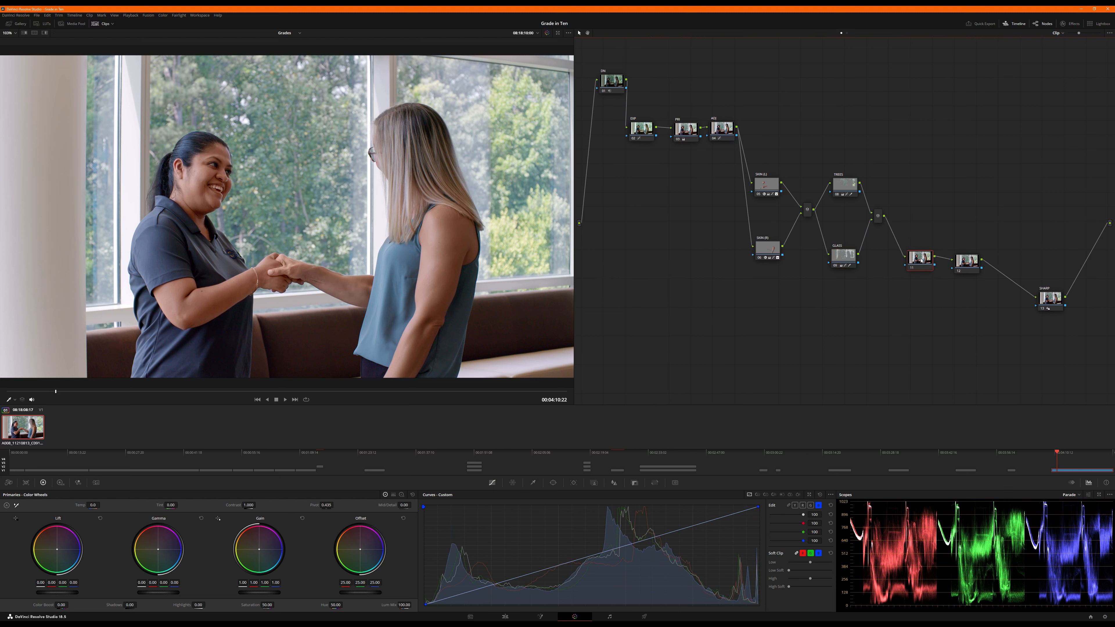
right_click(921, 259)
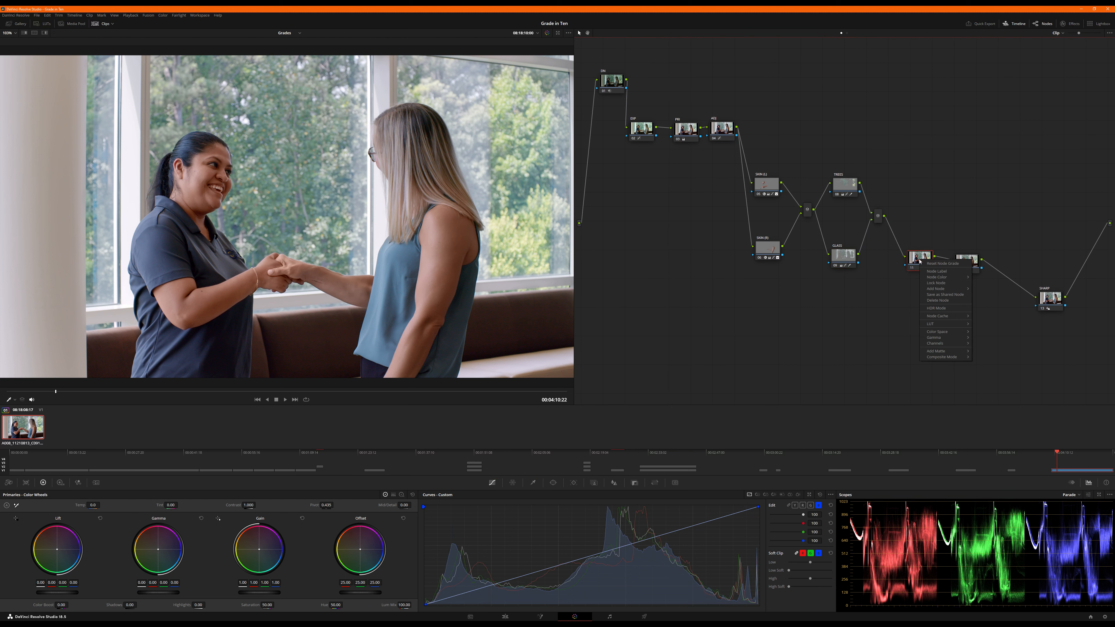
click(927, 272)
text(WALL)
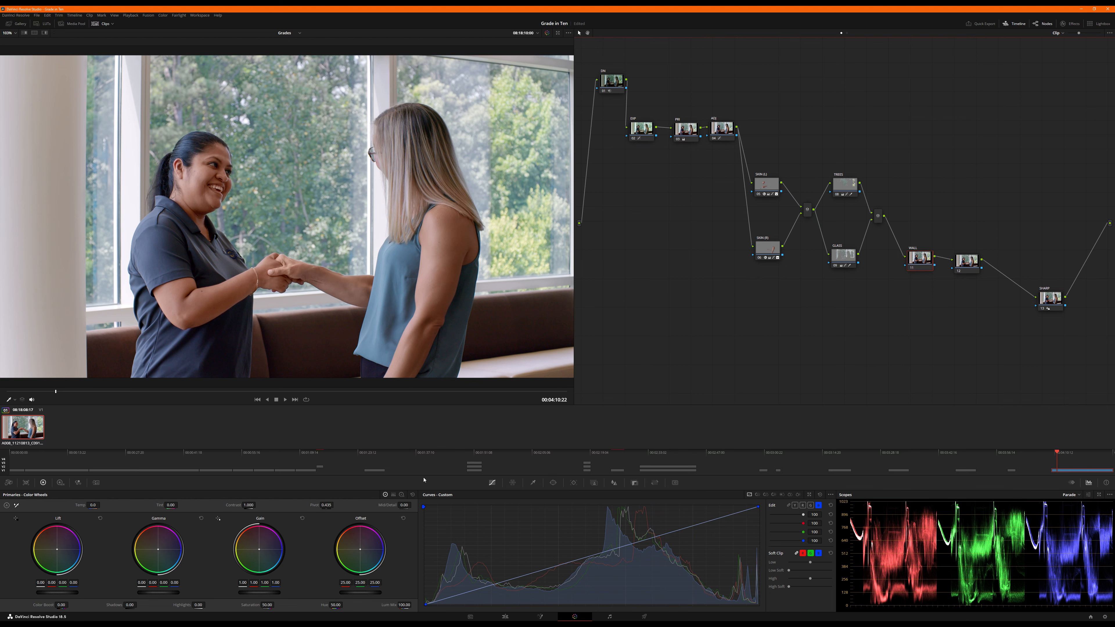
Sample the pale wall column with a 3D qualifier stroke on the WALL node and toggle the selection highlight.
click(533, 483)
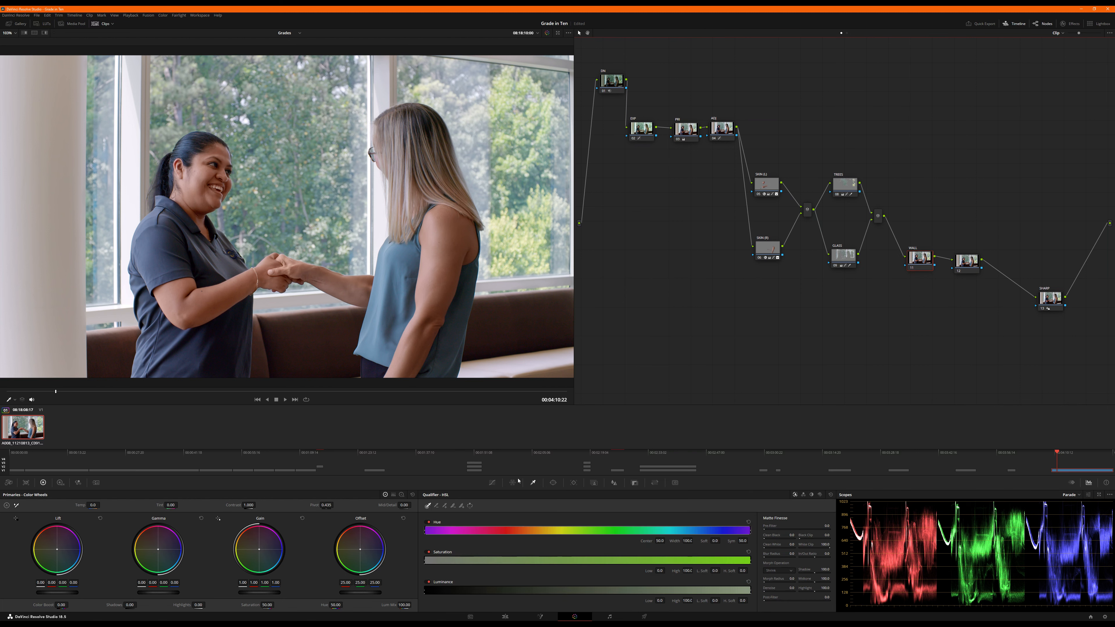
click(820, 495)
mouse_move(16, 65)
mouse_down()
mouse_move(71, 66)
mouse_move(69, 178)
mouse_up()
mouse_move(66, 226)
mouse_down()
mouse_move(61, 348)
mouse_move(27, 372)
mouse_move(11, 367)
mouse_move(1, 272)
mouse_move(12, 148)
mouse_up()
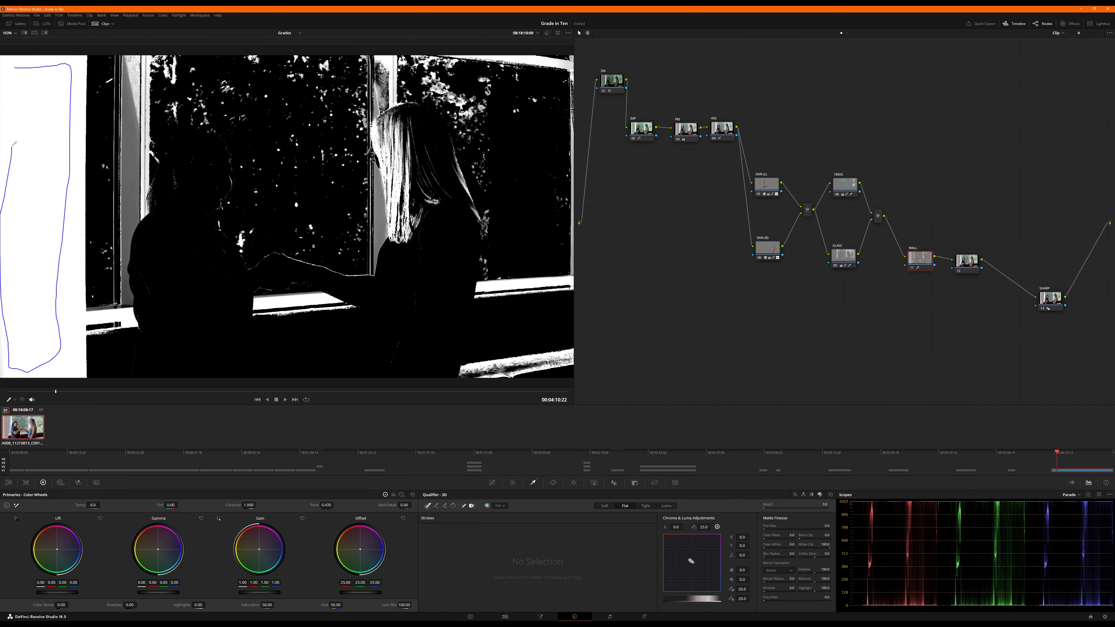
key(shift+h)
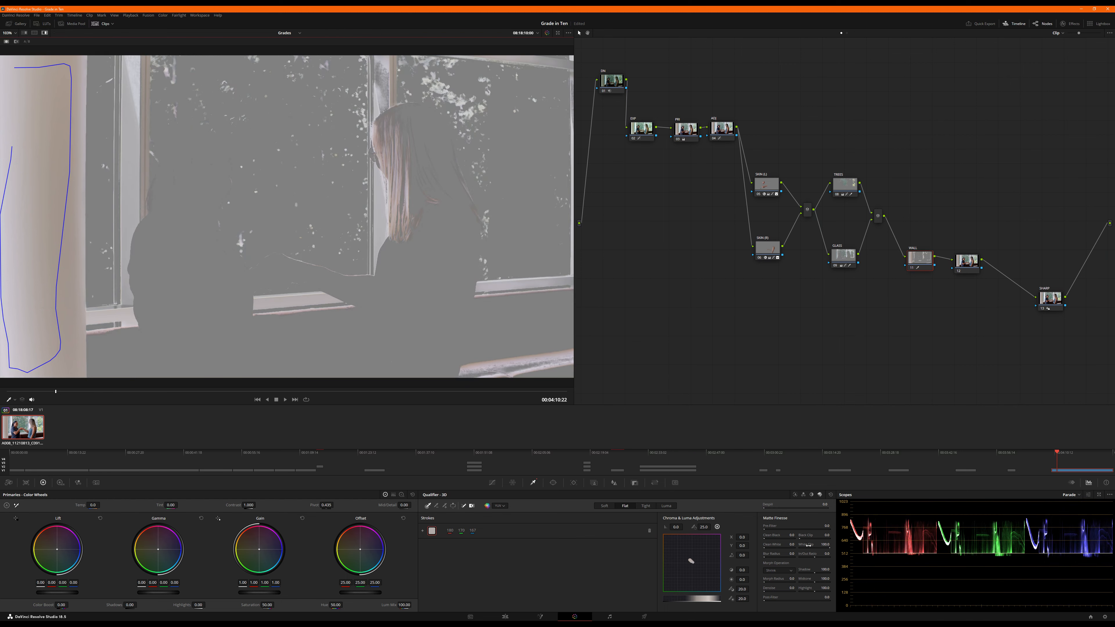
Try subtracting the blonde hair from the WALL selection, undo it, and resample the column with a new qualifier stroke.
drag(813, 539, 799, 539)
drag(399, 163, 398, 237)
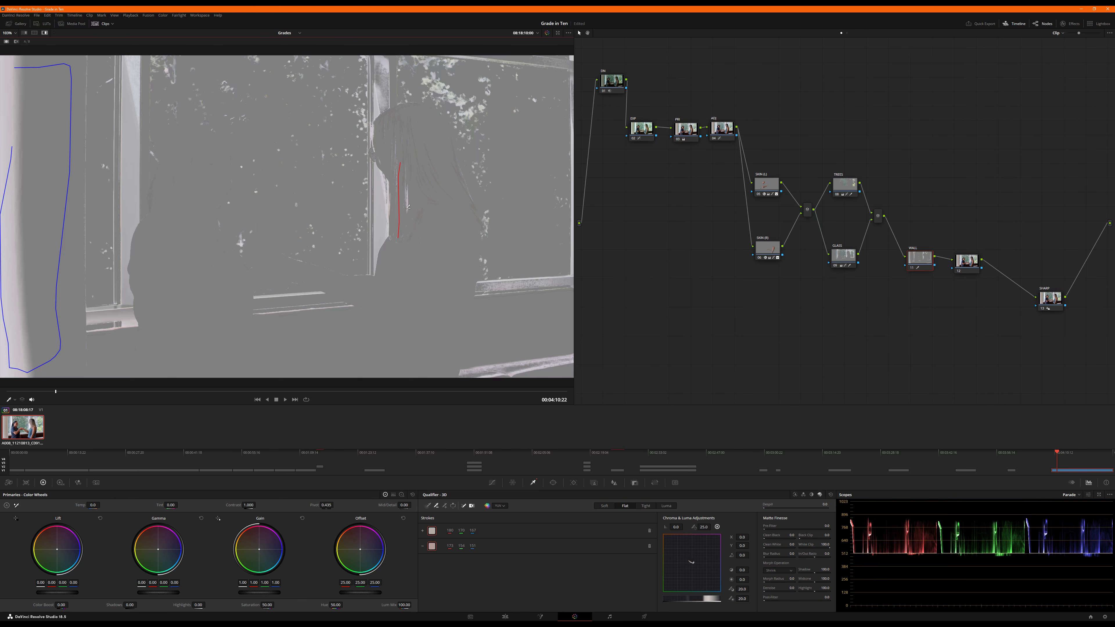
key(ctrl+z)
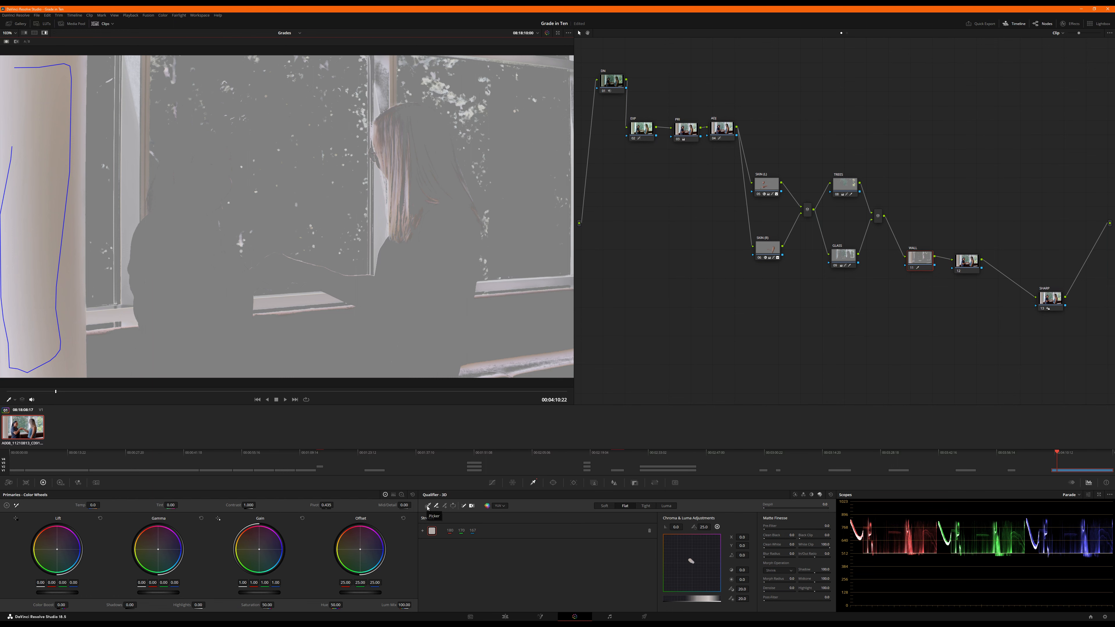
mouse_move(20, 86)
mouse_down()
mouse_move(55, 205)
mouse_move(60, 355)
mouse_move(13, 362)
mouse_move(10, 240)
mouse_up()
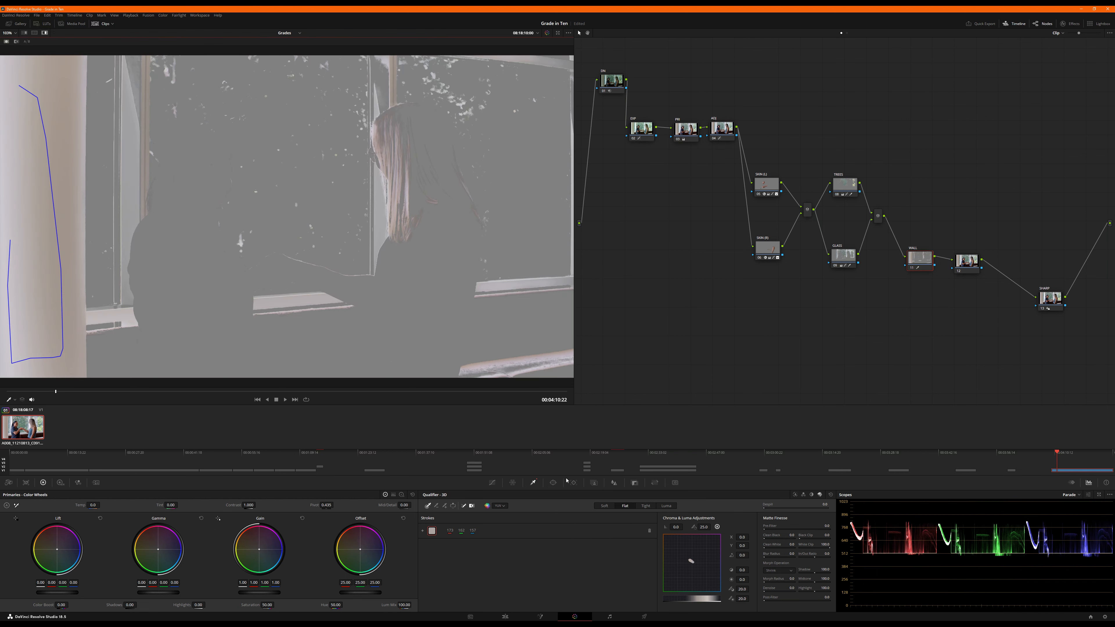
Add a linear window to the WALL node and shape it around the column, extending past the frame, then fit the picture to the viewer.
click(552, 482)
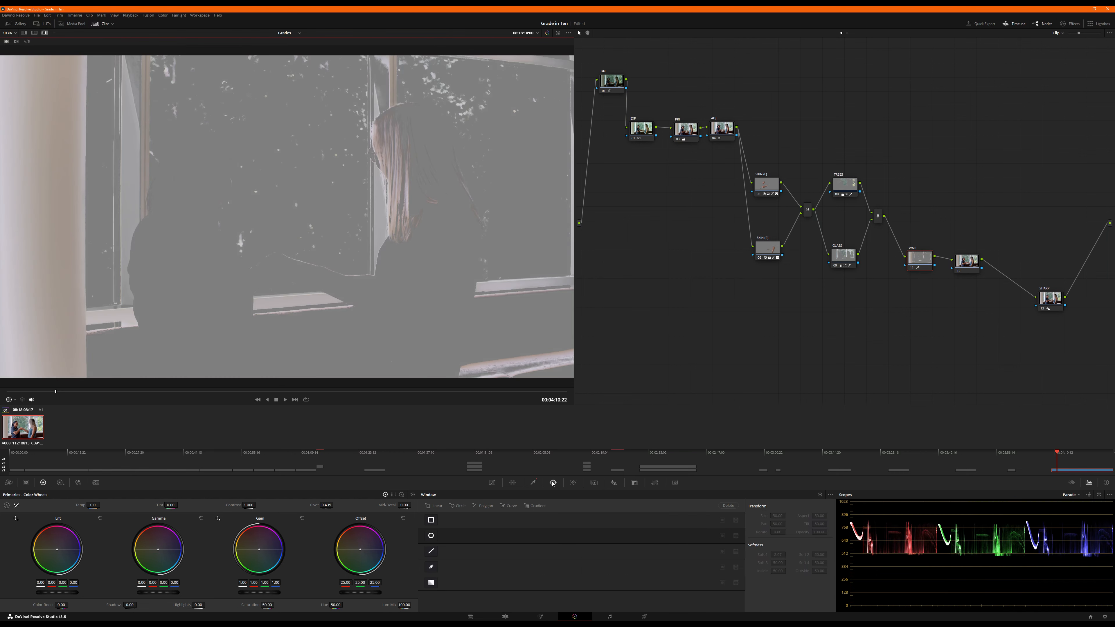
click(430, 520)
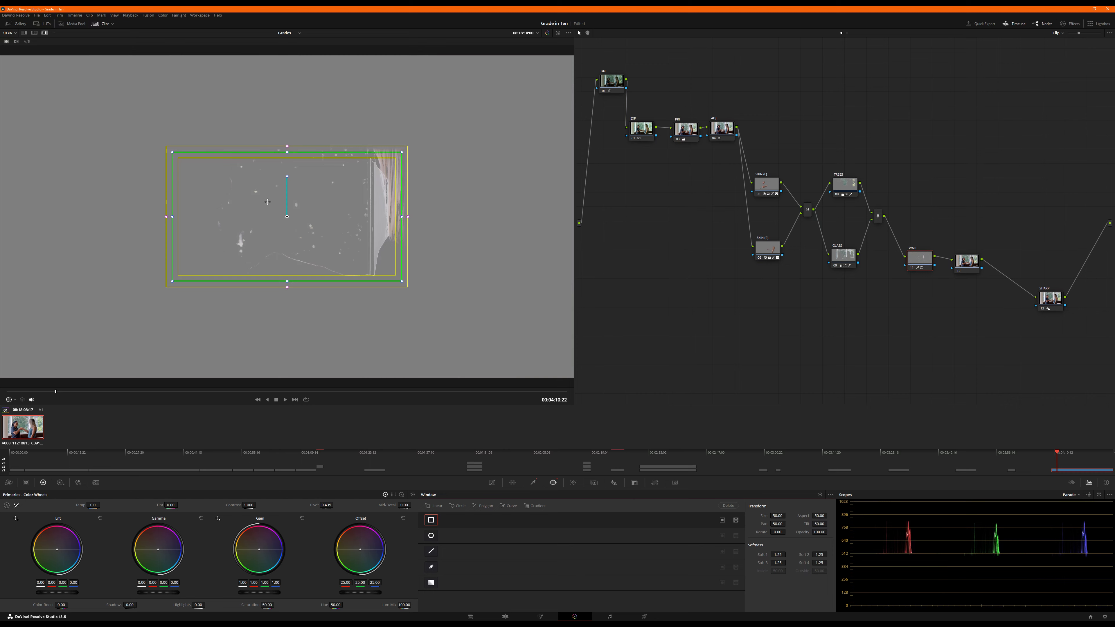
scroll(264, 217, down, 3)
key(shift+h)
drag(264, 218, 133, 144)
drag(156, 189, 155, 347)
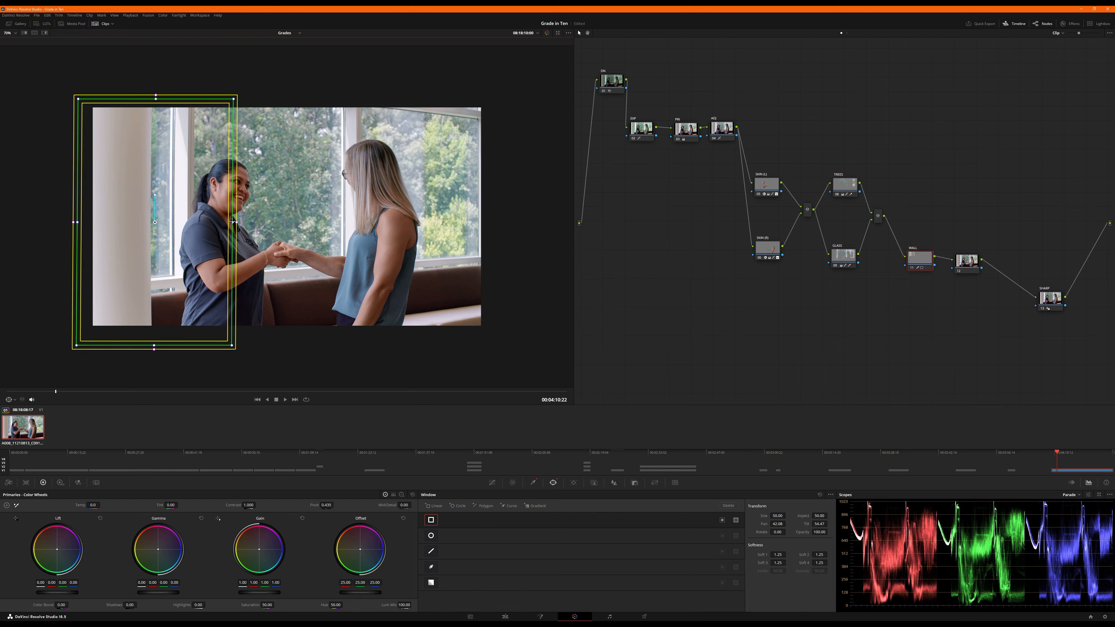
drag(233, 222, 209, 222)
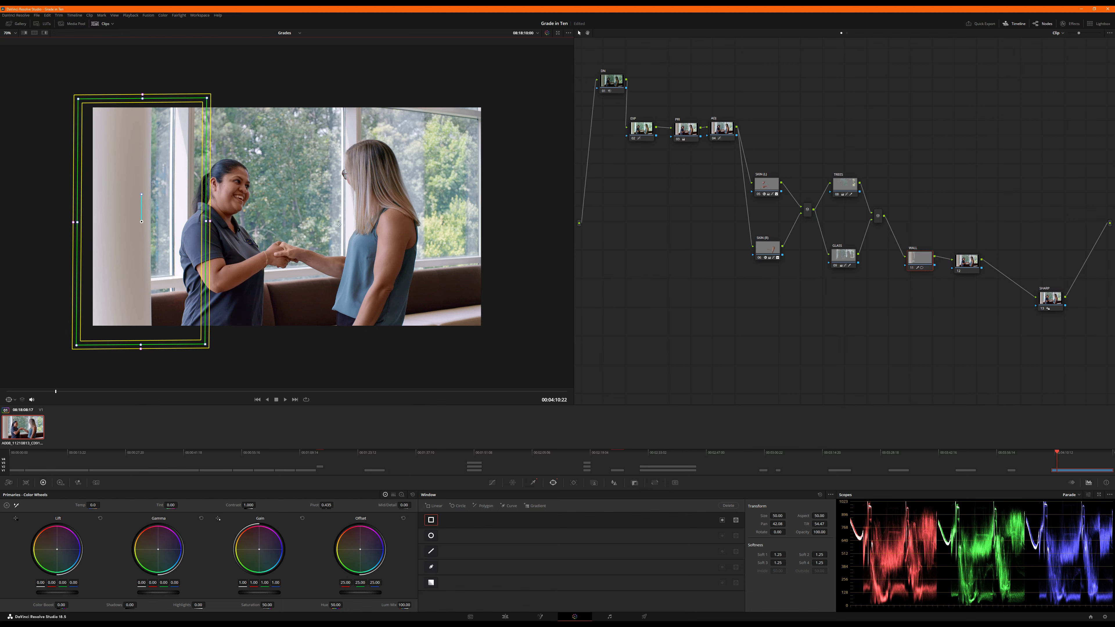
click(13, 35)
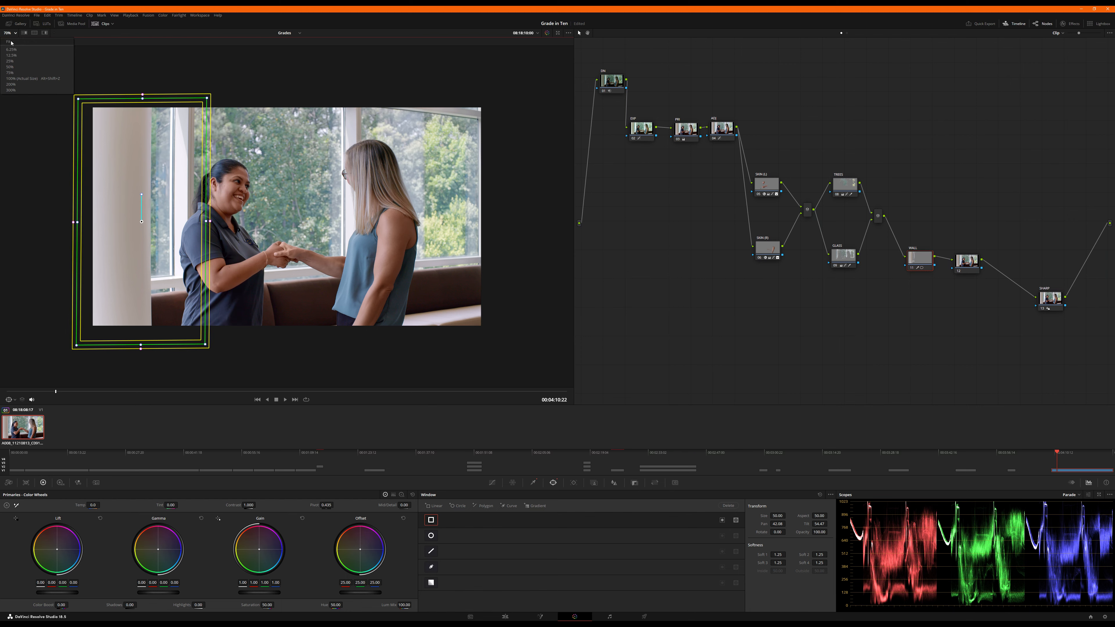
click(12, 43)
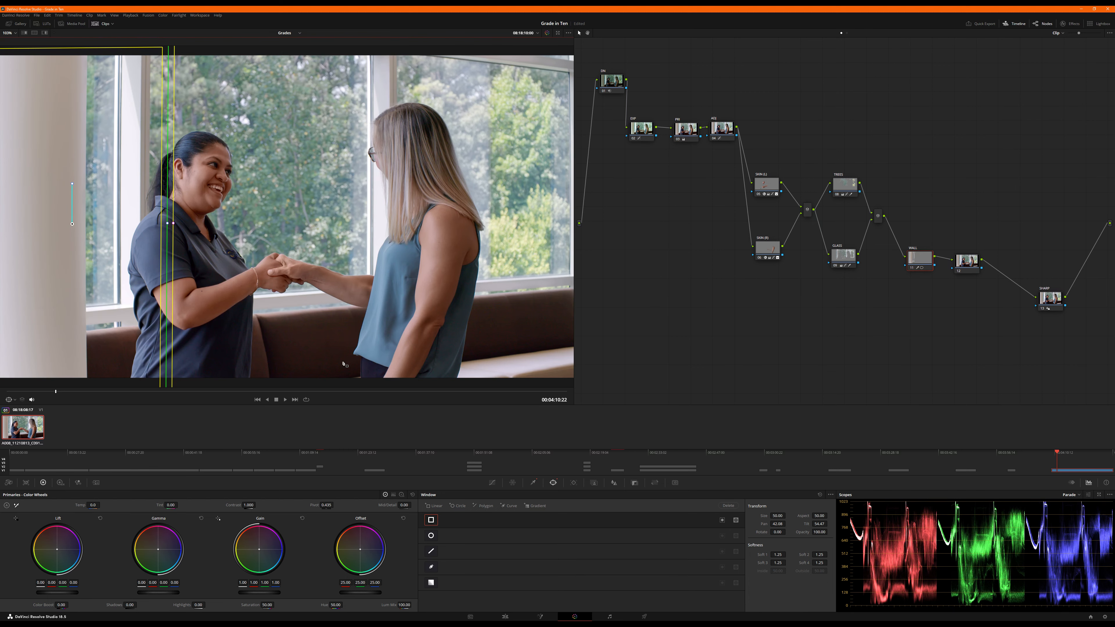
Refine the WALL qualifier matte by raising Denoise and Black Clip.
click(492, 483)
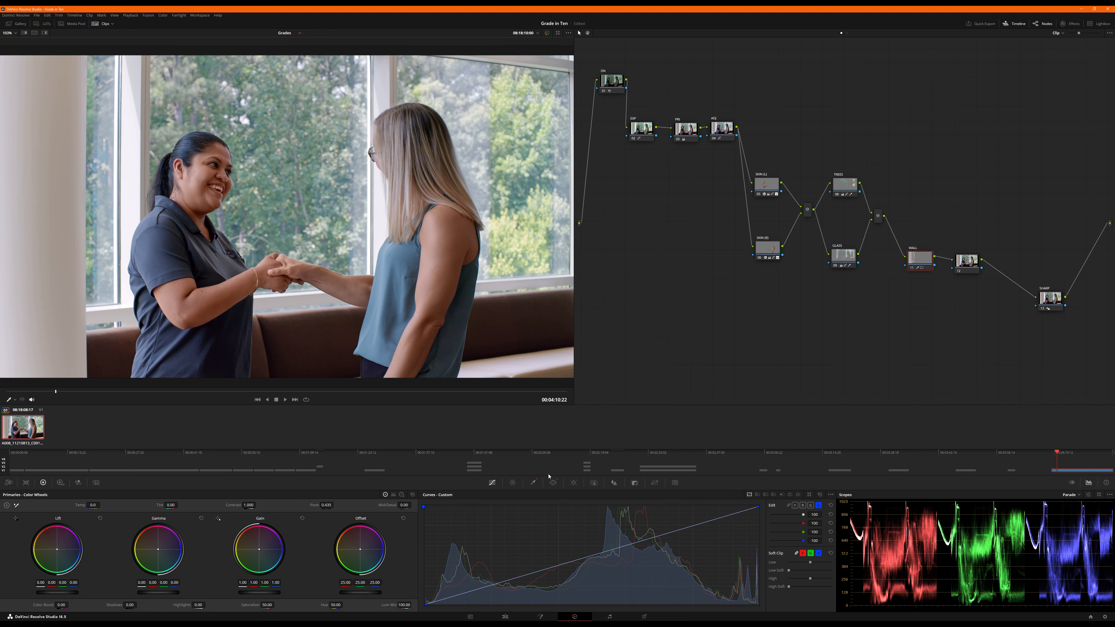
click(533, 482)
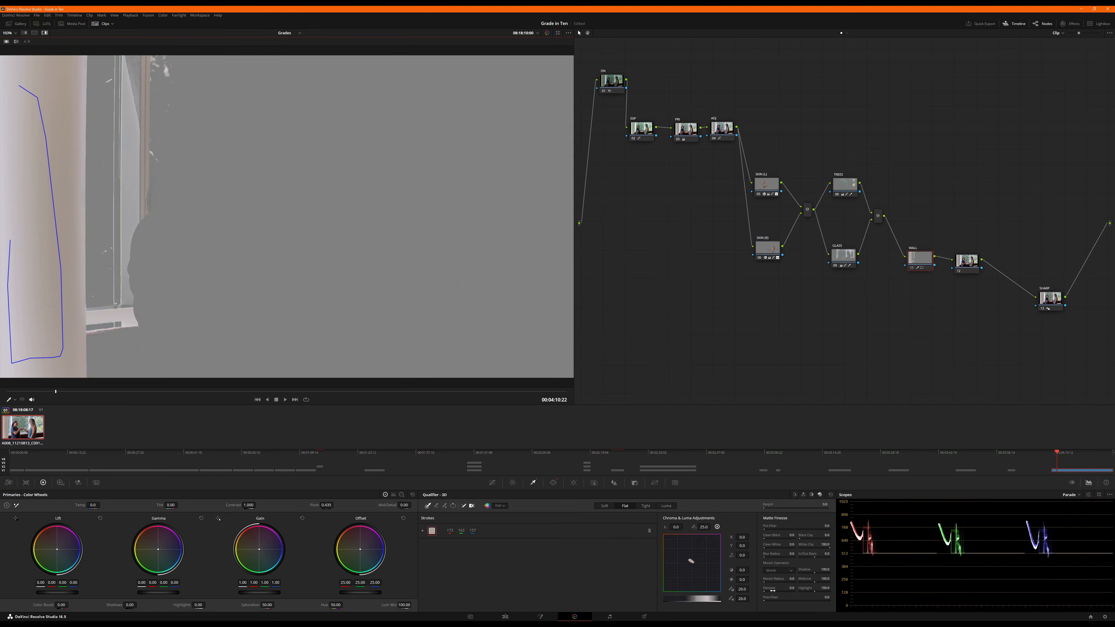
drag(772, 591, 777, 590)
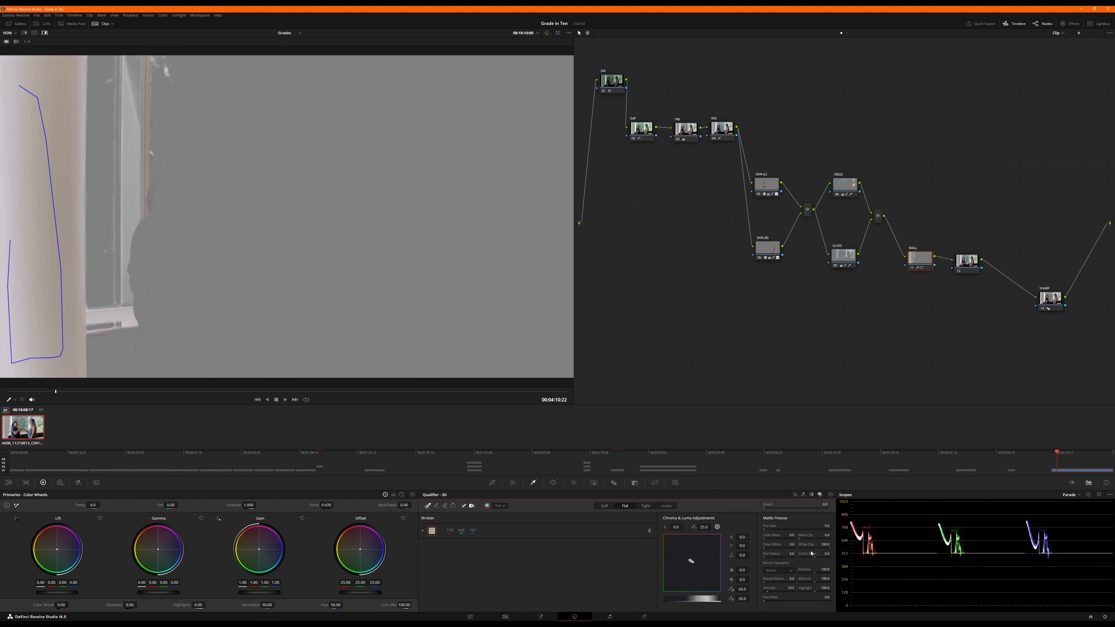
drag(800, 538, 817, 538)
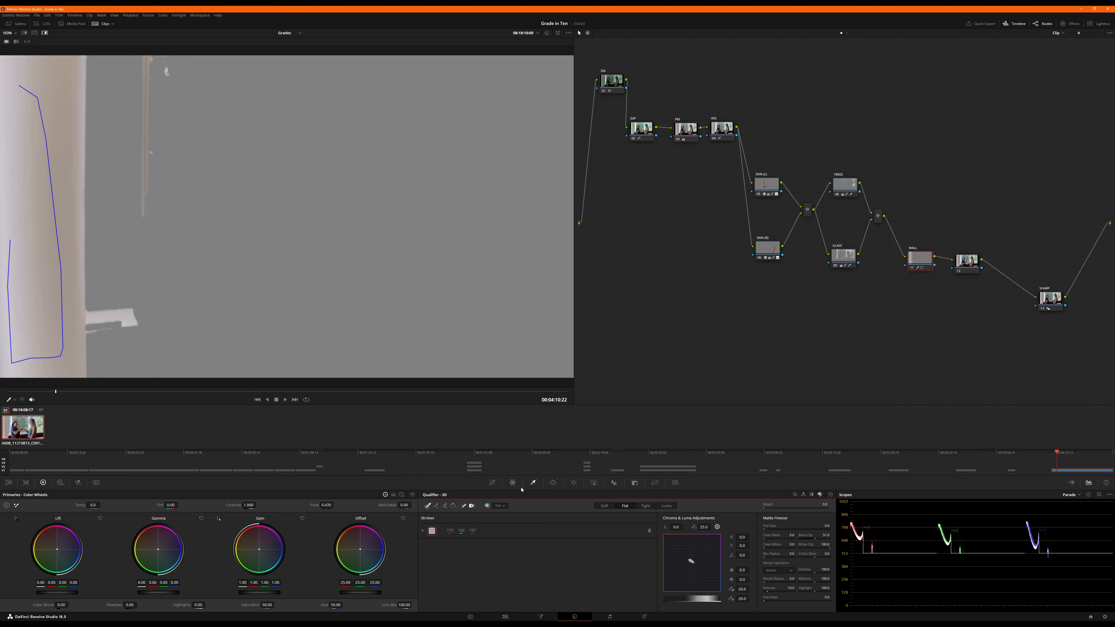
Compare the WALL matte with its linear window off and on.
click(553, 483)
click(431, 520)
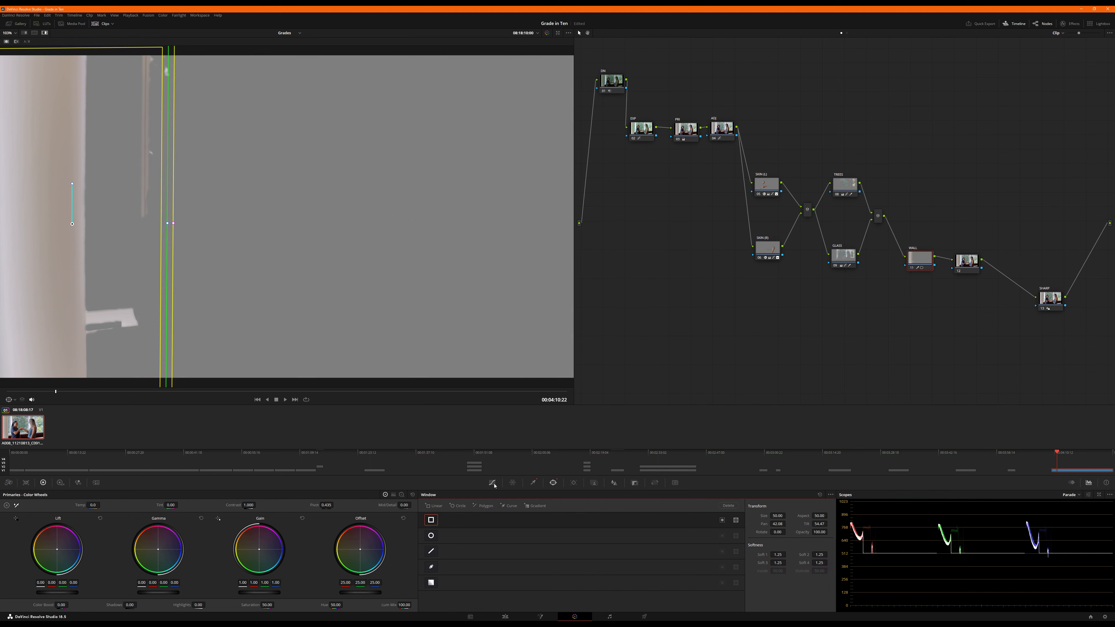
click(429, 522)
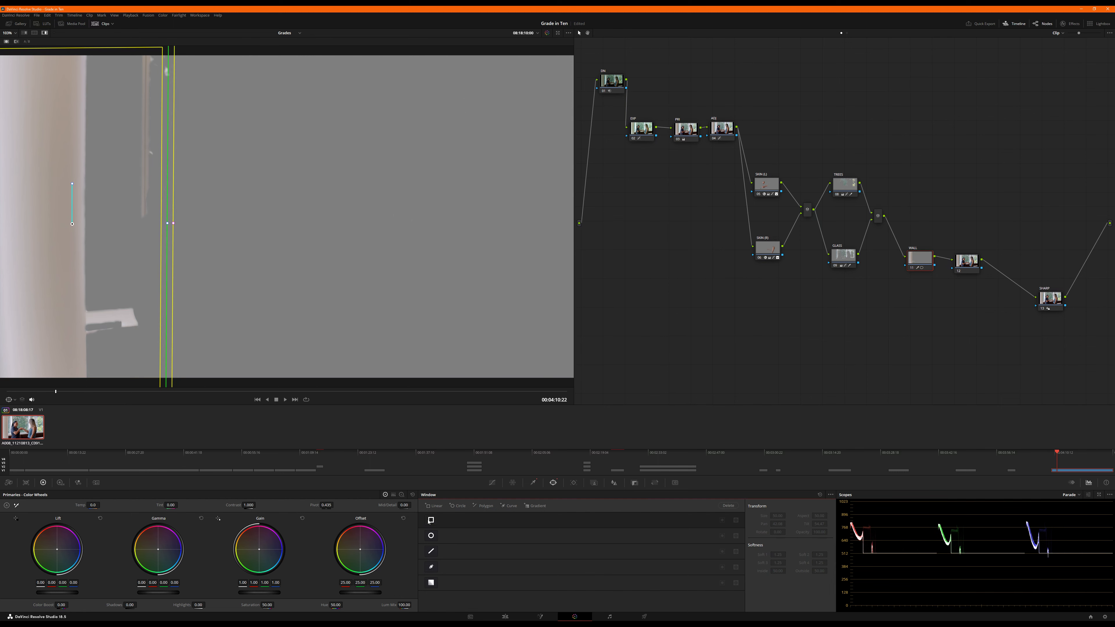
click(430, 521)
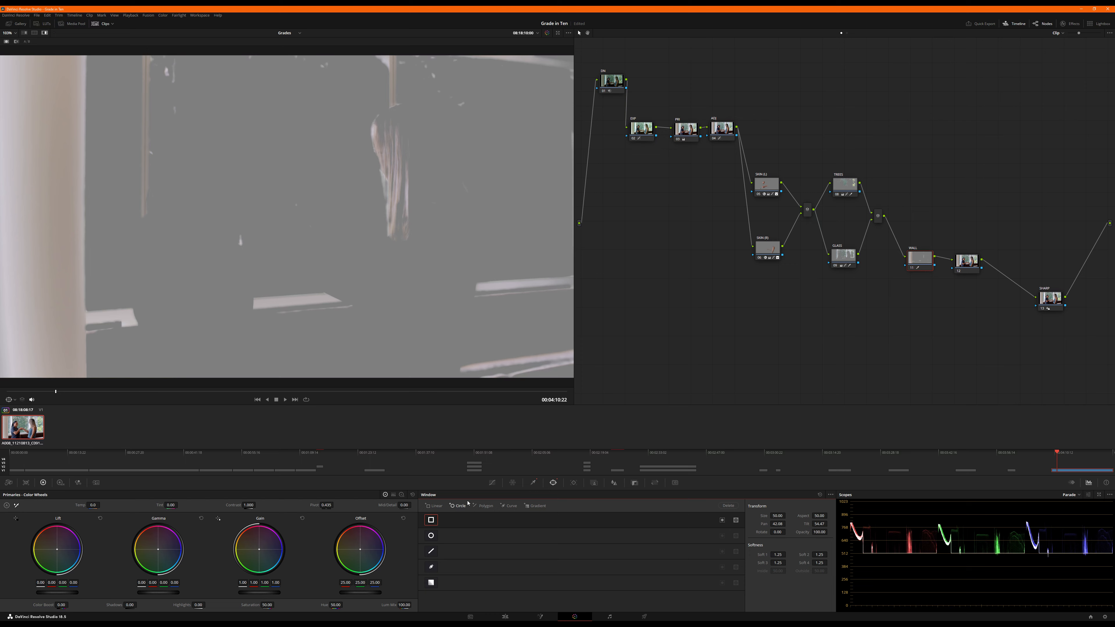
Set the WALL node's Saturation to 25.
click(492, 484)
click(267, 604)
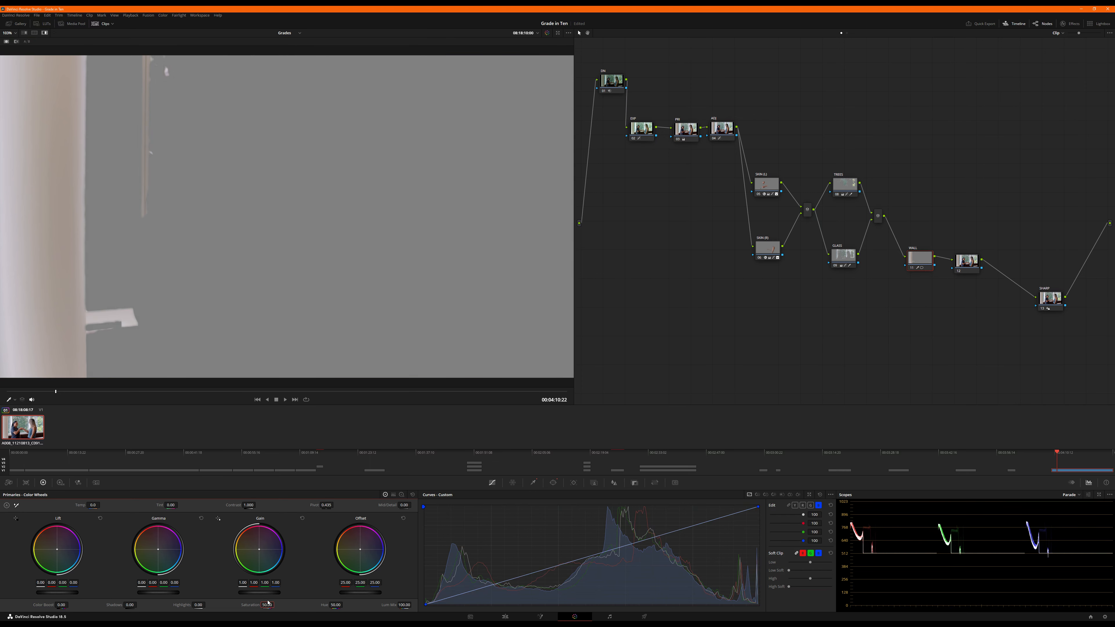
text(25)
key(Return)
Show the full picture, link the custom curve channels on the WALL node, and lower the midtones slightly.
key(shift+h)
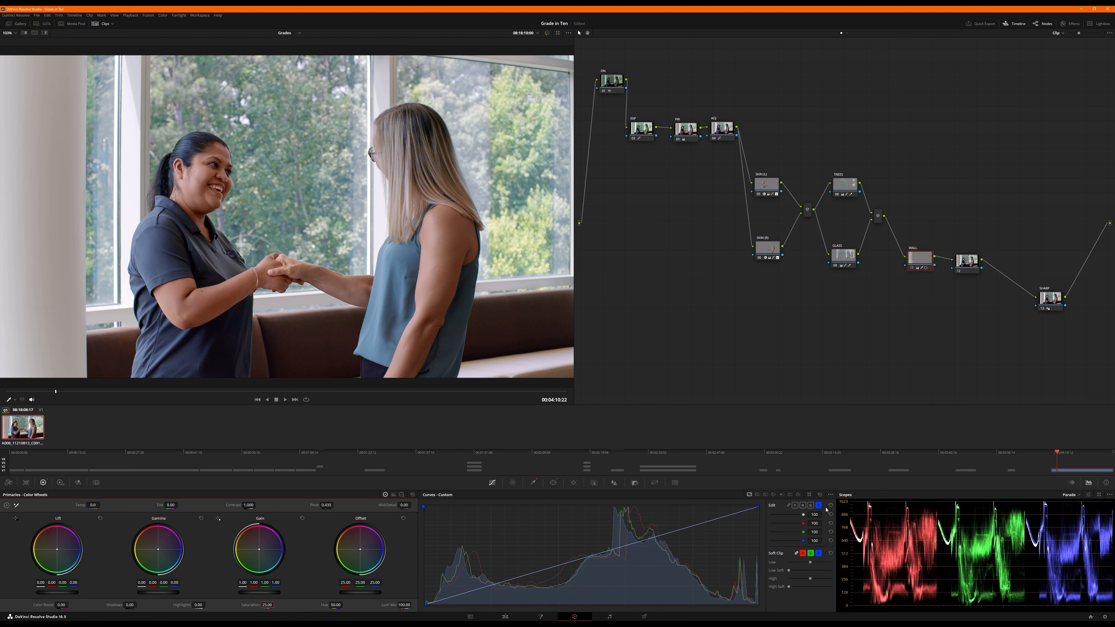
click(795, 505)
drag(637, 546, 639, 554)
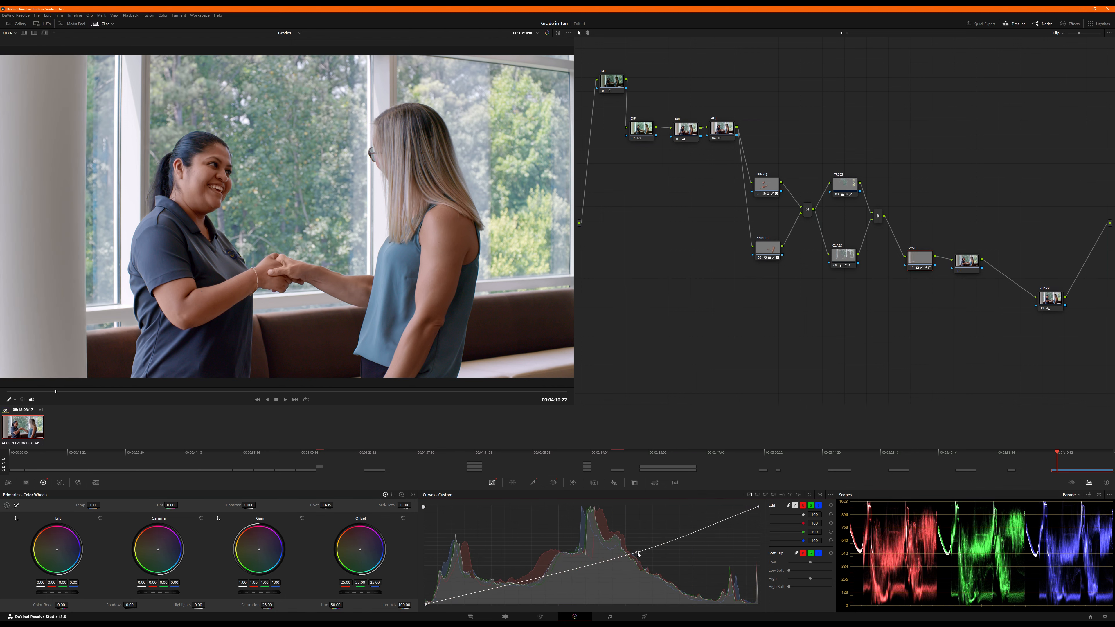
Replace the WALL curve's midtone point with a slightly lowered shadow point, and compare the picture with the WALL node off and on.
right_click(637, 552)
drag(497, 583, 493, 594)
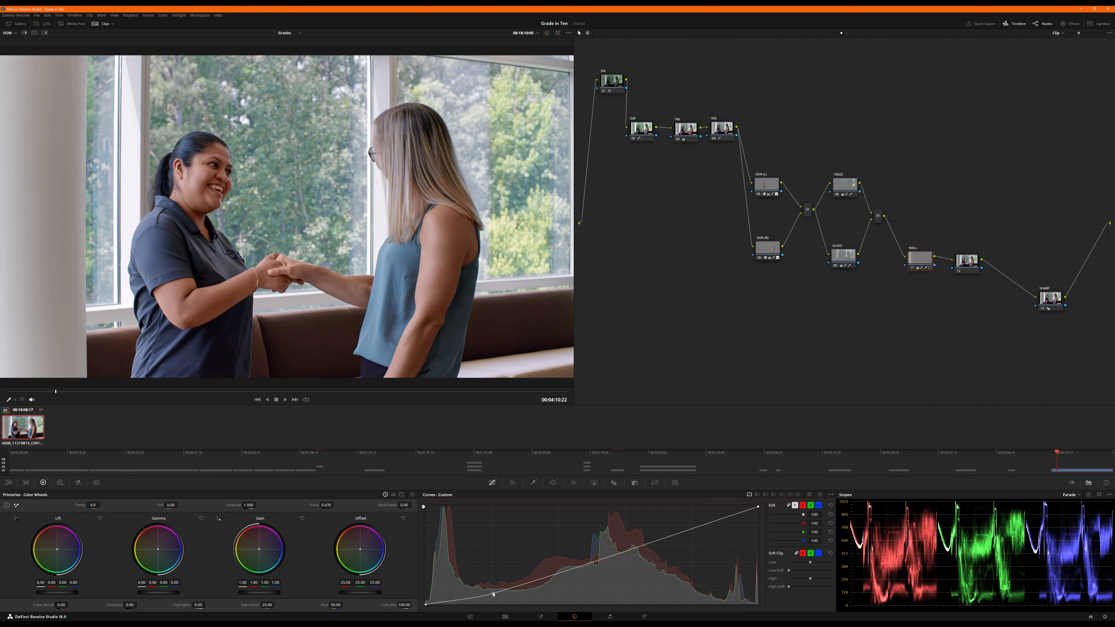
click(918, 262)
key(ctrl+d)
key(ctrl+d)
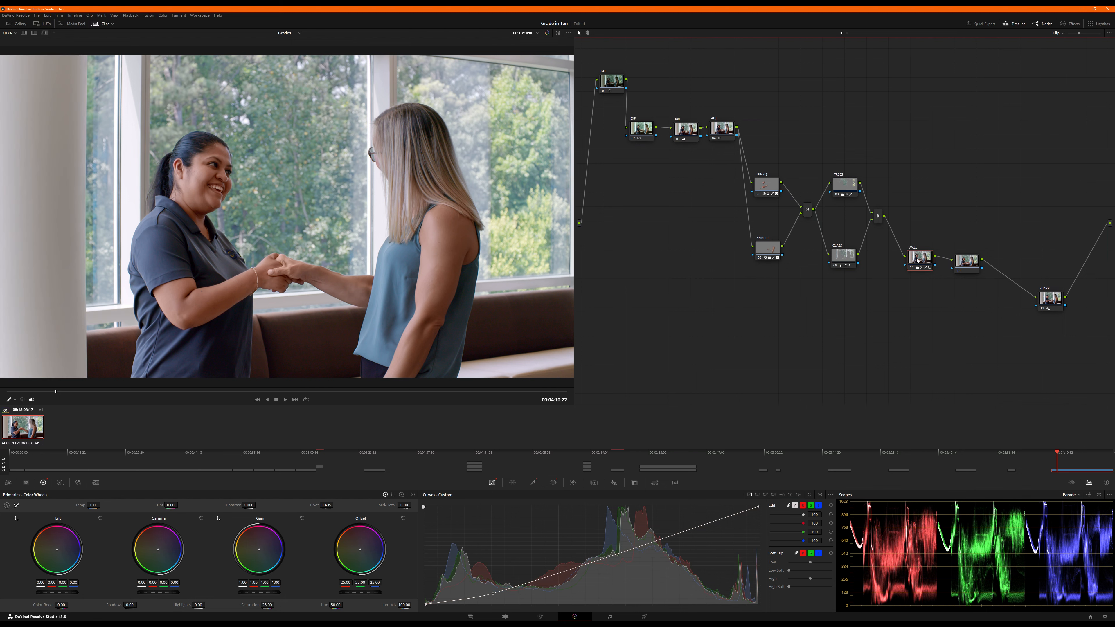
key(ctrl+d)
key(ctrl+d)
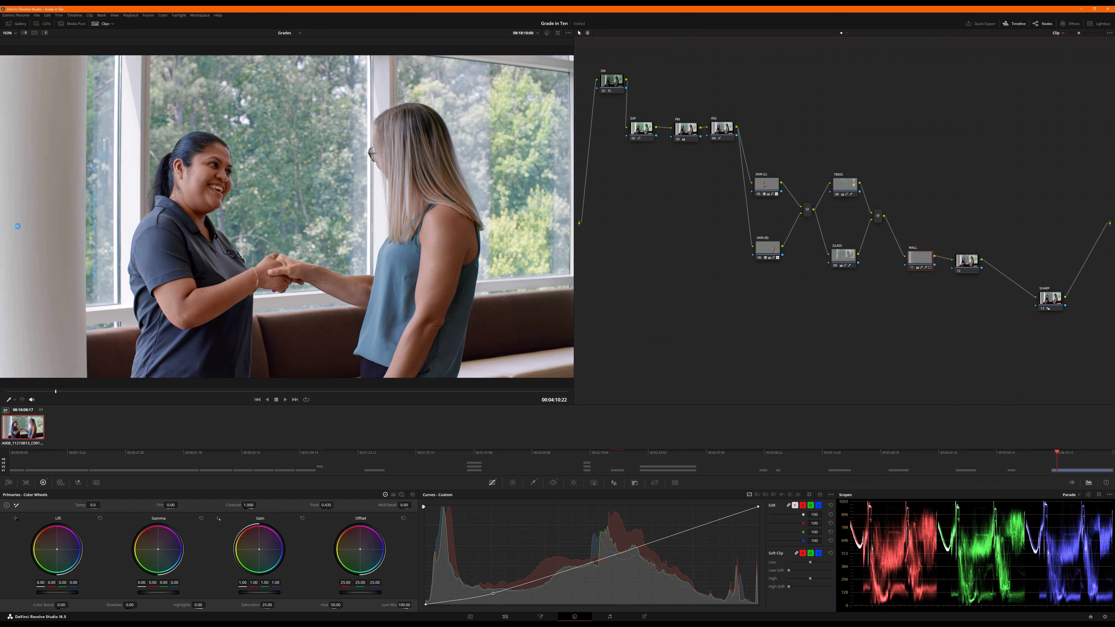
Reposition the unnamed node after WALL, set its color space to Lab (CIE), and label it LAB.
drag(964, 265, 971, 287)
right_click(972, 287)
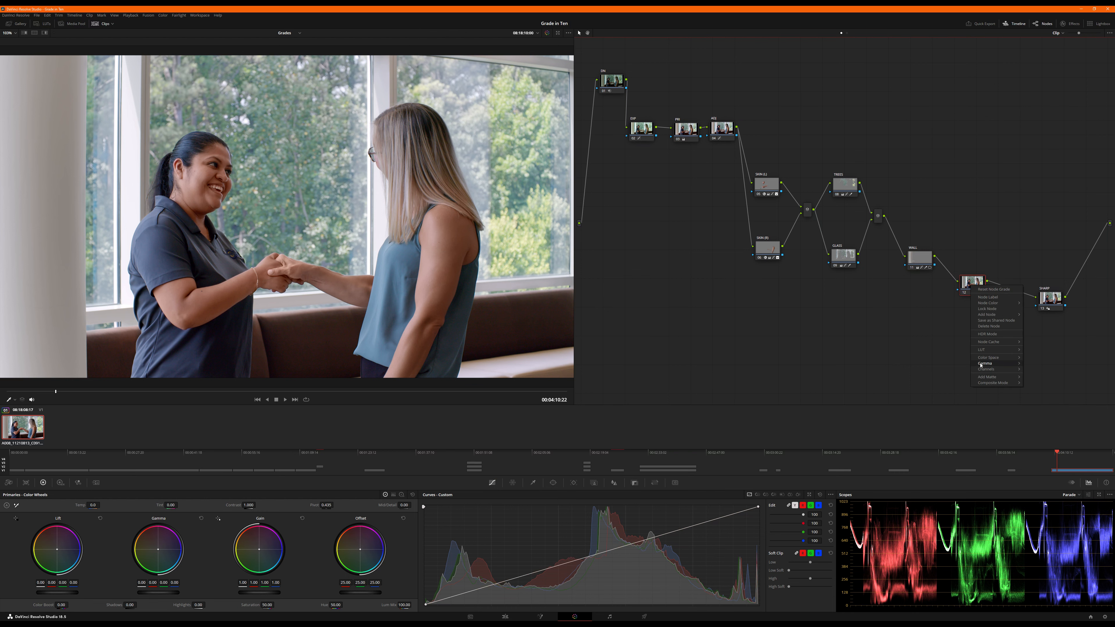
mouse_move(1017, 357)
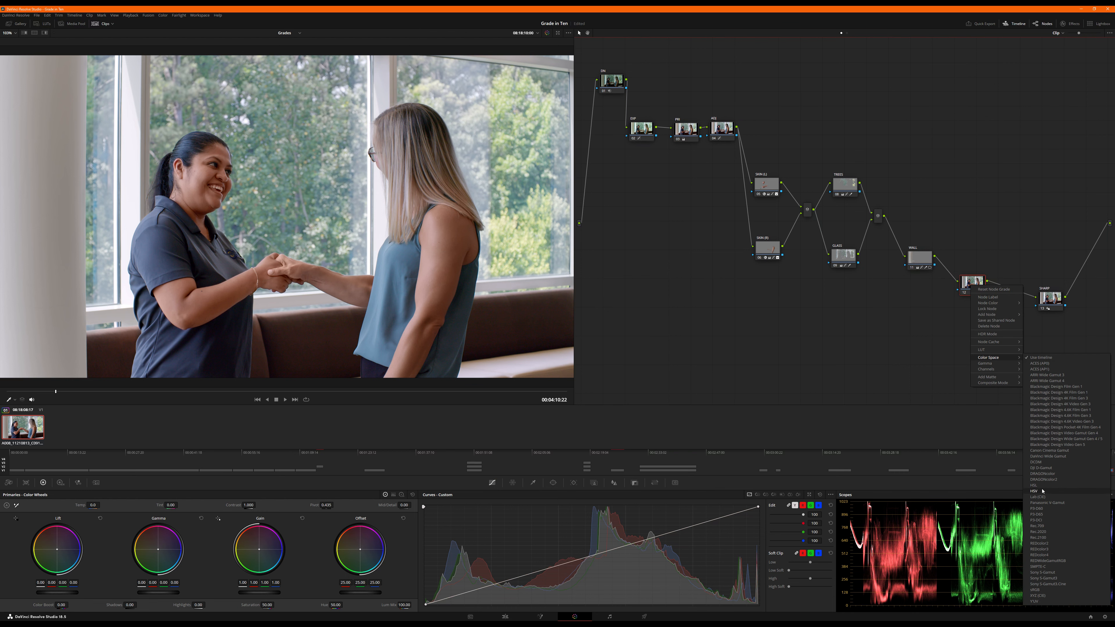
click(1030, 491)
right_click(969, 286)
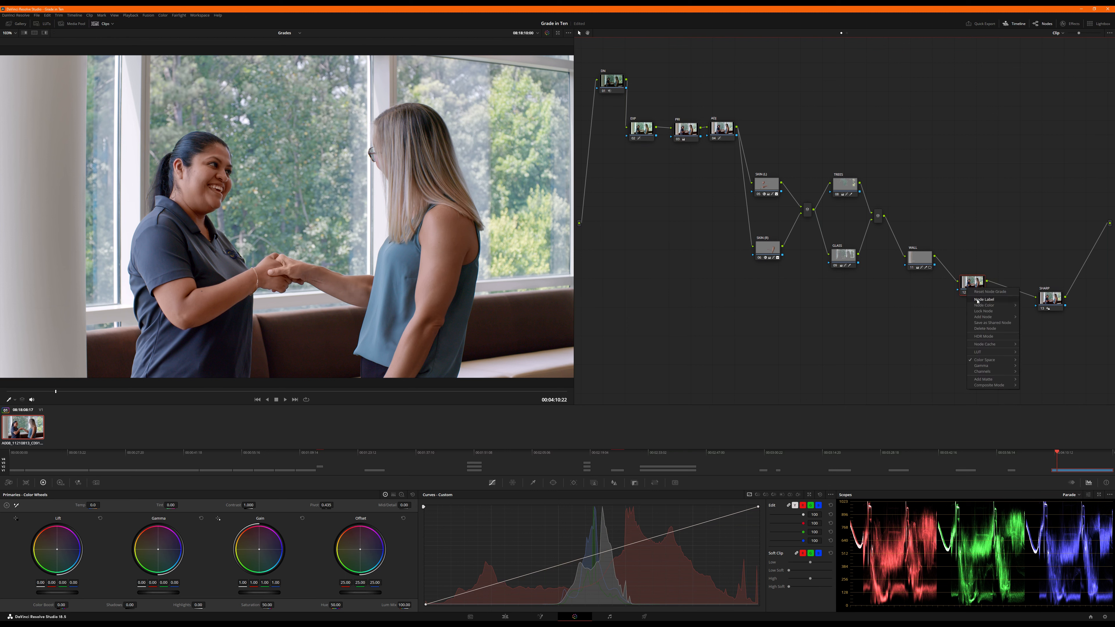
click(977, 302)
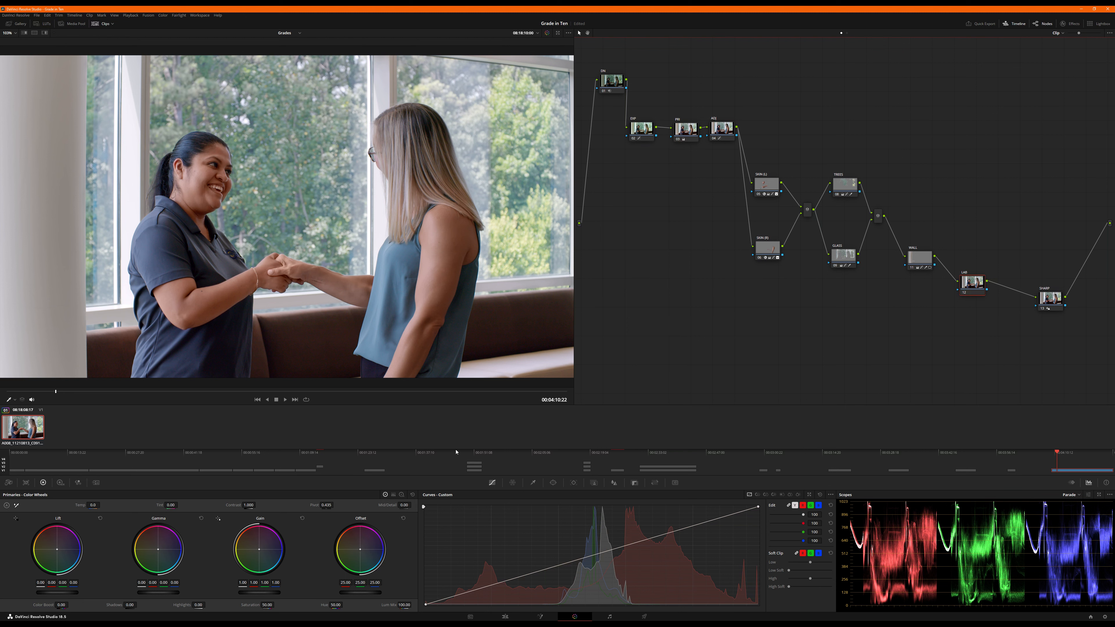
Try different negative Shadows values on the LAB node.
click(132, 606)
text(-6.5)
key(Return)
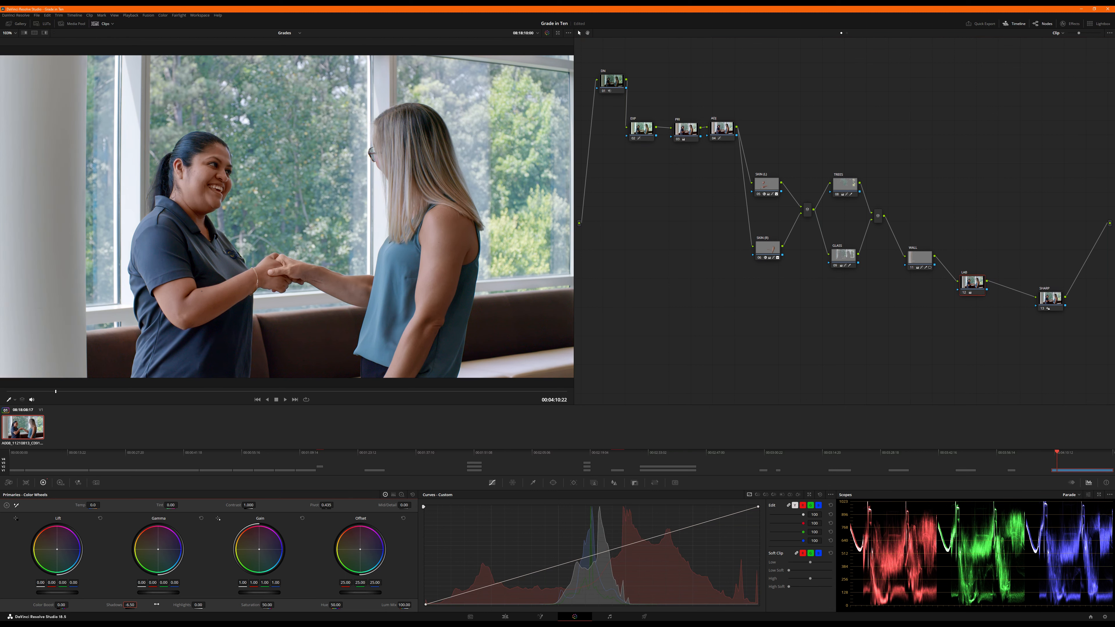
click(130, 605)
text(-2.5)
key(Return)
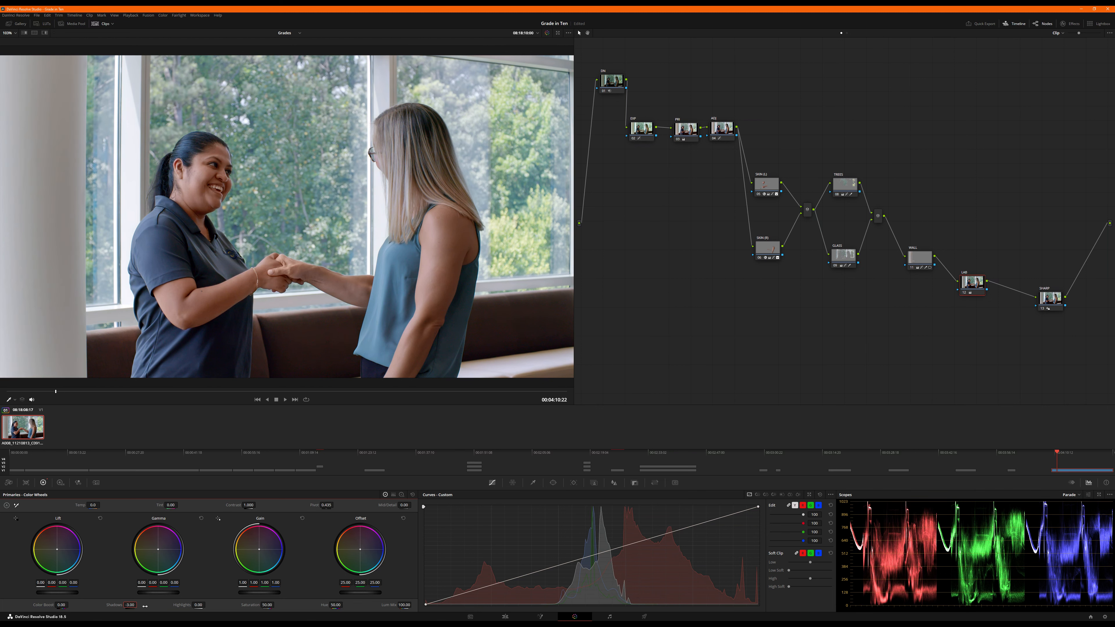
Raise the LAB node's Highlights slightly and set its Shadows to about -4.
click(199, 605)
text(2)
key(Return)
drag(198, 605, 167, 607)
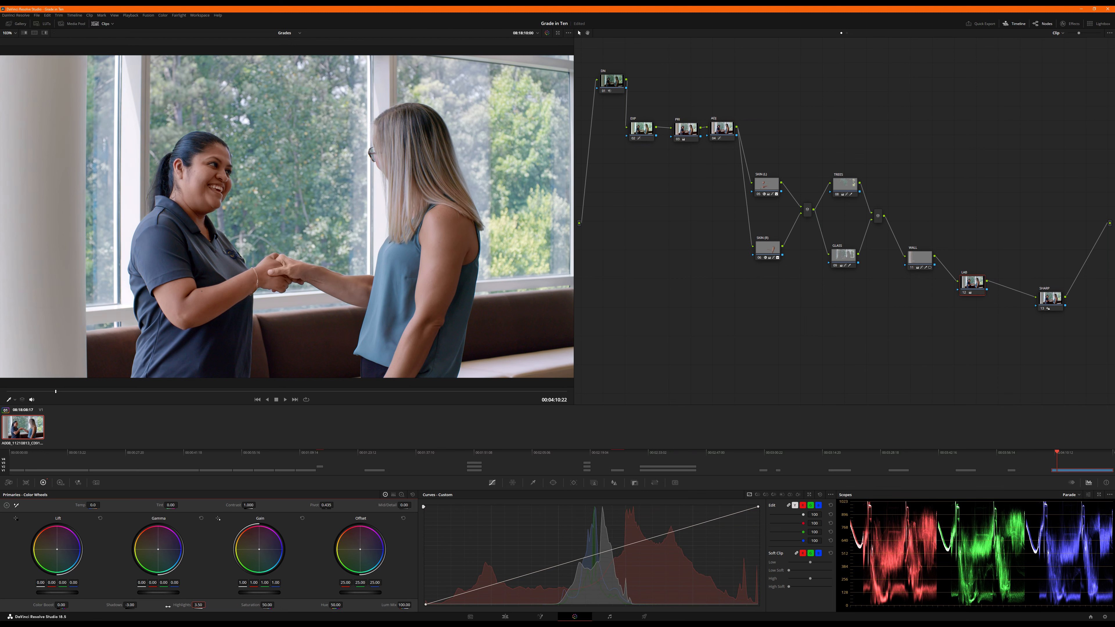
click(131, 605)
text(-4)
key(Return)
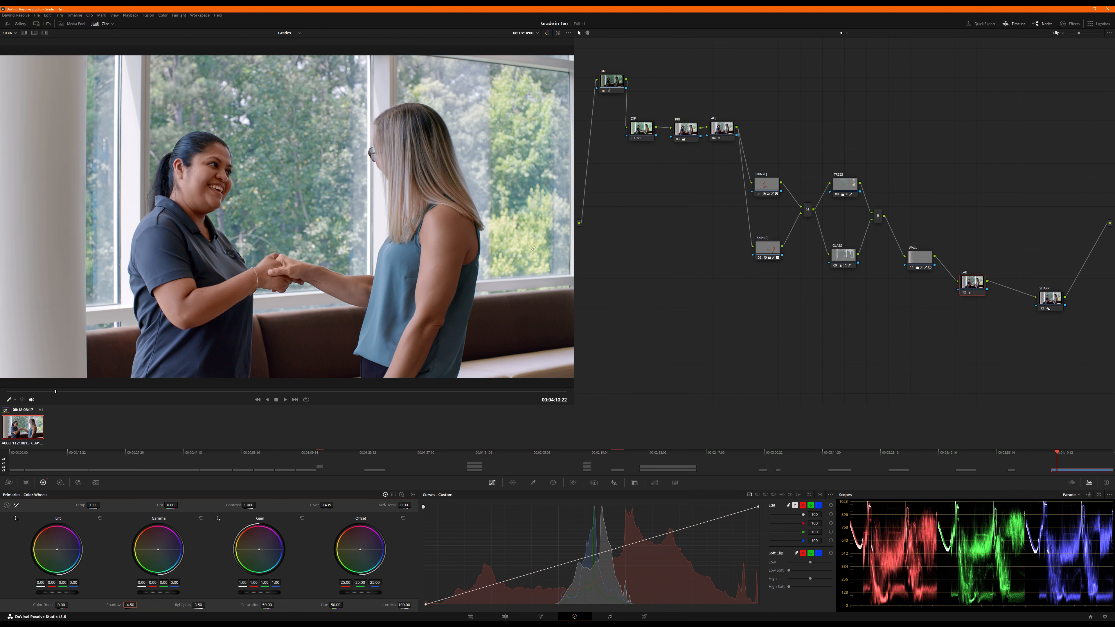
Rearrange the LAB and WALL nodes and the node ahead of the skin branches, and insert two serial nodes before those branches.
drag(970, 287, 990, 301)
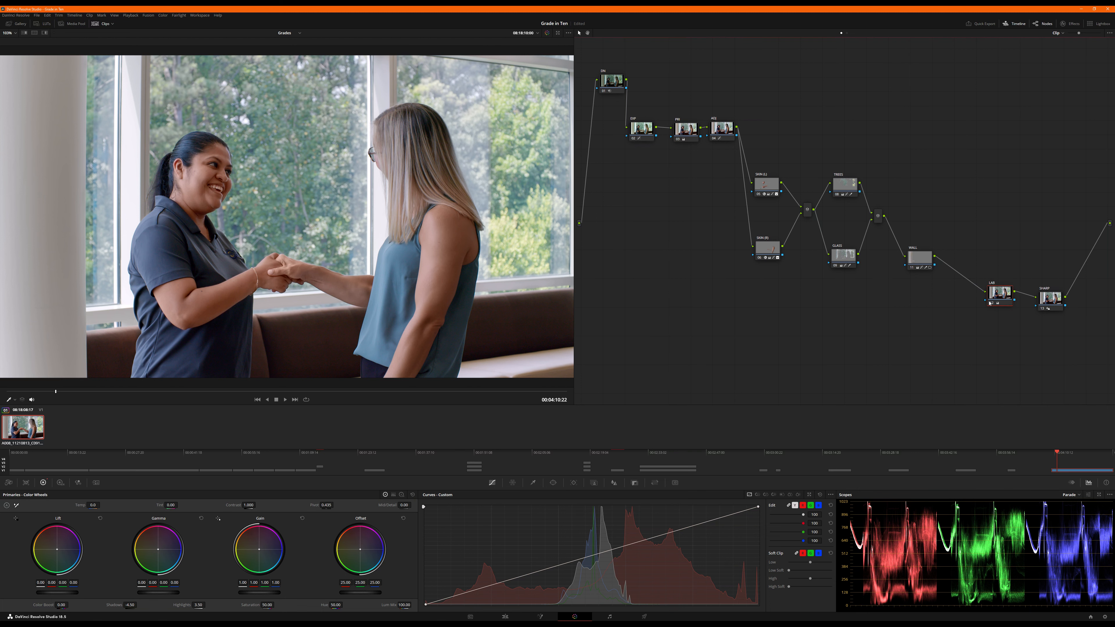
drag(923, 258, 934, 260)
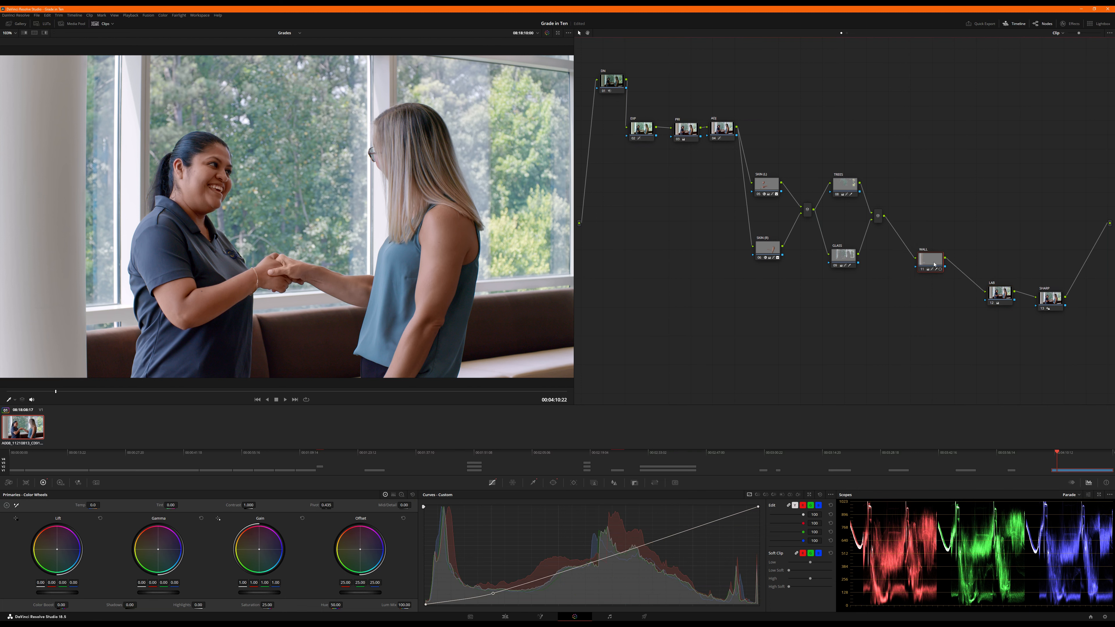
drag(725, 134, 668, 230)
key(alt+s)
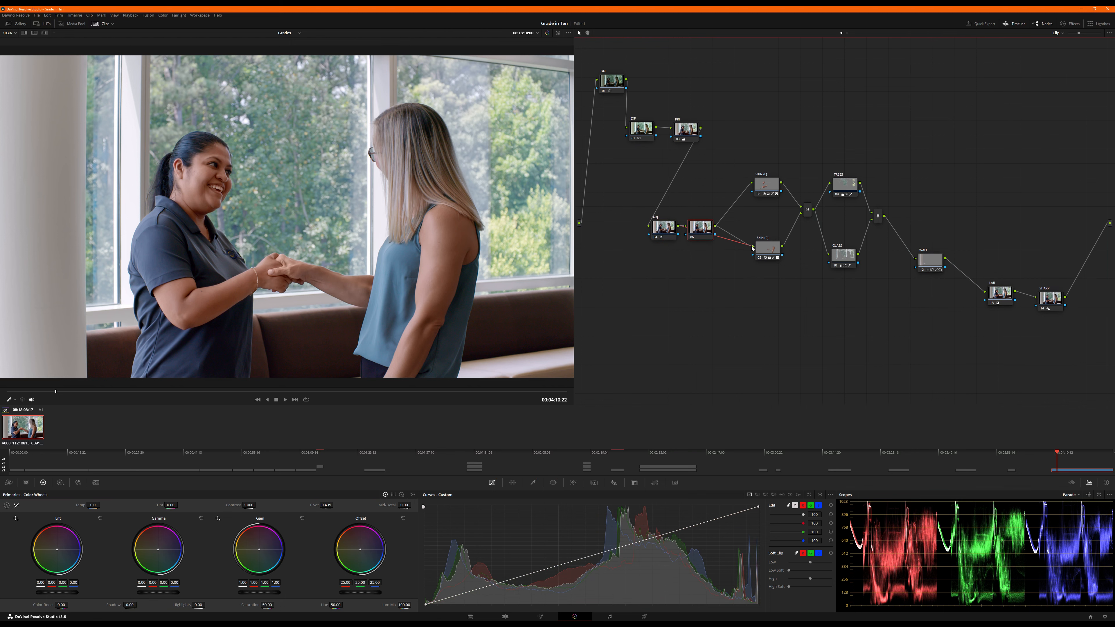
drag(661, 228, 720, 230)
key(shift+s)
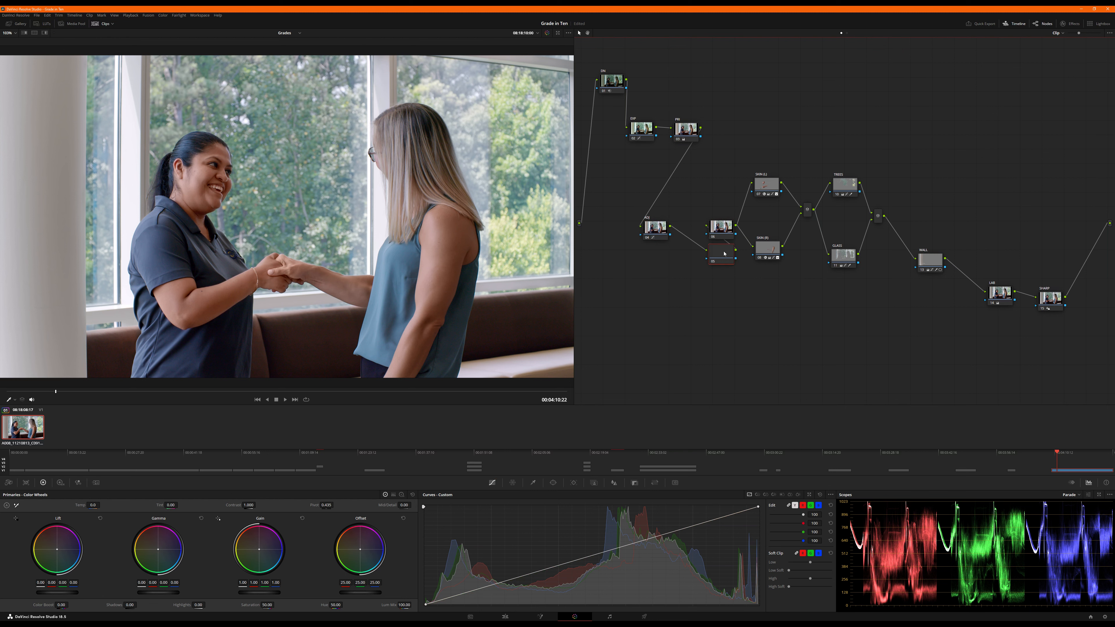
drag(694, 256, 718, 277)
Label the second of the two new nodes BLUR and the first DEPTH, and save the project.
right_click(718, 277)
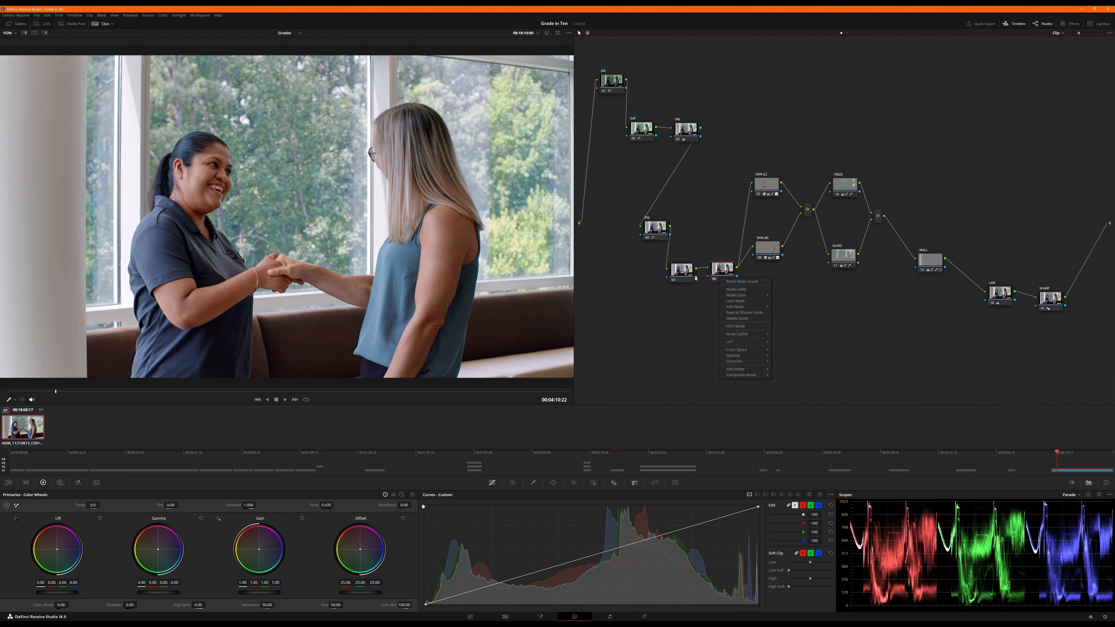
click(736, 289)
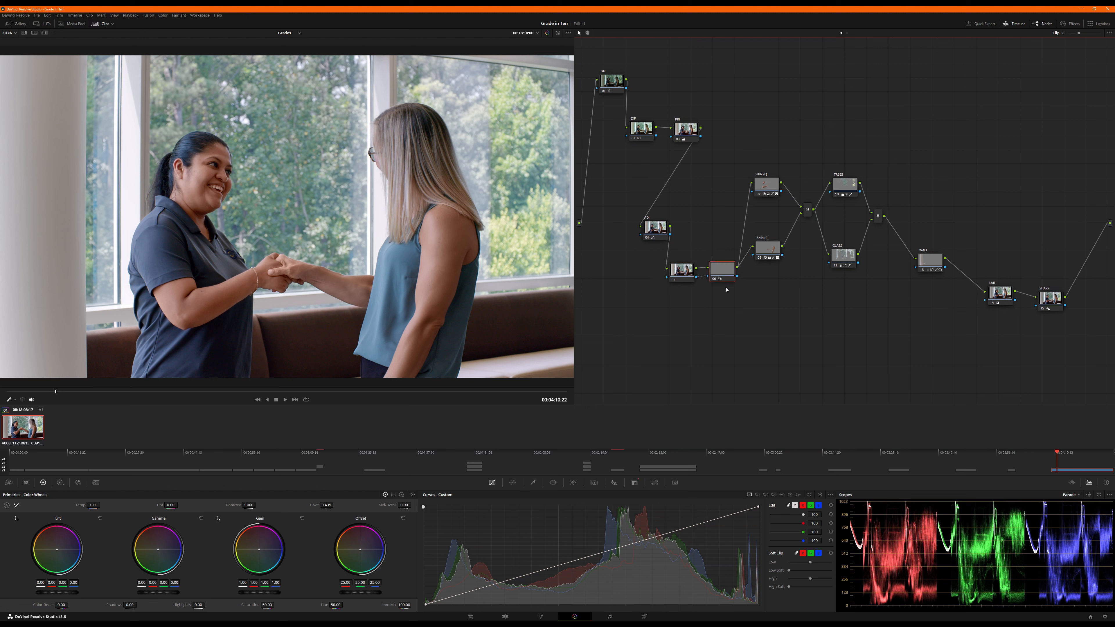
click(688, 274)
right_click(688, 275)
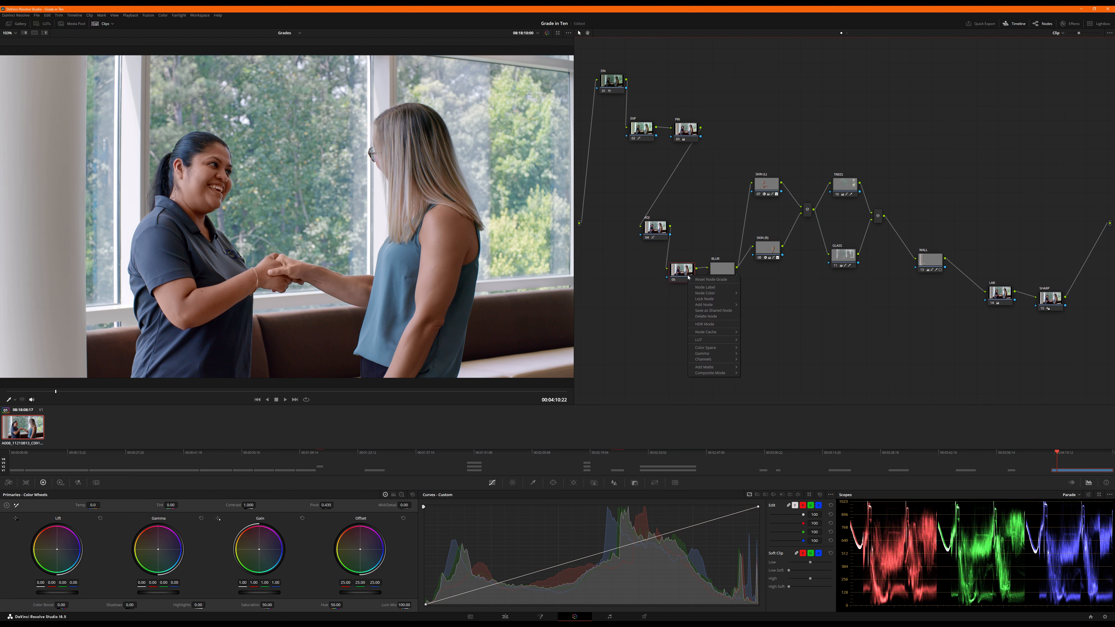
click(708, 288)
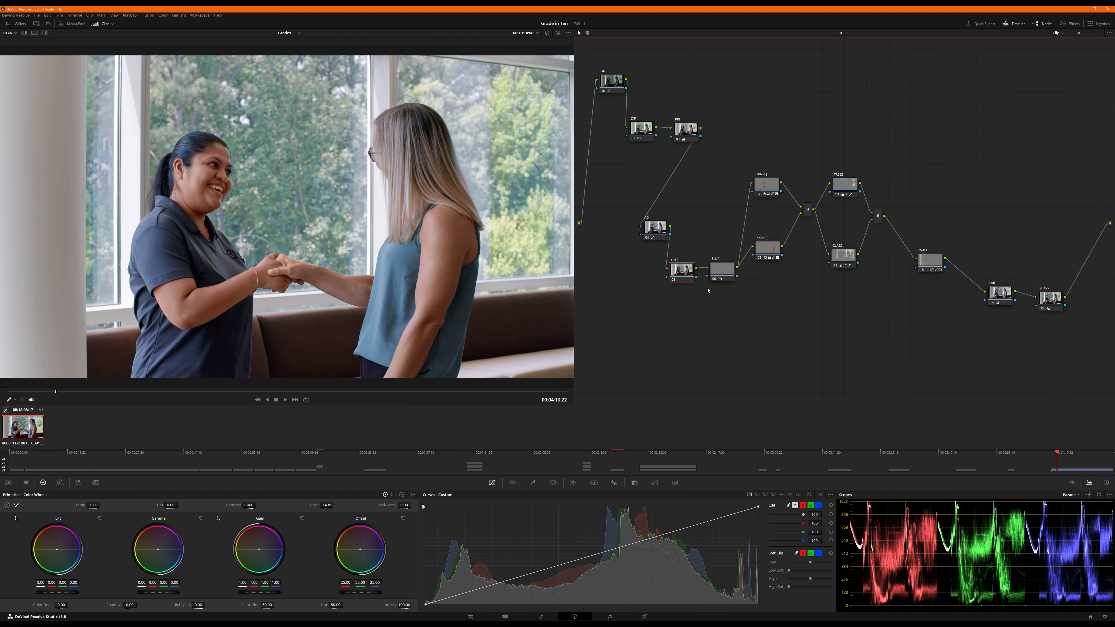
key(ctrl+s)
Find the Depth Map effect, apply it to the DEPTH node, and set its quality to Faster.
click(1073, 24)
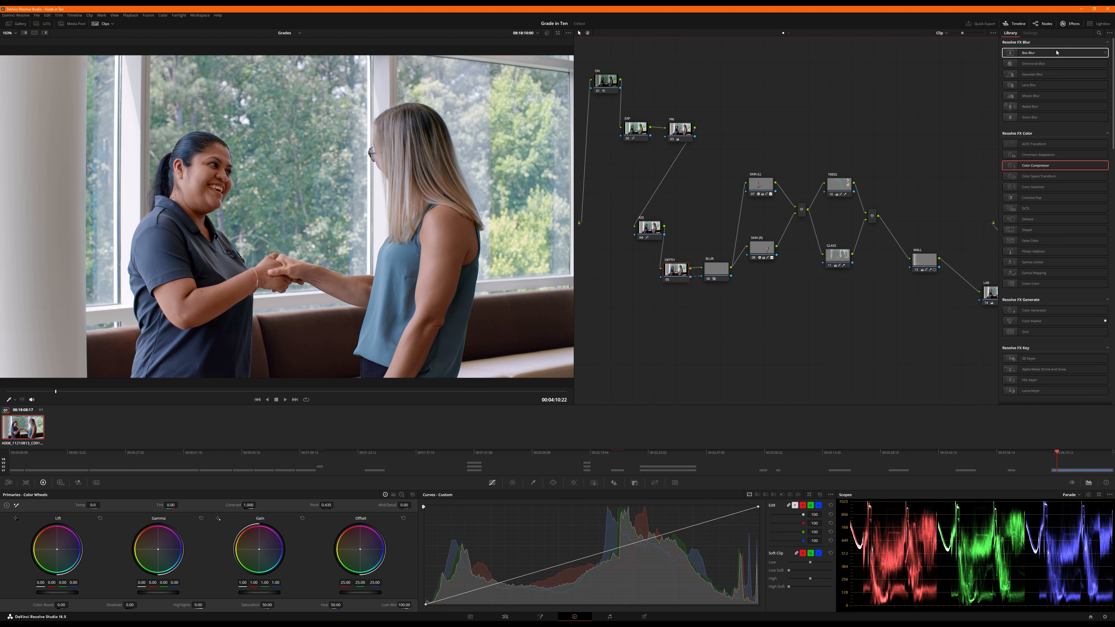
click(1099, 32)
text(depth ma)
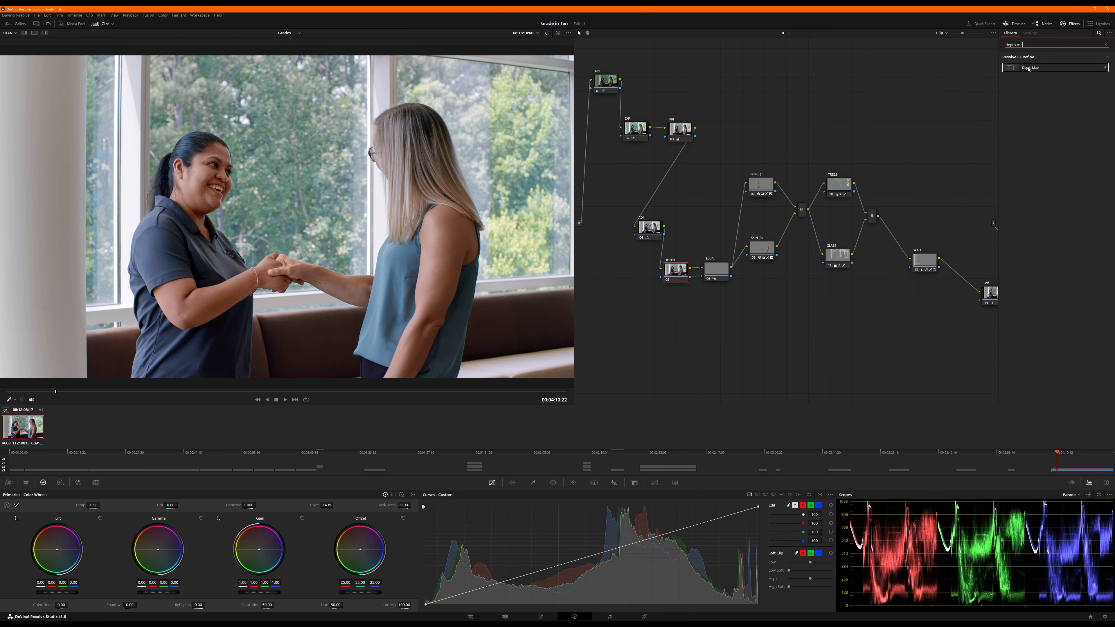
drag(1028, 69, 676, 271)
click(1041, 65)
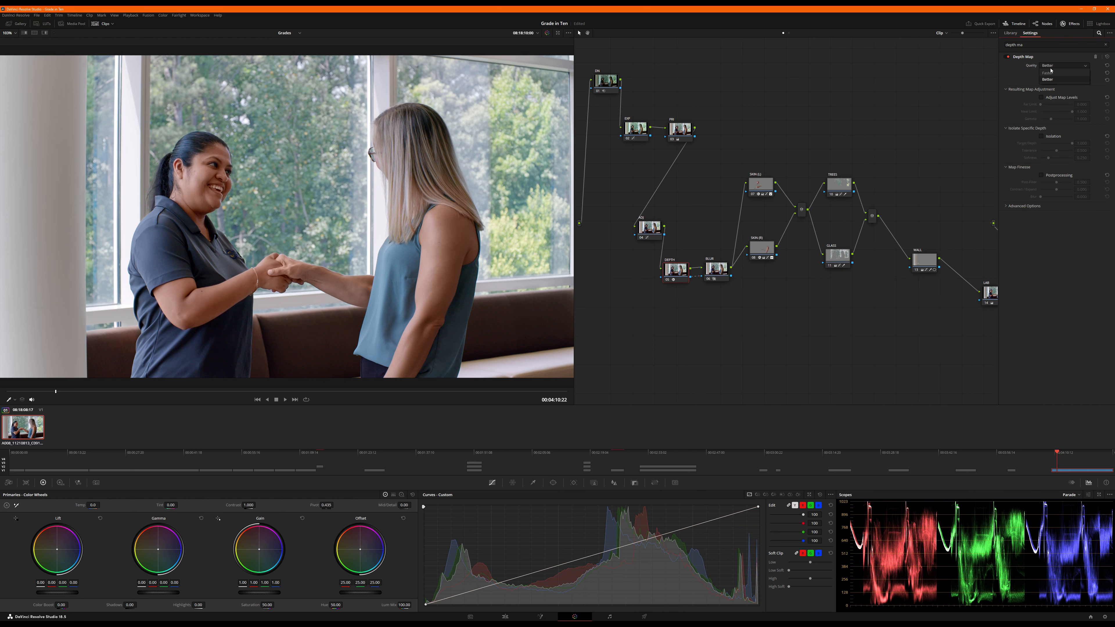
click(1049, 80)
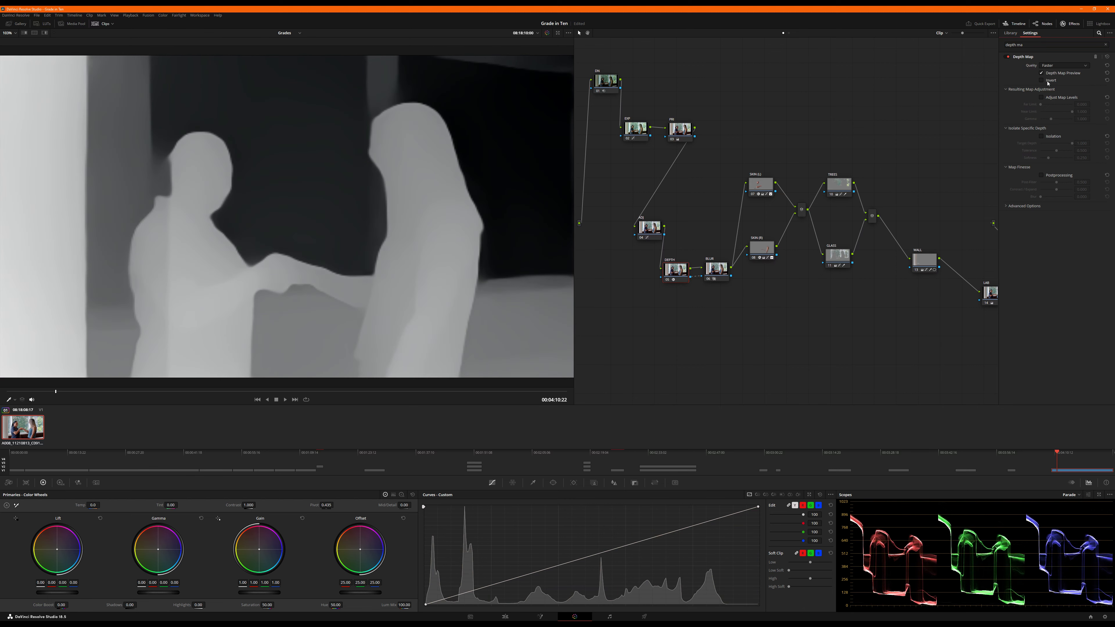
Invert the depth map, adjust its levels with Far Limit about 0.21 and Near Limit about 0.6, and turn off its preview.
click(1049, 98)
drag(1044, 106, 1057, 113)
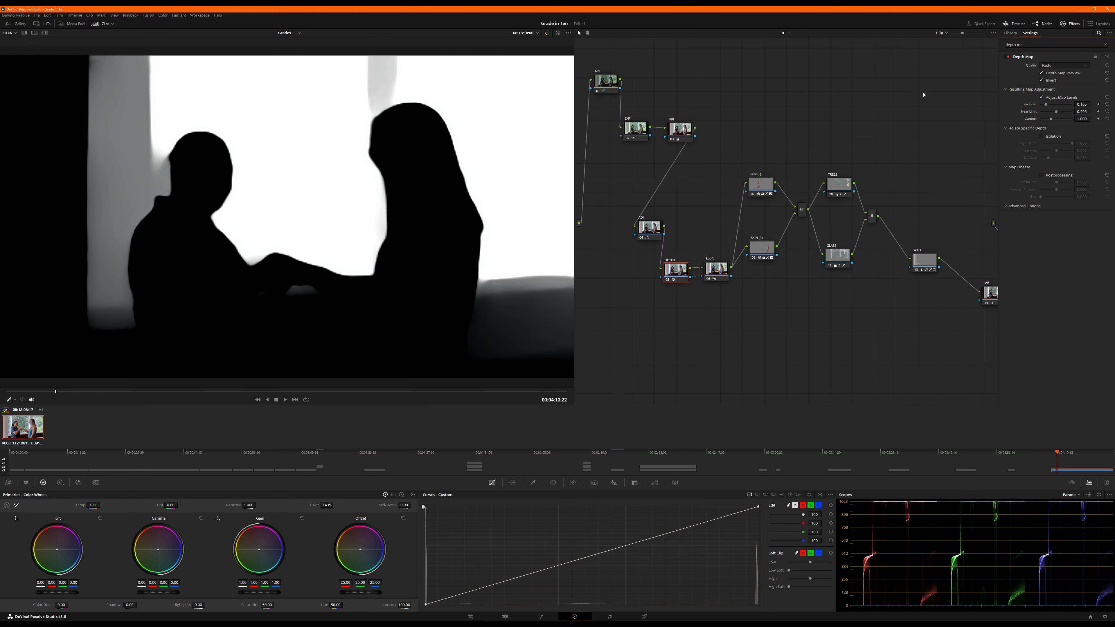
drag(1057, 113, 1047, 106)
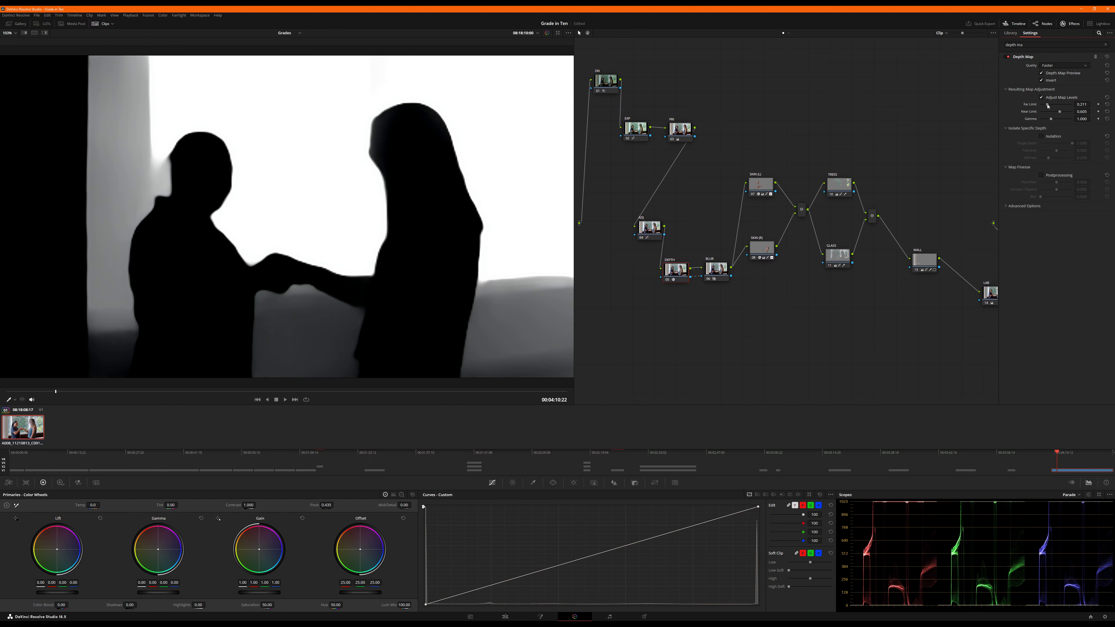
click(1055, 74)
Find the Gaussian Blur effect and apply it to the BLUR node.
click(716, 271)
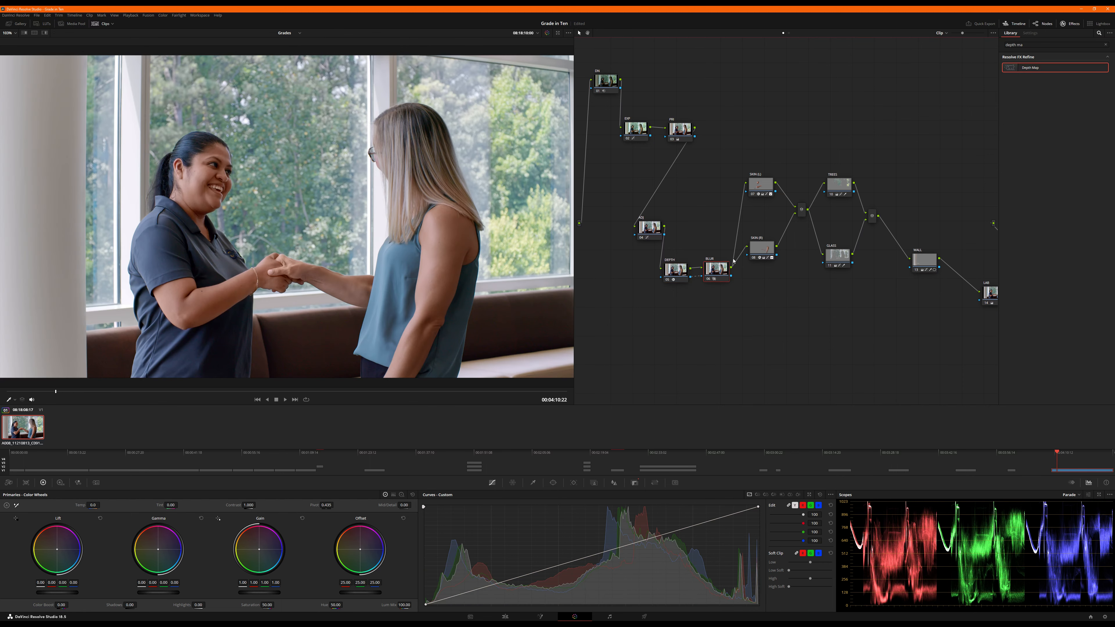
click(1049, 43)
key(ctrl+a)
text(gau)
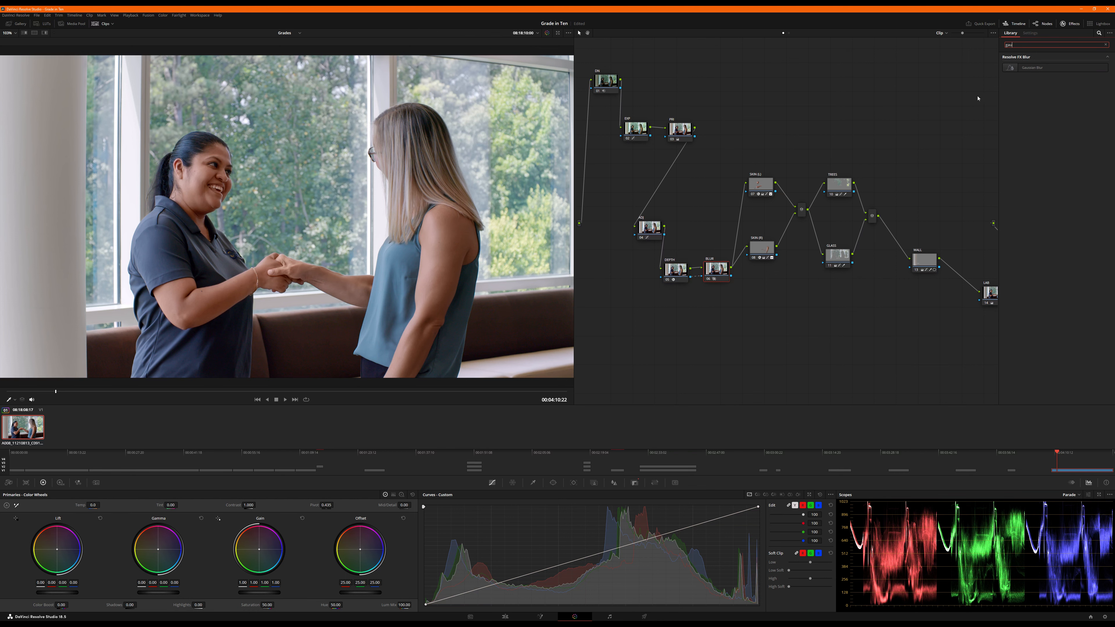
drag(1032, 67, 714, 274)
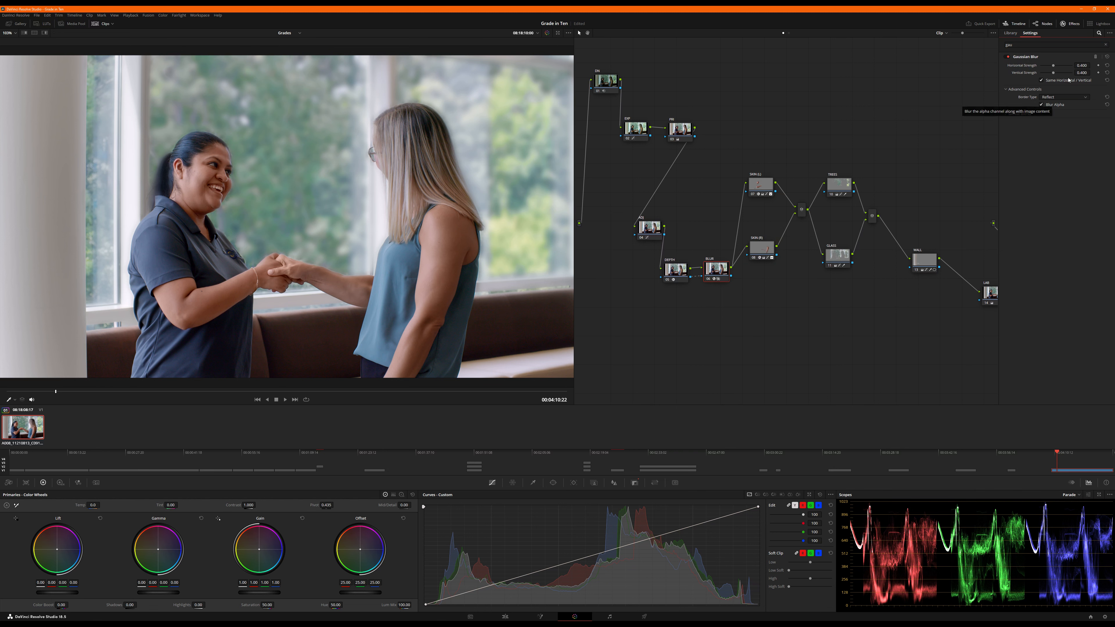
Try Gaussian Blur strengths of 0.1 and 0.2 on the BLUR node.
double_click(1081, 65)
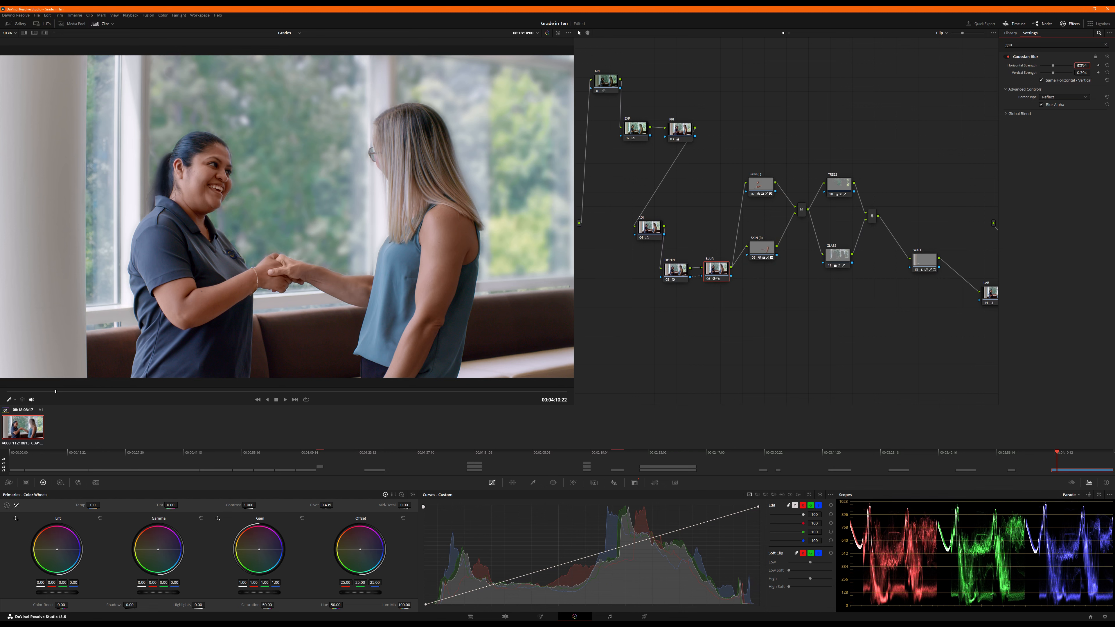
text(.1)
key(Return)
double_click(1080, 65)
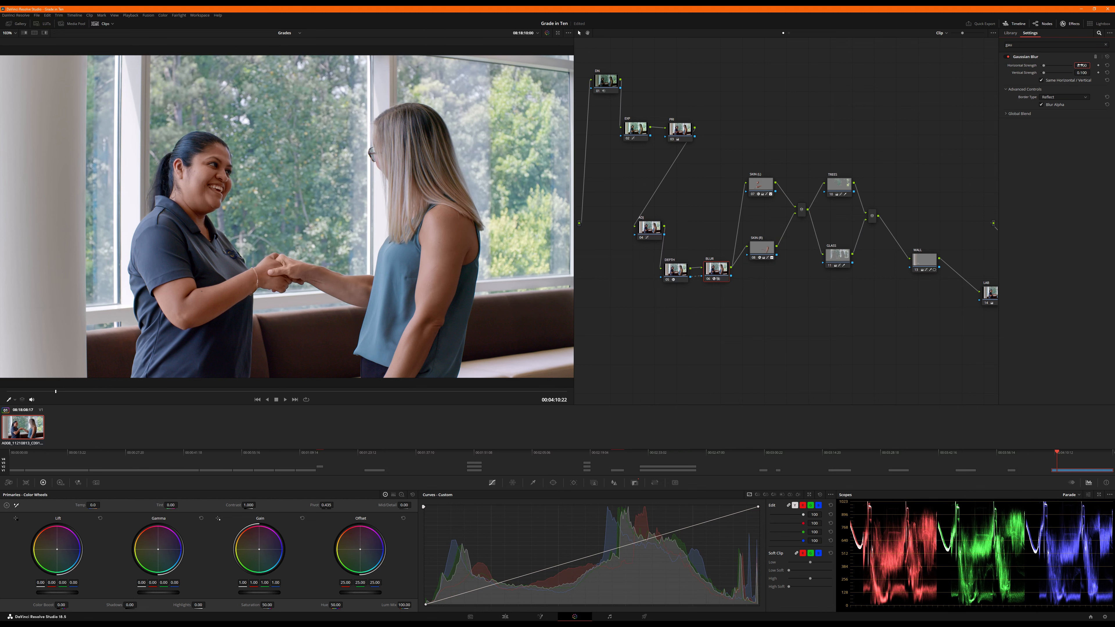
text(.2)
key(Return)
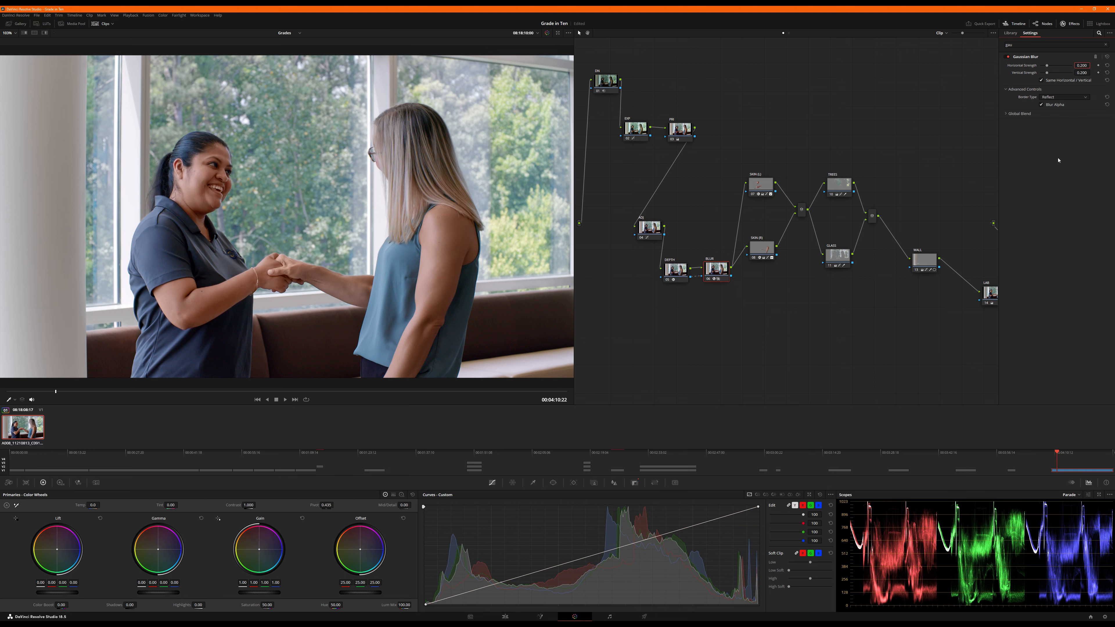
Set the BLUR node's linked Gaussian Blur strength to 0.25.
drag(667, 310, 710, 264)
click(726, 321)
click(1084, 65)
text(.2)
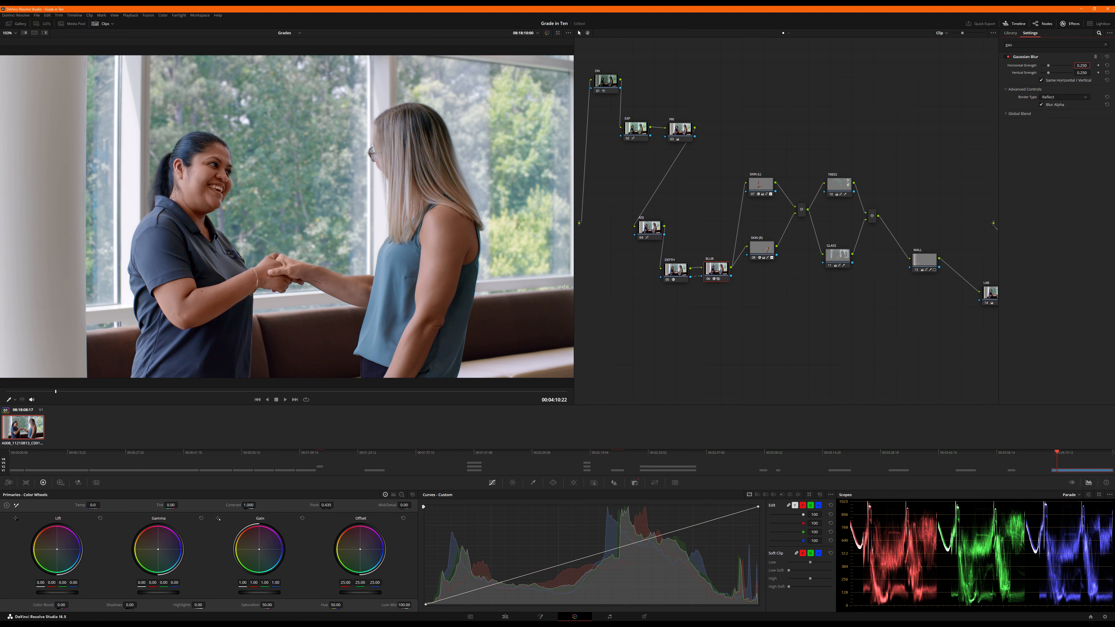
Compare the picture with the DEPTH and BLUR nodes disabled and enabled, and open the DEPTH node's Depth Map settings.
ctrl+click(683, 279)
key(ctrl+d)
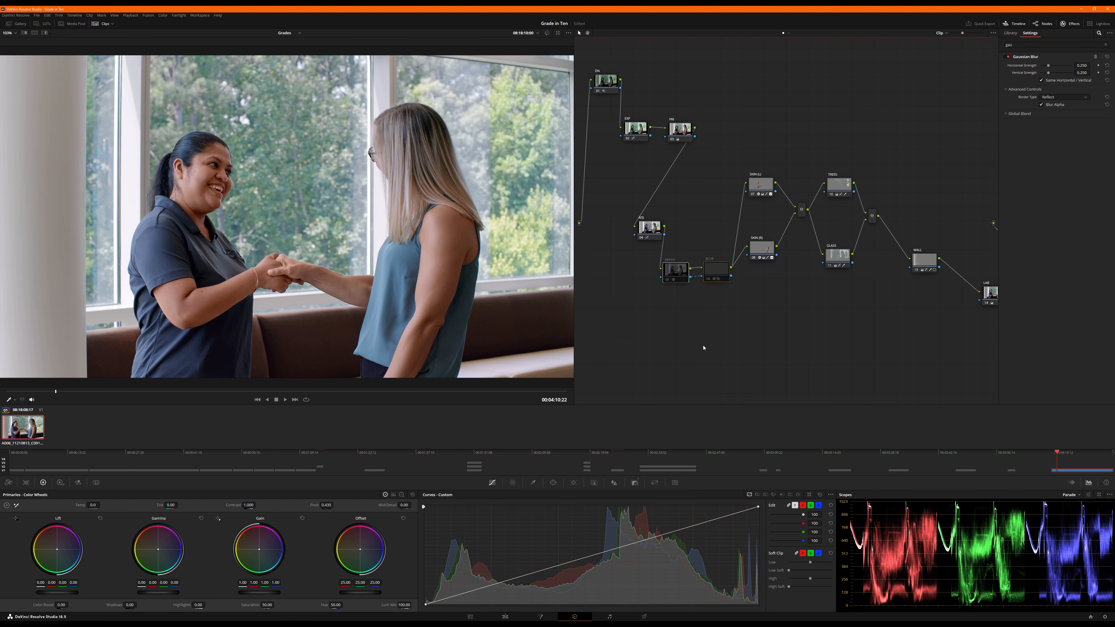
key(ctrl+d)
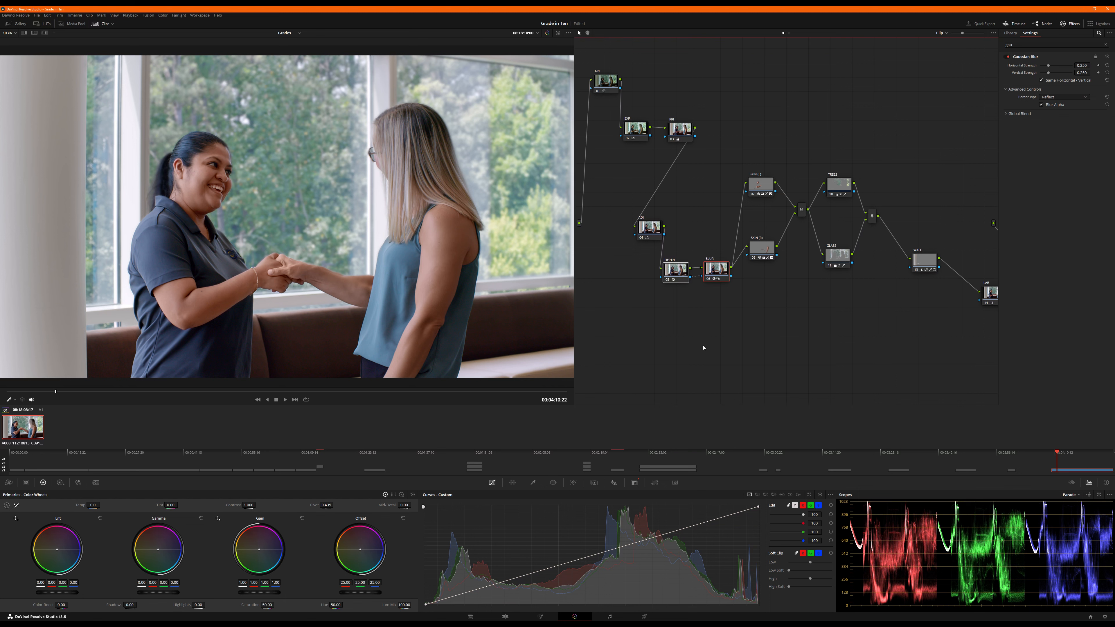
key(ctrl+d)
key(ctrl+d)
click(680, 272)
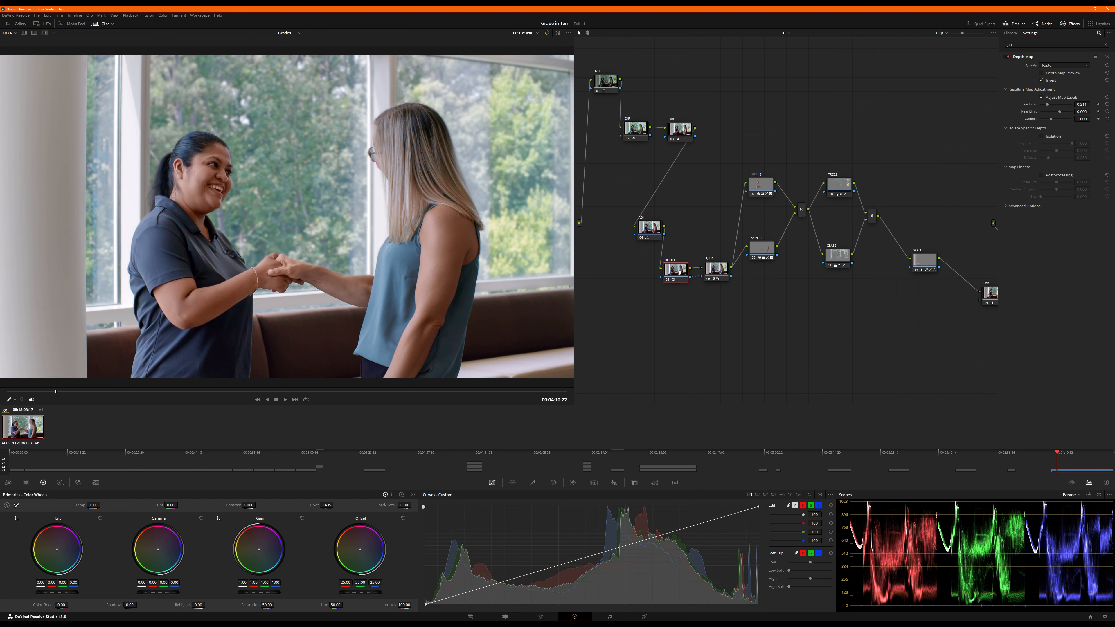
Adjust the DEPTH node's Depth Map to a Near Limit of 0.614 and a Far Limit of 0.294 using the map preview, and save the project.
click(1053, 75)
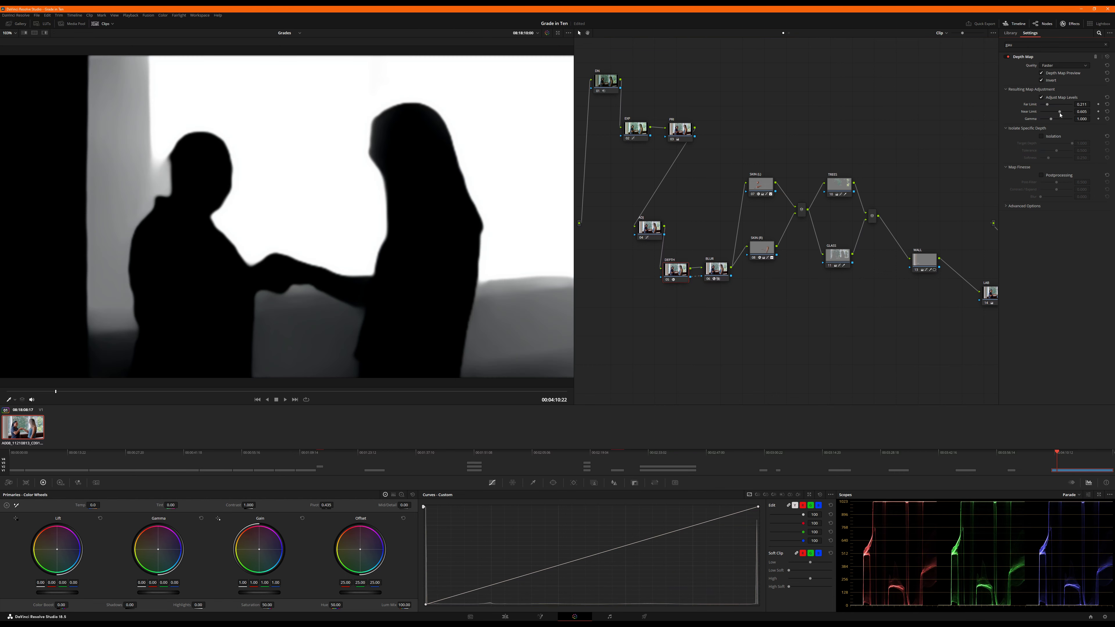
drag(1060, 115, 1061, 116)
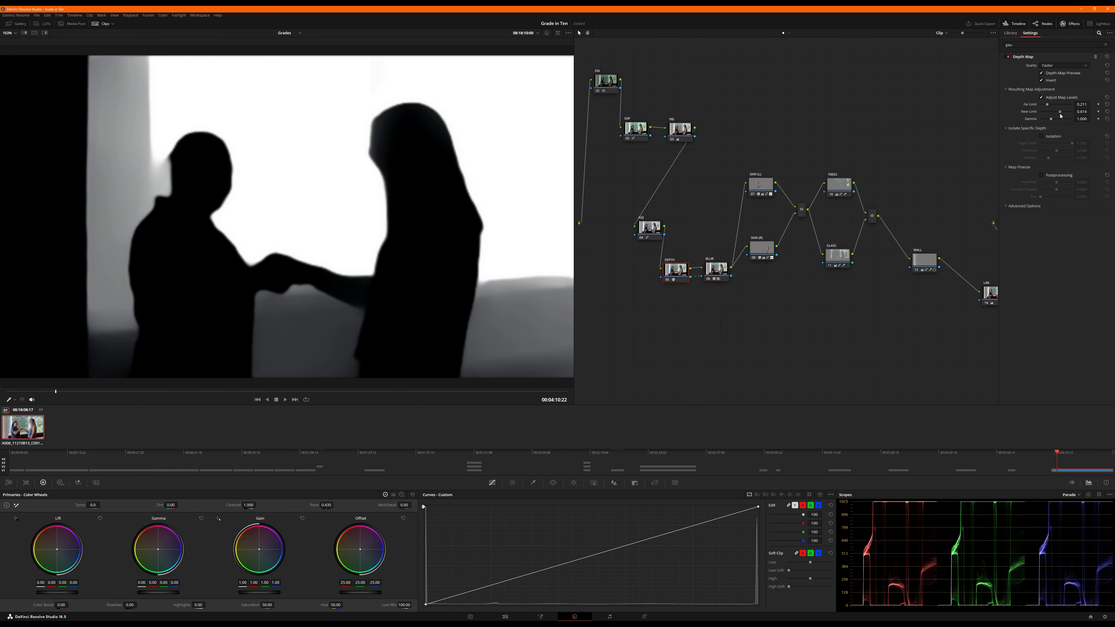
drag(1048, 107, 1050, 105)
key(shift+h)
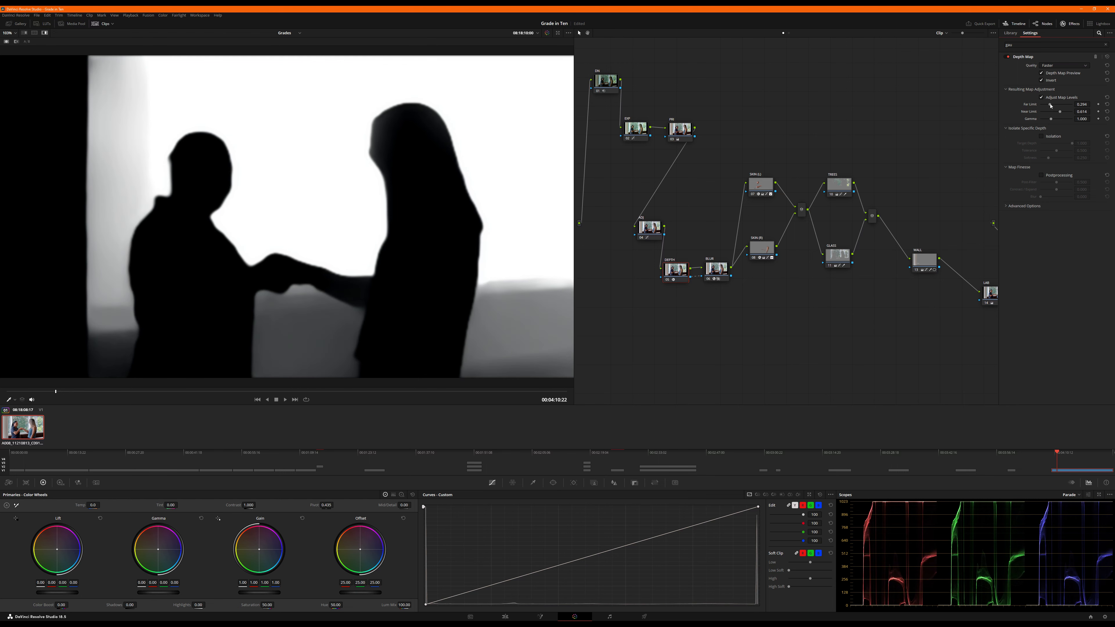
key(shift+h)
click(1050, 74)
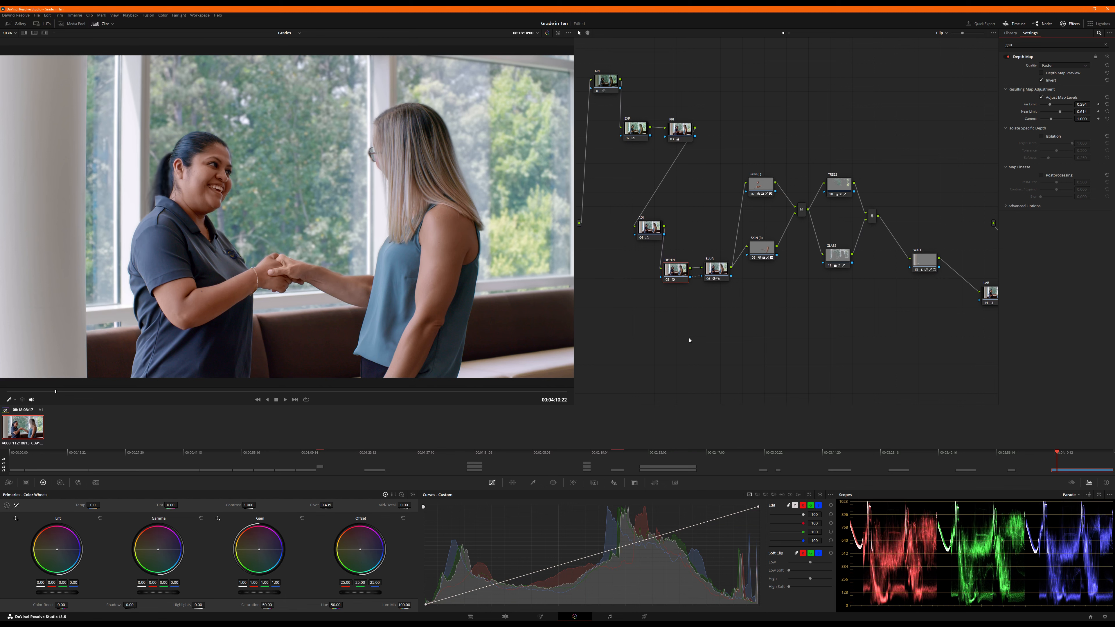
key(ctrl+s)
Try a linked Gaussian Blur strength of 0.3 on the BLUR node and set it back to 0.25.
click(716, 269)
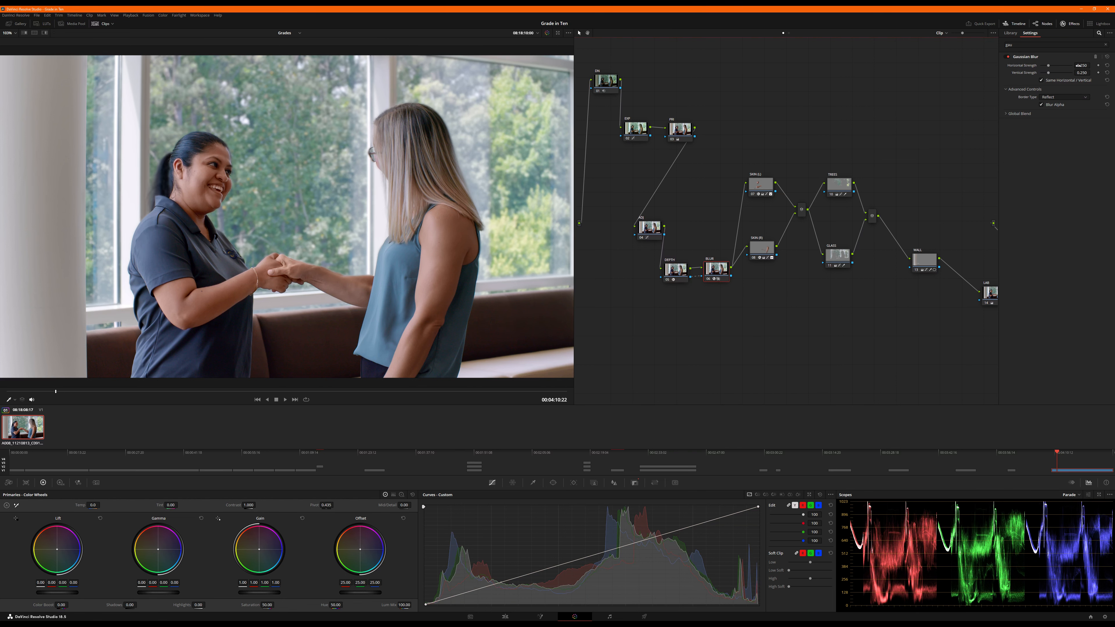
double_click(1078, 66)
text(.3)
key(Return)
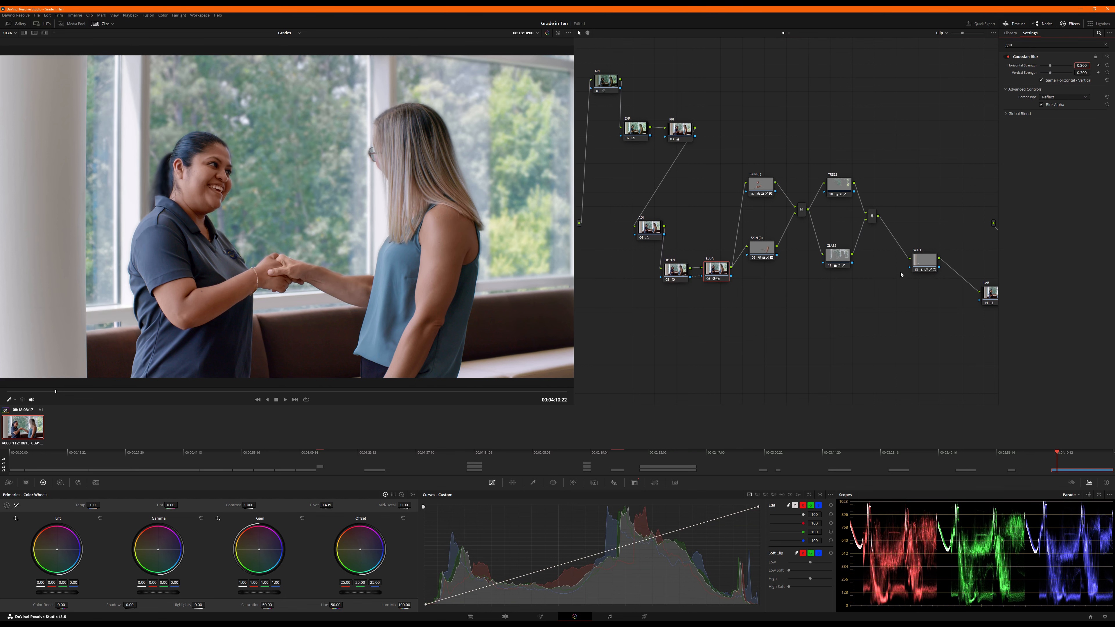
double_click(1088, 65)
text(.25)
key(Return)
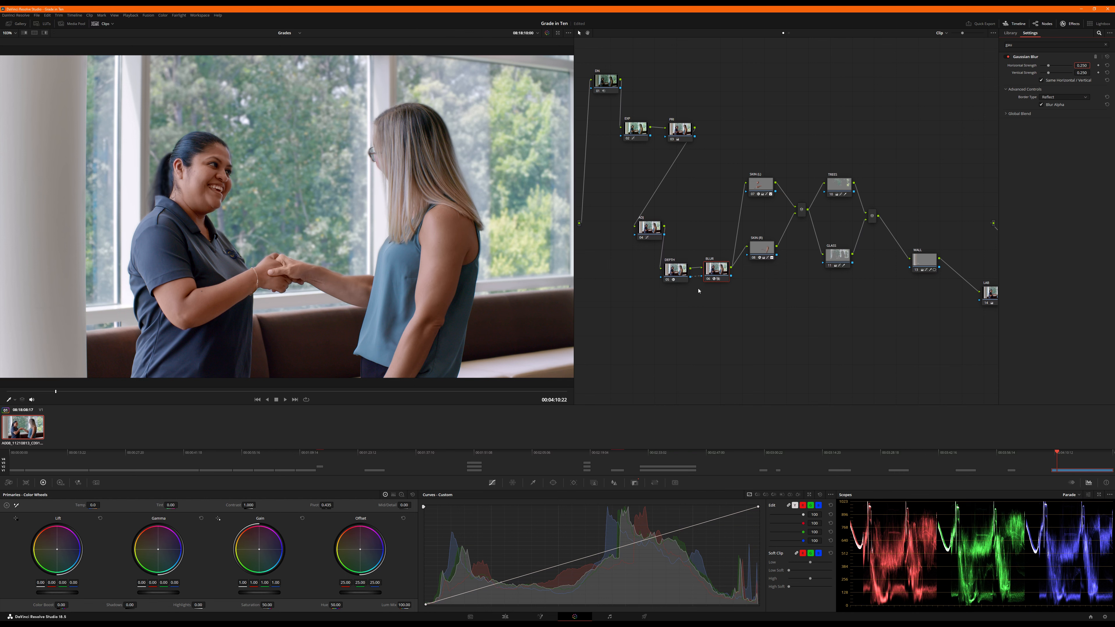
Close the effects library, save the project and clean up the node graph layout.
right_click(696, 339)
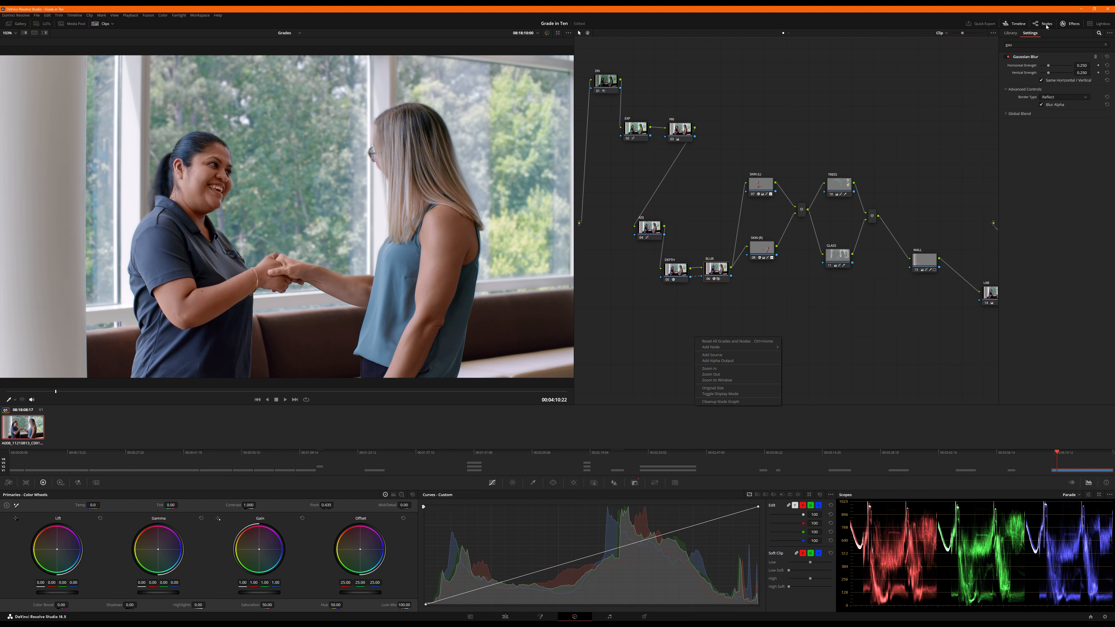
click(1073, 25)
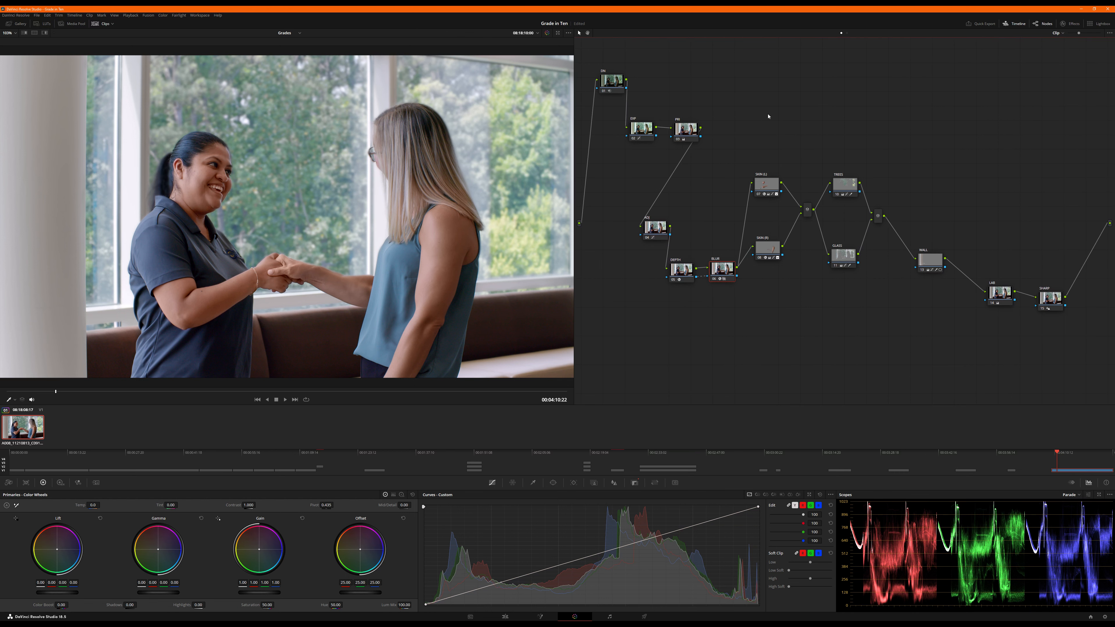
key(ctrl+s)
right_click(657, 353)
click(672, 416)
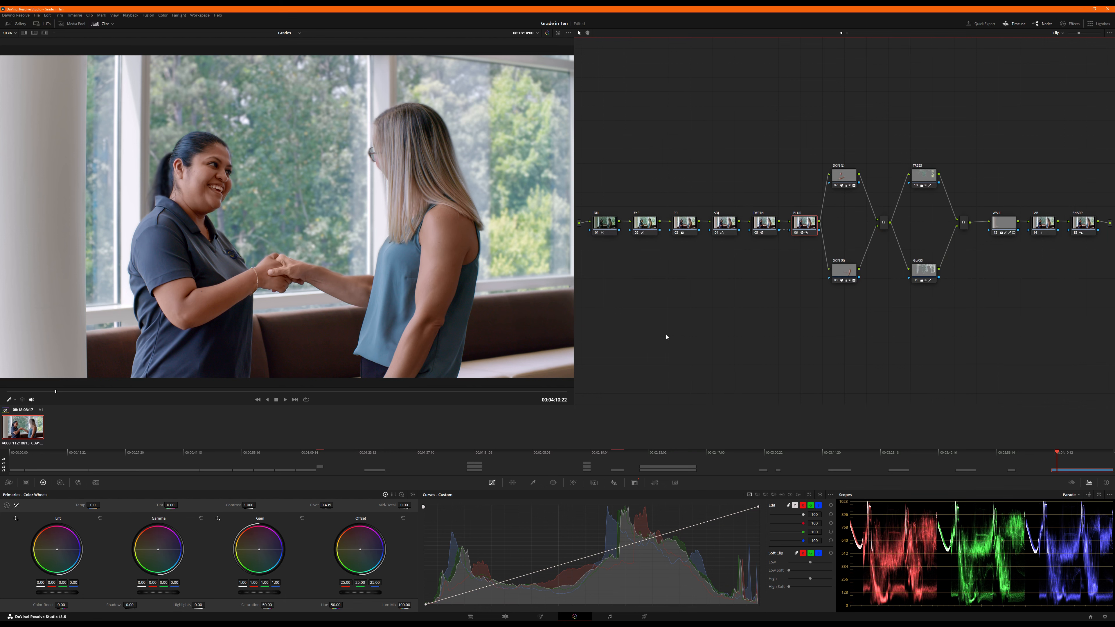
Compare the full grade with the bypassed original, and disable every node except the first one in the chain.
key(shift+d)
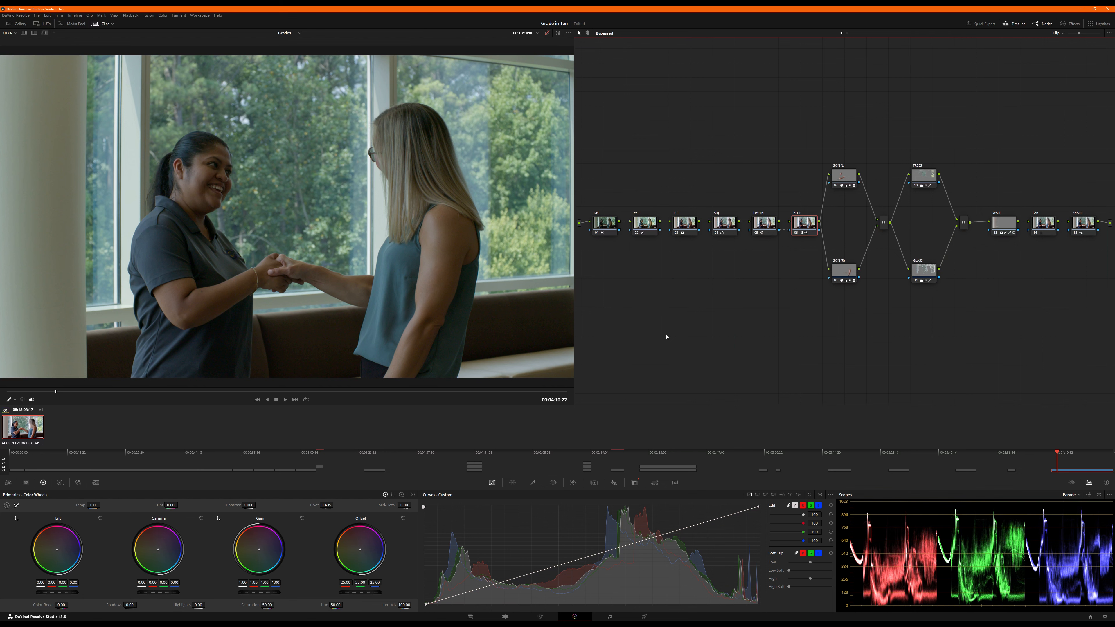
key(shift+d)
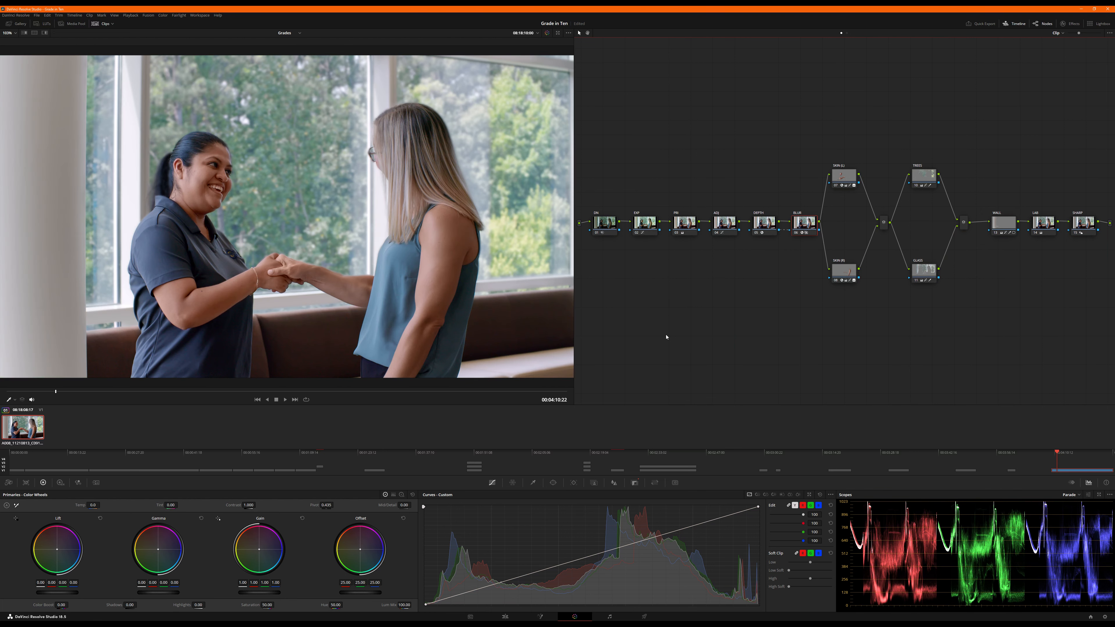
drag(597, 102, 1086, 374)
key(ctrl+d)
click(604, 224)
key(ctrl+d)
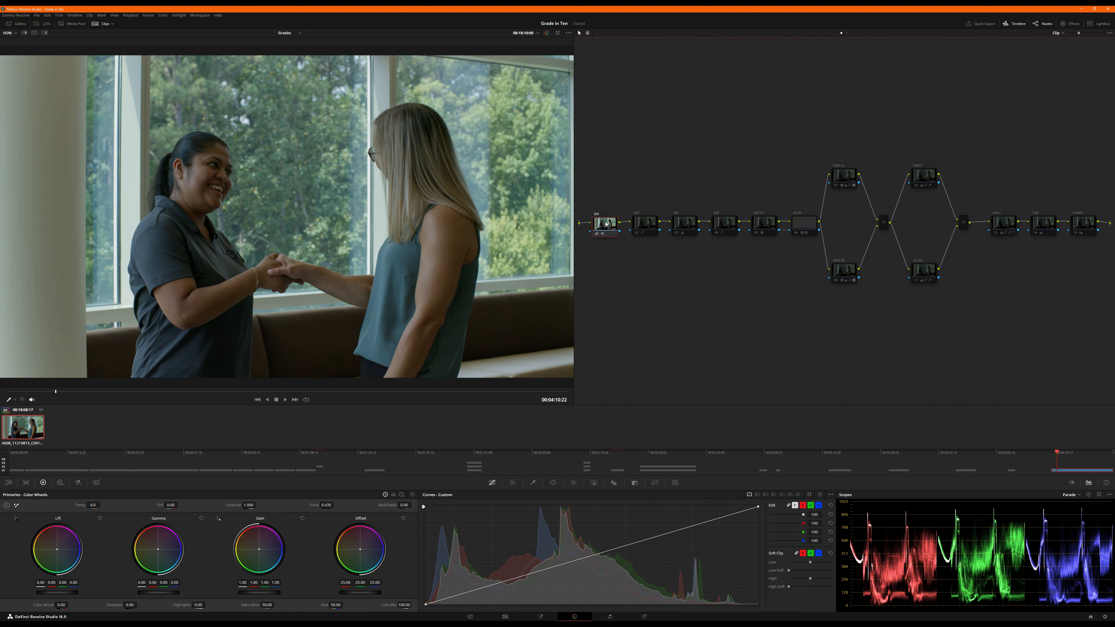
Compare the picture with the first node disabled and enabled, inspecting the image up close.
key(ctrl+d)
key(ctrl+d)
key(ctrl+d)
scroll(487, 317, up, 3)
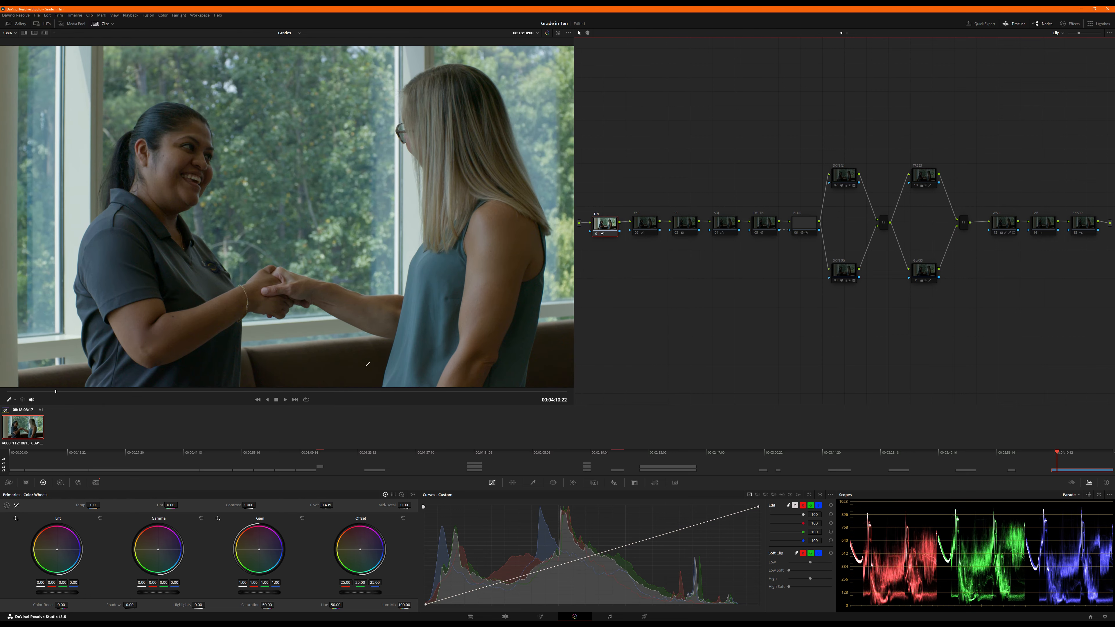
scroll(368, 364, down, 3)
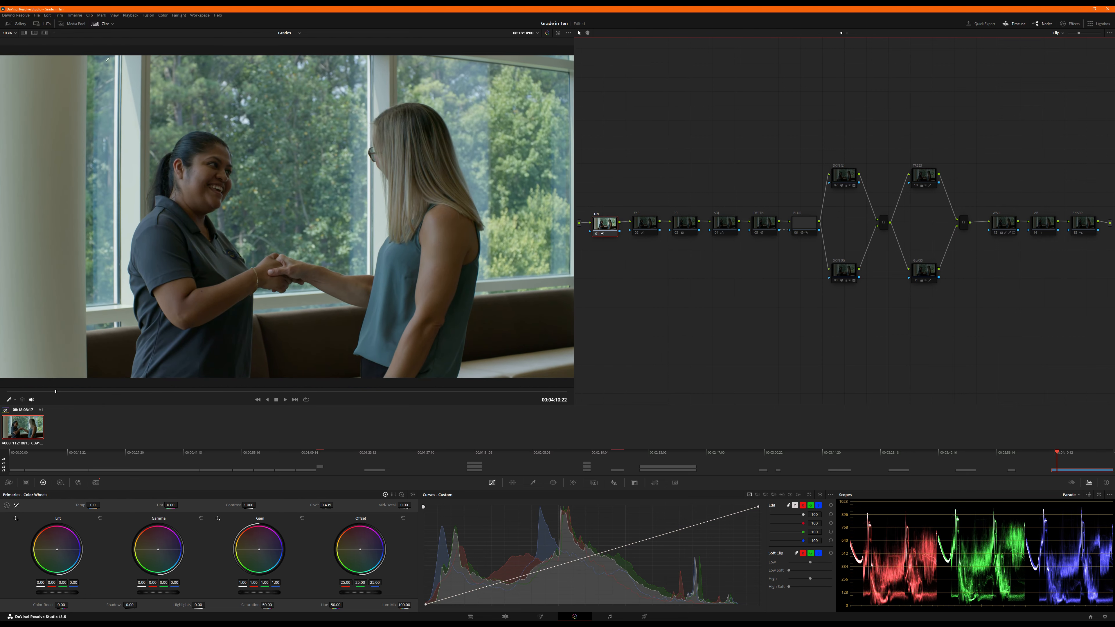
Enable the EXP node, comparing the picture with and without its exposure correction.
click(643, 223)
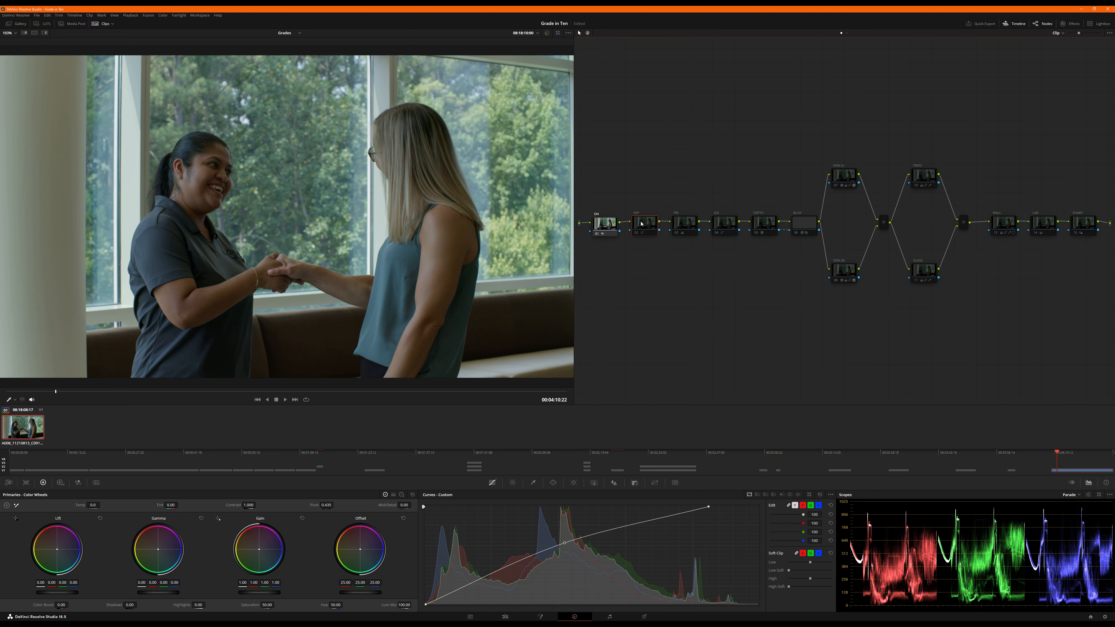
key(ctrl+d)
key(ctrl+d)
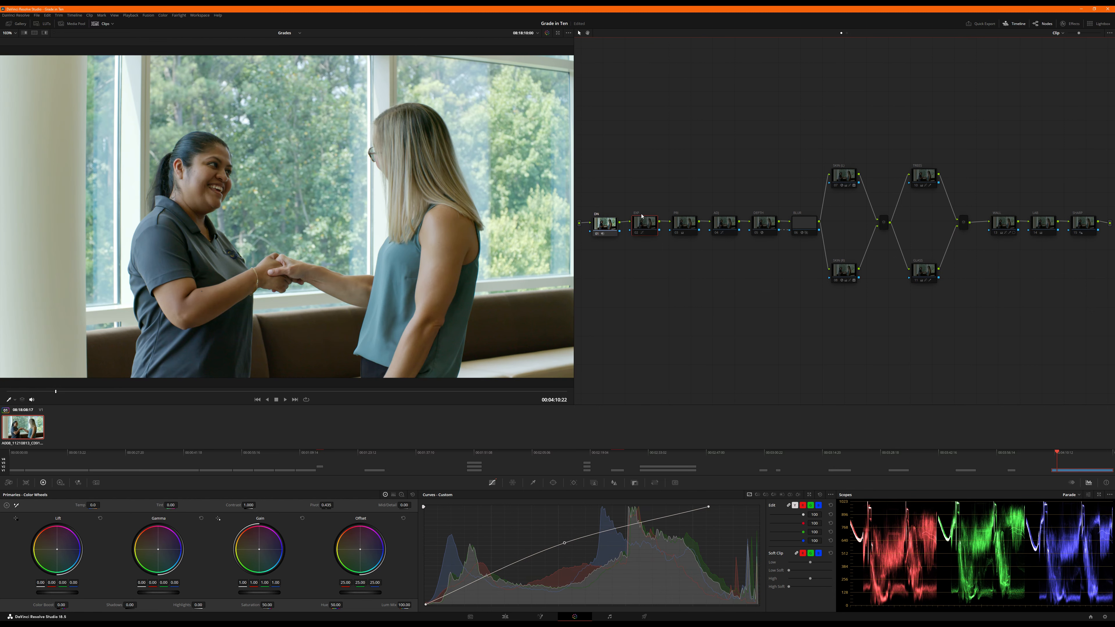
key(ctrl+d)
Enable the two correction nodes that directly follow EXP, one after the other.
click(693, 224)
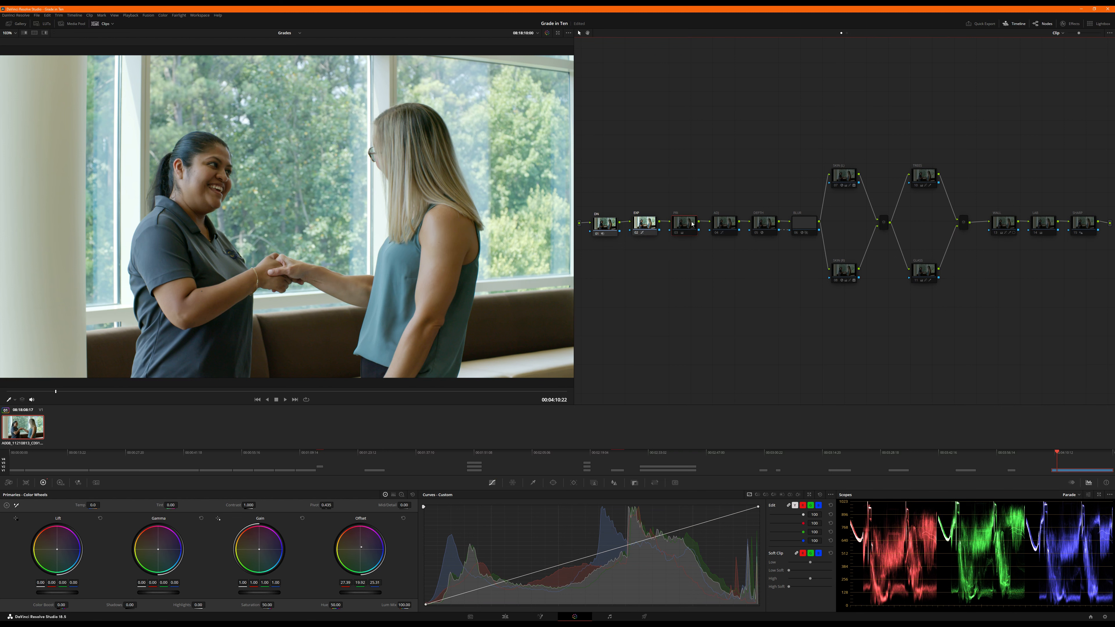
key(ctrl+d)
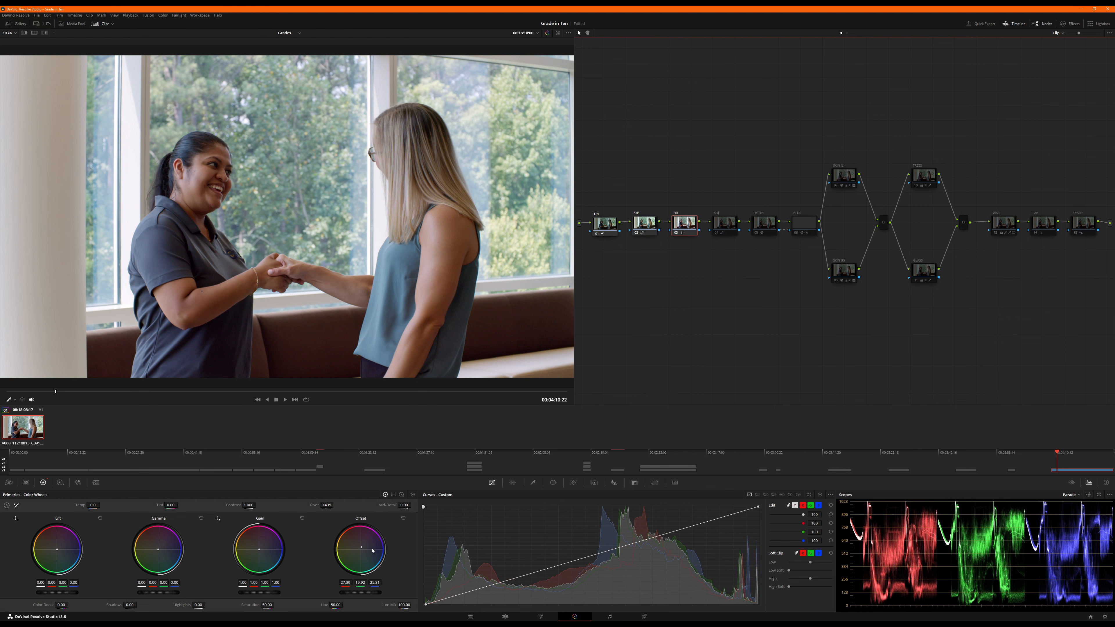
click(719, 227)
key(ctrl+d)
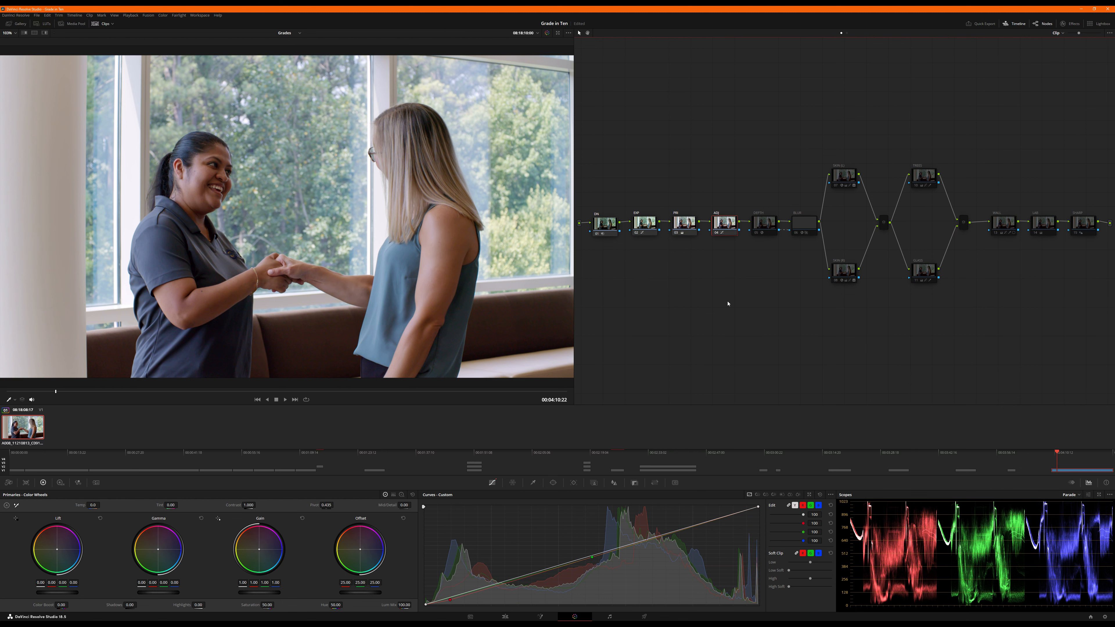
Enable the DEPTH and BLUR nodes together.
click(766, 227)
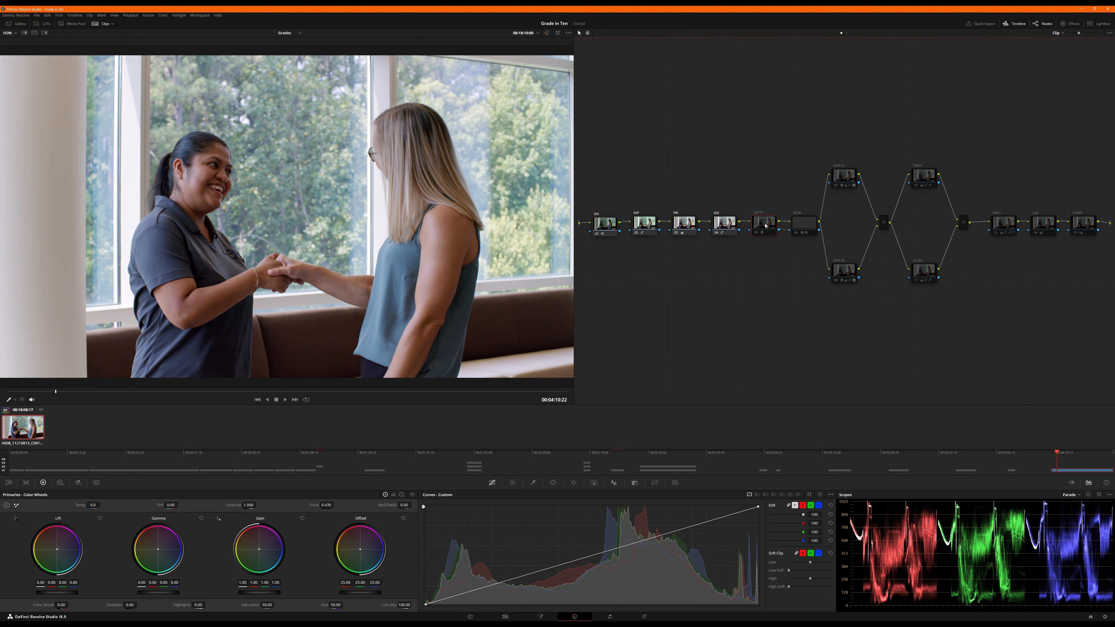
ctrl+click(809, 227)
key(ctrl+d)
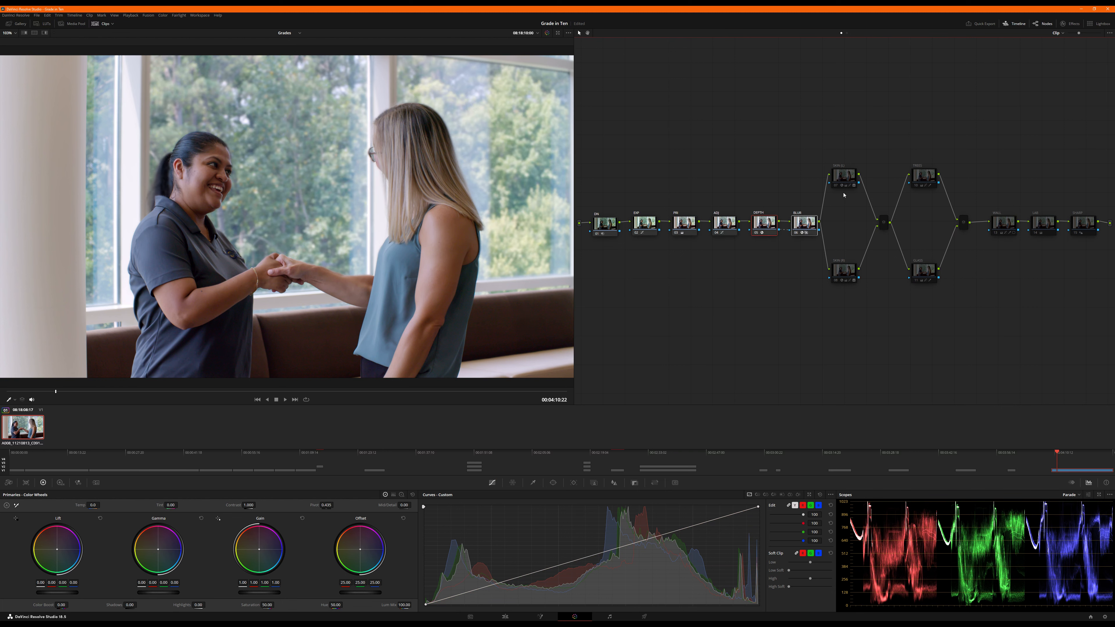
Enable the SKIN (L) node and review its highlighted skin isolation, circular window and custom curve.
click(838, 177)
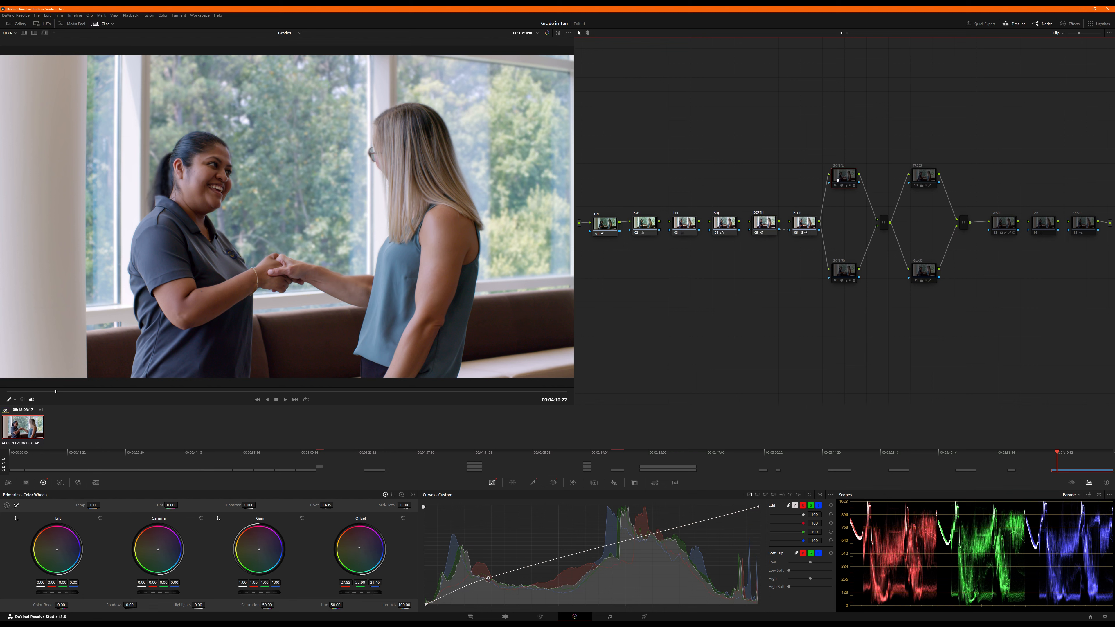
key(ctrl+d)
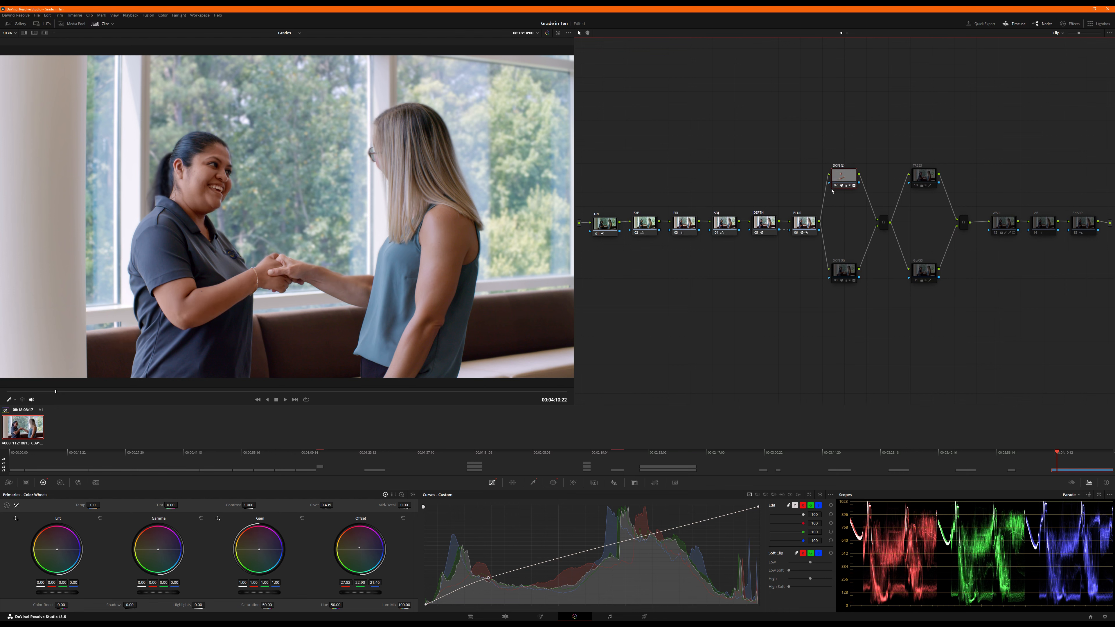
key(shift+h)
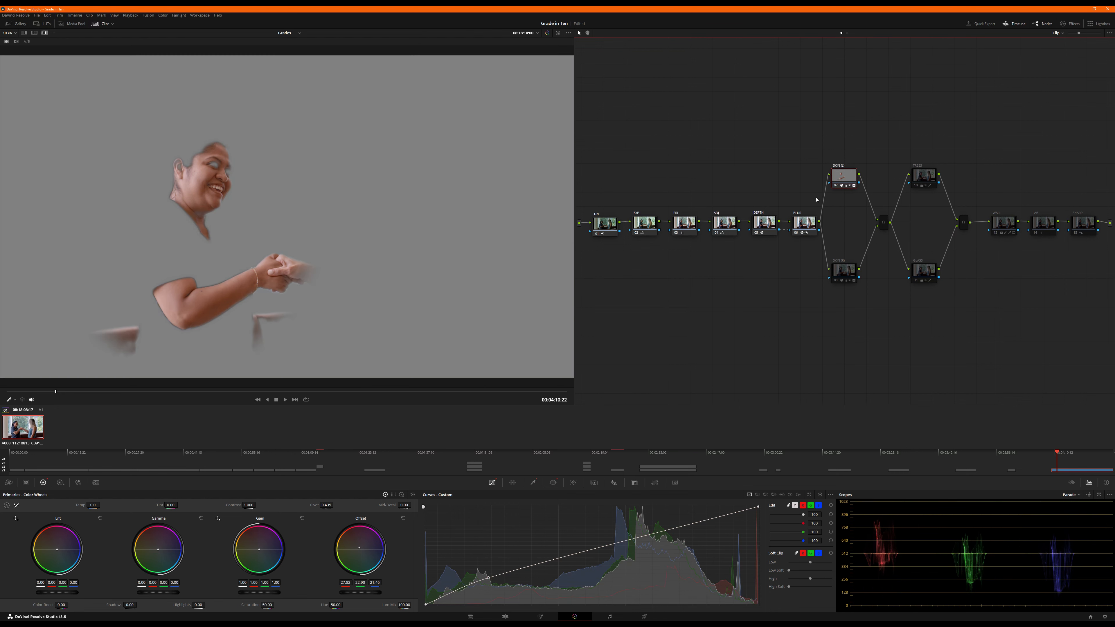
key(shift+h)
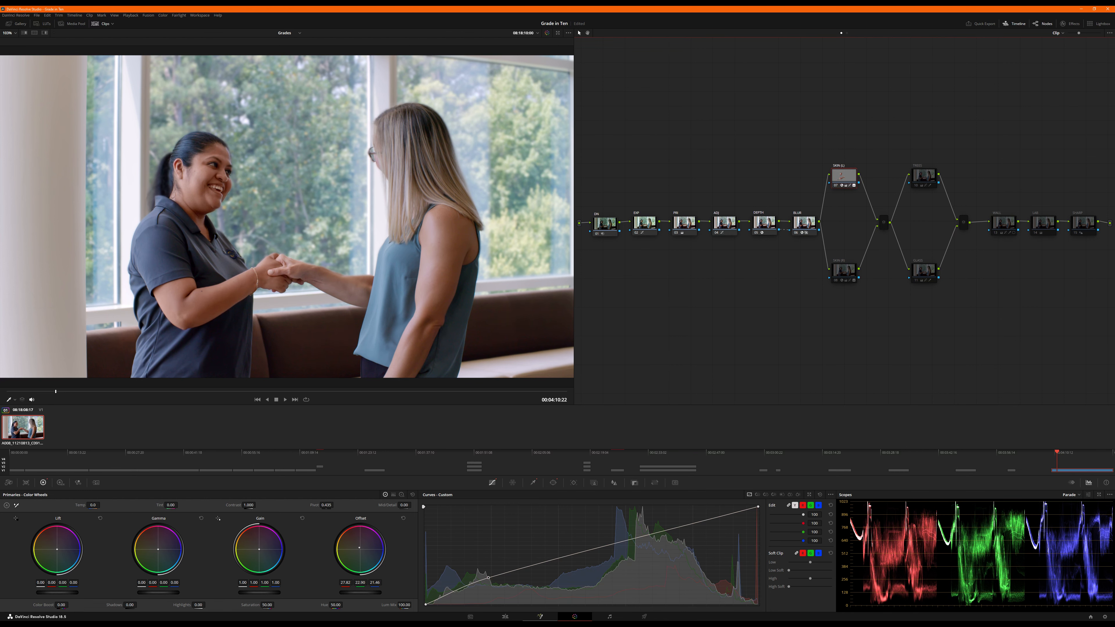
key(shift+h)
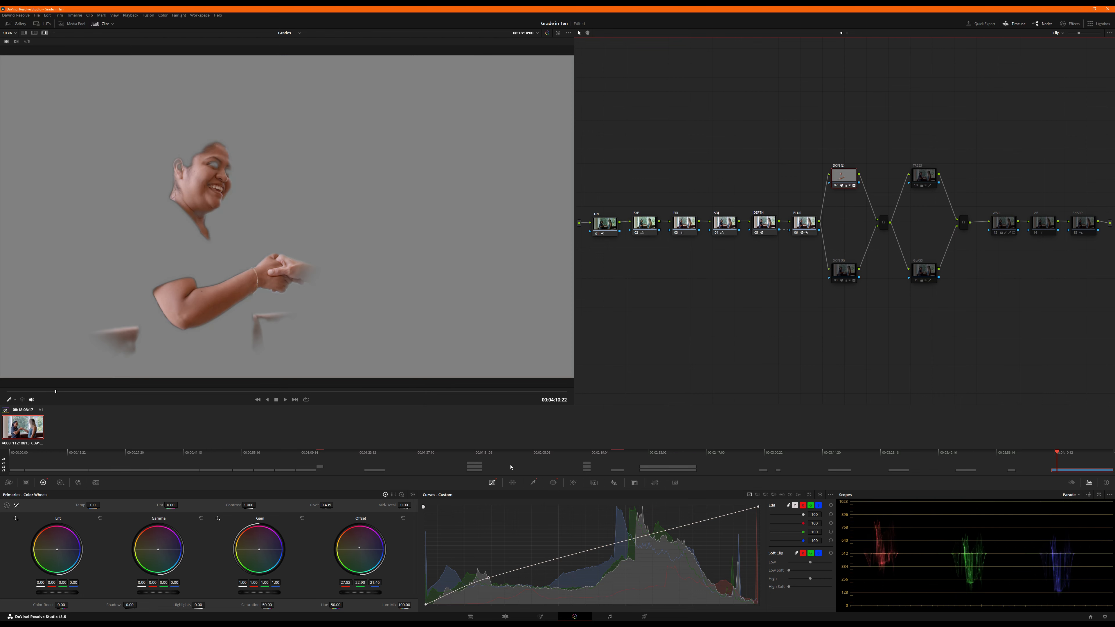
click(553, 482)
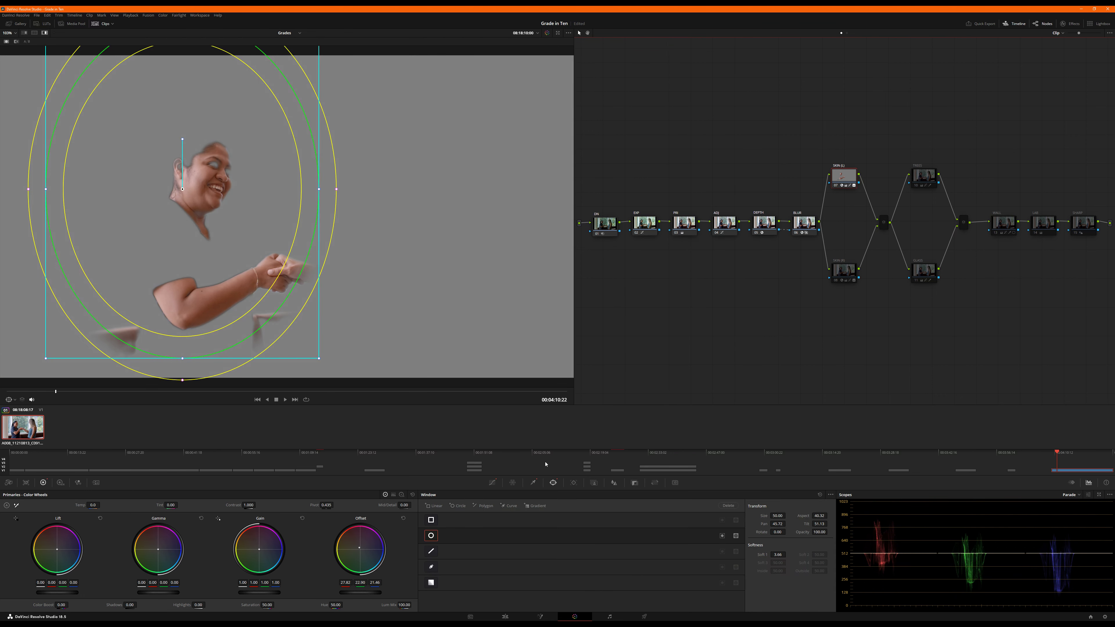
click(492, 483)
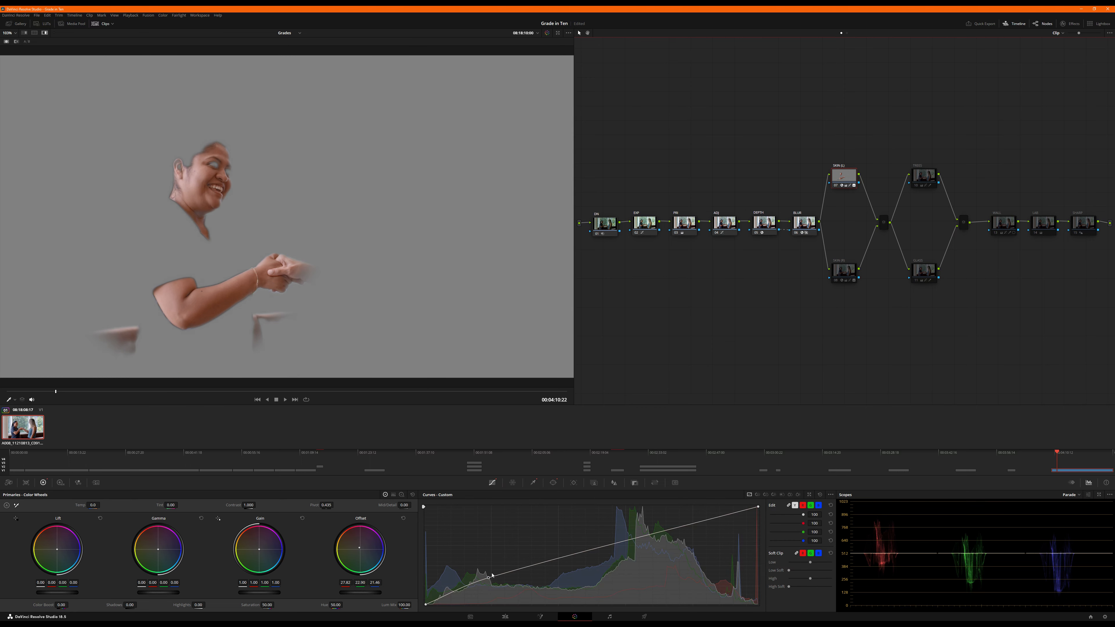
Examine the isolated left skin on the Vectorscope, return the scope to Parade and turn the highlight view off.
click(1070, 494)
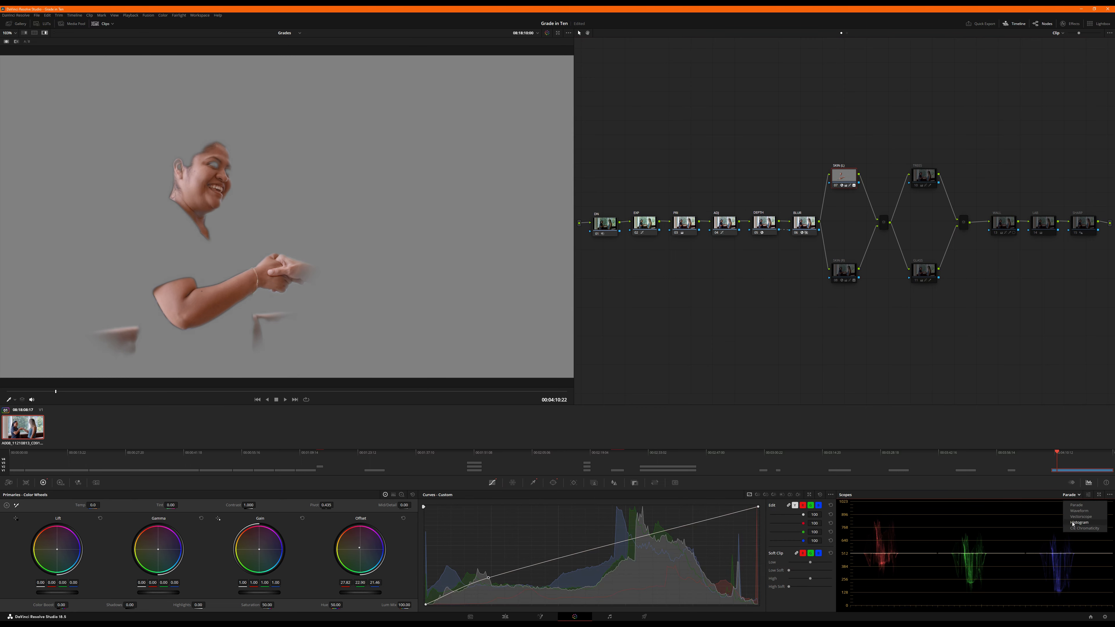
click(1079, 525)
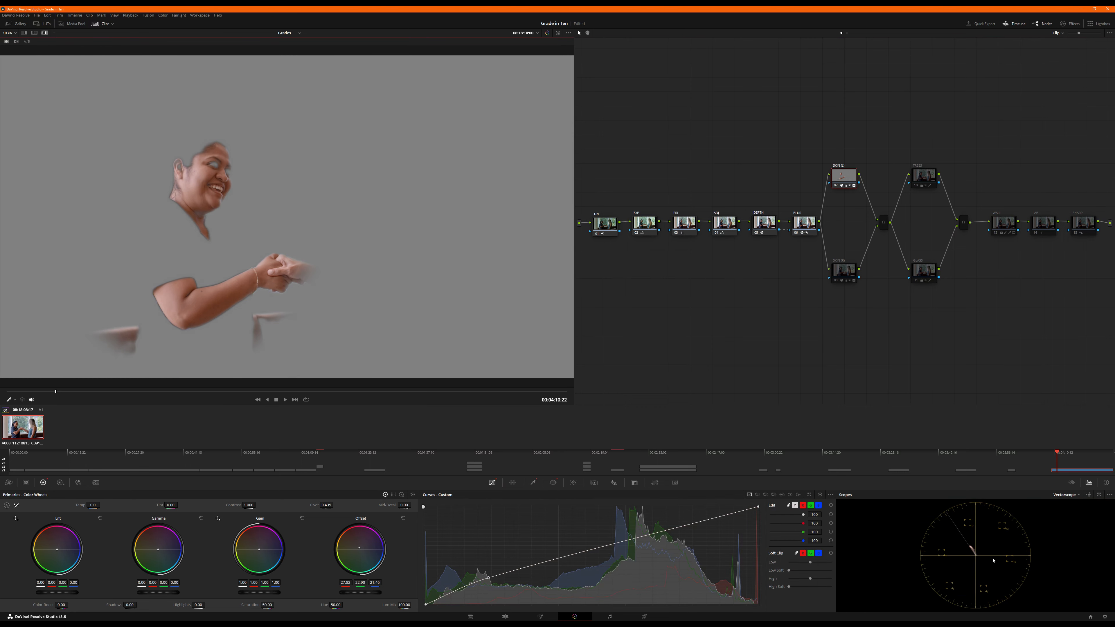
click(1067, 495)
click(1067, 507)
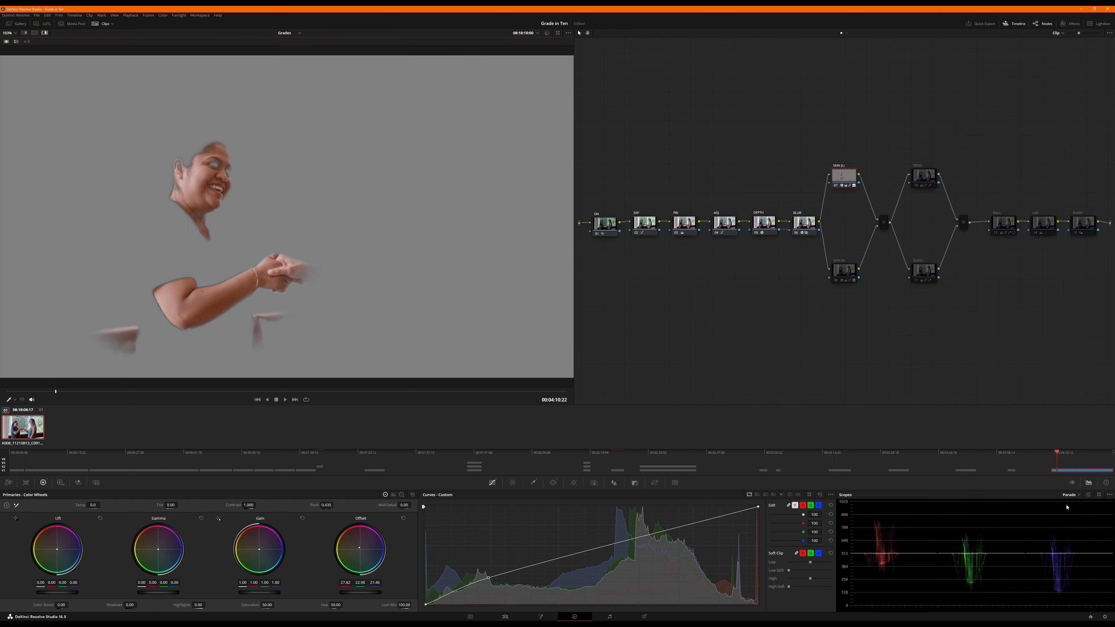
key(shift+h)
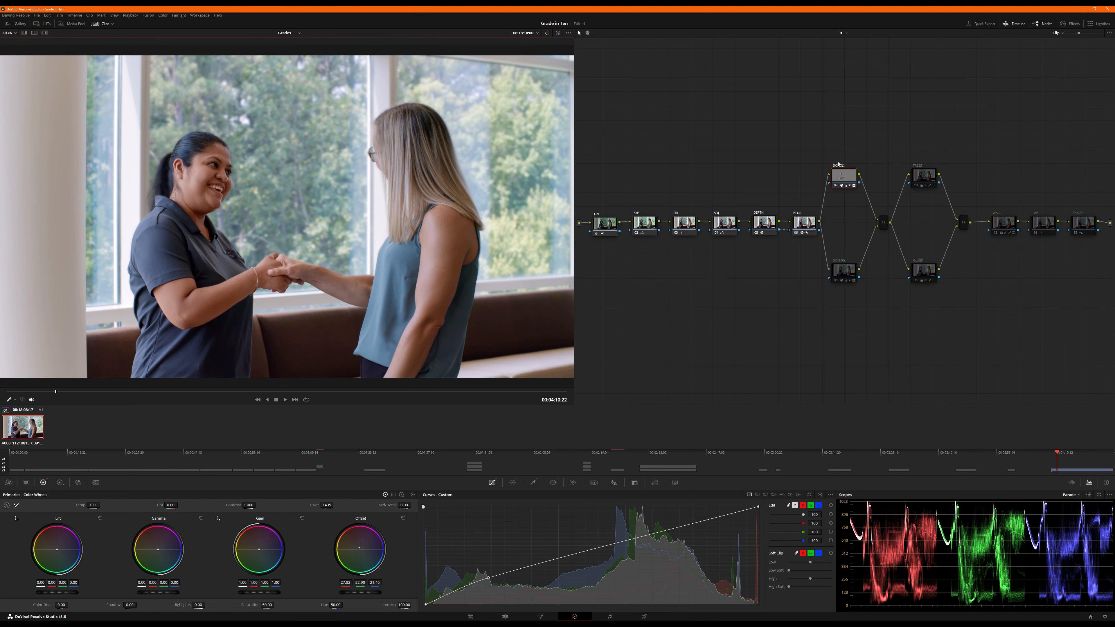
Enable the SKIN (R) node, comparing the picture with it off and on.
click(847, 272)
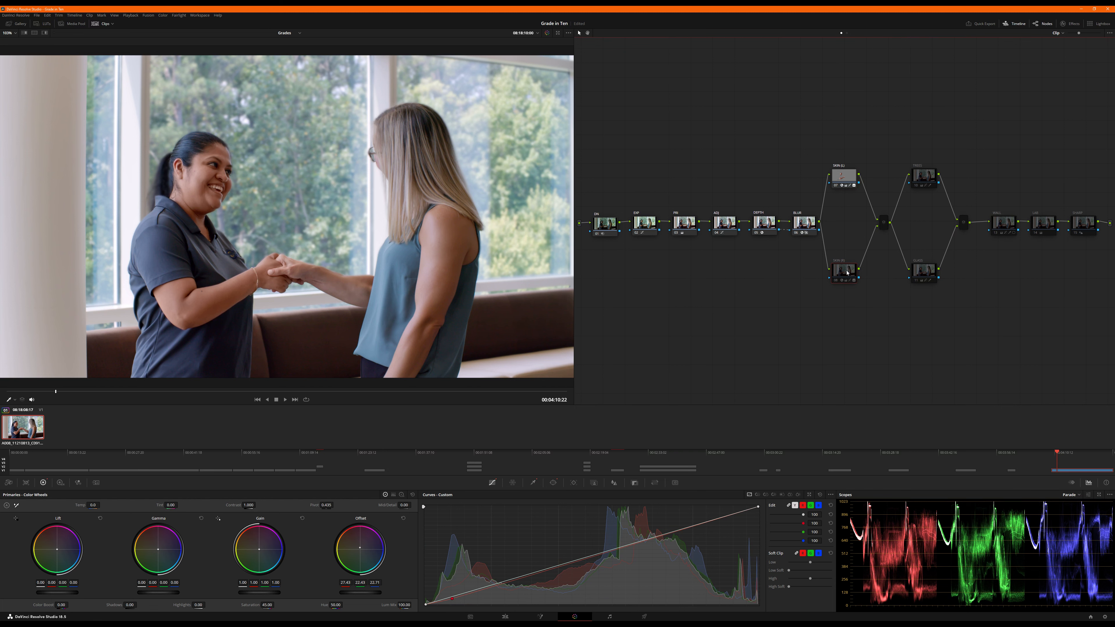
key(ctrl+d)
key(ctrl+d)
key(ctrl+d)
key(ctrl+d)
key(ctrl+d)
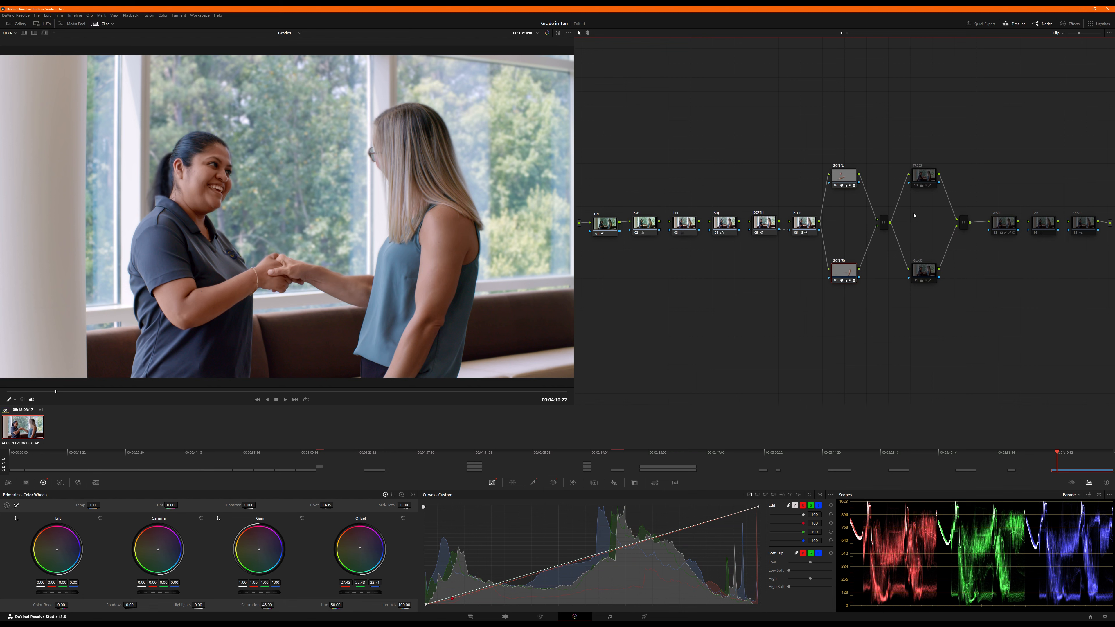
Enable the TREES and GLASS nodes in the second parallel branch of the node tree.
click(929, 178)
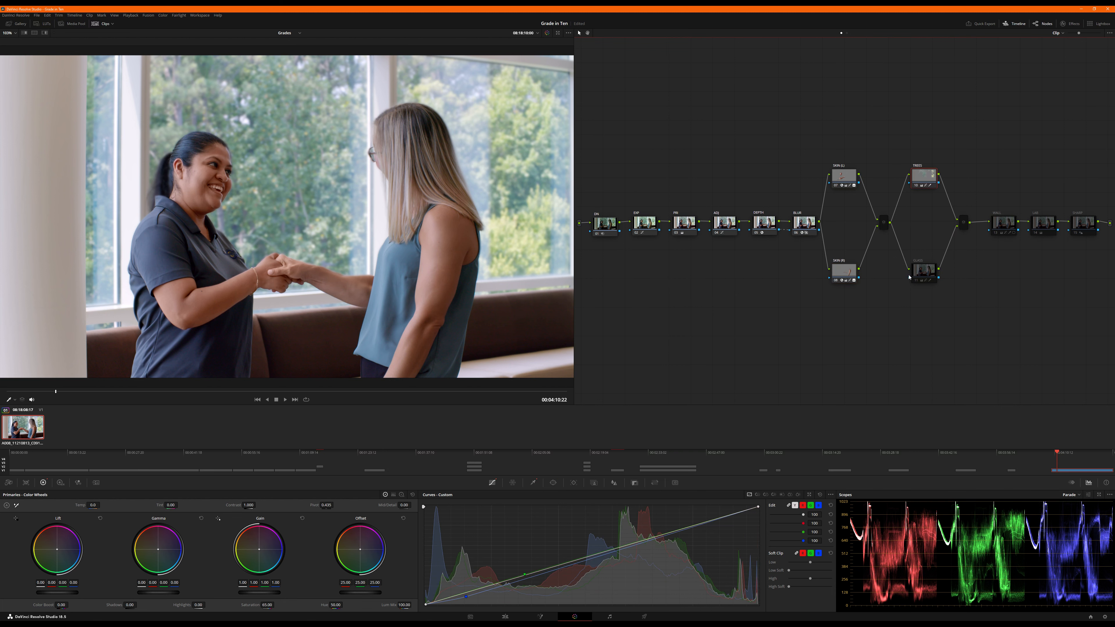
click(925, 273)
key(ctrl+d)
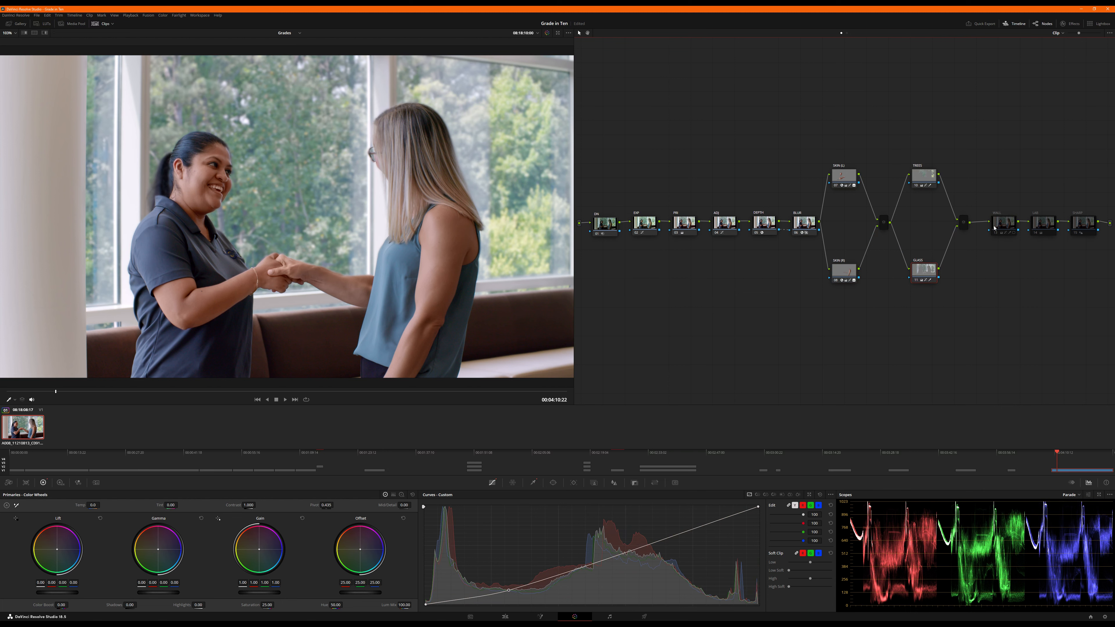
Enable the WALL node, checking its effect on the wall at the edge of the picture.
mouse_move(996, 227)
click(1014, 227)
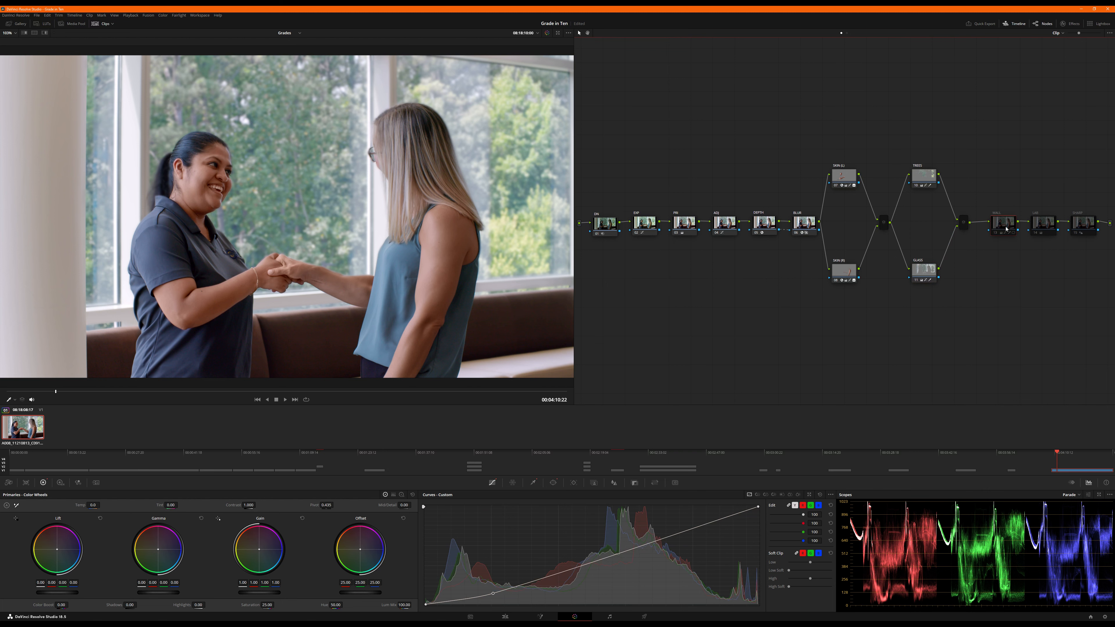
key(ctrl+d)
key(ctrl+d)
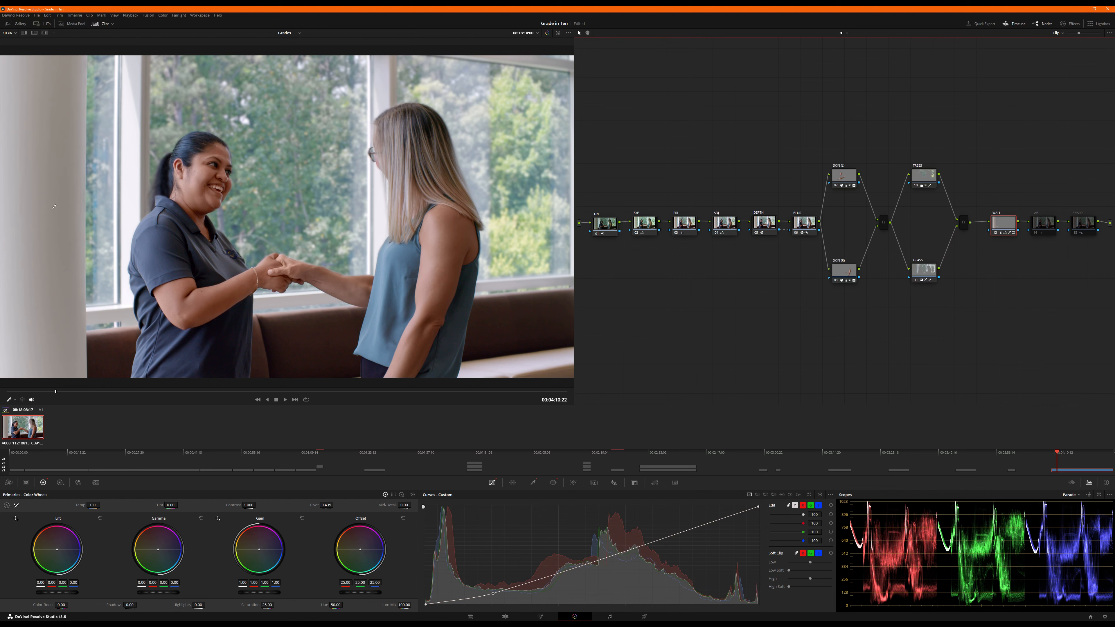
Enable the LAB node, comparing the picture with it on and off.
click(1037, 224)
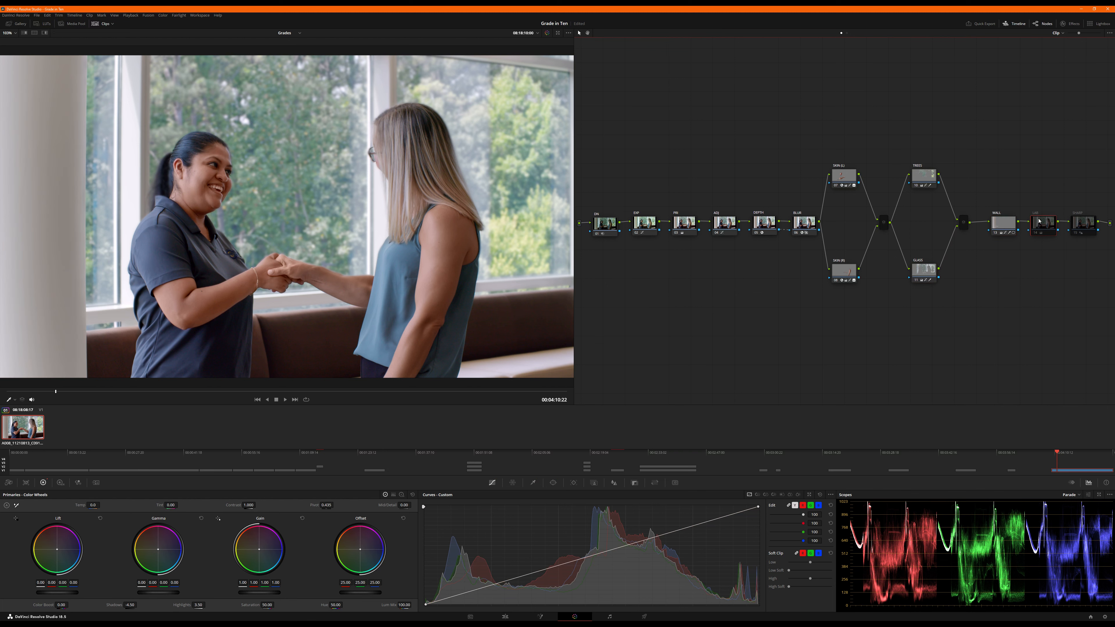
key(ctrl+d)
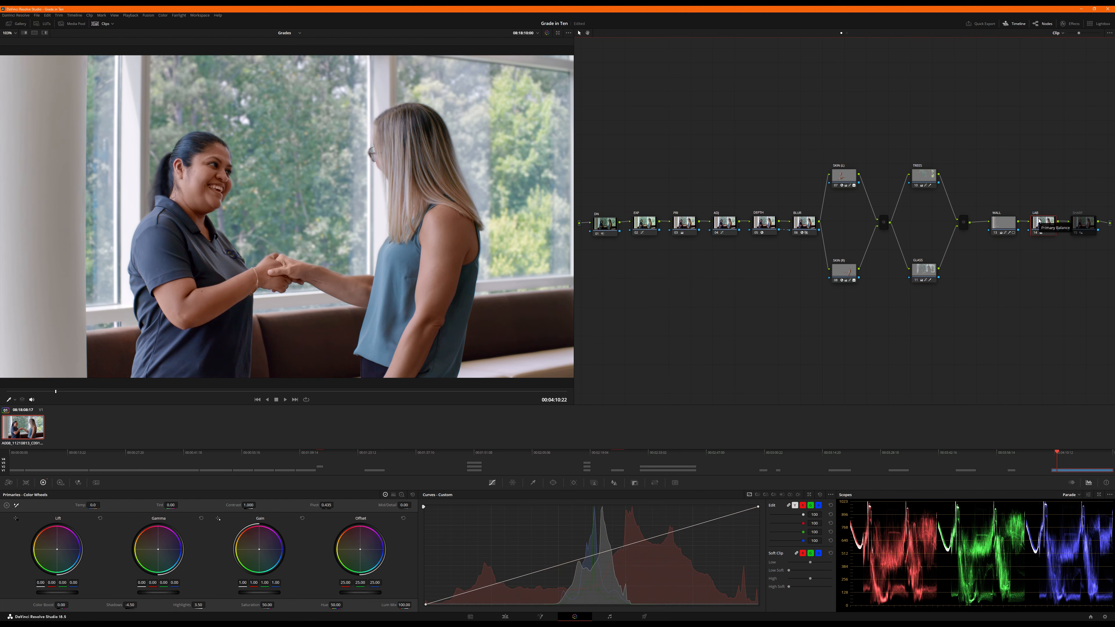
key(ctrl+d)
key(ctrl+d)
Enable the SHARP node at the end of the tree, comparing the picture with and without sharpening.
click(1086, 228)
key(ctrl+d)
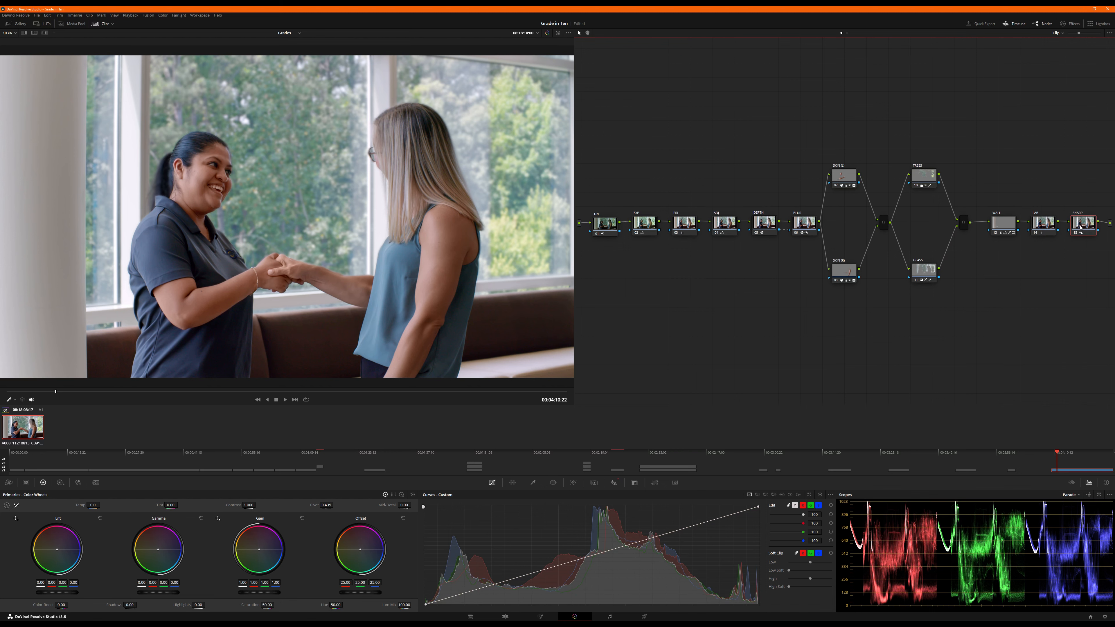
key(ctrl+d)
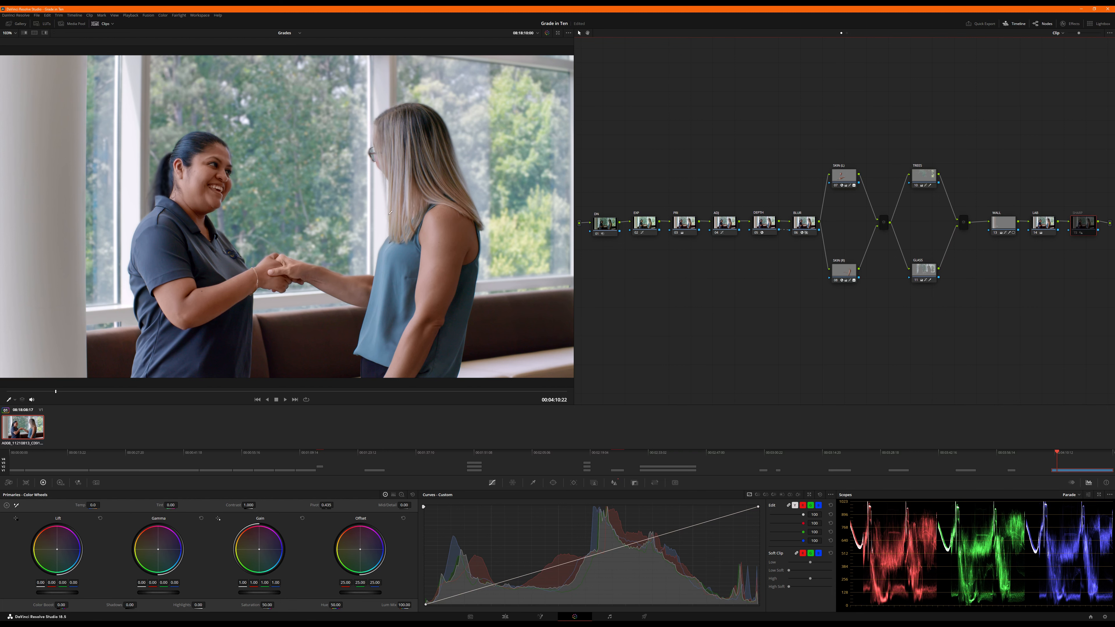
key(ctrl+d)
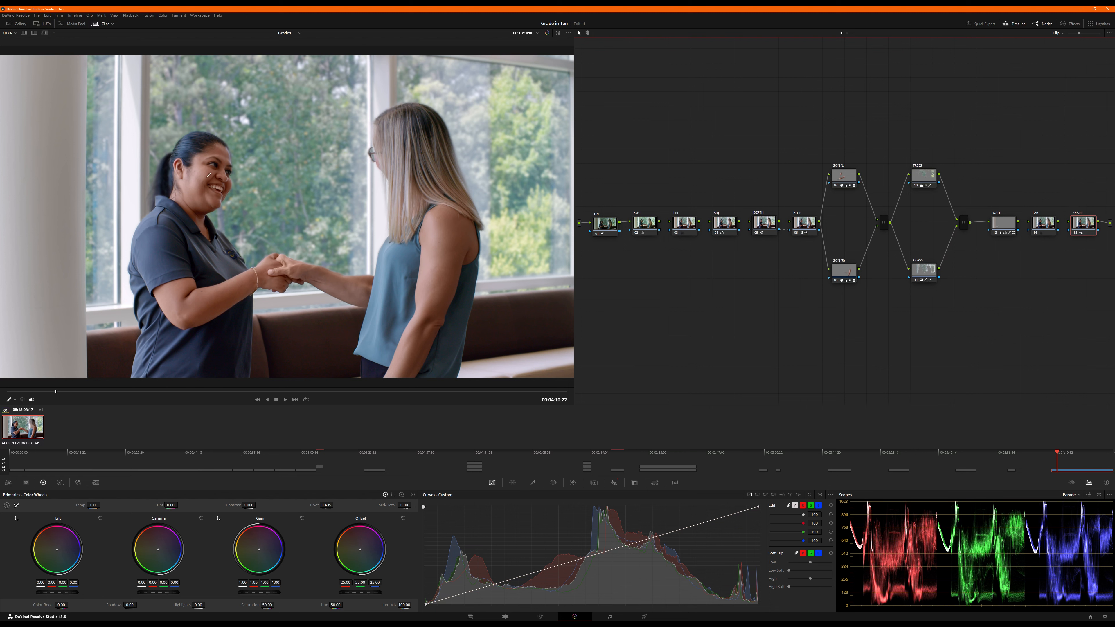